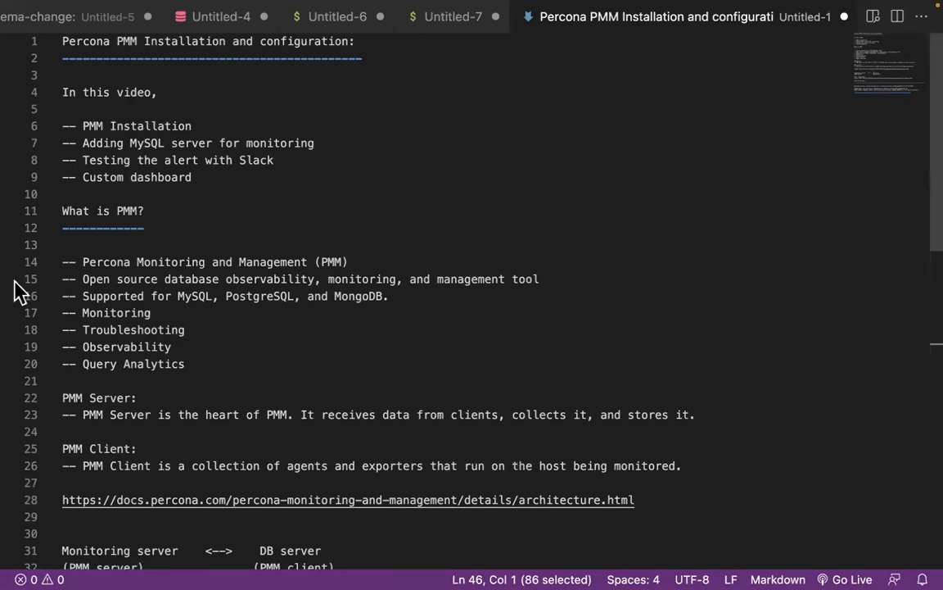
Insert a blank line above the 'Percona PMM Installation and configuration' title in Untitled-1
{"action": "left_click", "coordinate": [75, 57]}
{"action": "left_click", "coordinate": [62, 41]}
{"action": "key", "text": "Return"}
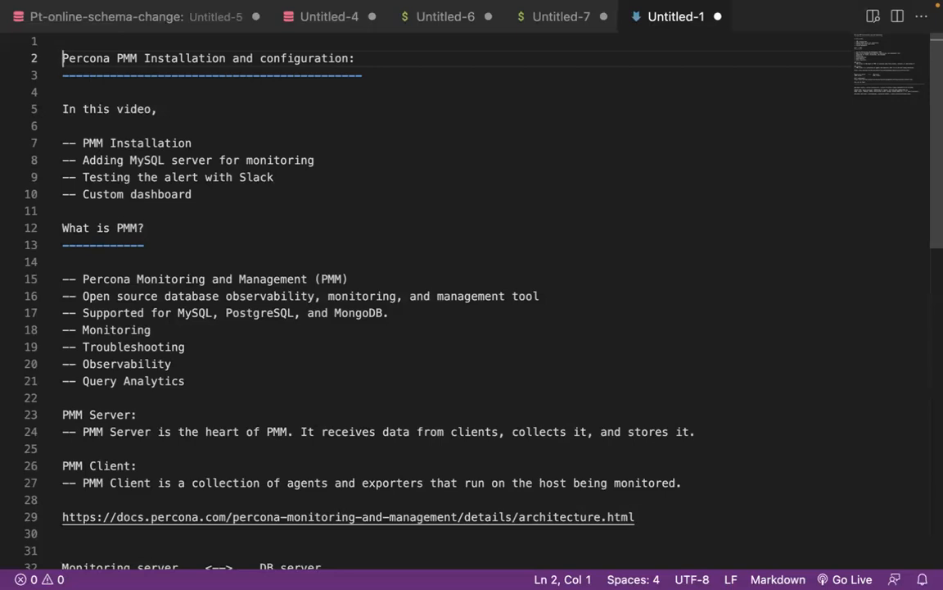
{"action": "scroll", "coordinate": [450, 295], "scroll_direction": "down", "scroll_amount": 3}
{"action": "scroll", "coordinate": [451, 295], "scroll_direction": "up", "scroll_amount": 2}
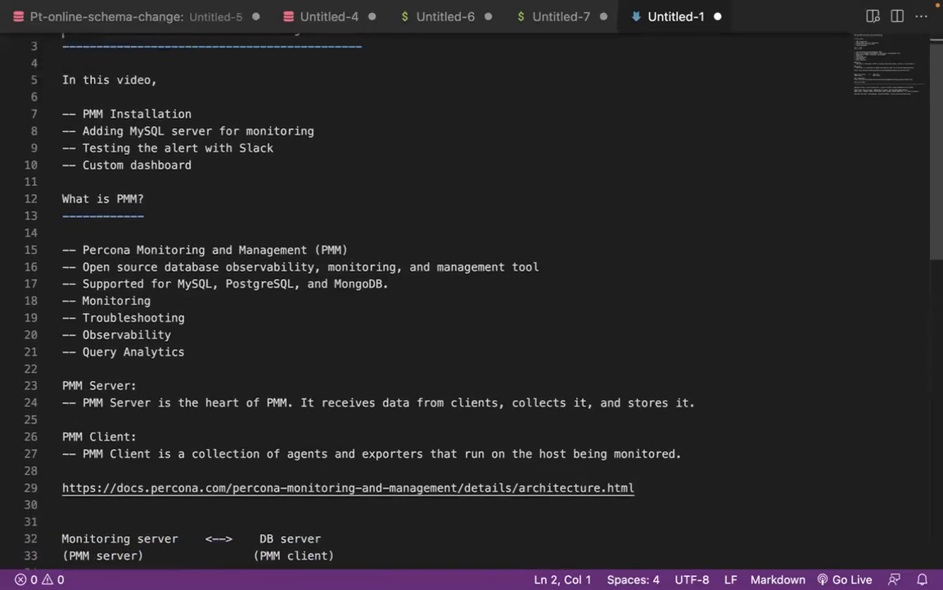
{"action": "scroll", "coordinate": [450, 295], "scroll_direction": "down", "scroll_amount": 2}
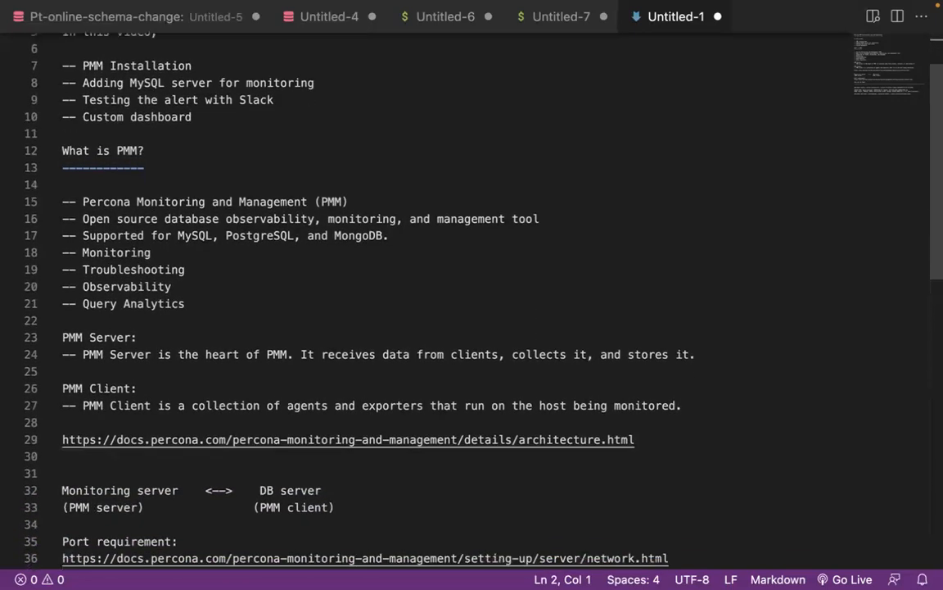
{"action": "scroll", "coordinate": [450, 294], "scroll_direction": "down", "scroll_amount": 2}
{"action": "scroll", "coordinate": [451, 295], "scroll_direction": "down", "scroll_amount": 3}
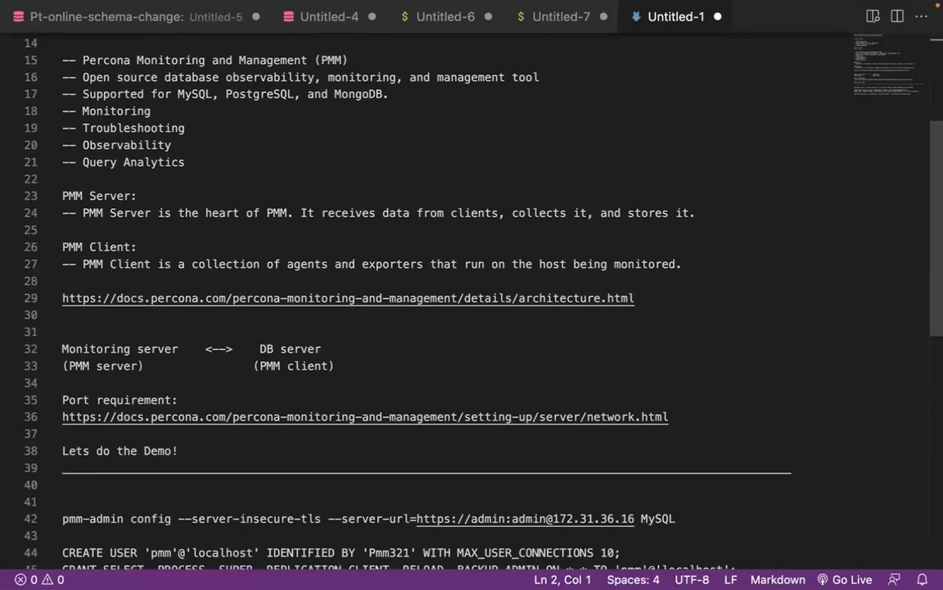
{"action": "scroll", "coordinate": [450, 295], "scroll_direction": "down", "scroll_amount": 1}
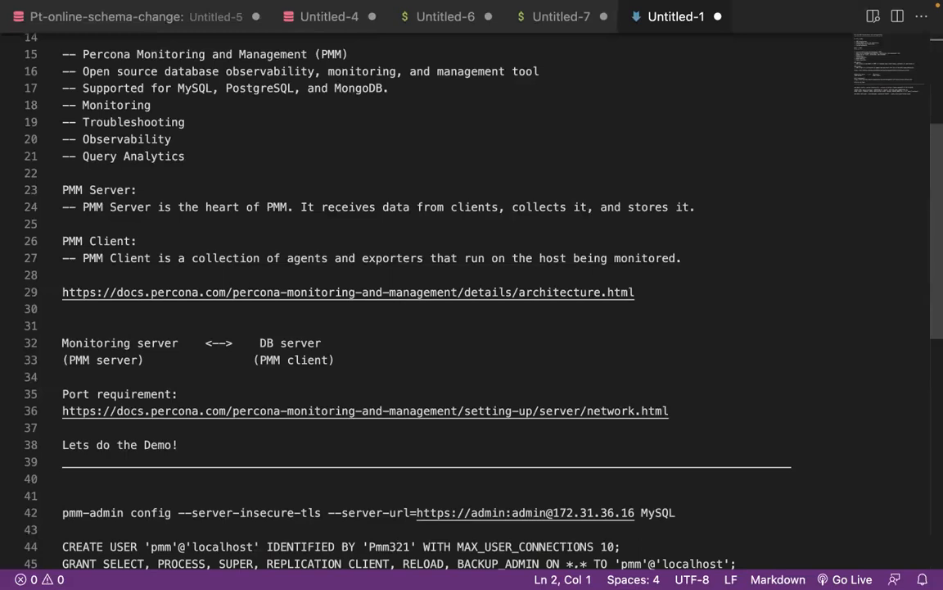
Select the PMM architecture documentation URL in the notes
{"action": "left_click", "coordinate": [605, 276]}
{"action": "key", "text": "Down"}
{"action": "key", "text": "super+shift+Right"}
{"action": "key", "text": "super+c"}
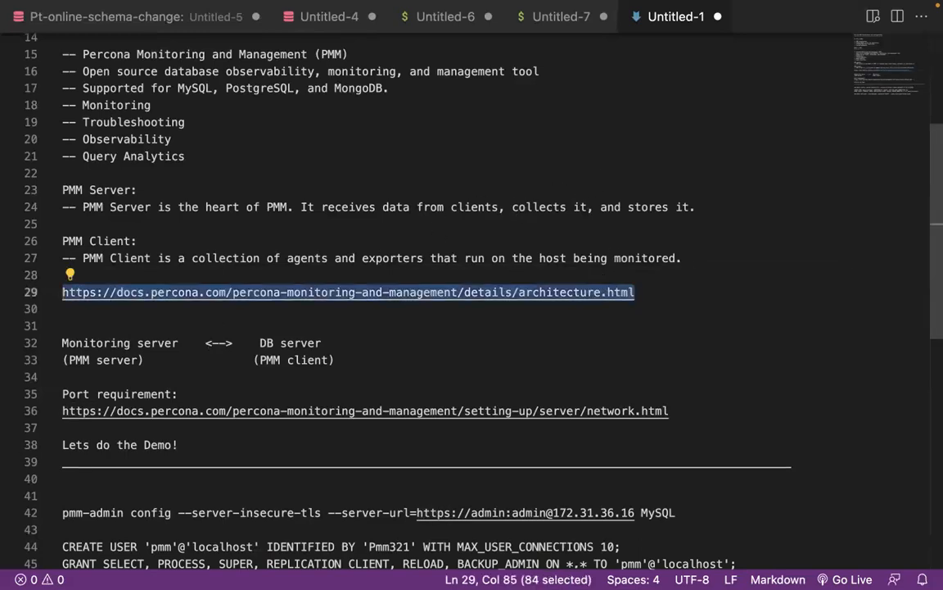
Load the architecture URL in a new Chrome tab and scroll through the PMM Architecture page
{"action": "key", "text": "ctrl+Right"}
{"action": "key", "text": "ctrl+Right"}
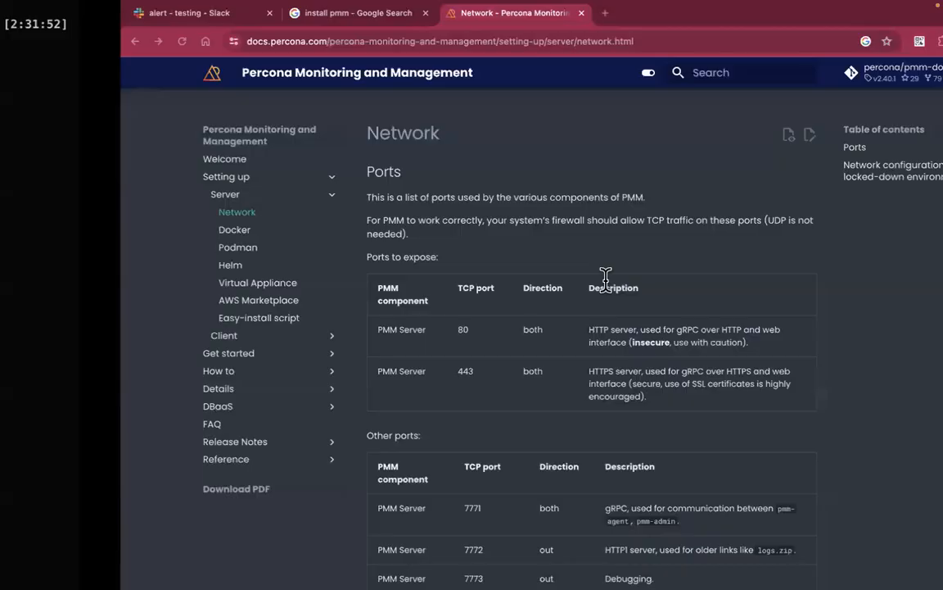
{"action": "left_click", "coordinate": [554, 13]}
{"action": "key", "text": "super+v"}
{"action": "key", "text": "Return"}
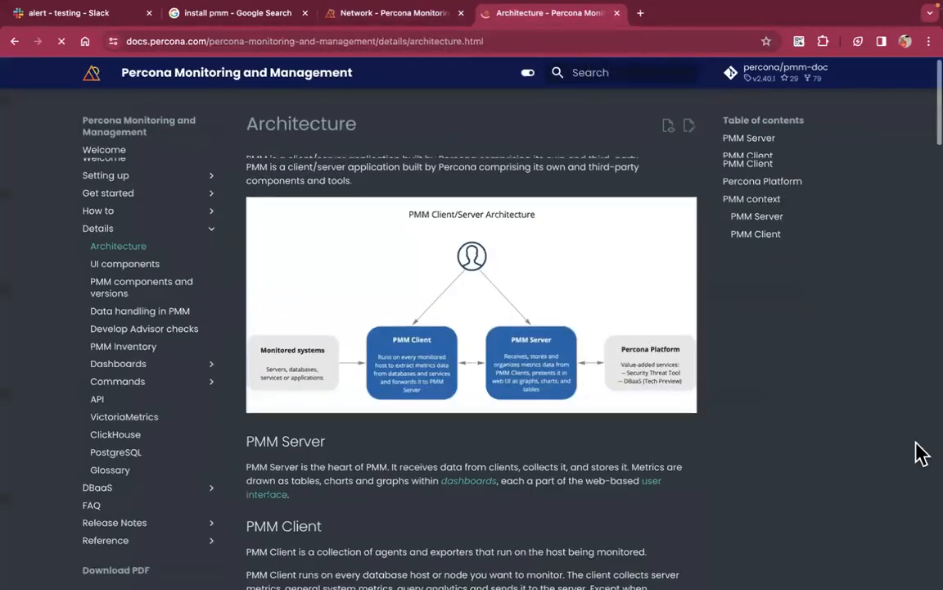
{"action": "scroll", "coordinate": [918, 453], "scroll_direction": "down", "scroll_amount": 6}
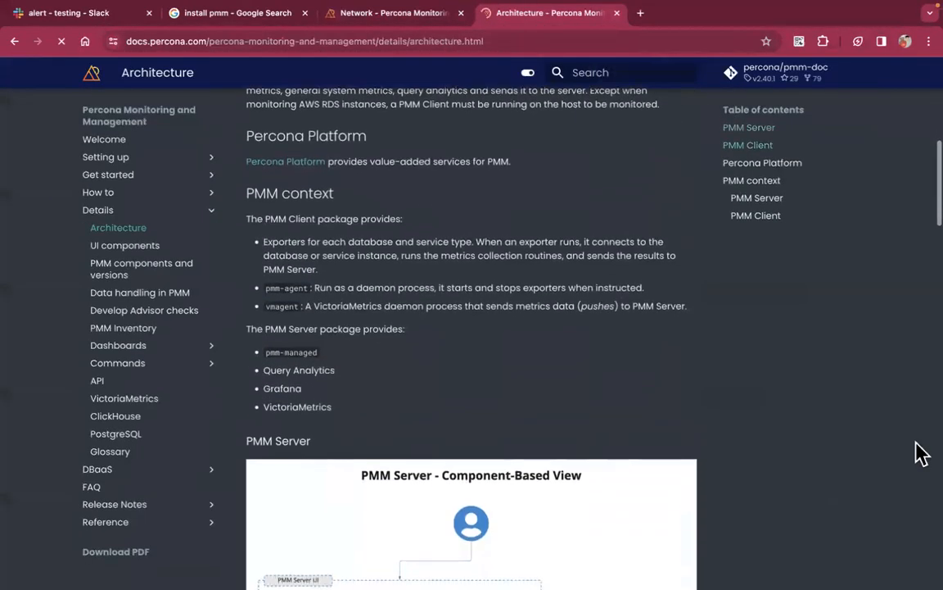
{"action": "scroll", "coordinate": [919, 453], "scroll_direction": "down", "scroll_amount": 5}
{"action": "scroll", "coordinate": [919, 453], "scroll_direction": "down", "scroll_amount": 15}
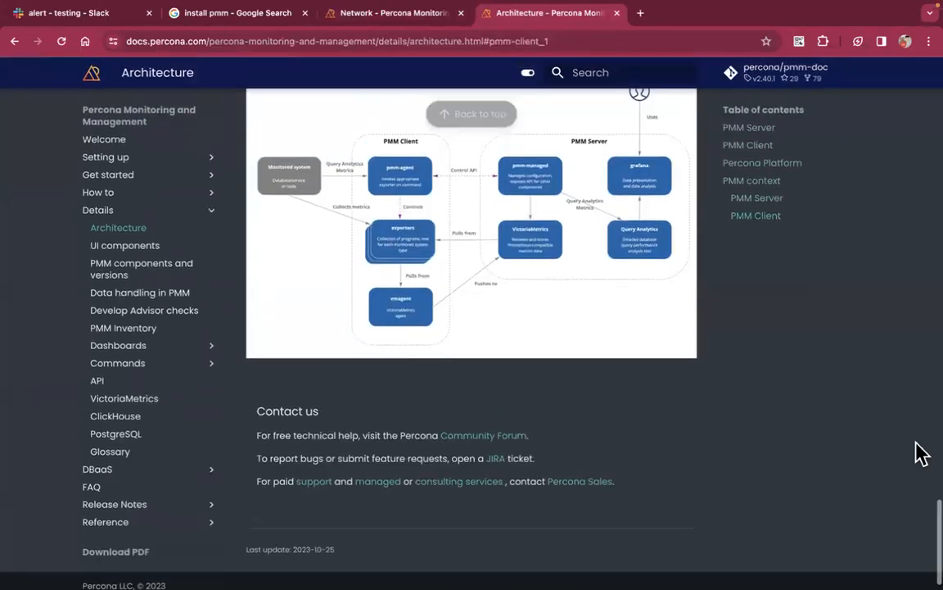
{"action": "scroll", "coordinate": [918, 452], "scroll_direction": "up", "scroll_amount": 20}
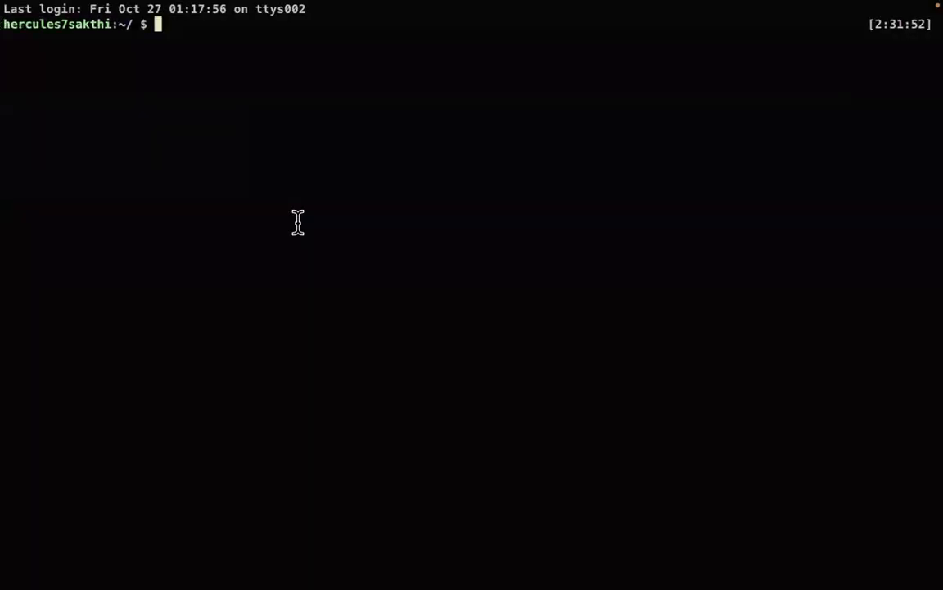
Highlight 'server', '(PMM server)' and '(PMM client)' in the notes to explain both roles
{"action": "key", "text": "ctrl+Left"}
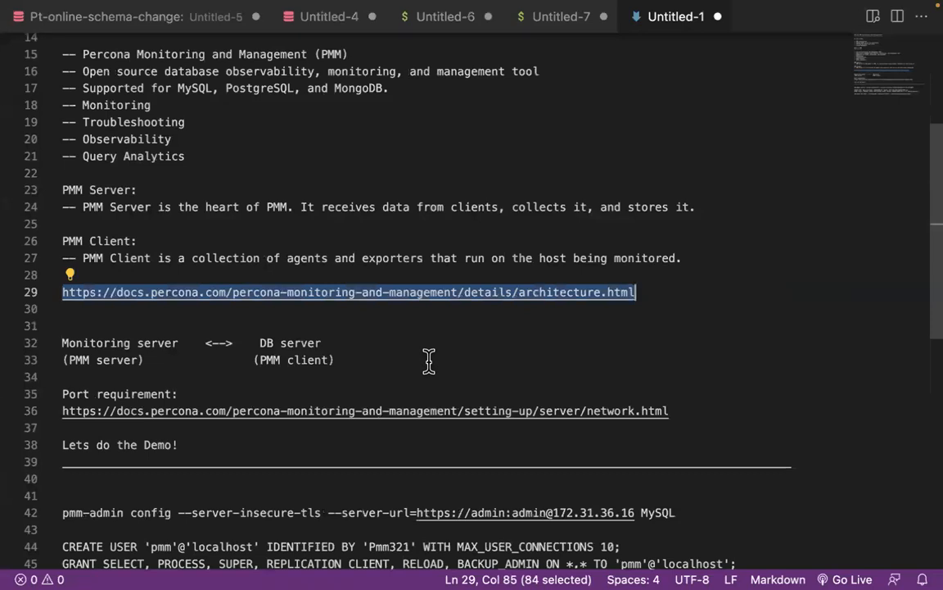
{"action": "left_click", "coordinate": [178, 342]}
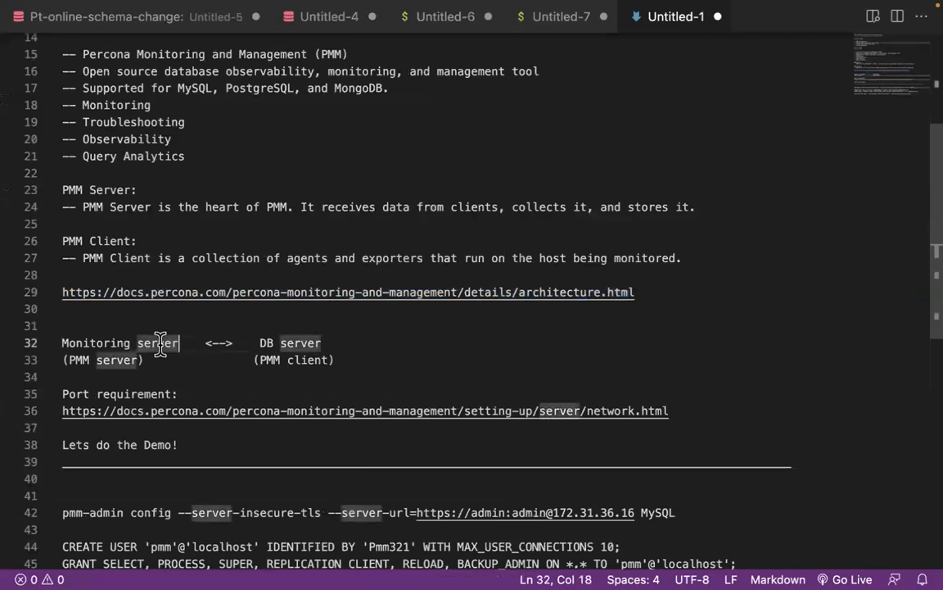
{"action": "left_click", "coordinate": [131, 342], "text": "shift"}
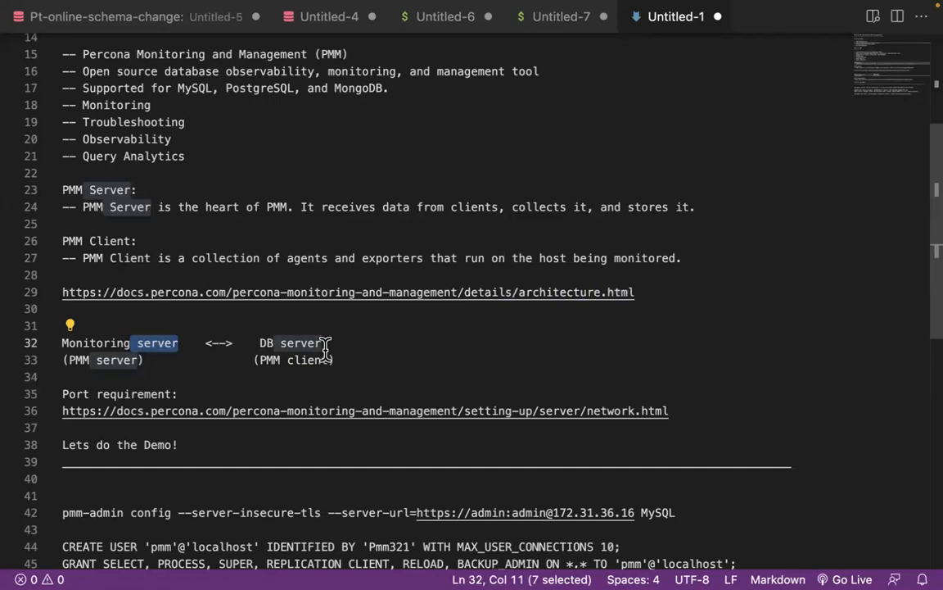
{"action": "left_click", "coordinate": [151, 361]}
{"action": "left_click_drag", "start_coordinate": [145, 360], "coordinate": [62, 360]}
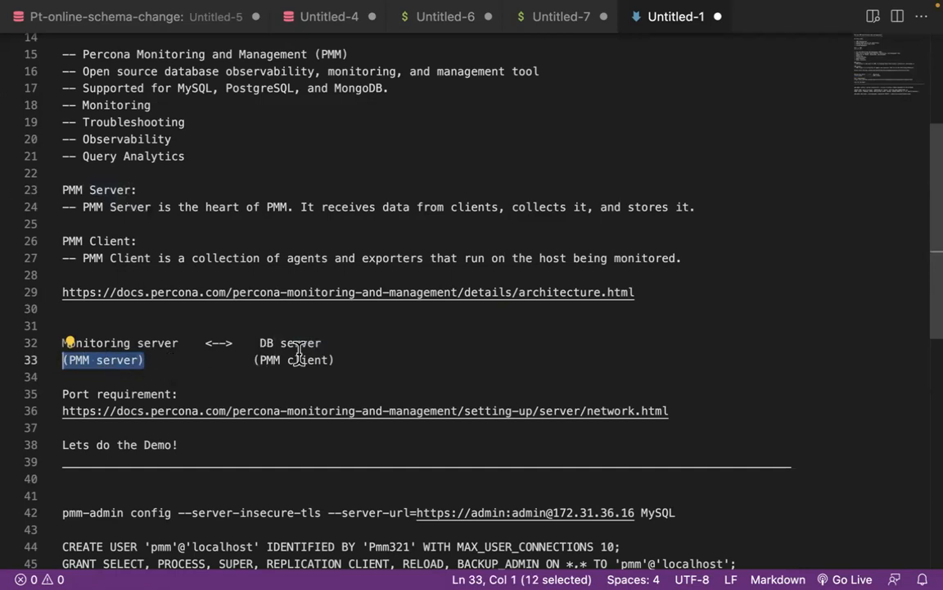
{"action": "left_click", "coordinate": [332, 359]}
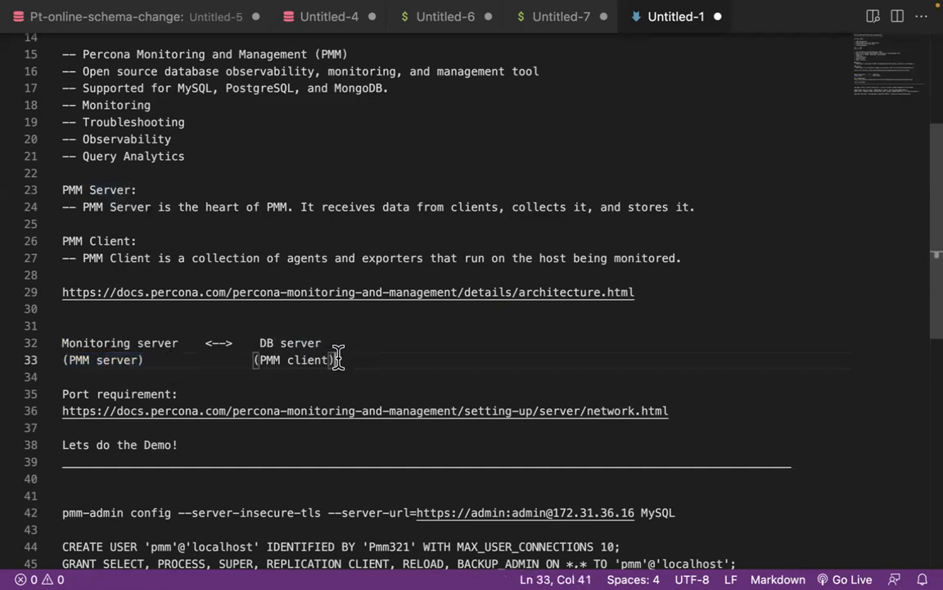
{"action": "left_click_drag", "start_coordinate": [336, 359], "coordinate": [254, 360]}
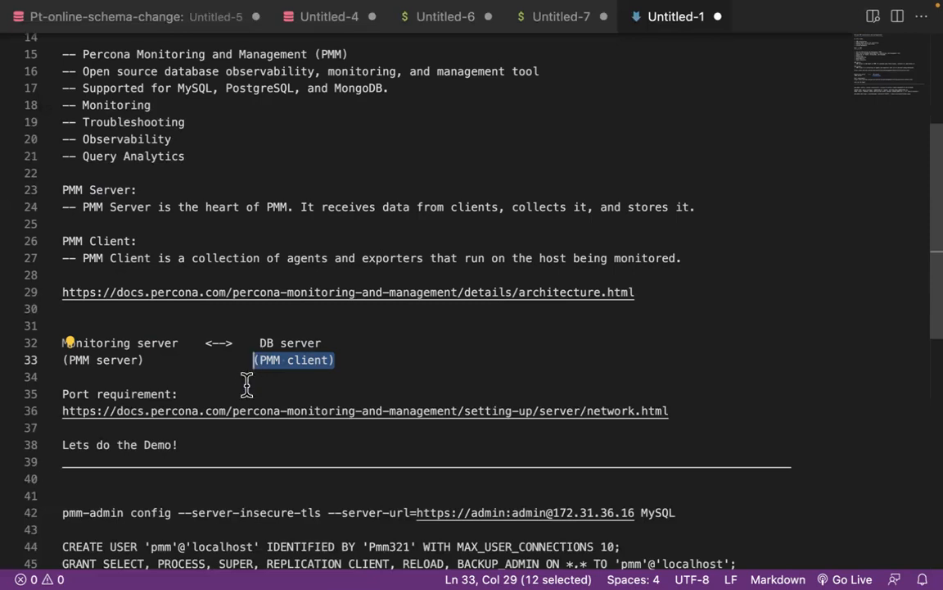
Select the PMM network documentation URL in the notes
{"action": "left_click", "coordinate": [243, 391]}
{"action": "key", "text": "Right"}
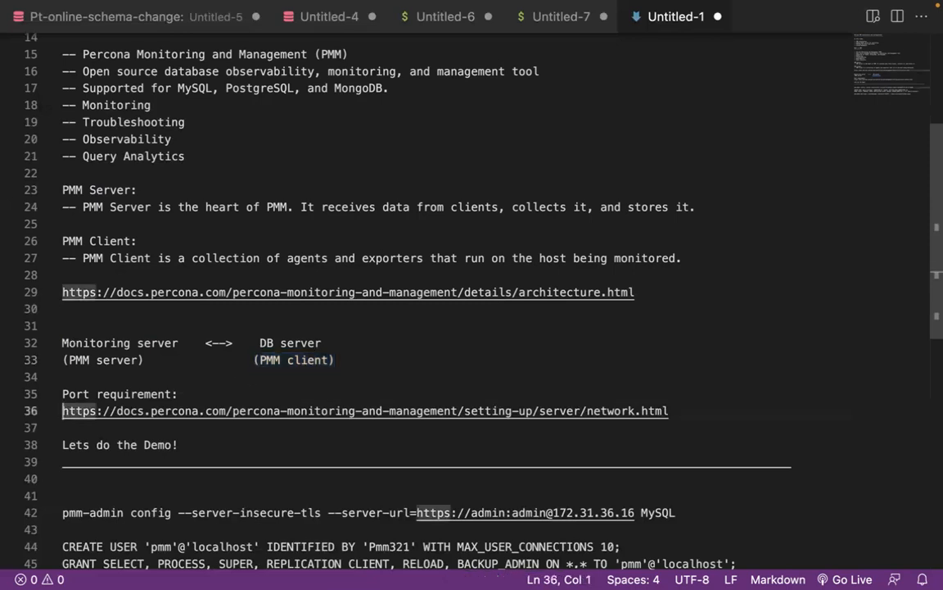
{"action": "key", "text": "shift+Down"}
{"action": "key", "text": "shift+Left"}
{"action": "key", "text": "super+c"}
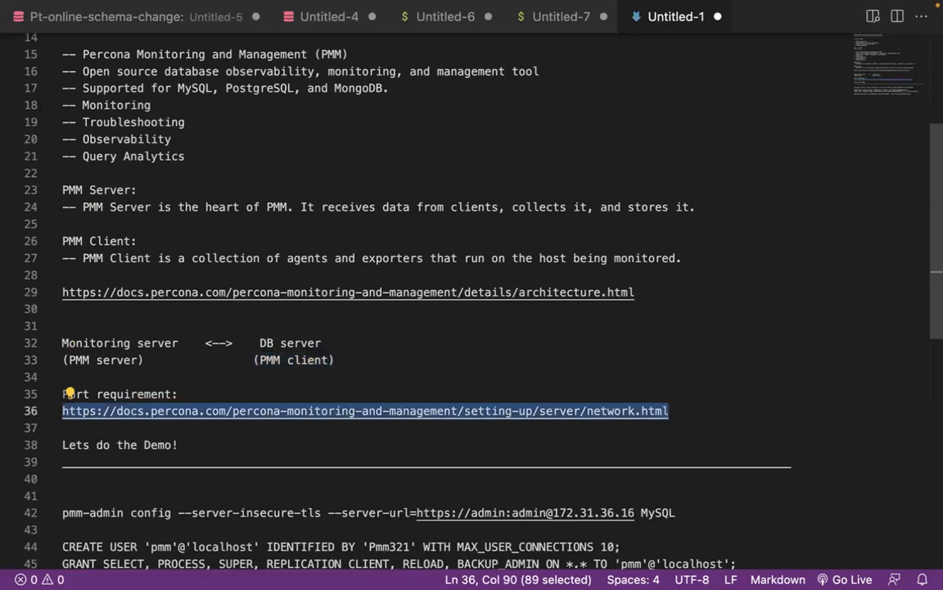
Load the network URL in a new Chrome tab and scroll down to the Other ports table
{"action": "key", "text": "ctrl+Right"}
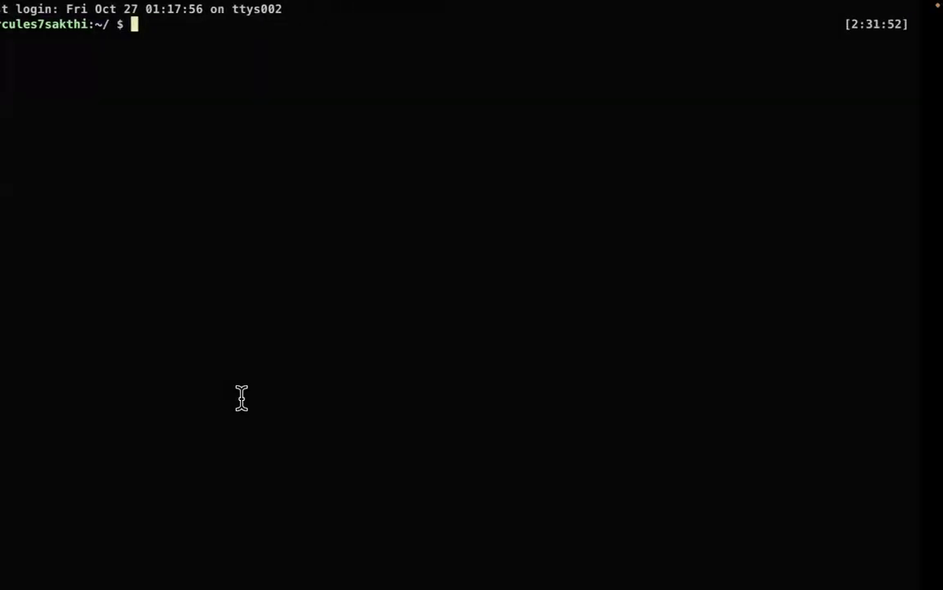
{"action": "key", "text": "ctrl+Right"}
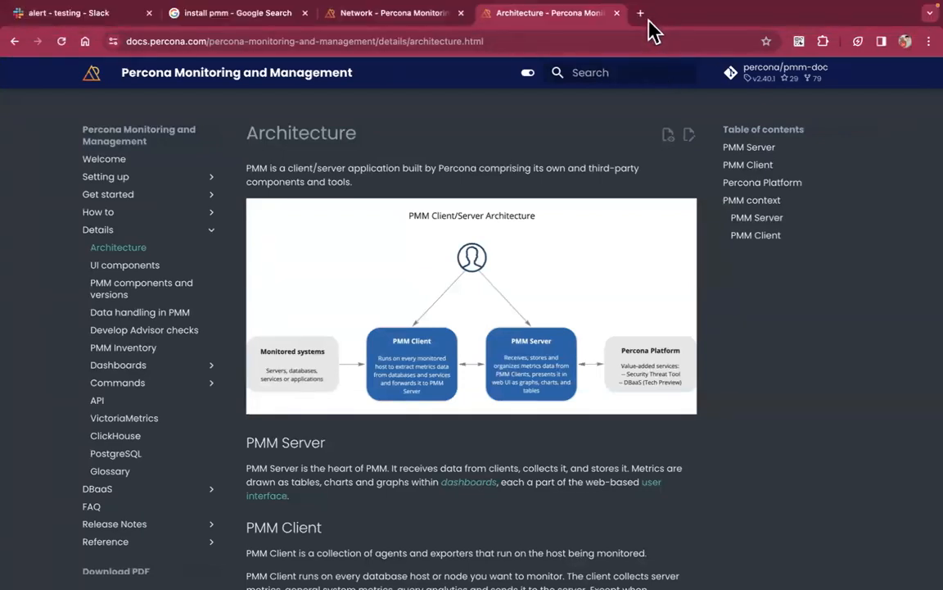
{"action": "left_click", "coordinate": [642, 14]}
{"action": "key", "text": "super+v"}
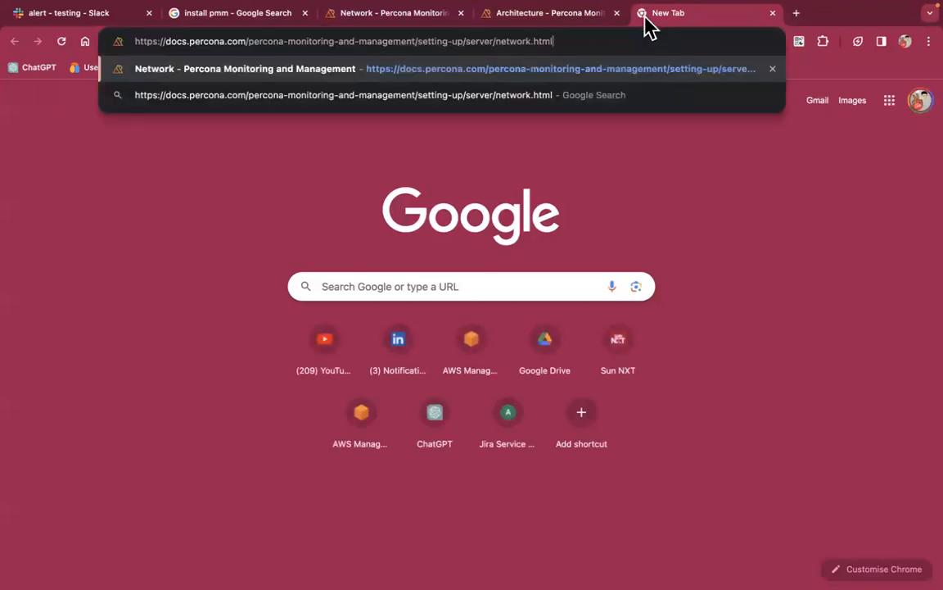
{"action": "key", "text": "Return"}
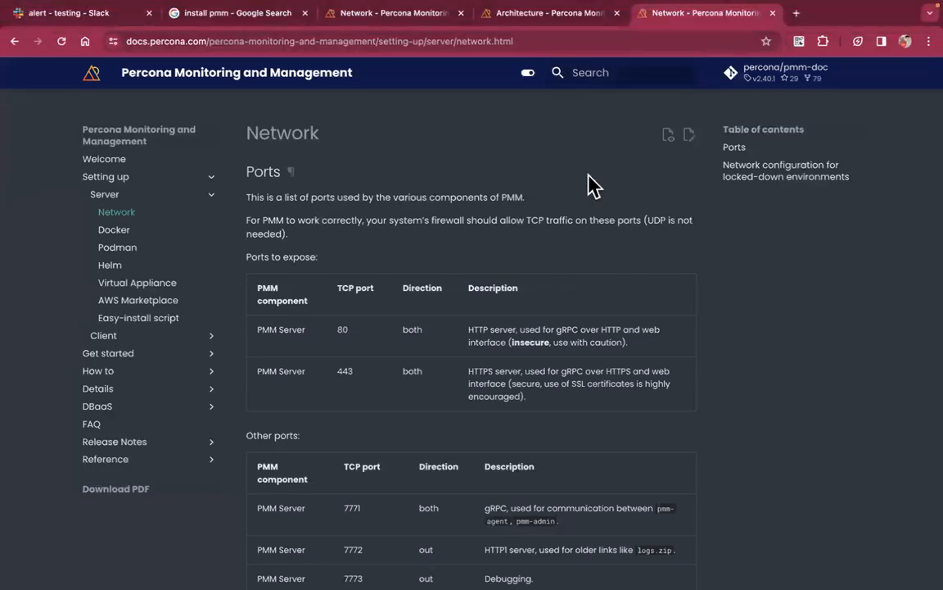
{"action": "scroll", "coordinate": [537, 310], "scroll_direction": "down", "scroll_amount": 1}
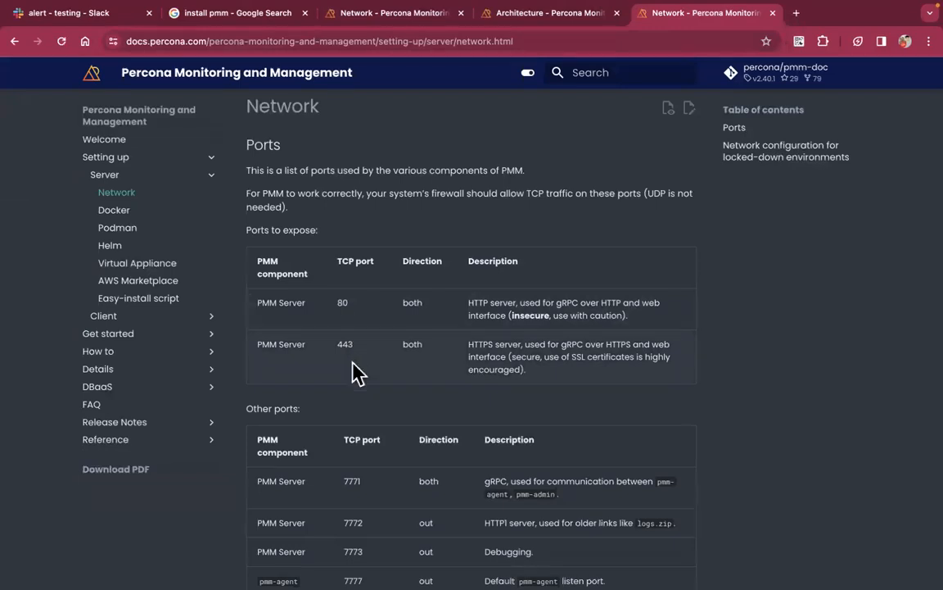
{"action": "scroll", "coordinate": [357, 397], "scroll_direction": "down", "scroll_amount": 5}
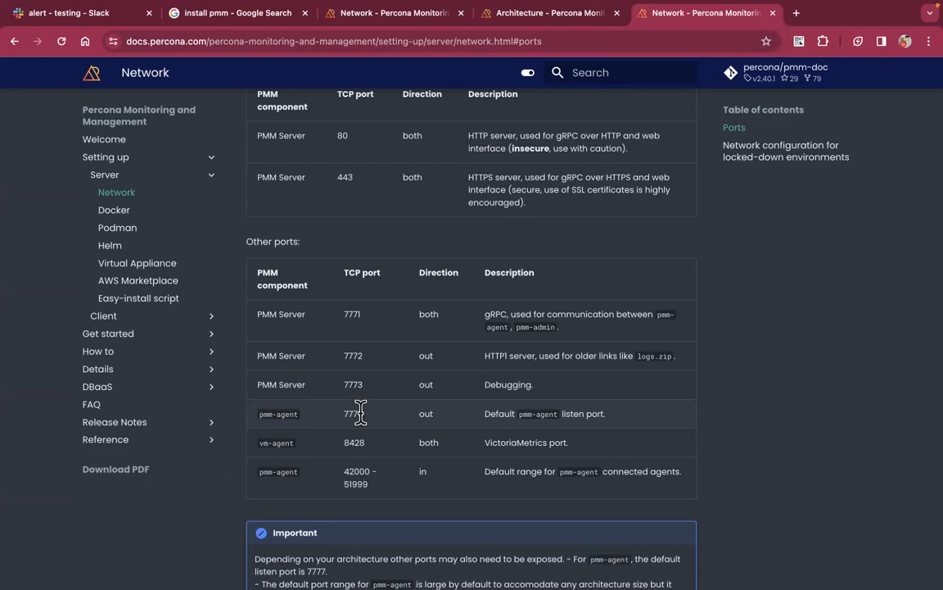
{"action": "mouse_move", "coordinate": [248, 588]}
Highlight 'both' in the Direction column of the gRPC port 7771 row
{"action": "scroll", "coordinate": [467, 333], "scroll_direction": "up", "scroll_amount": 2}
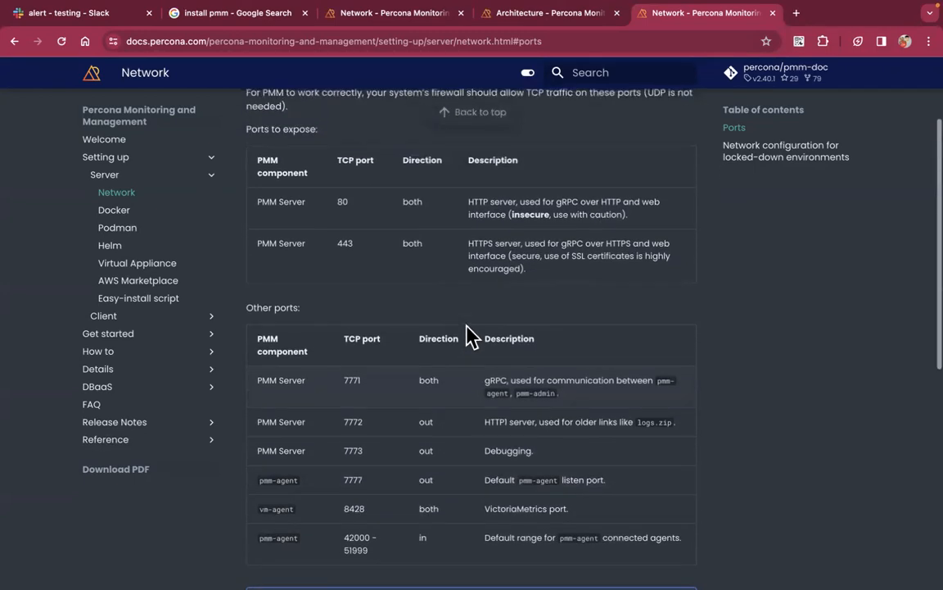
{"action": "scroll", "coordinate": [463, 390], "scroll_direction": "down", "scroll_amount": 2}
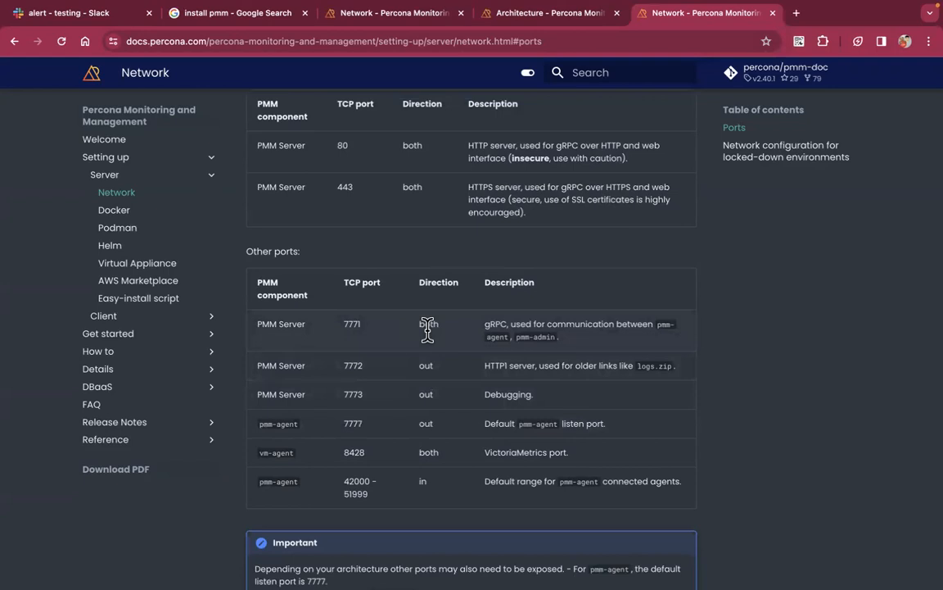
{"action": "double_click", "coordinate": [427, 324]}
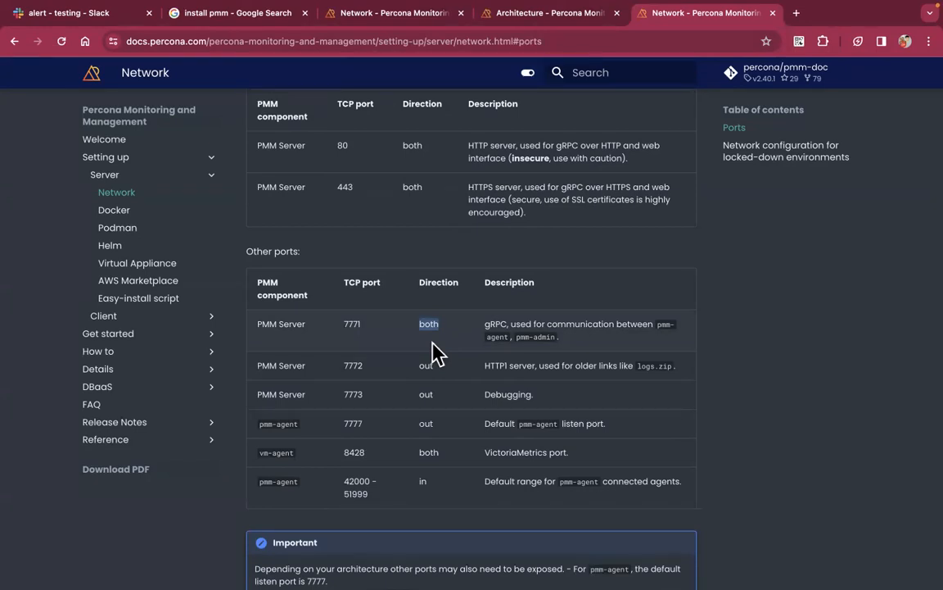
{"action": "mouse_move", "coordinate": [721, 16]}
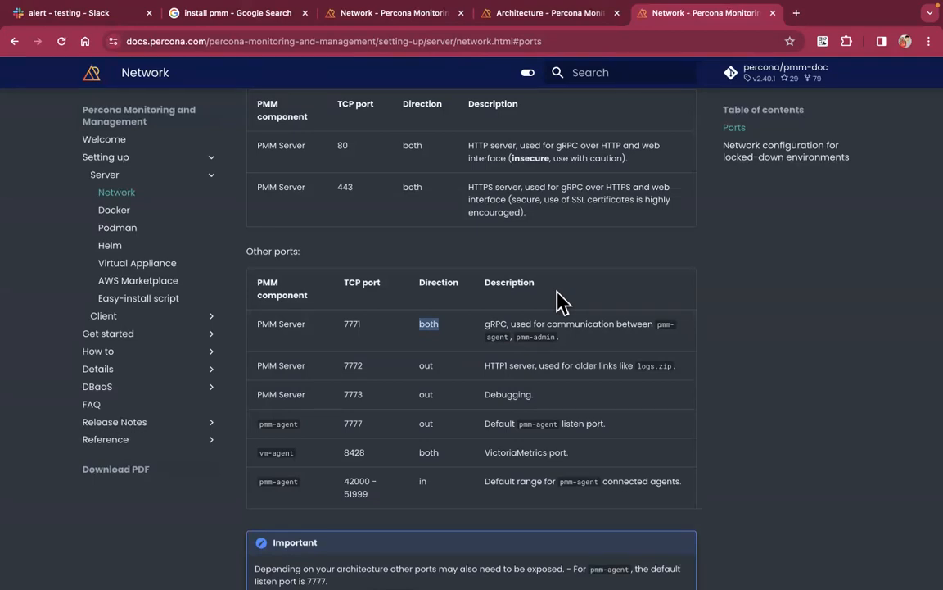
Scroll the notes to the top and select the '-- PMM Installation' agenda line
{"action": "key", "text": "ctrl+Left"}
{"action": "key", "text": "ctrl+Left"}
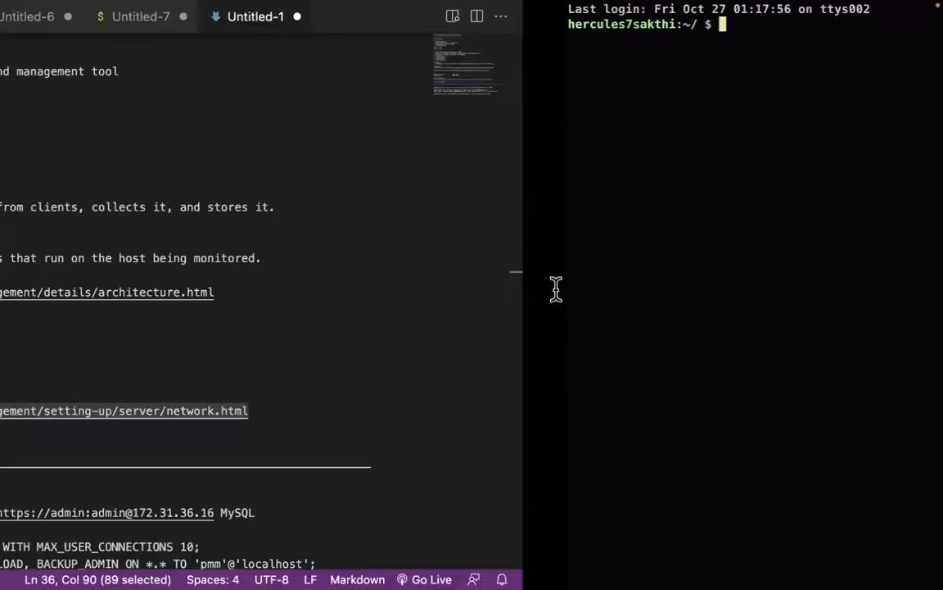
{"action": "scroll", "coordinate": [499, 314], "scroll_direction": "down", "scroll_amount": 4}
{"action": "scroll", "coordinate": [498, 315], "scroll_direction": "up", "scroll_amount": 5}
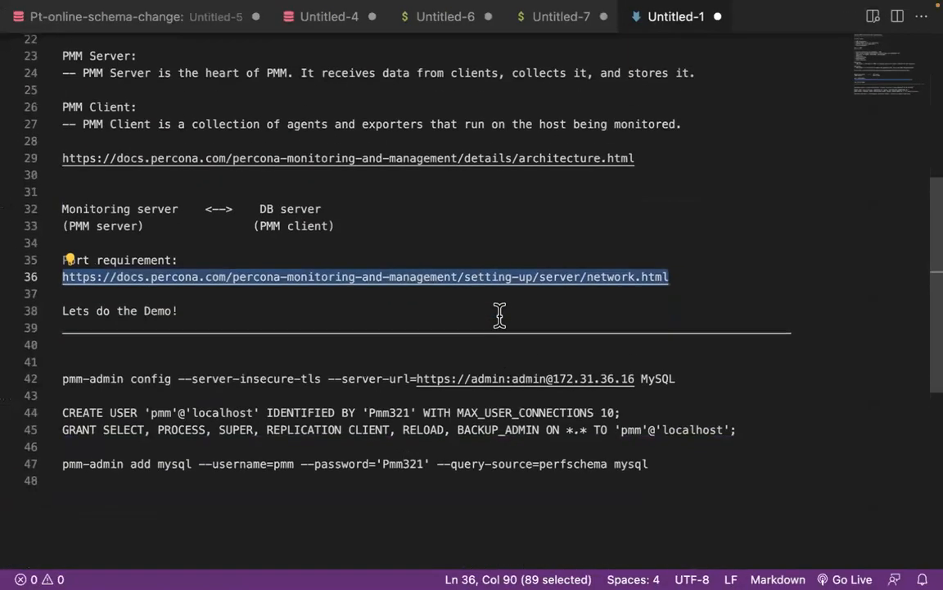
{"action": "scroll", "coordinate": [499, 315], "scroll_direction": "up", "scroll_amount": 4}
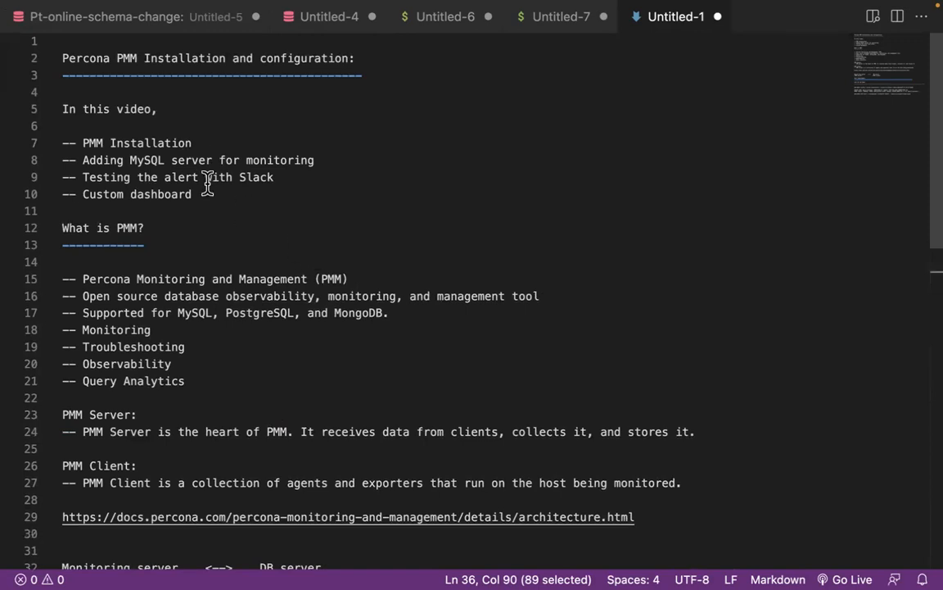
{"action": "triple_click", "coordinate": [171, 143]}
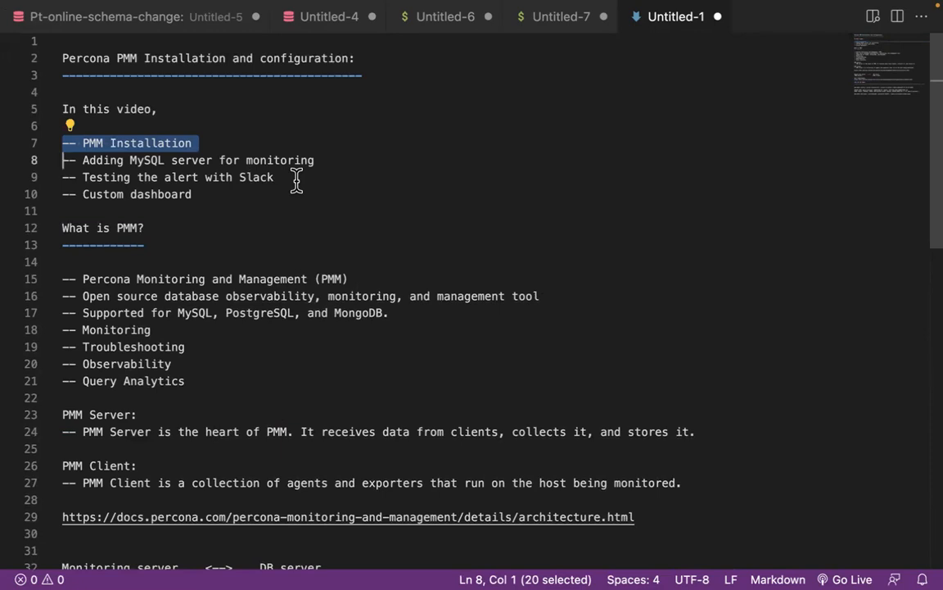
Split iTerm2 into two sessions and connect the left one with 'ssh pmm'
{"action": "key", "text": "ctrl+Right"}
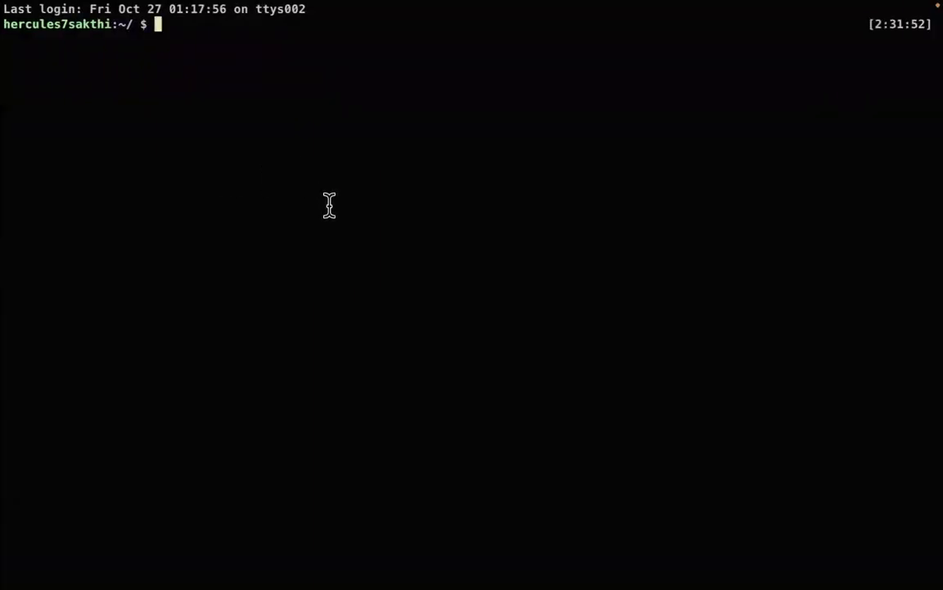
{"action": "key", "text": "Return"}
{"action": "key", "text": "Return"}
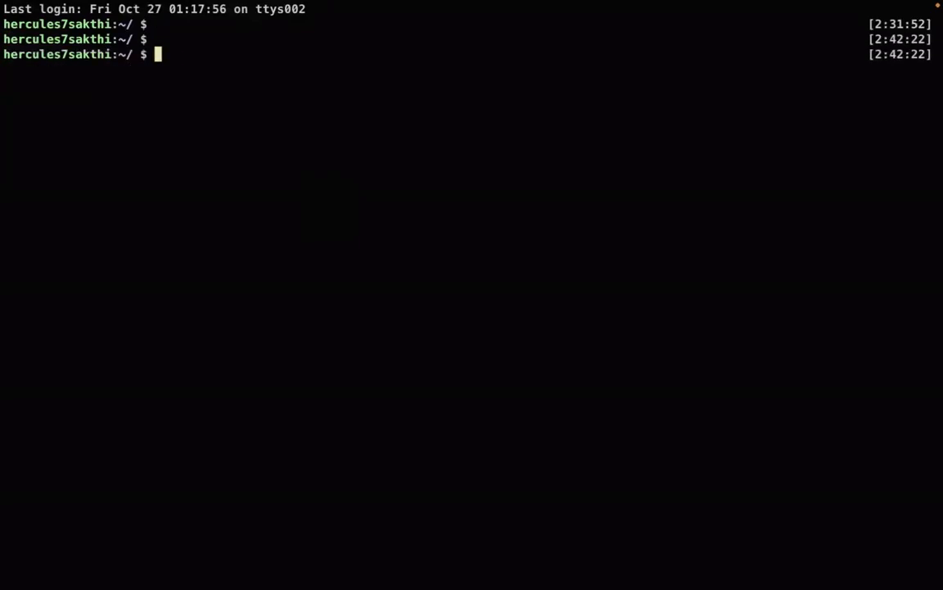
{"action": "key", "text": "super+d"}
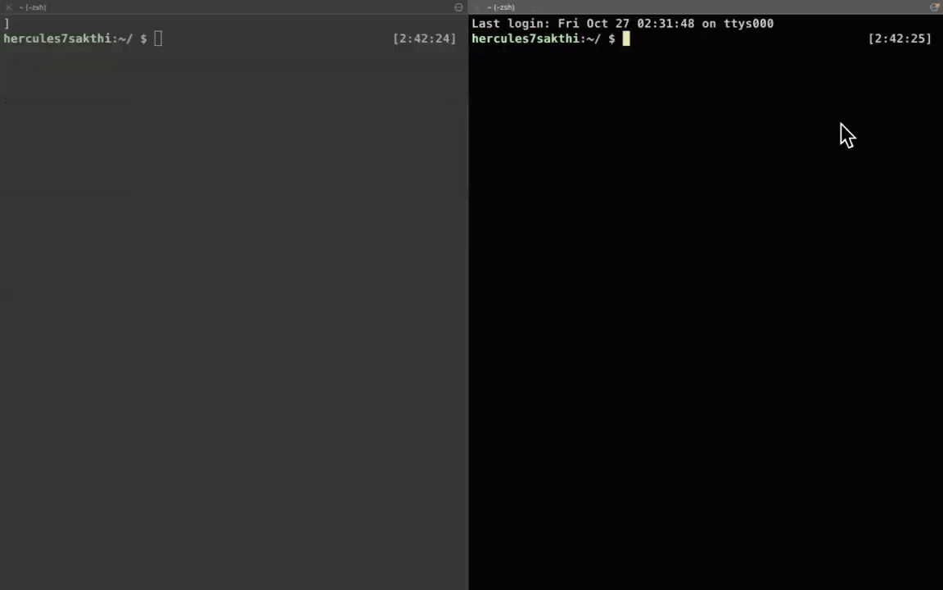
{"action": "left_click", "coordinate": [301, 158]}
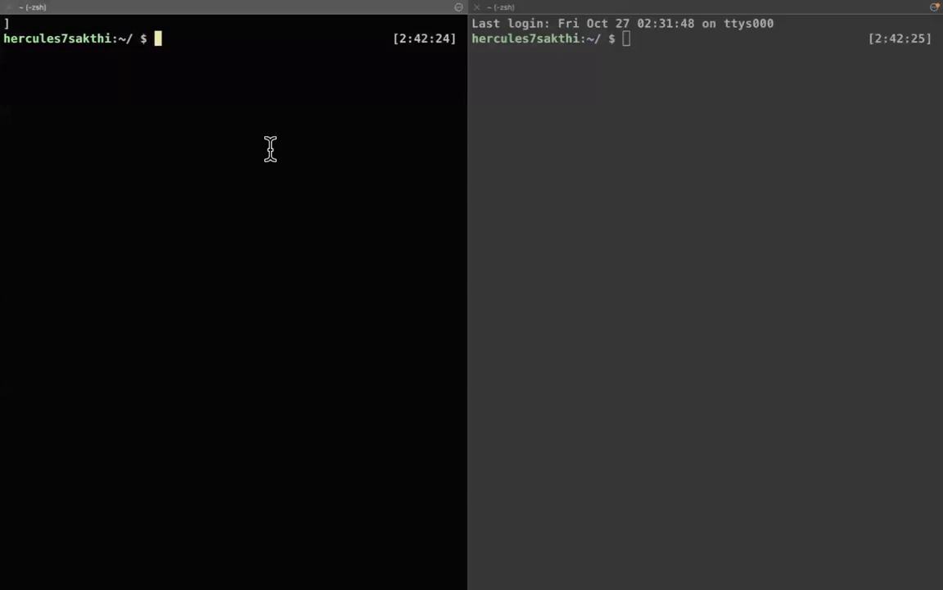
{"action": "type", "text": "ssh pmm"}
{"action": "key", "text": "Return"}
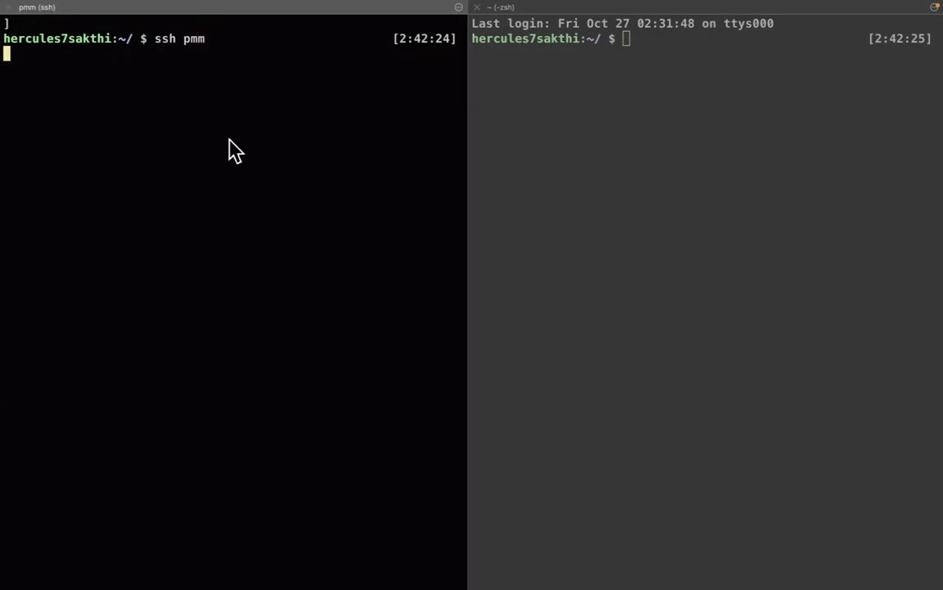
In the right session, ssh to mysql, become root, clear the screen and start mysql
{"action": "left_click", "coordinate": [622, 251]}
{"action": "type", "text": "ssh mysql"}
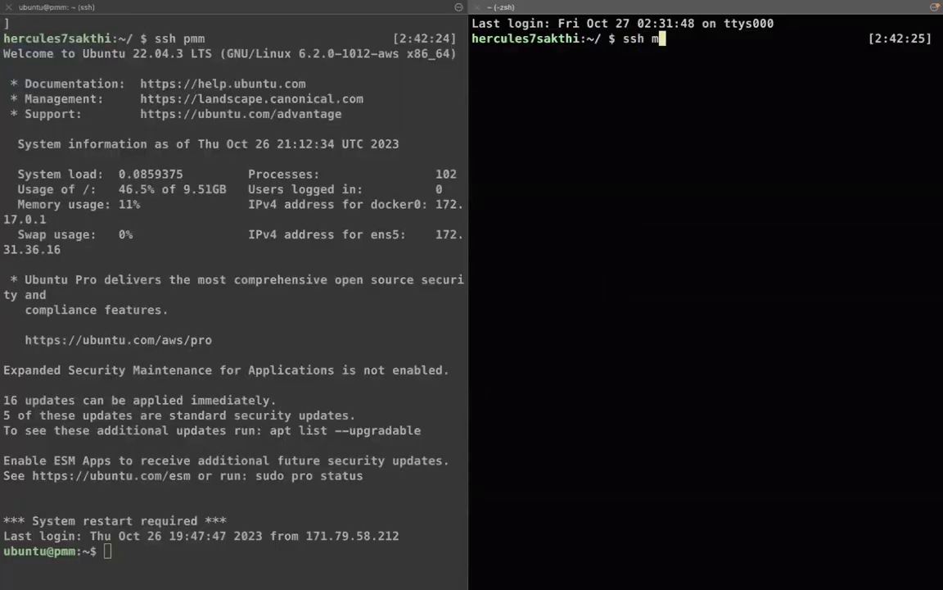
{"action": "key", "text": "Return"}
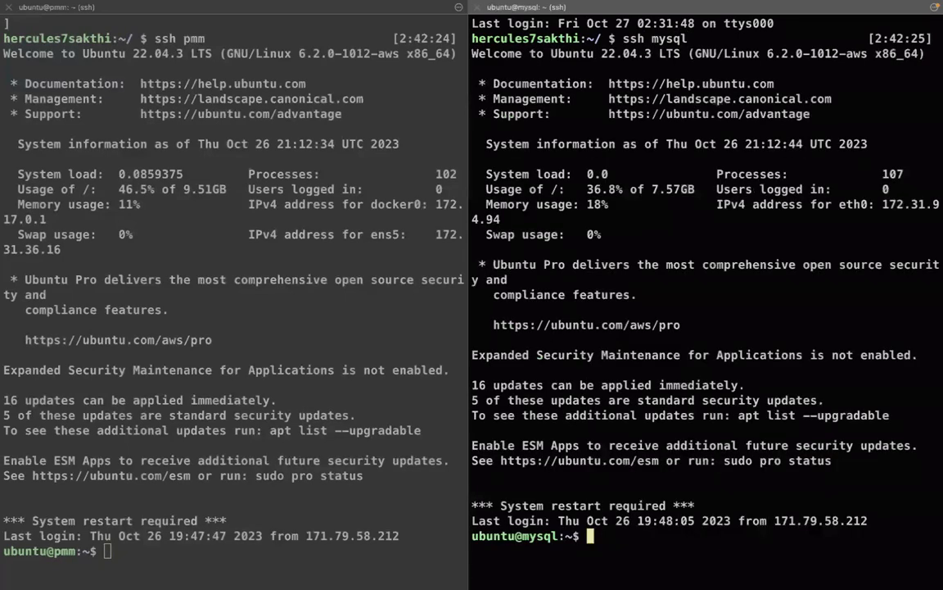
{"action": "type", "text": "sudo su"}
{"action": "key", "text": "Return"}
{"action": "type", "text": "cd"}
{"action": "key", "text": "Return"}
{"action": "key", "text": "Return"}
{"action": "key", "text": "Return"}
{"action": "key", "text": "Return"}
{"action": "key", "text": "Return"}
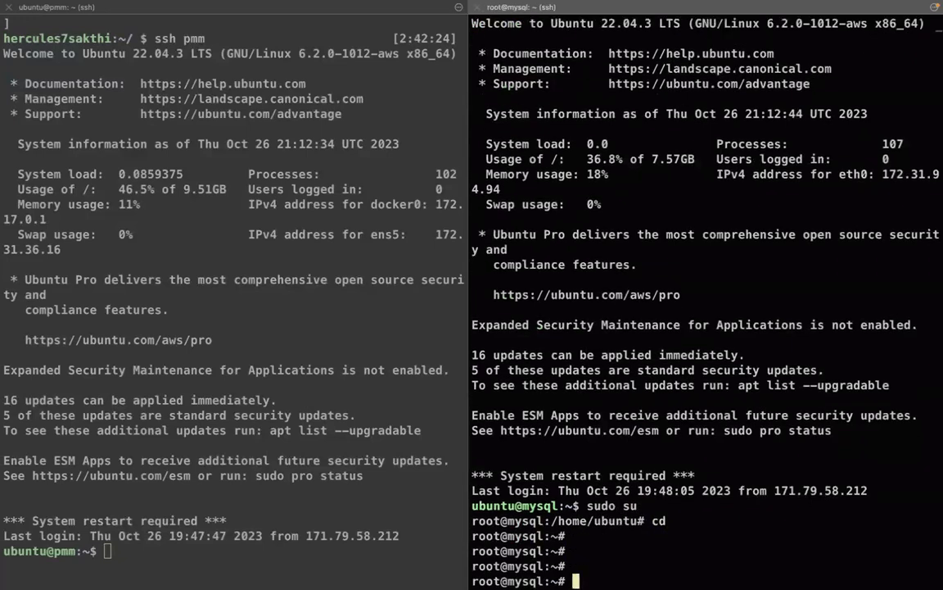
{"action": "type", "text": "clear"}
{"action": "key", "text": "Return"}
{"action": "key", "text": "Return"}
{"action": "key", "text": "Return"}
{"action": "key", "text": "Return"}
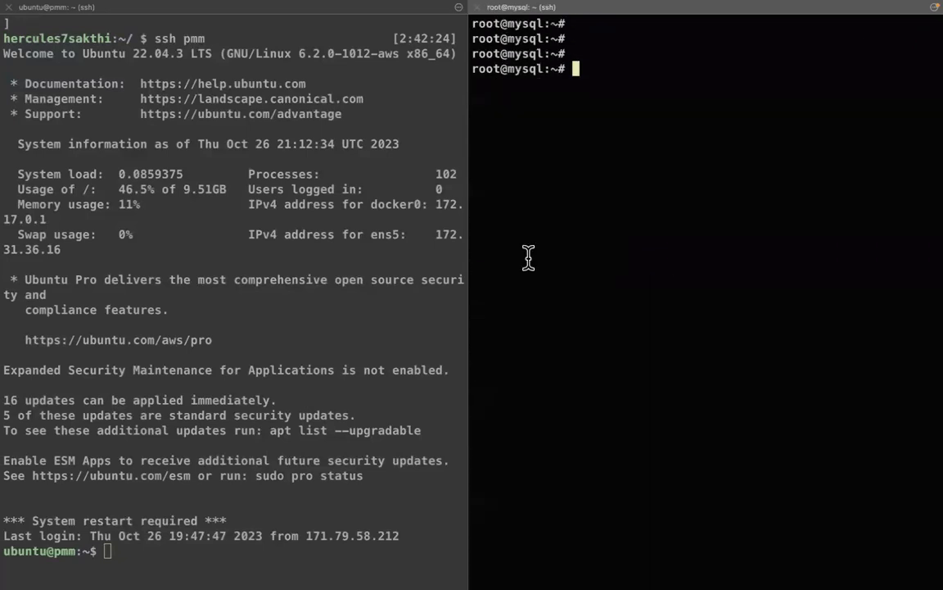
{"action": "type", "text": "mysql"}
{"action": "key", "text": "Return"}
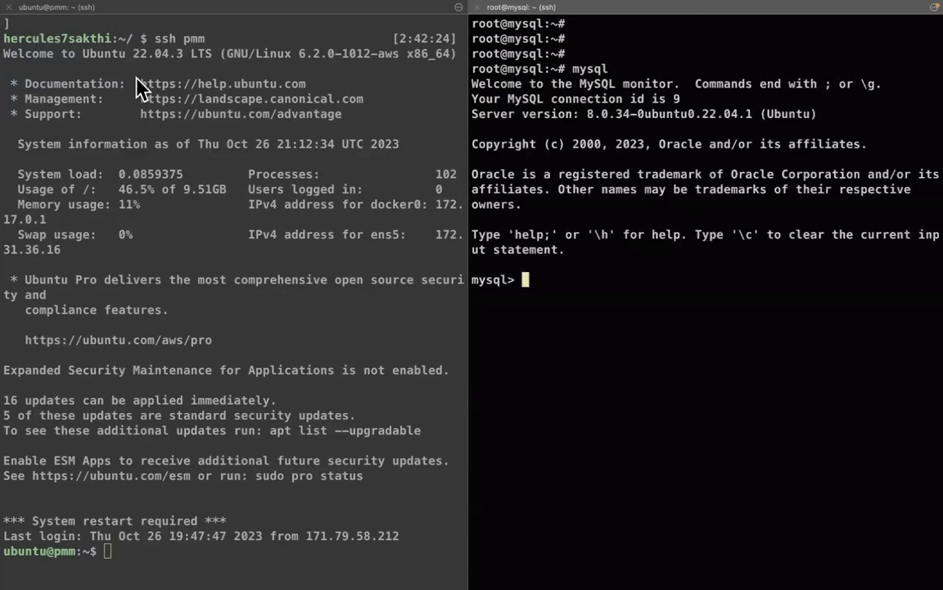
Become root on the pmm server session, go to the home directory and clear the screen
{"action": "left_click", "coordinate": [190, 176]}
{"action": "type", "text": "sudo su"}
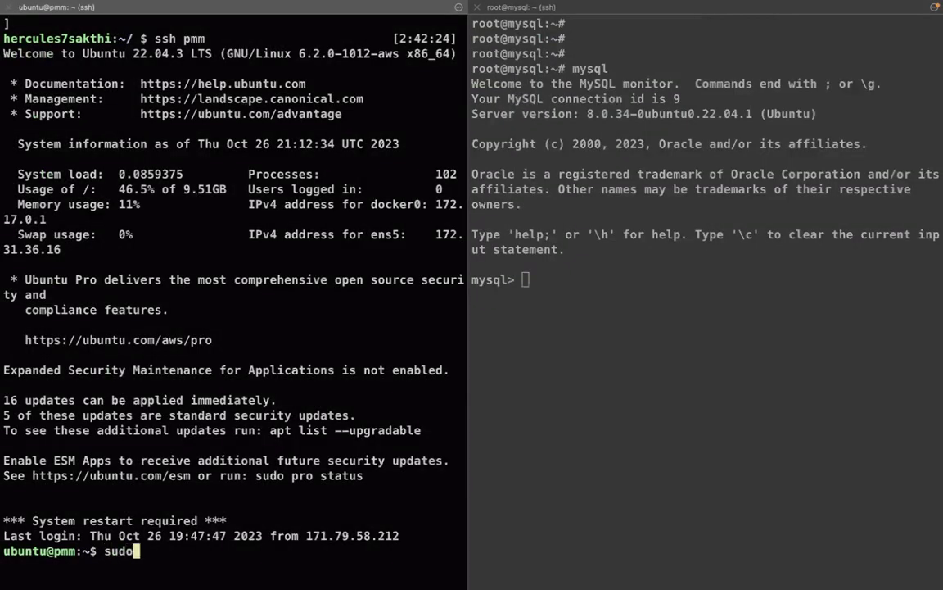
{"action": "key", "text": "Return"}
{"action": "key", "text": "Return"}
{"action": "key", "text": "Return"}
{"action": "type", "text": "cl"}
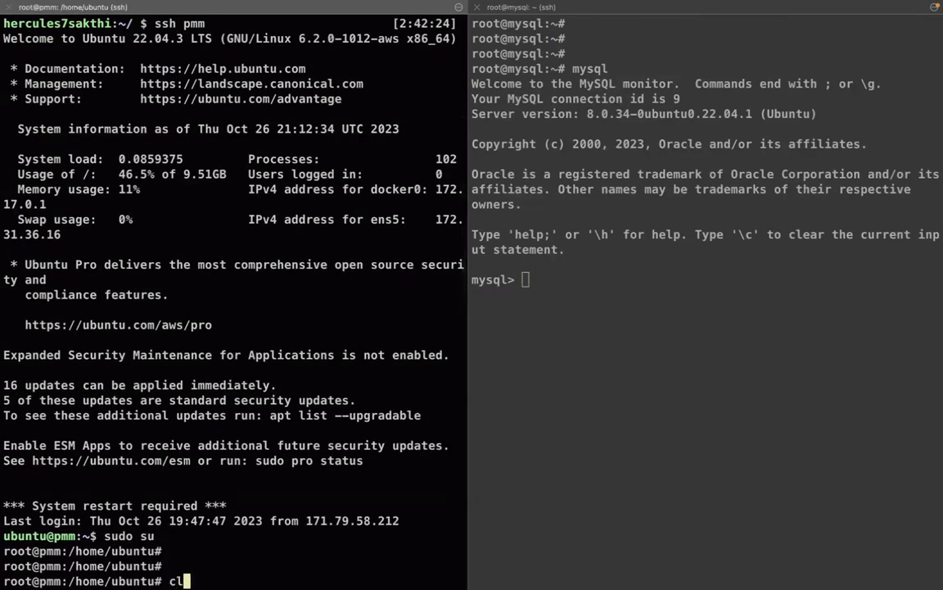
{"action": "type", "text": "eat"}
{"action": "key", "text": "BackSpace"}
{"action": "type", "text": "r"}
{"action": "key", "text": "Return"}
{"action": "key", "text": "Return"}
{"action": "key", "text": "Return"}
{"action": "key", "text": "Return"}
{"action": "type", "text": "c"}
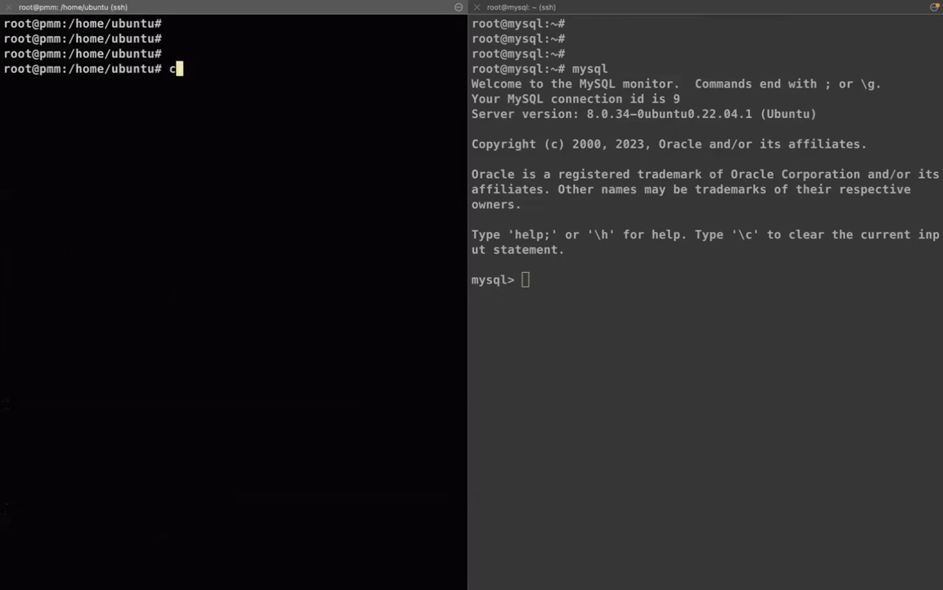
{"action": "type", "text": "d"}
{"action": "key", "text": "Return"}
{"action": "key", "text": "Return"}
{"action": "key", "text": "Return"}
{"action": "type", "text": "clear"}
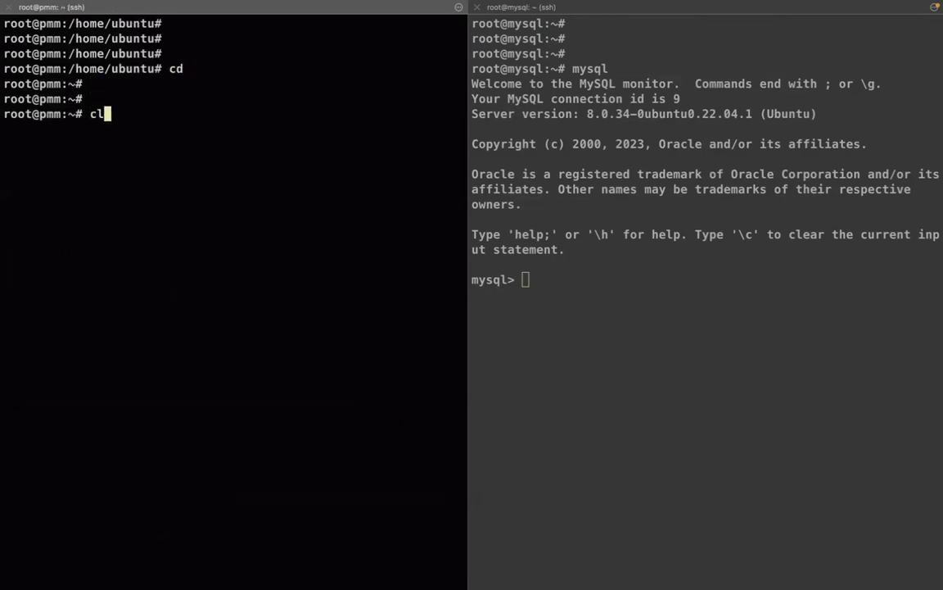
{"action": "key", "text": "Return"}
{"action": "key", "text": "Return"}
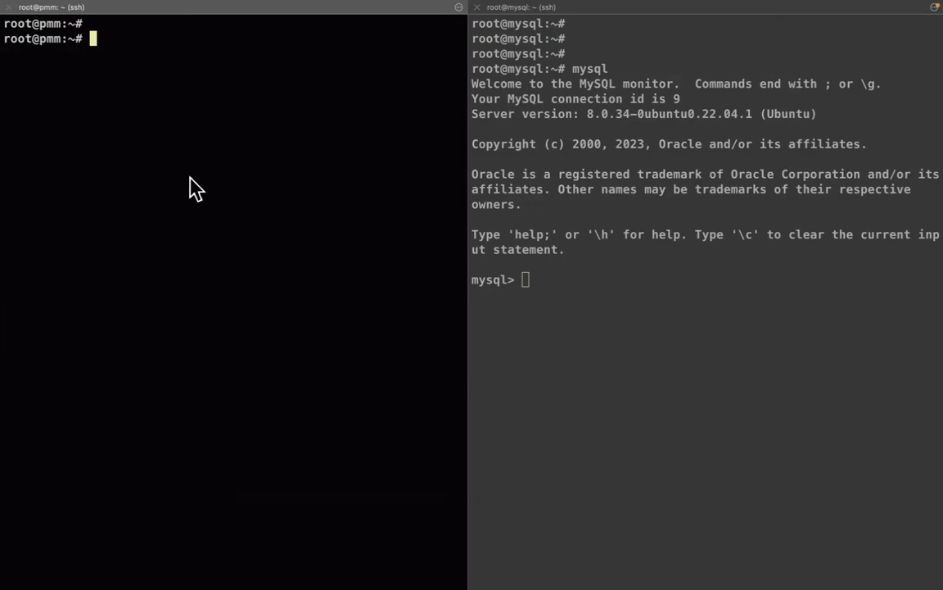
{"action": "left_click", "coordinate": [765, 207]}
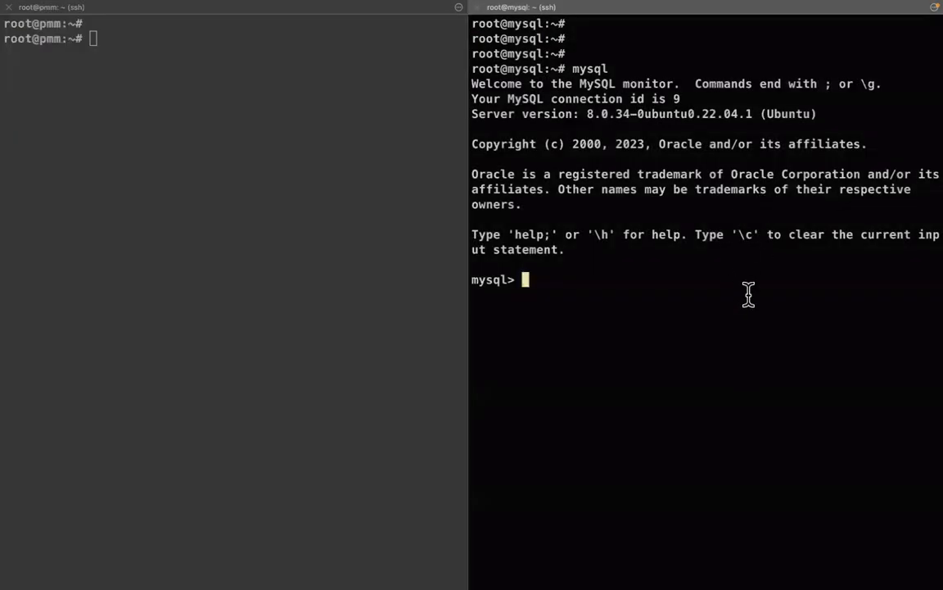
{"action": "left_click", "coordinate": [316, 286]}
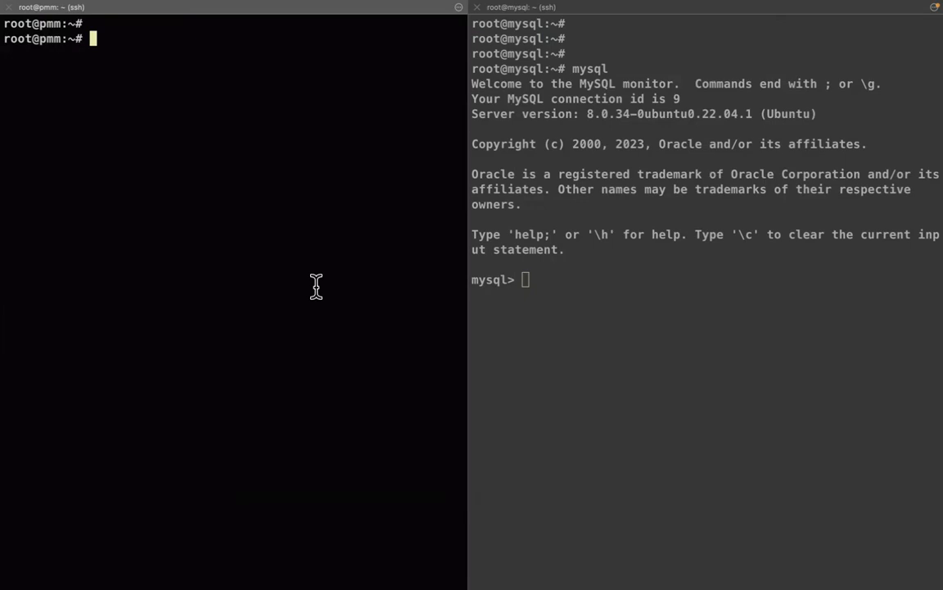
{"action": "left_click", "coordinate": [623, 276]}
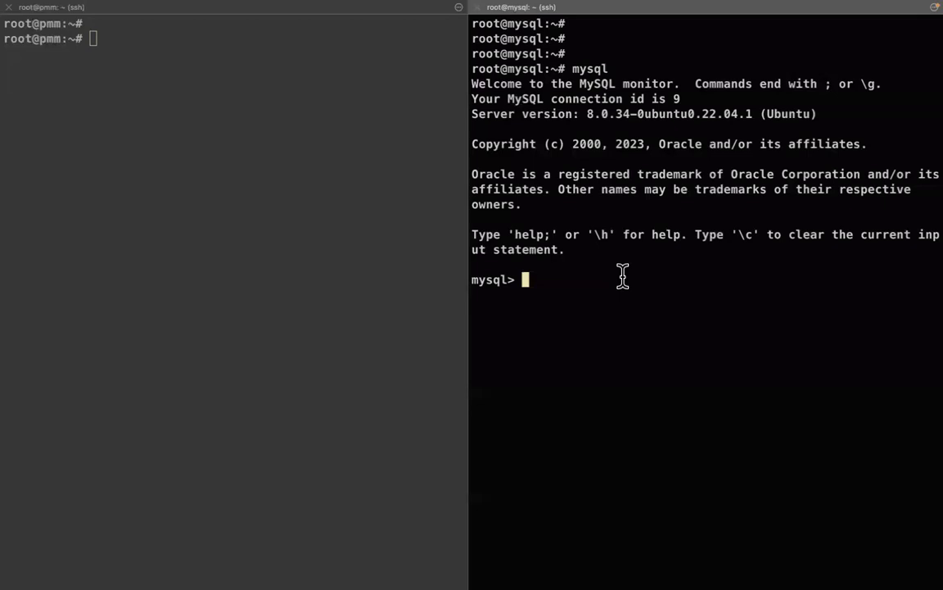
{"action": "left_click", "coordinate": [240, 212]}
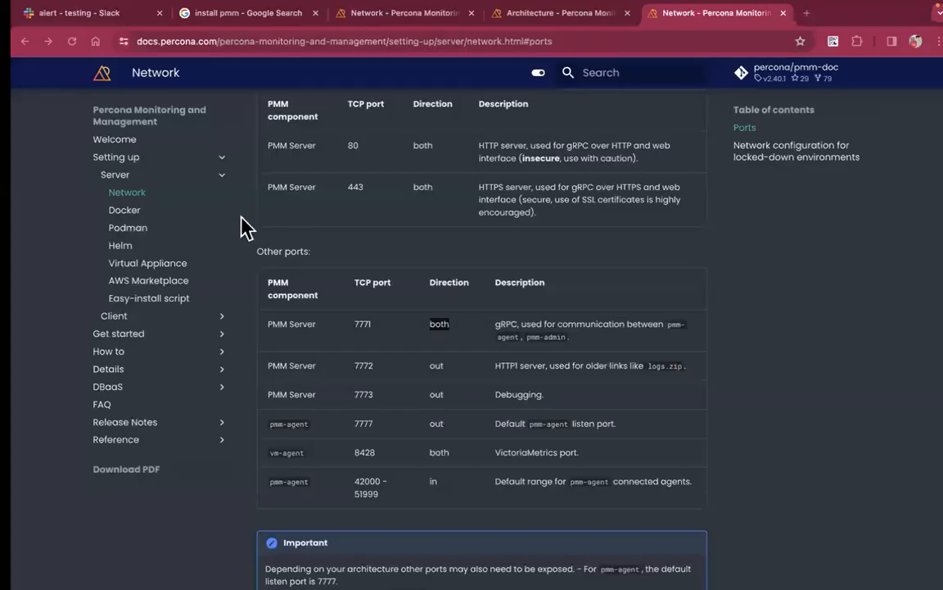
Open Percona's Install PMM quickstart page from the 'install pmm' results and scroll to Step 1
{"action": "left_click", "coordinate": [262, 17]}
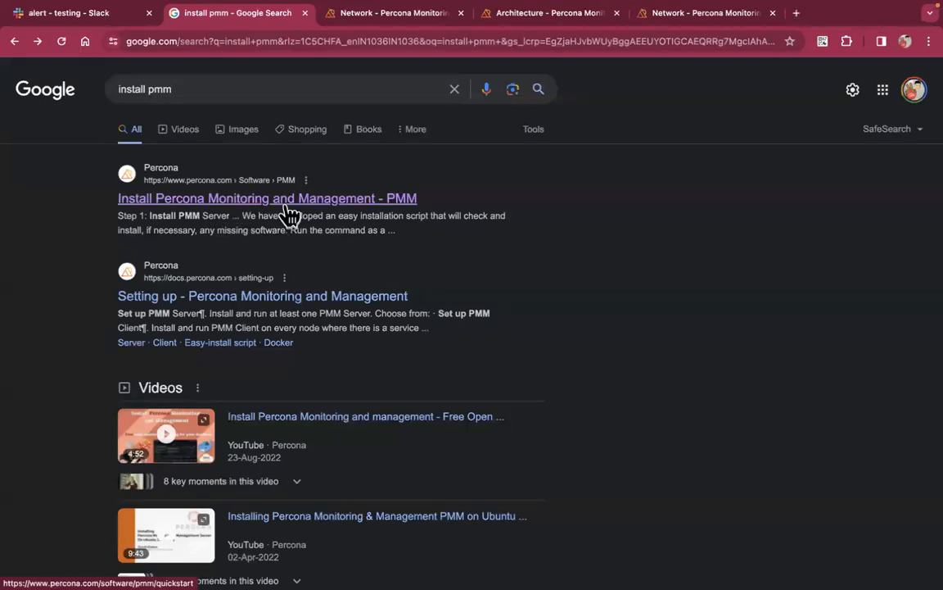
{"action": "left_click", "coordinate": [314, 201]}
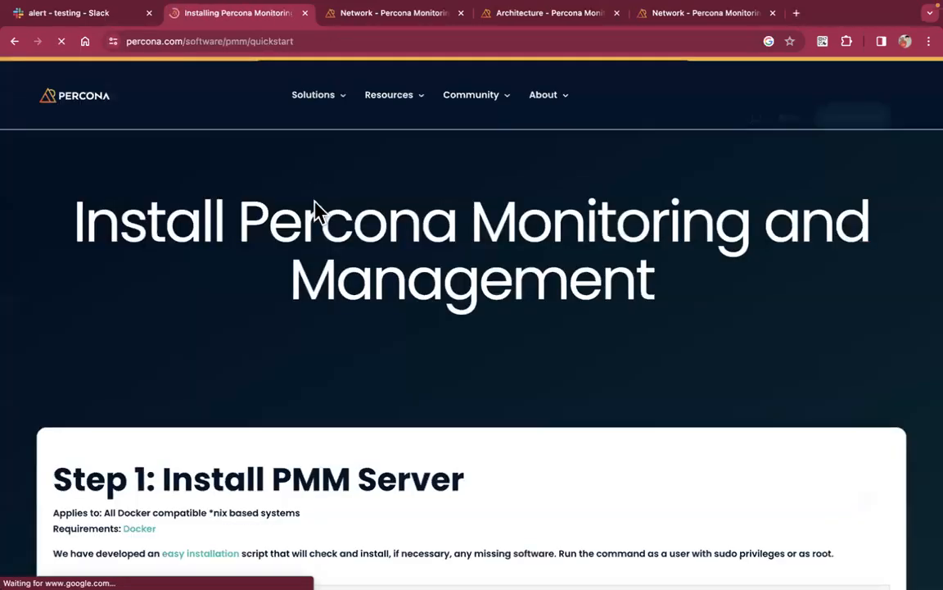
{"action": "scroll", "coordinate": [364, 373], "scroll_direction": "down", "scroll_amount": 2}
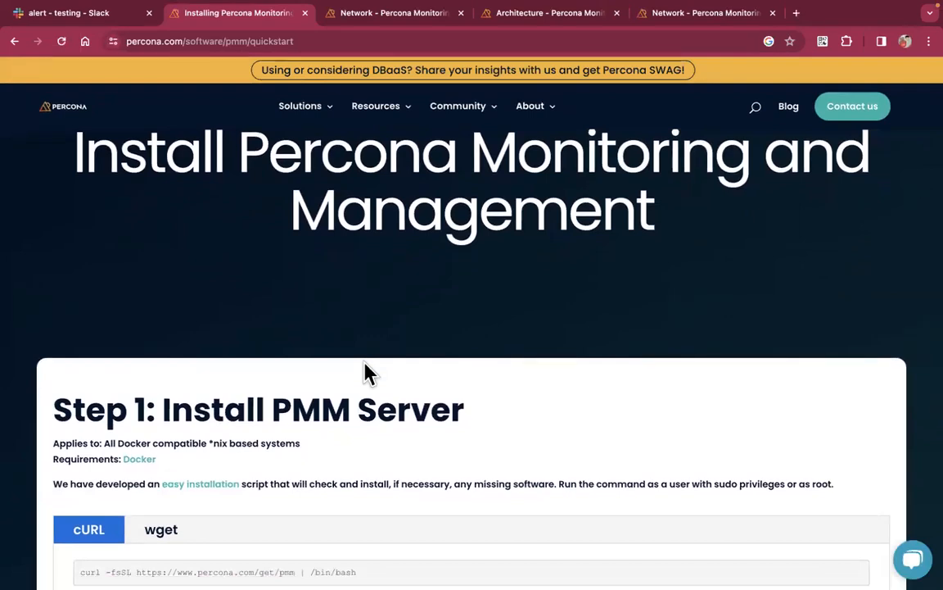
{"action": "scroll", "coordinate": [366, 372], "scroll_direction": "down", "scroll_amount": 3}
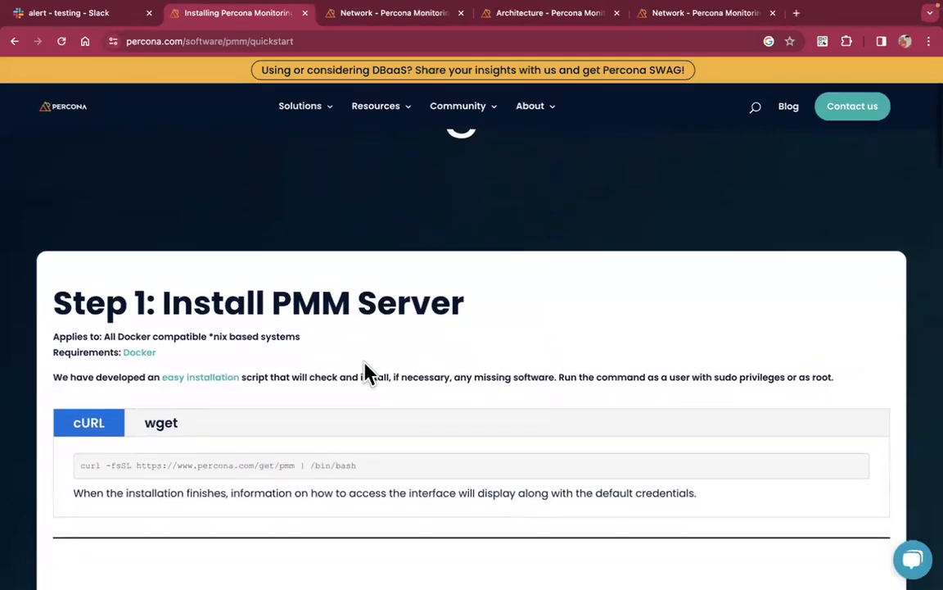
{"action": "scroll", "coordinate": [366, 372], "scroll_direction": "down", "scroll_amount": 3}
{"action": "scroll", "coordinate": [366, 373], "scroll_direction": "down", "scroll_amount": 1}
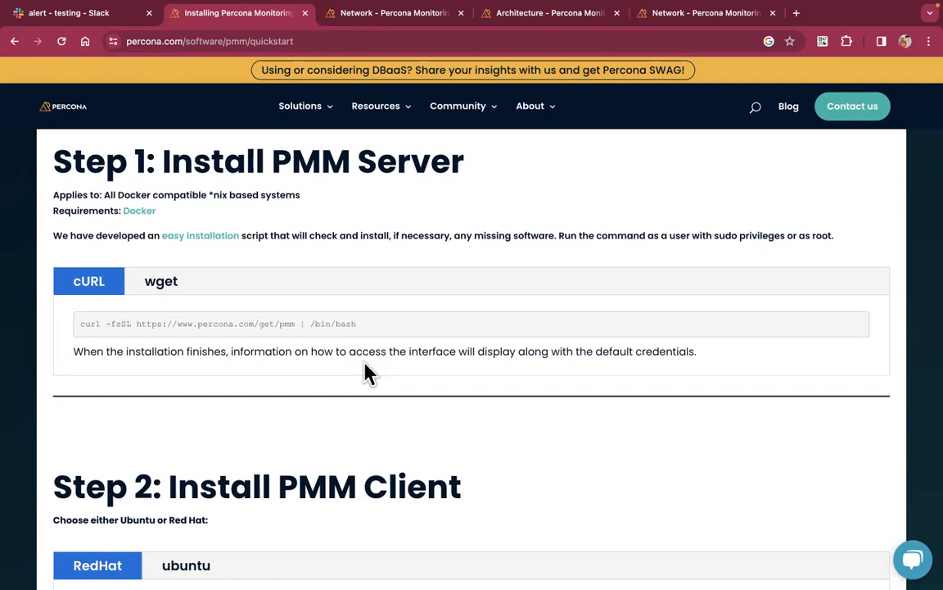
Select the Step 1 curl install command
{"action": "triple_click", "coordinate": [309, 322]}
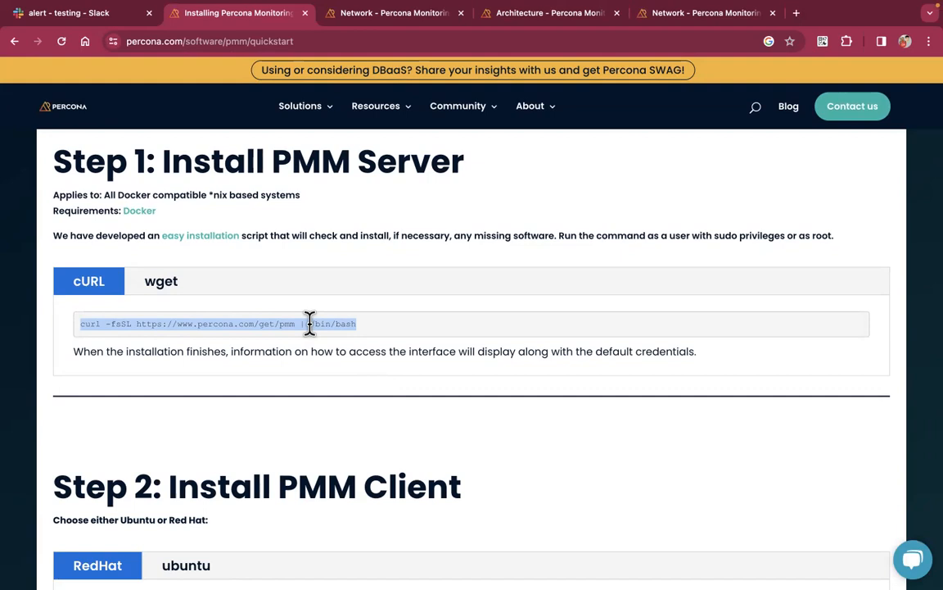
{"action": "triple_click", "coordinate": [321, 323]}
{"action": "key", "text": "super+c"}
{"action": "key", "text": "ctrl+Left"}
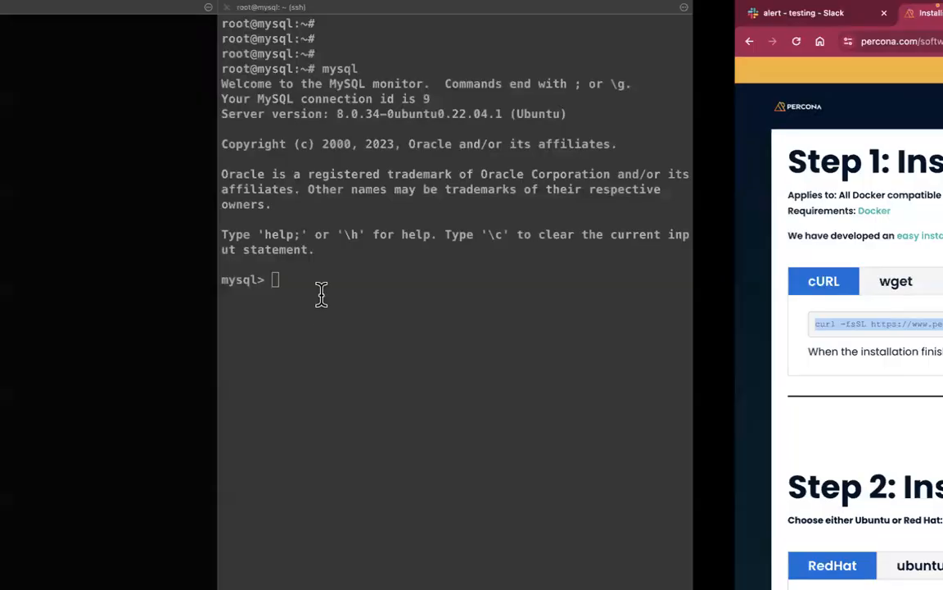
{"action": "key", "text": "Return"}
{"action": "key", "text": "Return"}
{"action": "key", "text": "Return"}
{"action": "key", "text": "Return"}
{"action": "key", "text": "Return"}
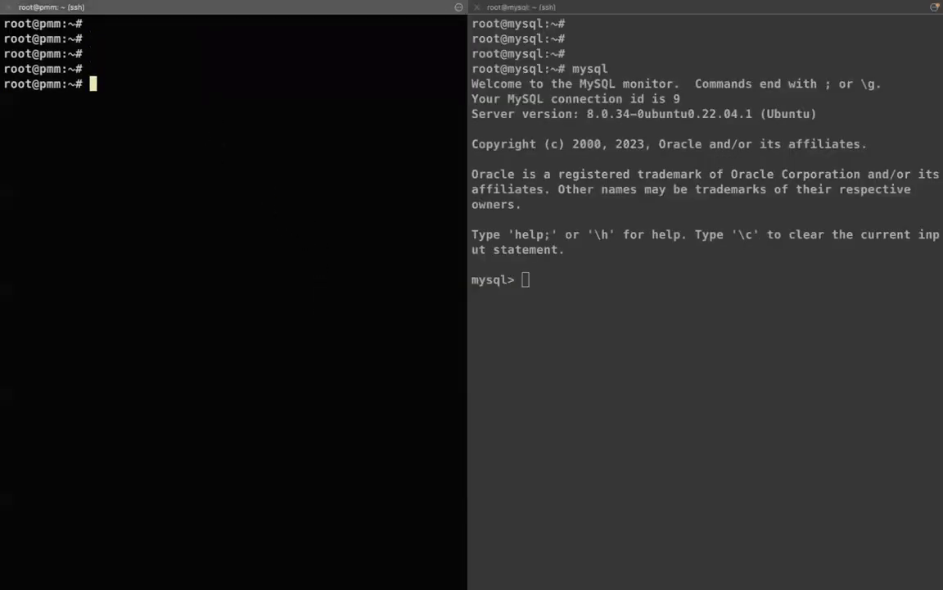
{"action": "key", "text": "super+v"}
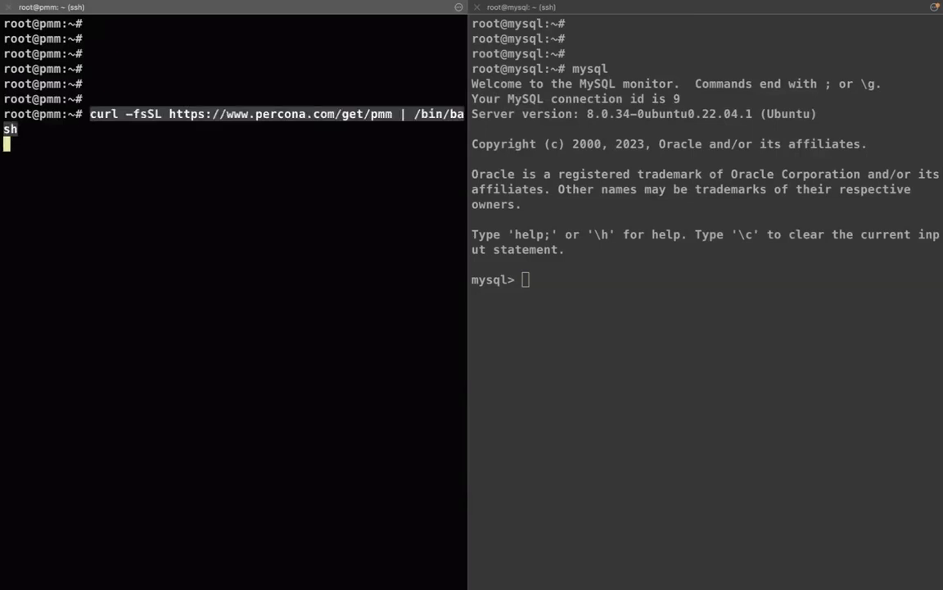
{"action": "key", "text": "BackSpace"}
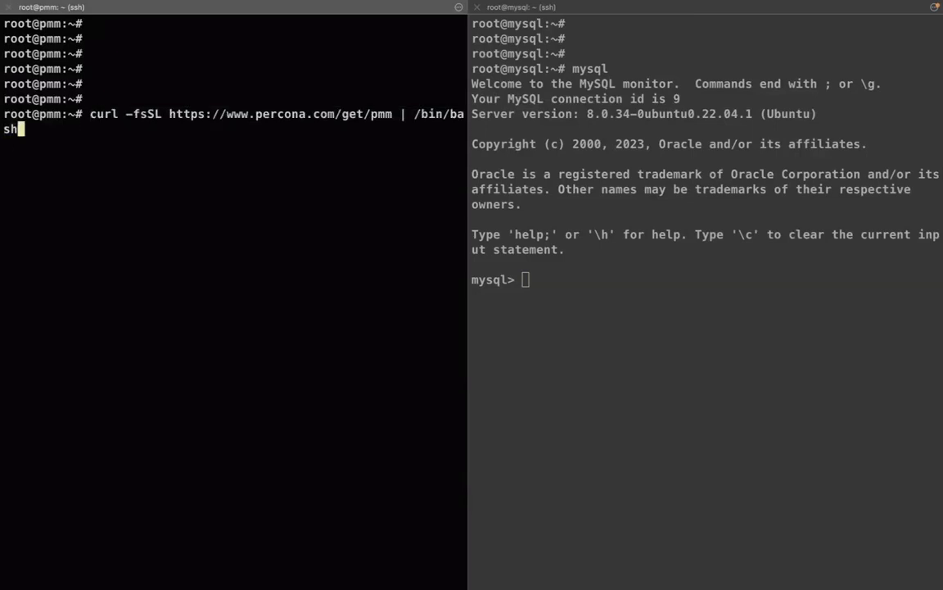
{"action": "key", "text": "Return"}
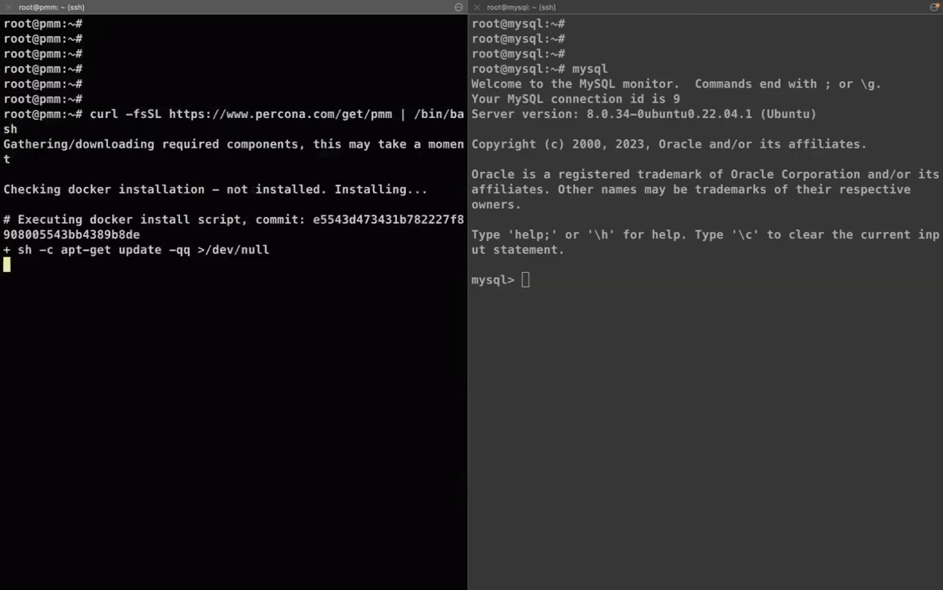
{"action": "triple_click", "coordinate": [129, 195]}
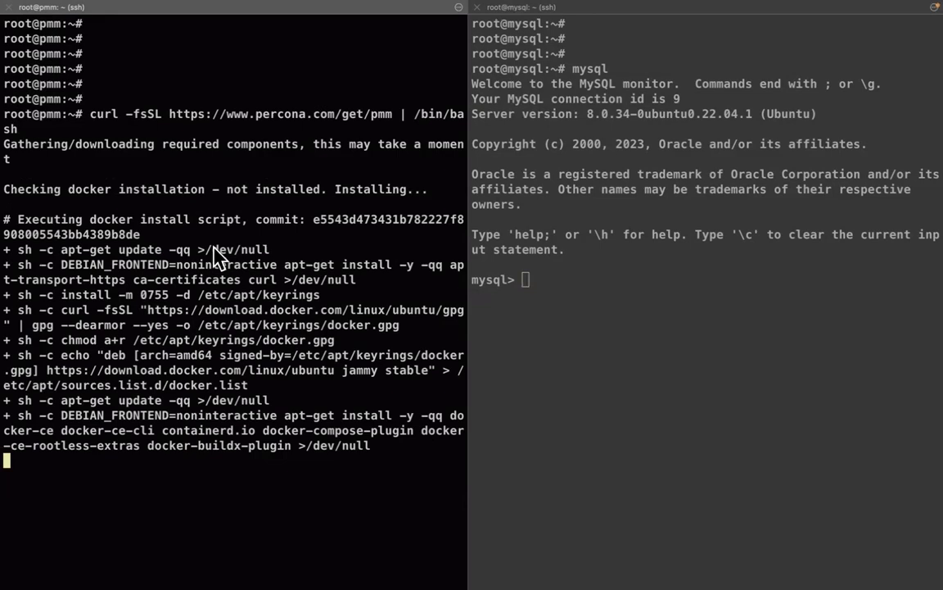
{"action": "left_click", "coordinate": [583, 276]}
{"action": "left_click", "coordinate": [311, 273]}
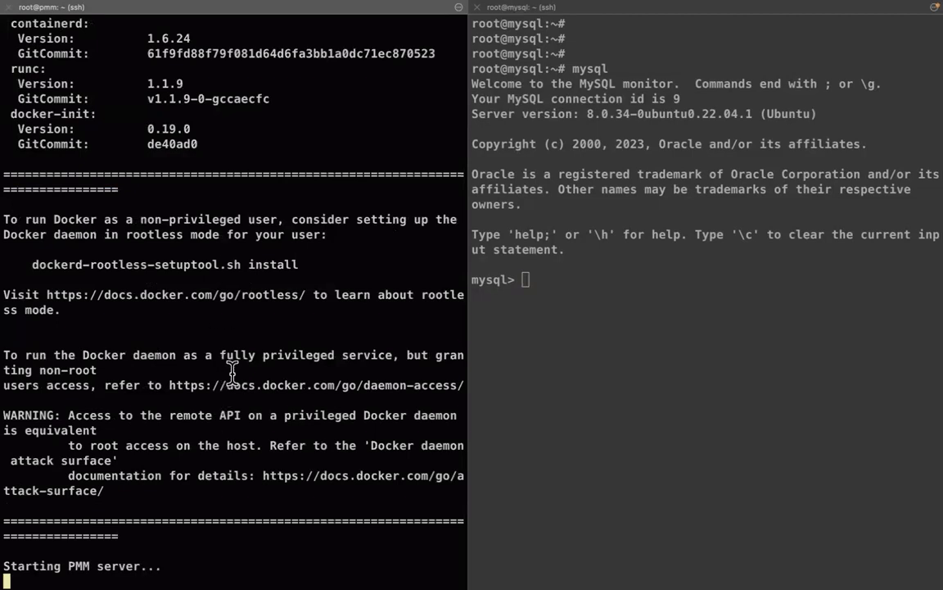
Review the installer output: server startup, pmm-data volume, container and access addresses
{"action": "left_click", "coordinate": [602, 324]}
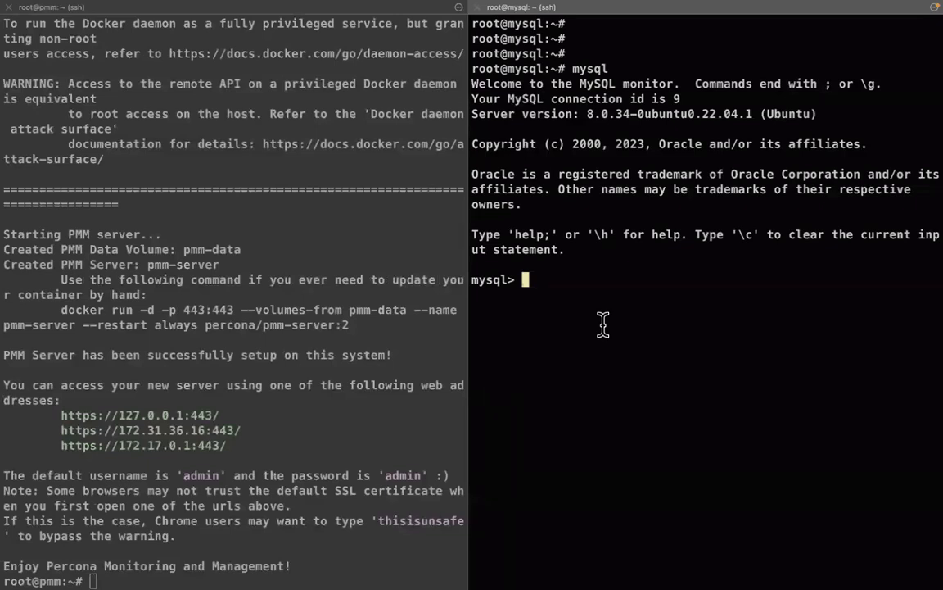
{"action": "left_click", "coordinate": [229, 283]}
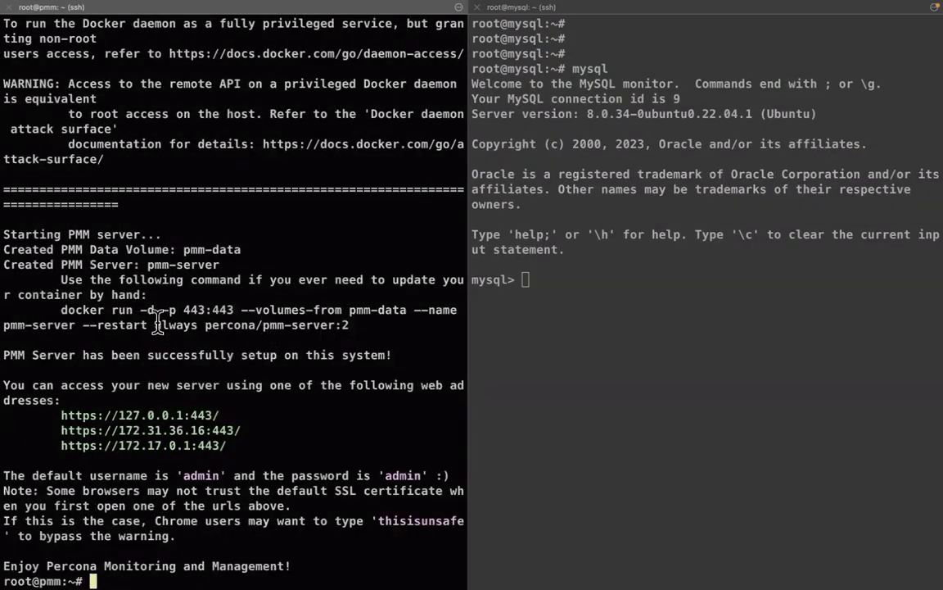
{"action": "double_click", "coordinate": [136, 233]}
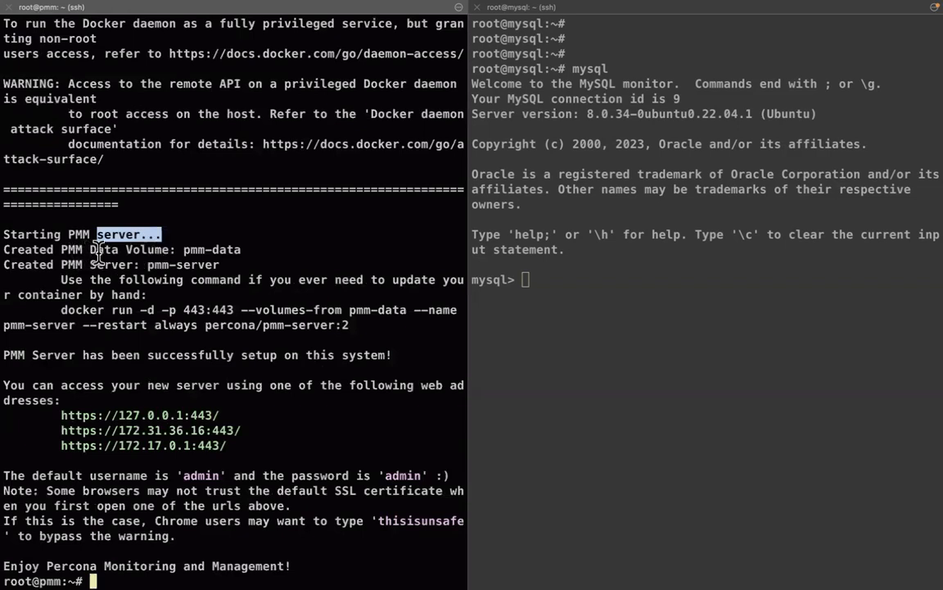
{"action": "triple_click", "coordinate": [104, 250]}
{"action": "left_click", "coordinate": [129, 261]}
{"action": "triple_click", "coordinate": [132, 263]}
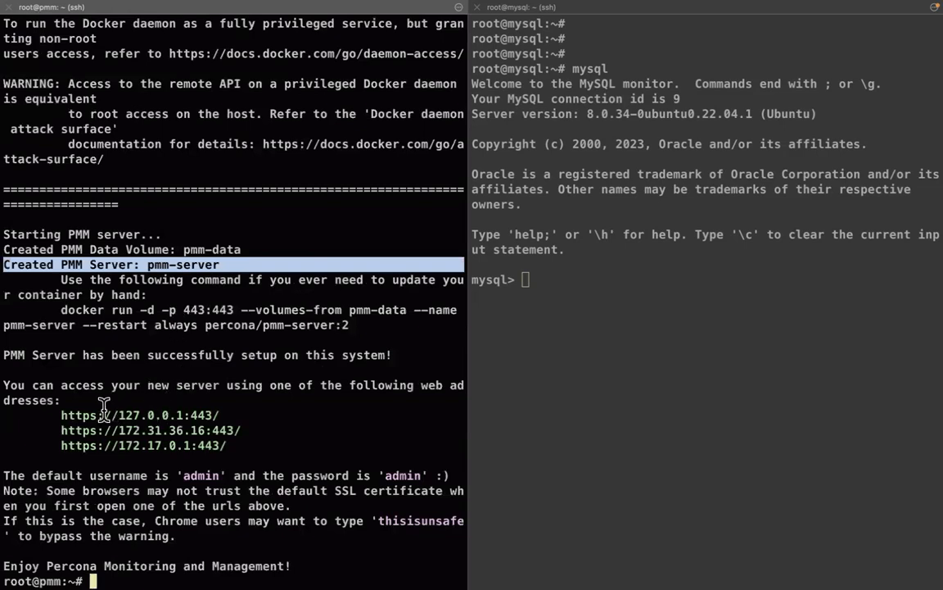
{"action": "left_click_drag", "start_coordinate": [234, 443], "coordinate": [11, 417]}
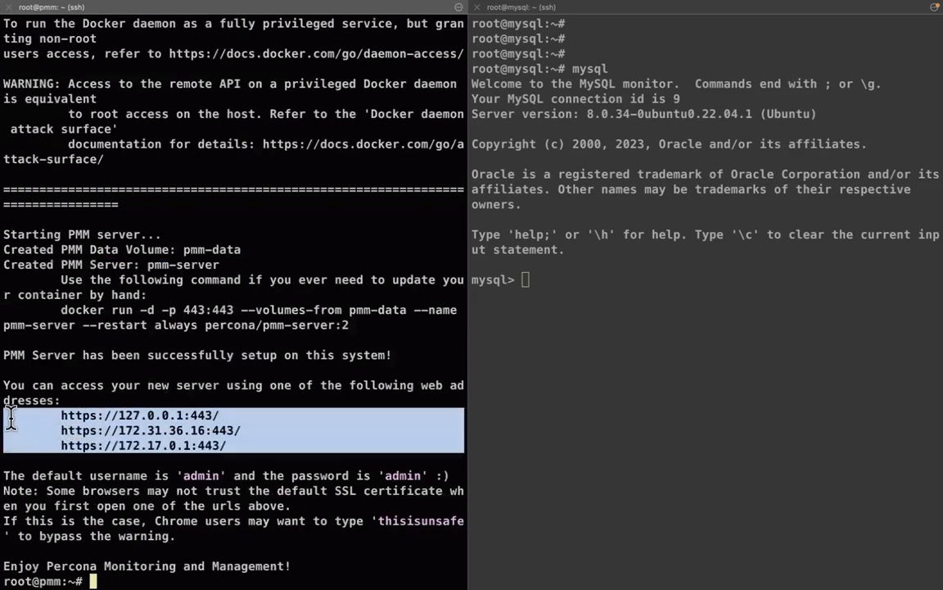
{"action": "left_click", "coordinate": [184, 391]}
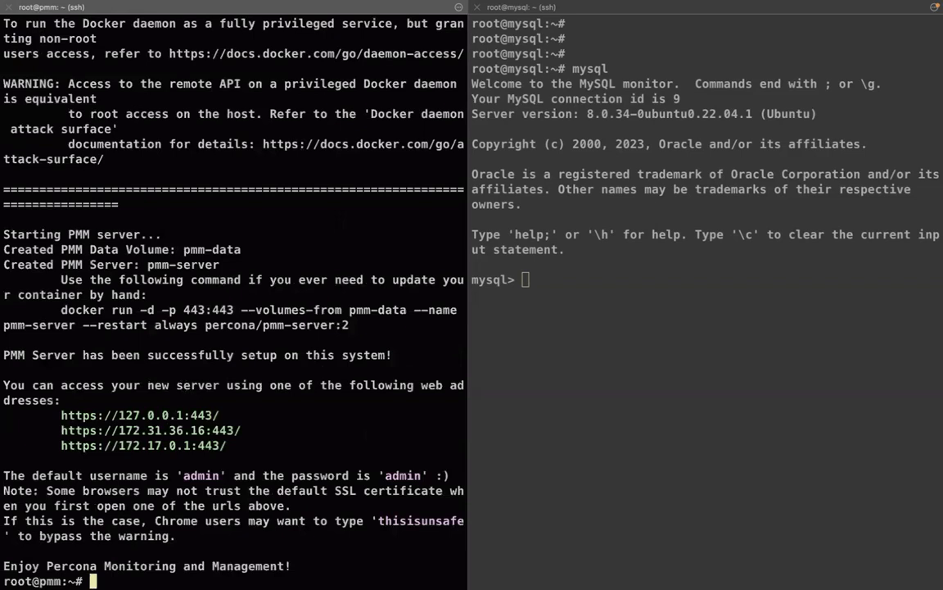
{"action": "key", "text": "Return"}
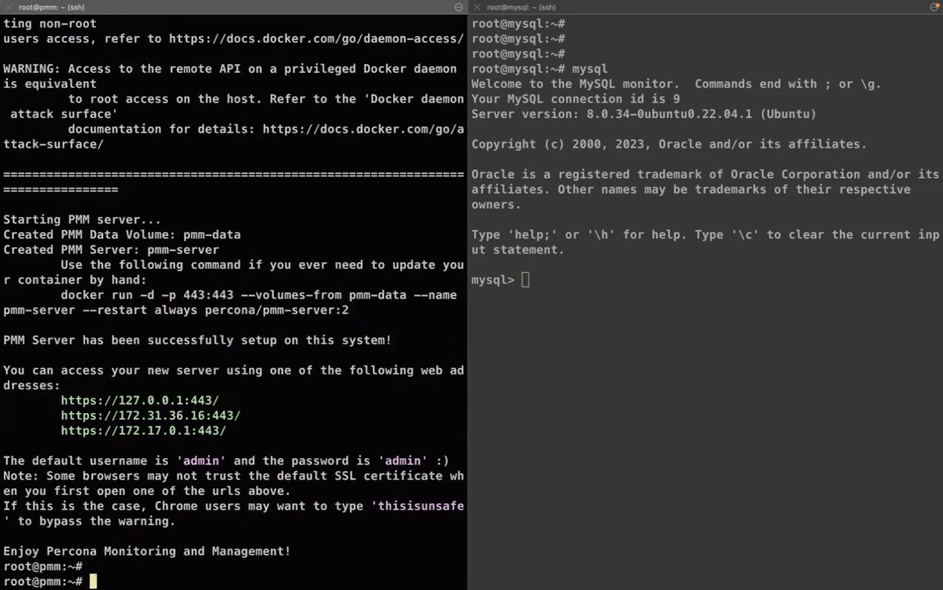
{"action": "triple_click", "coordinate": [243, 552]}
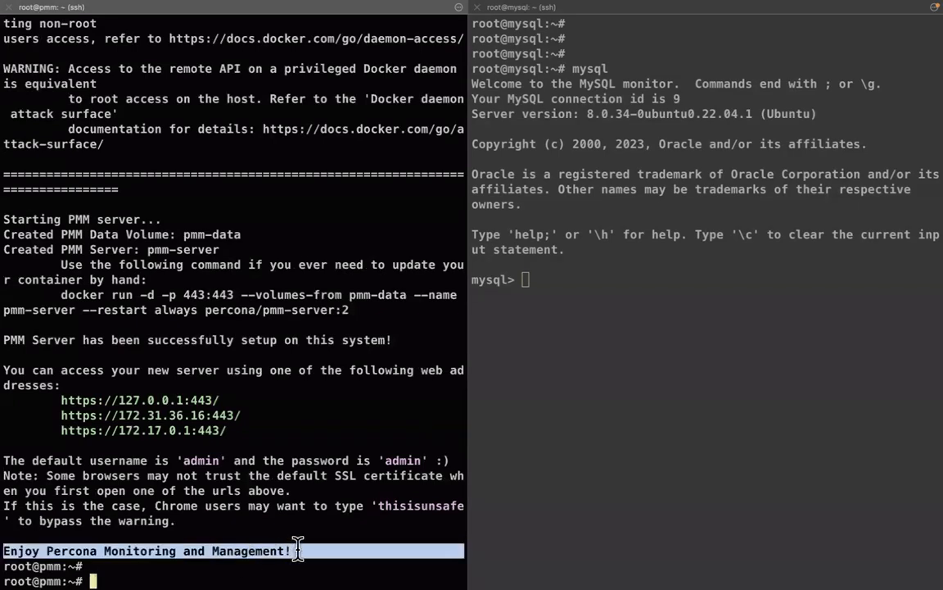
{"action": "key", "text": "Return"}
{"action": "key", "text": "Return"}
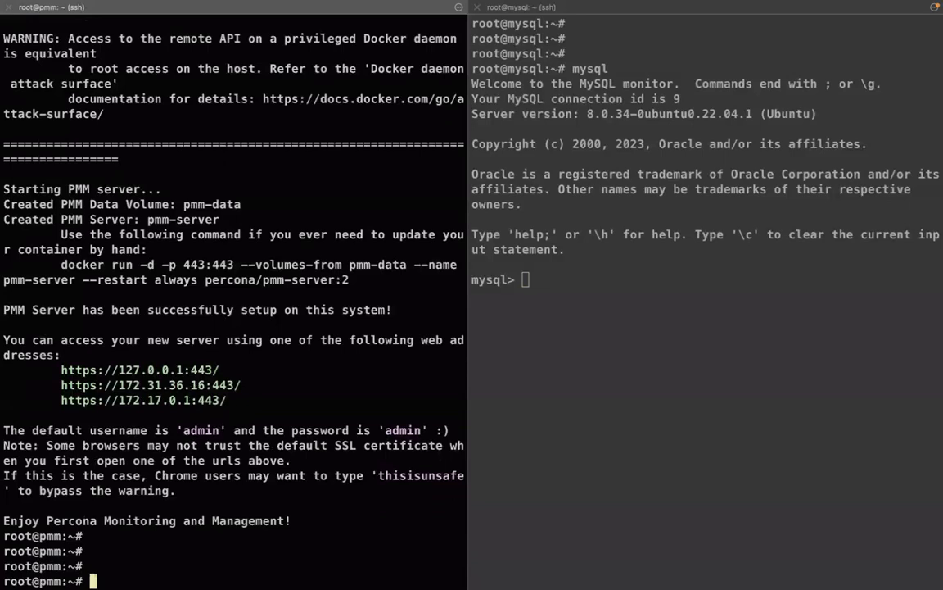
{"action": "key", "text": "Return"}
{"action": "key", "text": "Return"}
Run 'curl ifconfig.me' and select the printed public IP 3.81.75.56
{"action": "type", "text": "cur"}
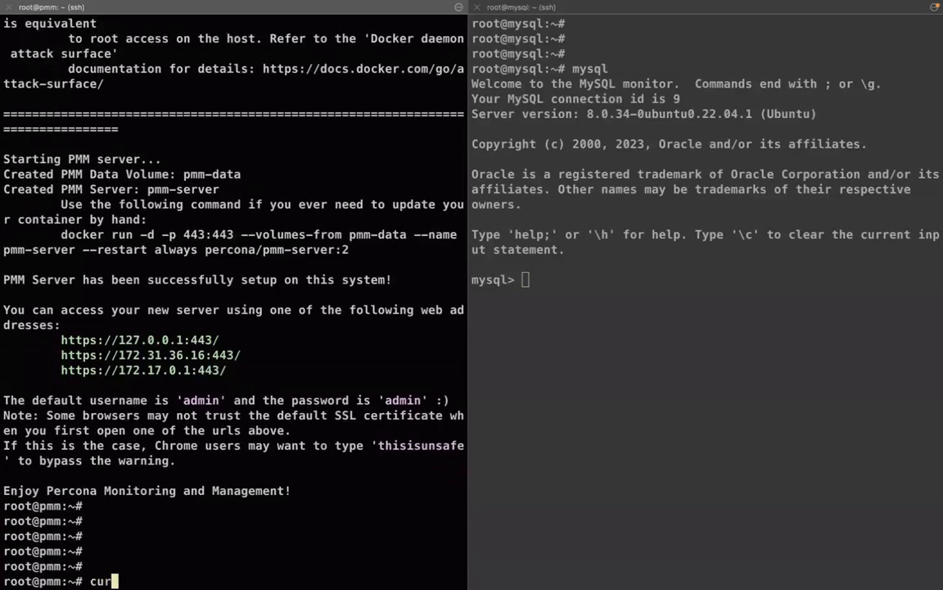
{"action": "type", "text": "l ifconfig.me"}
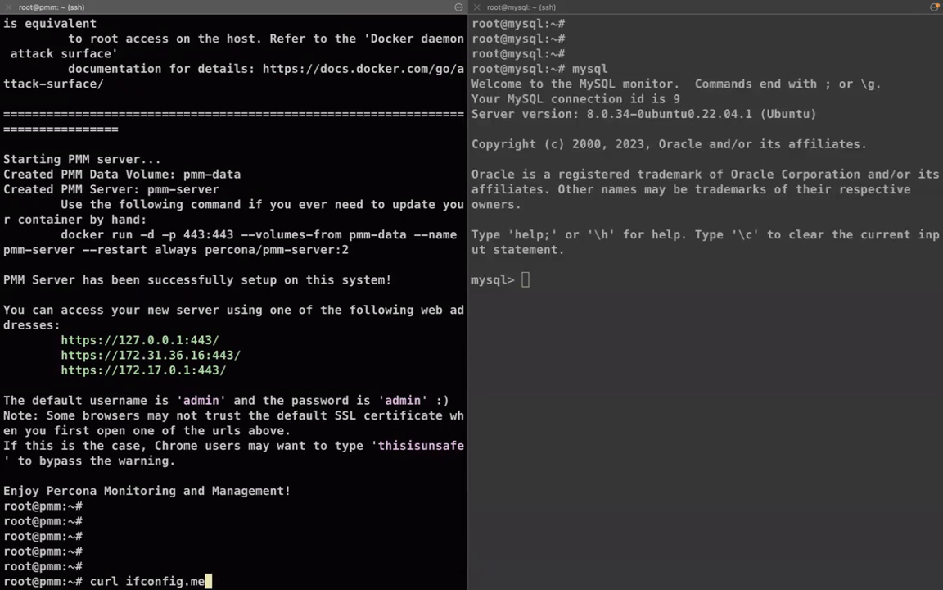
{"action": "key", "text": "Return"}
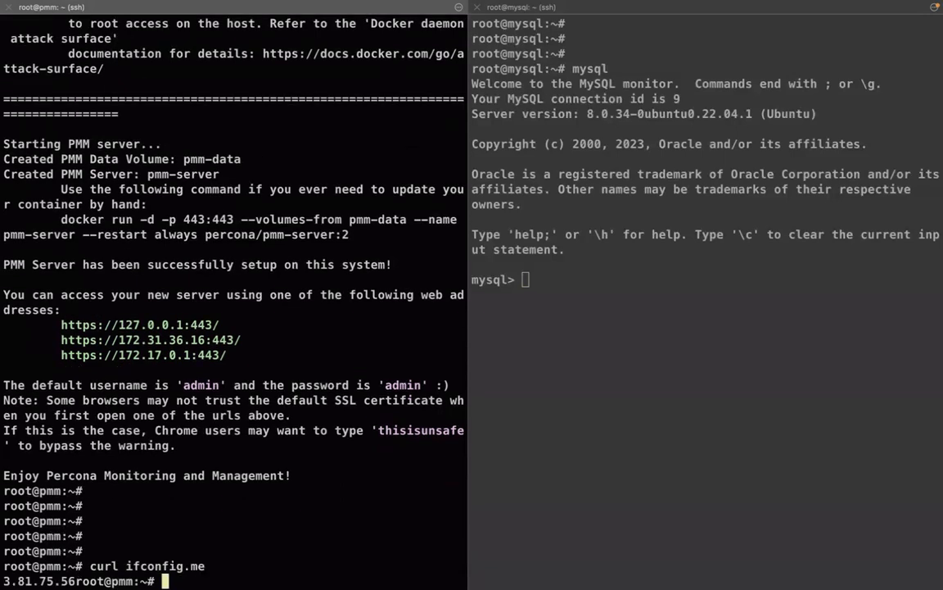
{"action": "left_click_drag", "start_coordinate": [75, 581], "coordinate": [2, 580]}
{"action": "key", "text": "super+c"}
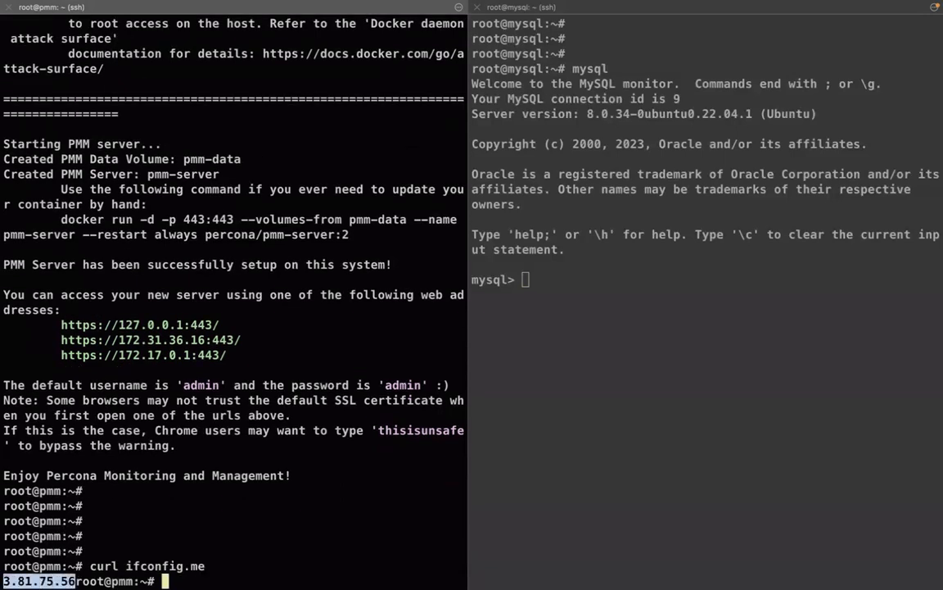
{"action": "left_click", "coordinate": [148, 516]}
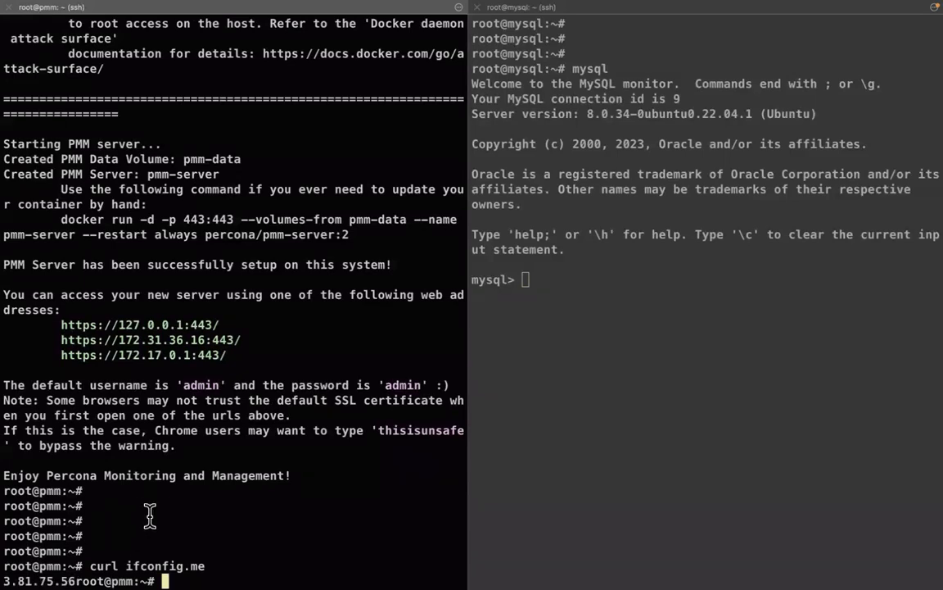
{"action": "key", "text": "Return"}
{"action": "key", "text": "ctrl+Right"}
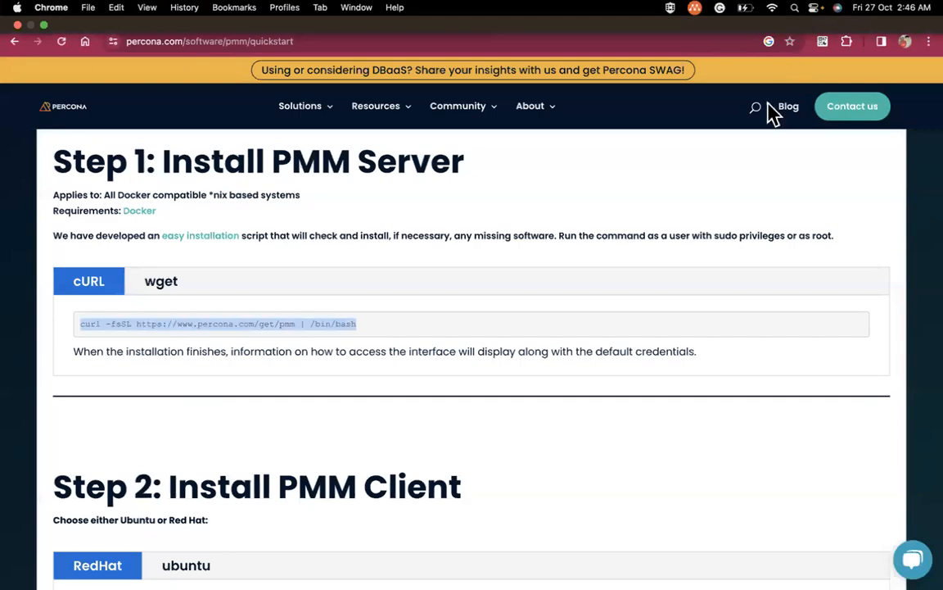
Load the PMM server at 3.81.75.56 in a new browser tab
{"action": "left_click", "coordinate": [798, 15]}
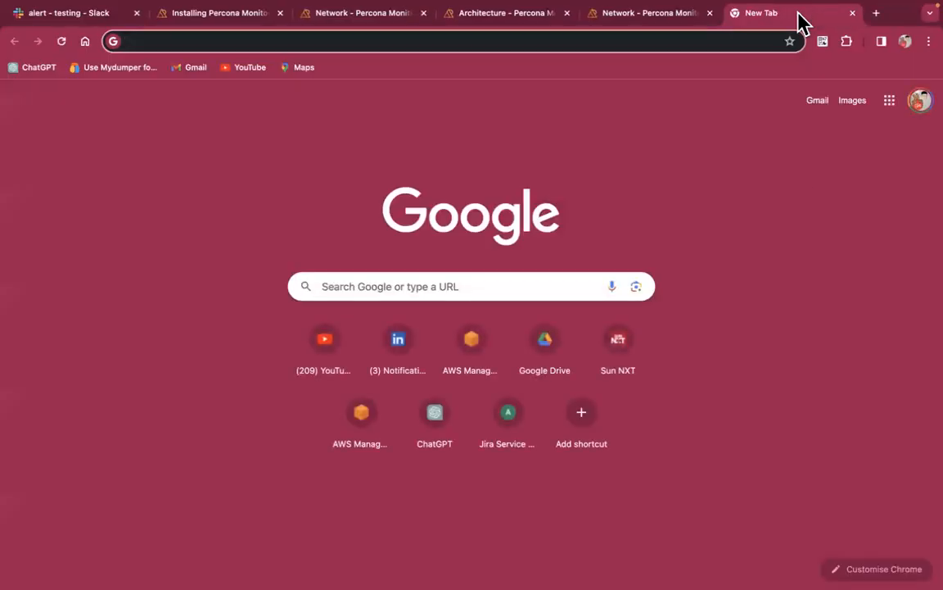
{"action": "key", "text": "super+v"}
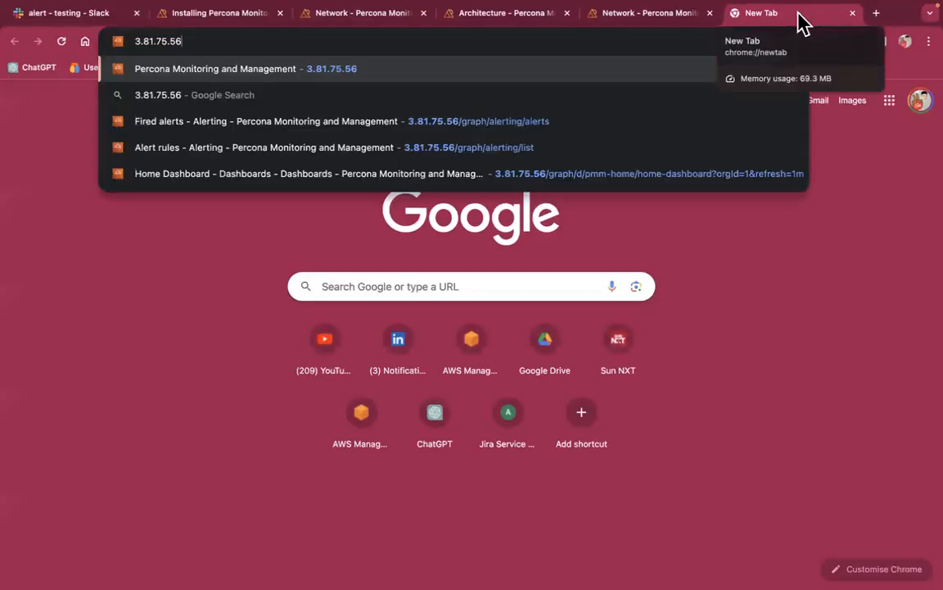
{"action": "key", "text": "Return"}
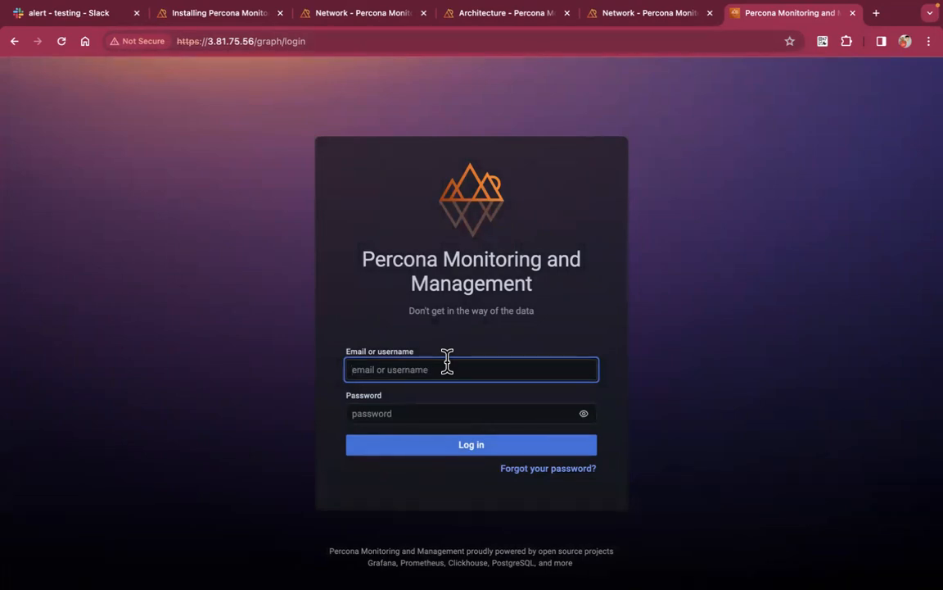
Sign in with the default admin account and skip the password change
{"action": "key", "text": "Tab"}
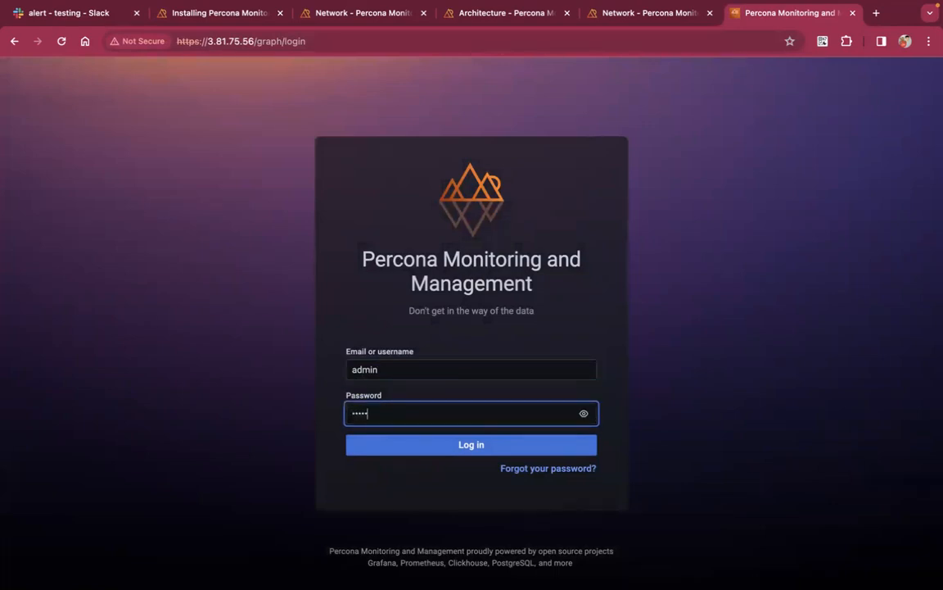
{"action": "left_click", "coordinate": [505, 446]}
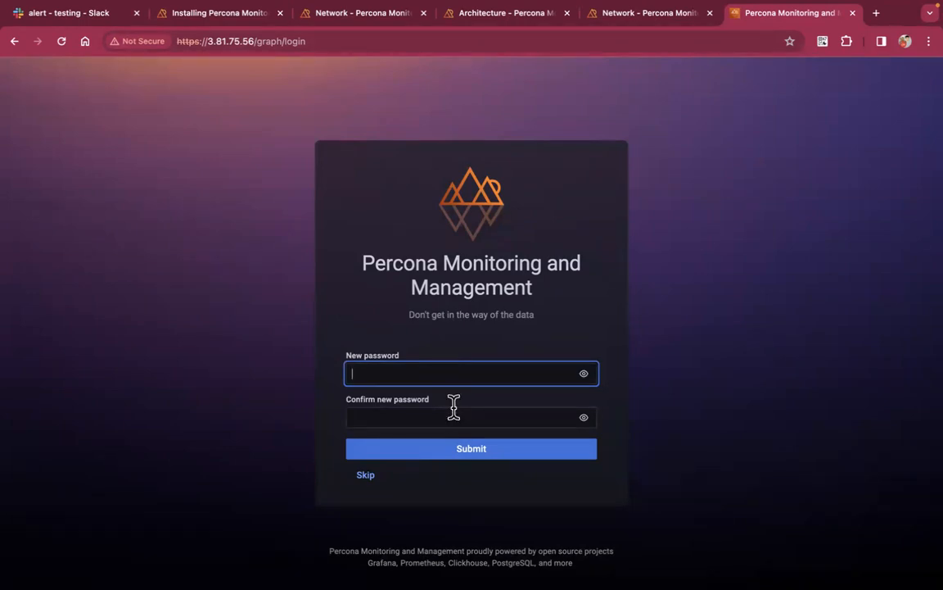
{"action": "left_click", "coordinate": [368, 483]}
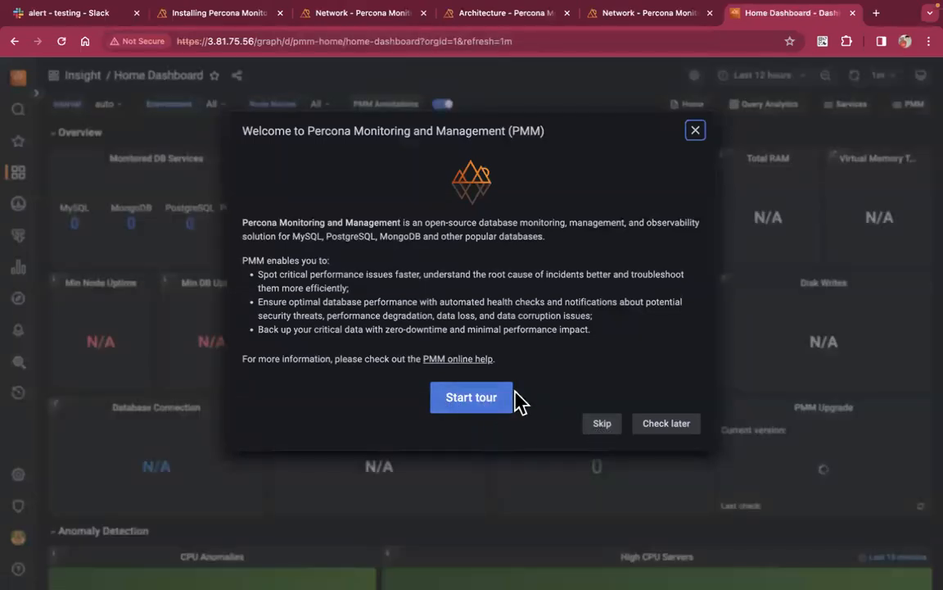
{"action": "left_click", "coordinate": [605, 429]}
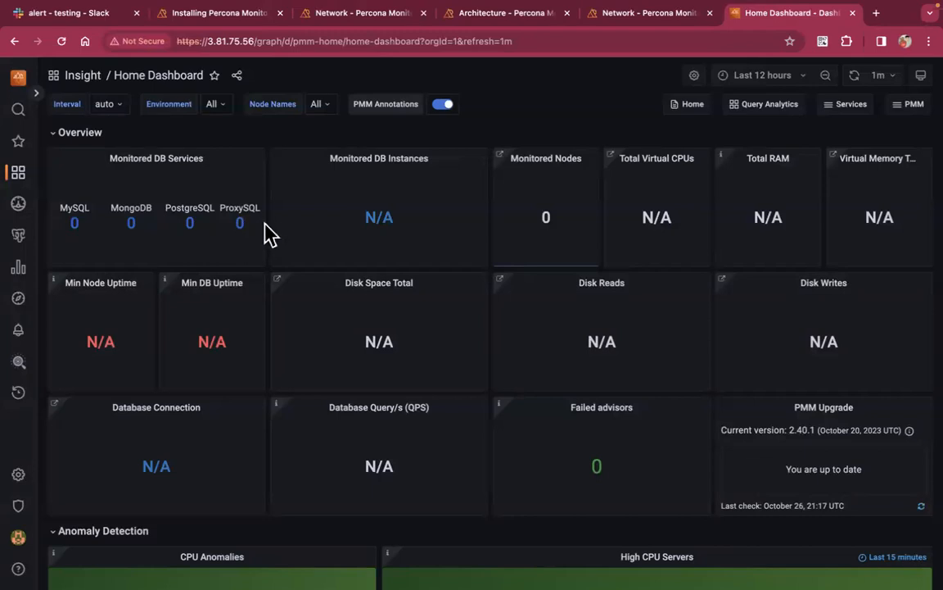
{"action": "scroll", "coordinate": [273, 285], "scroll_direction": "down", "scroll_amount": 5}
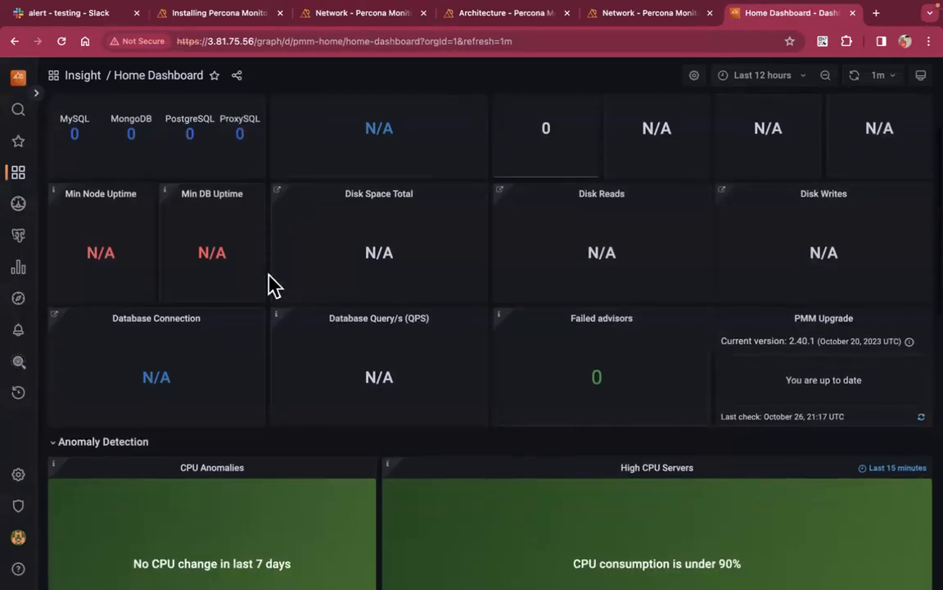
{"action": "scroll", "coordinate": [274, 285], "scroll_direction": "down", "scroll_amount": 7}
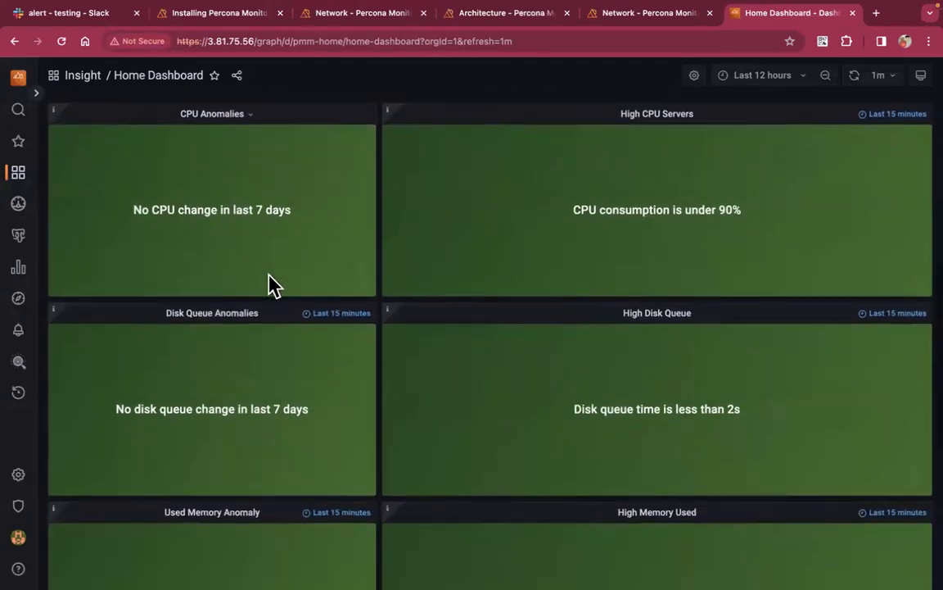
{"action": "scroll", "coordinate": [273, 285], "scroll_direction": "down", "scroll_amount": 3}
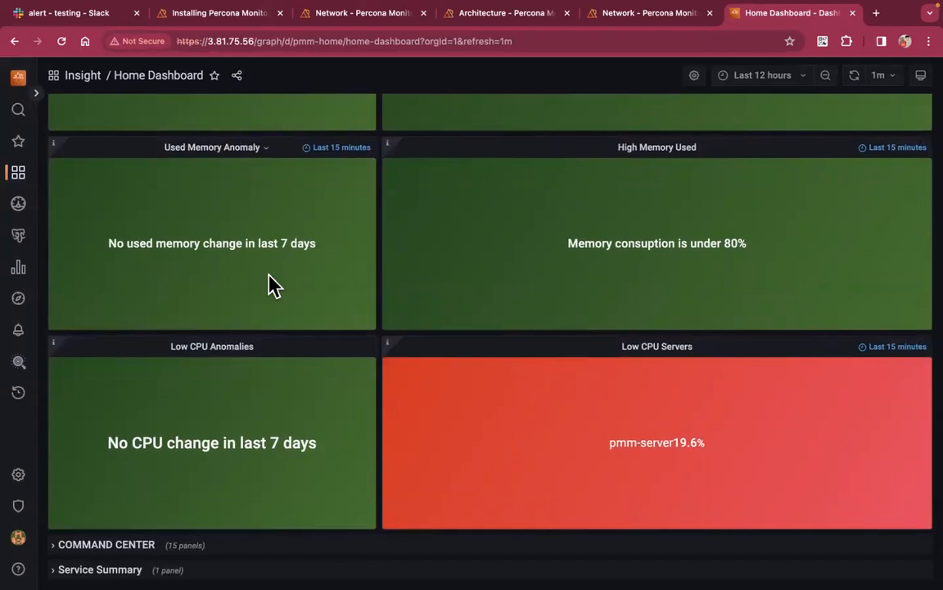
{"action": "scroll", "coordinate": [274, 285], "scroll_direction": "up", "scroll_amount": 14}
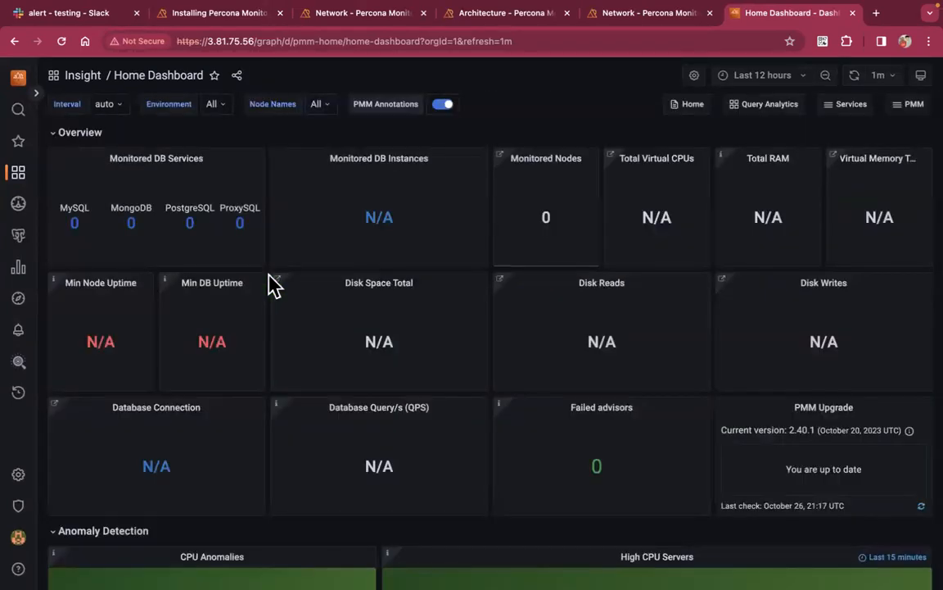
{"action": "left_click", "coordinate": [799, 80]}
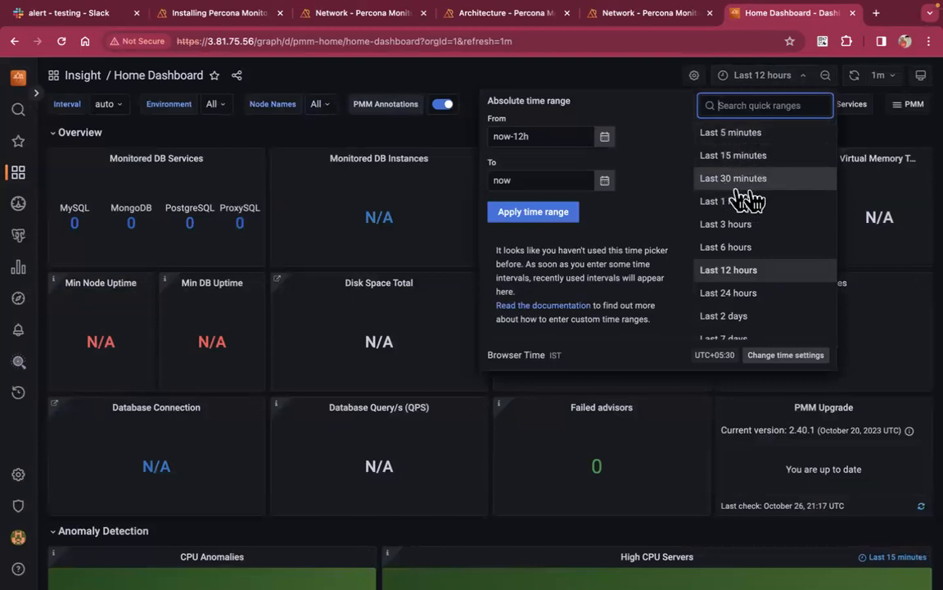
{"action": "scroll", "coordinate": [751, 318], "scroll_direction": "down", "scroll_amount": 2}
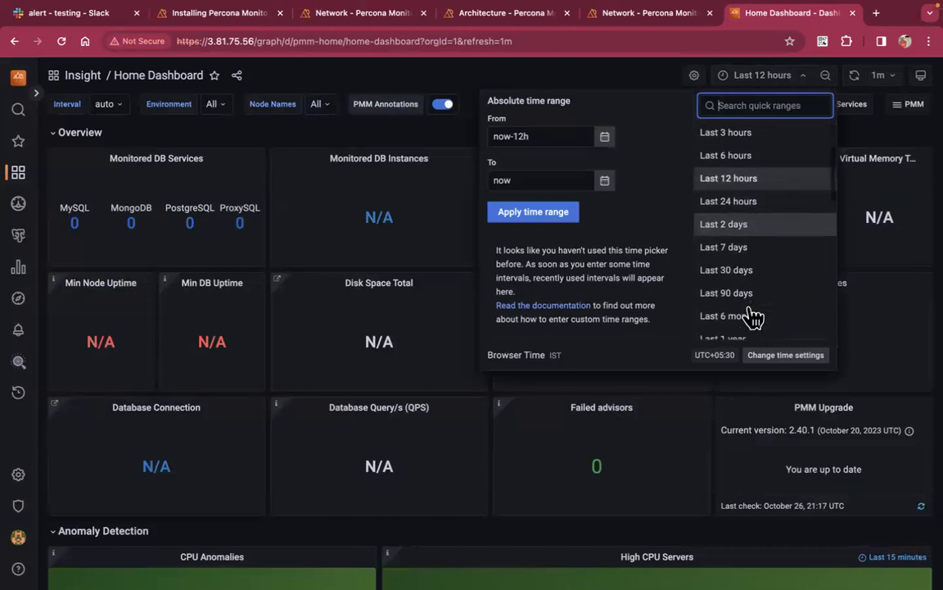
{"action": "scroll", "coordinate": [752, 318], "scroll_direction": "down", "scroll_amount": 4}
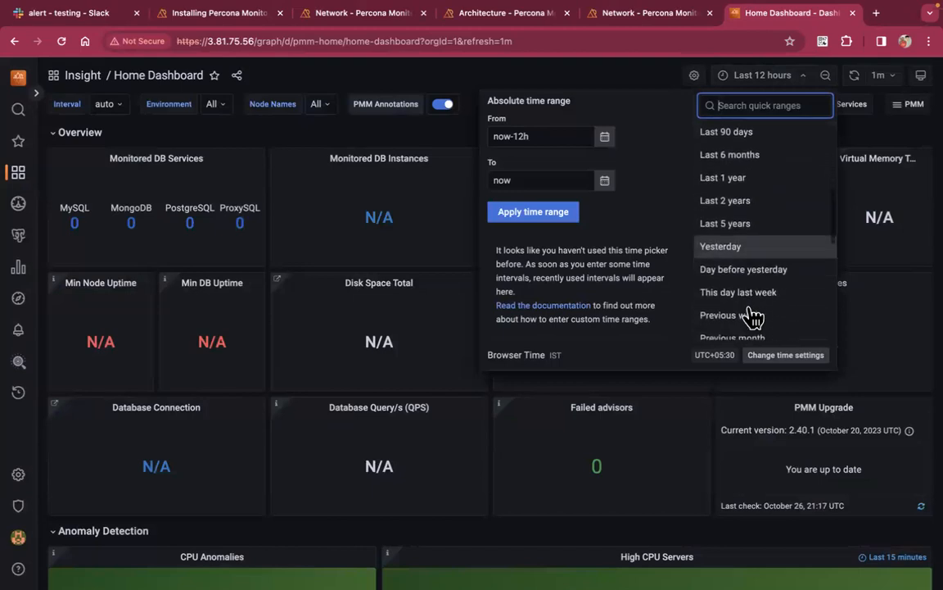
{"action": "left_click", "coordinate": [551, 134]}
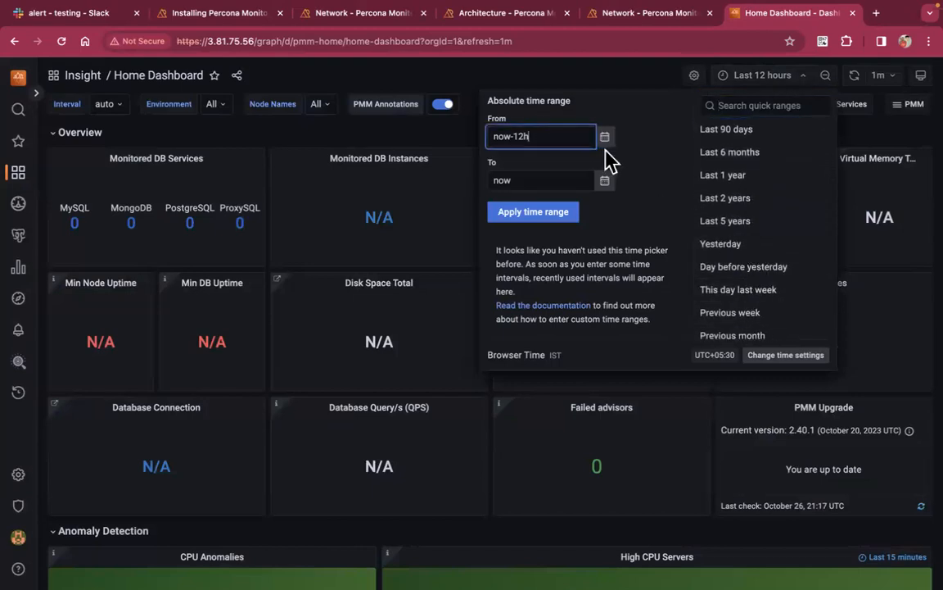
{"action": "left_click", "coordinate": [604, 136]}
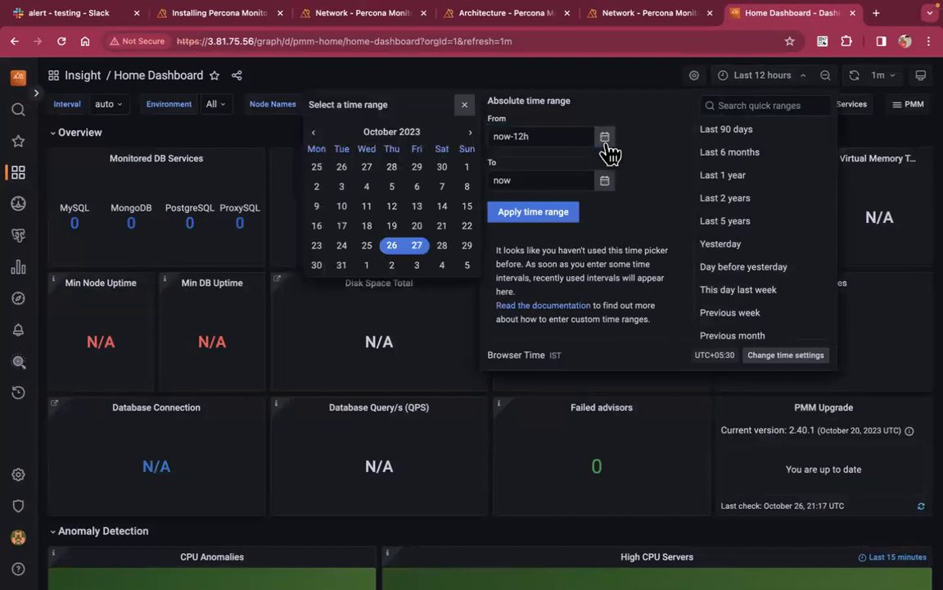
{"action": "left_click", "coordinate": [395, 247]}
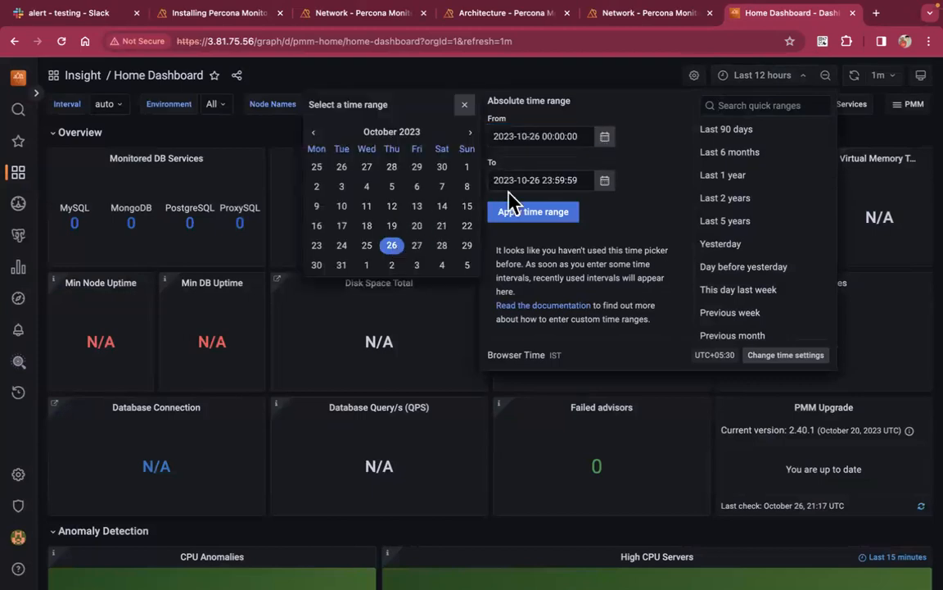
{"action": "left_click", "coordinate": [554, 136]}
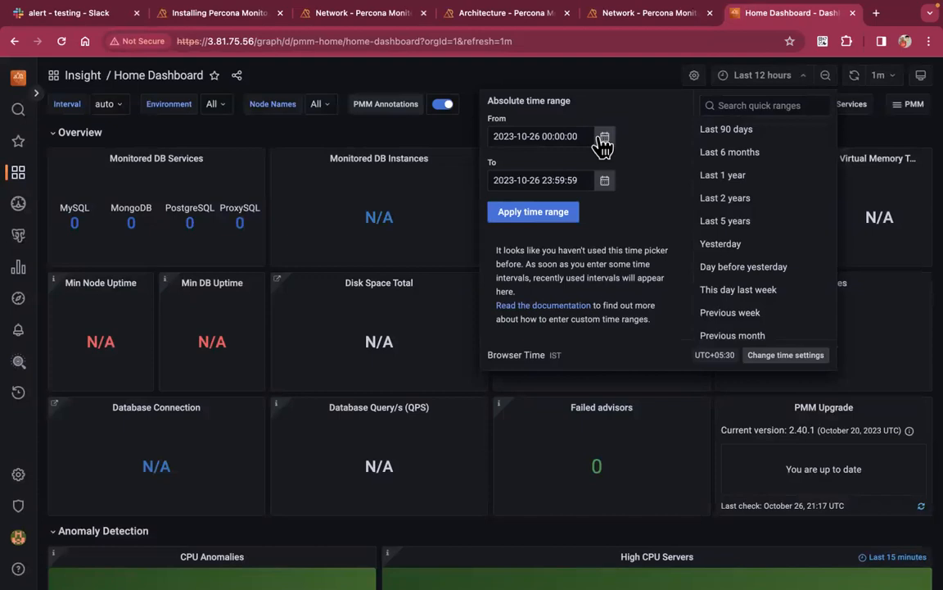
{"action": "double_click", "coordinate": [549, 128]}
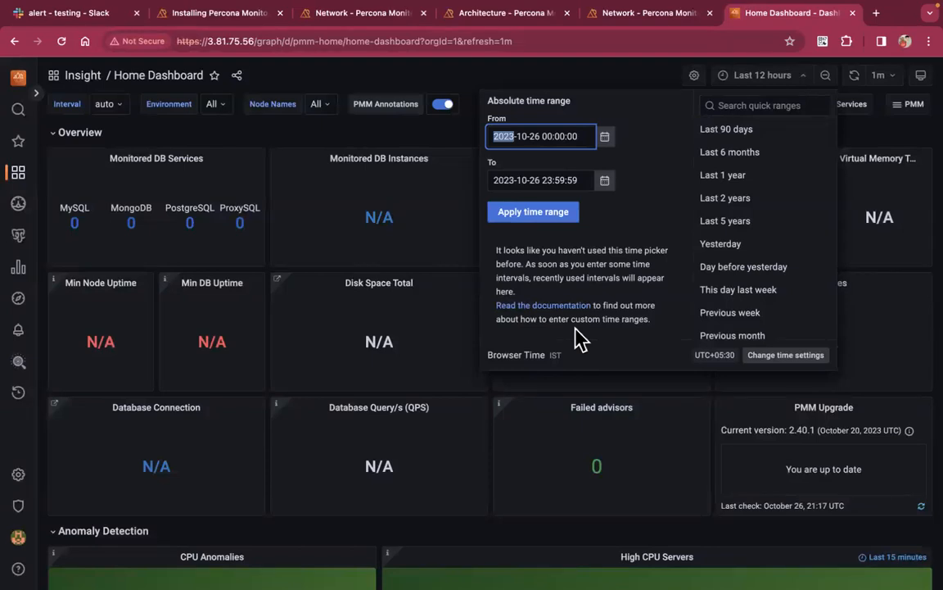
{"action": "left_click", "coordinate": [645, 79]}
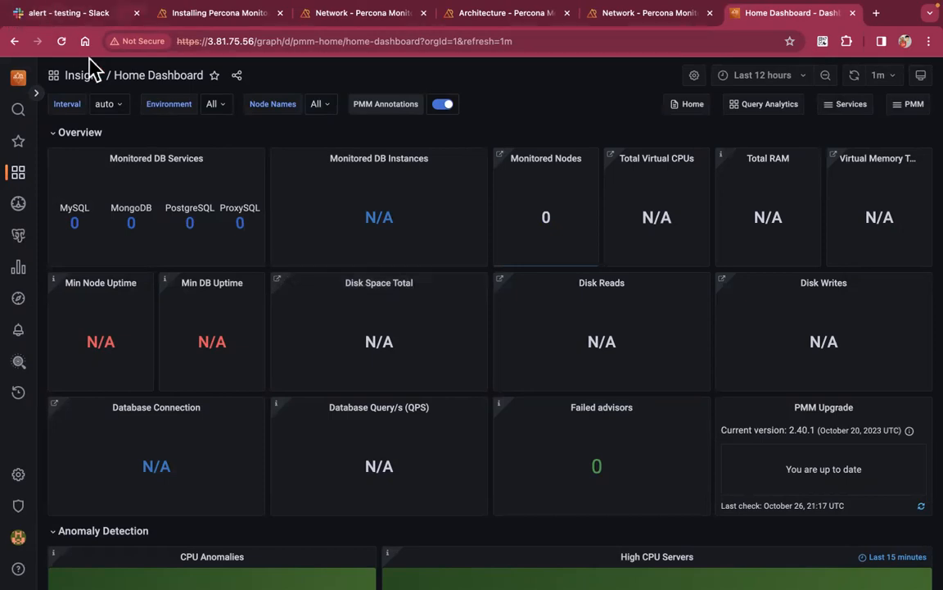
Use the dashboard search to open OS / Nodes Overview from the OS folder
{"action": "left_click", "coordinate": [118, 77]}
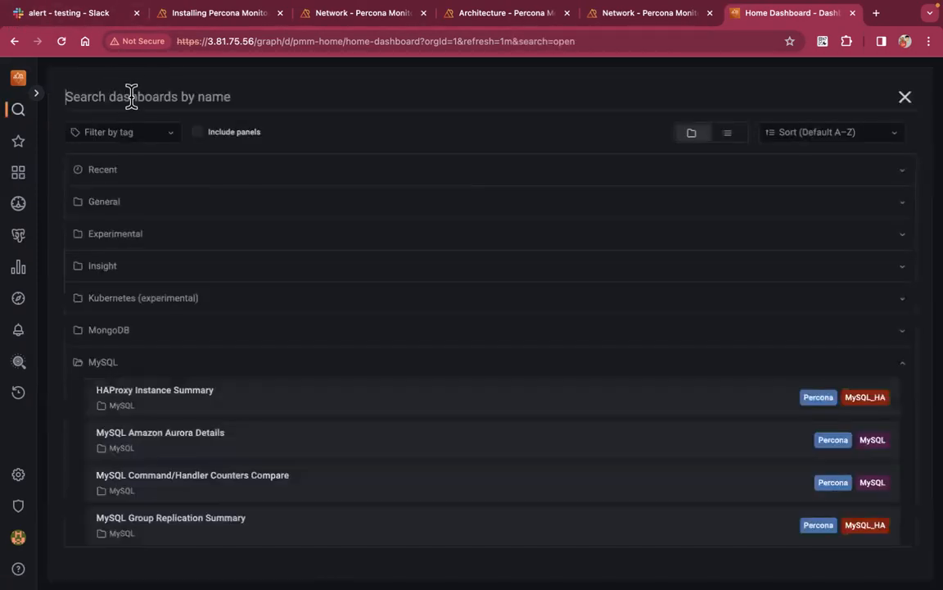
{"action": "left_click", "coordinate": [82, 365]}
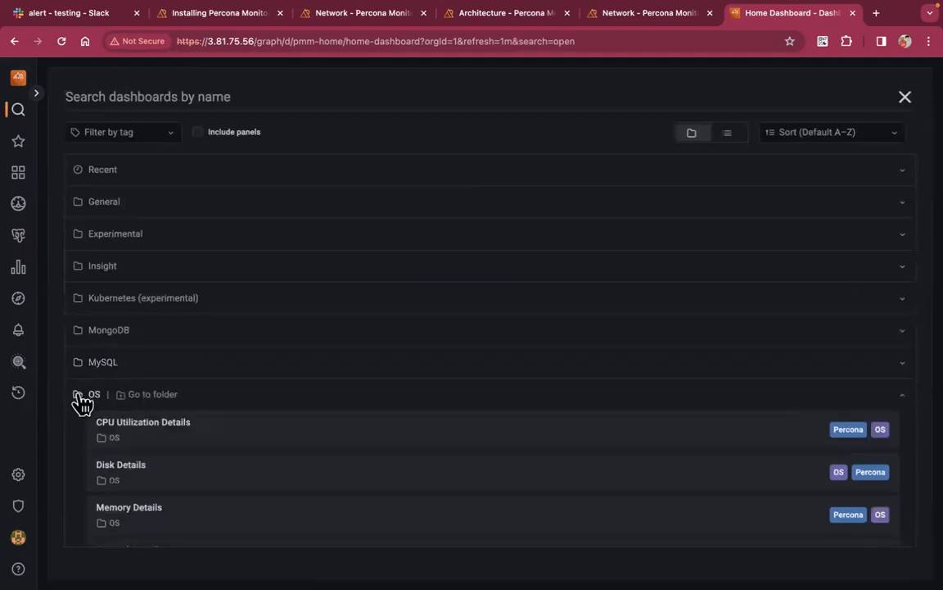
{"action": "left_click", "coordinate": [82, 394]}
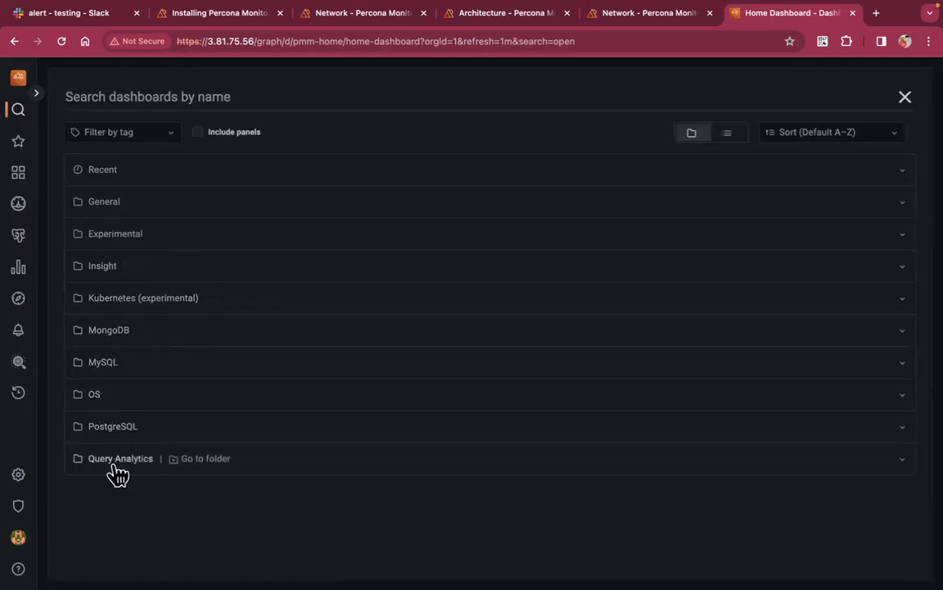
{"action": "left_click", "coordinate": [97, 400]}
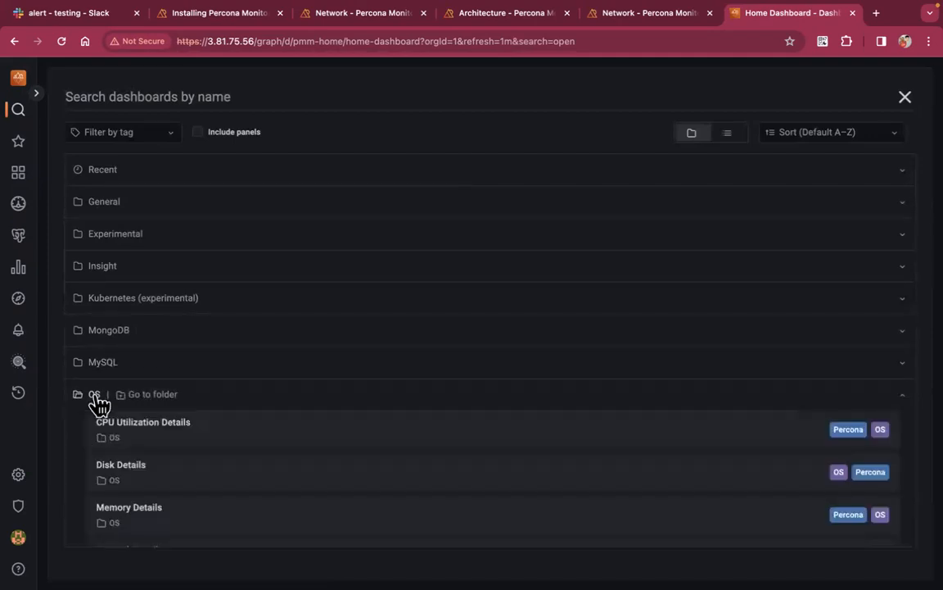
{"action": "scroll", "coordinate": [102, 409], "scroll_direction": "down", "scroll_amount": 2}
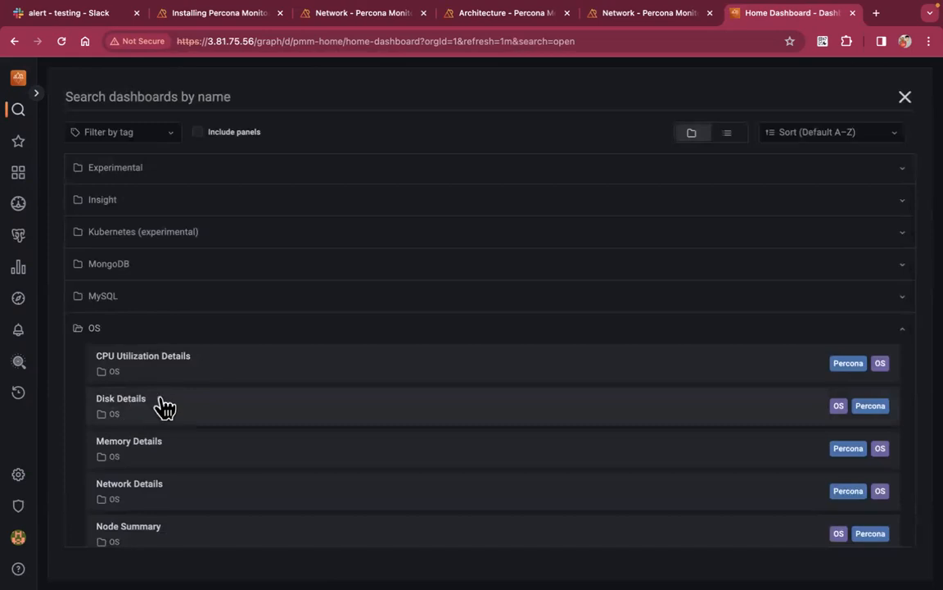
{"action": "scroll", "coordinate": [162, 407], "scroll_direction": "down", "scroll_amount": 2}
{"action": "scroll", "coordinate": [162, 407], "scroll_direction": "down", "scroll_amount": 2}
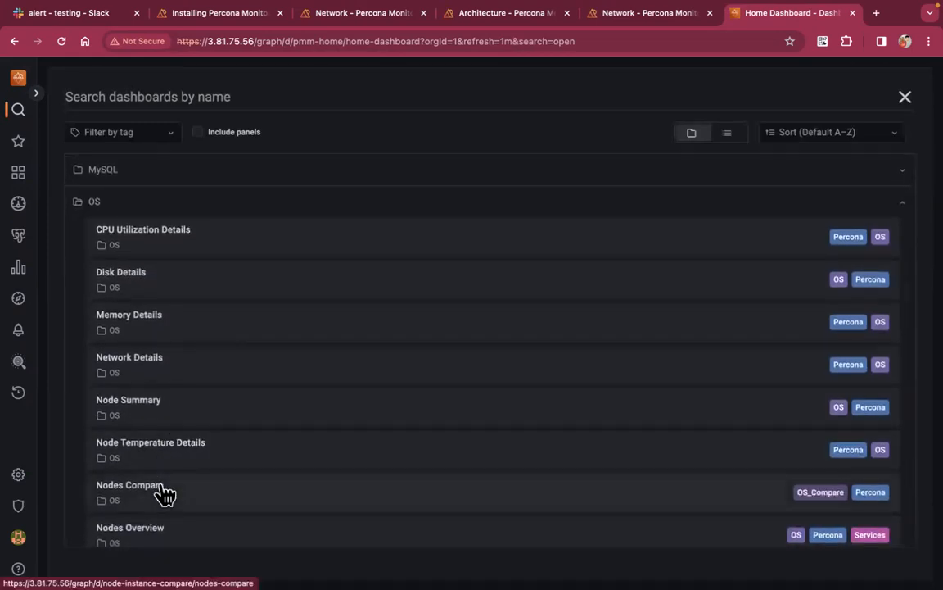
{"action": "left_click", "coordinate": [170, 545]}
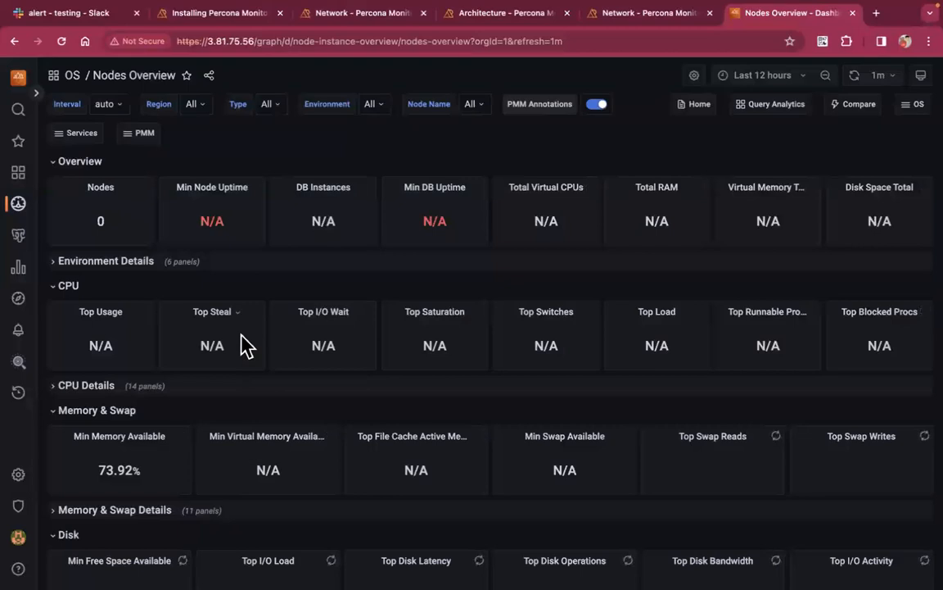
Filter Nodes Overview to the pmm-server node over the last 5 minutes
{"action": "left_click", "coordinate": [467, 111]}
{"action": "left_click", "coordinate": [513, 172]}
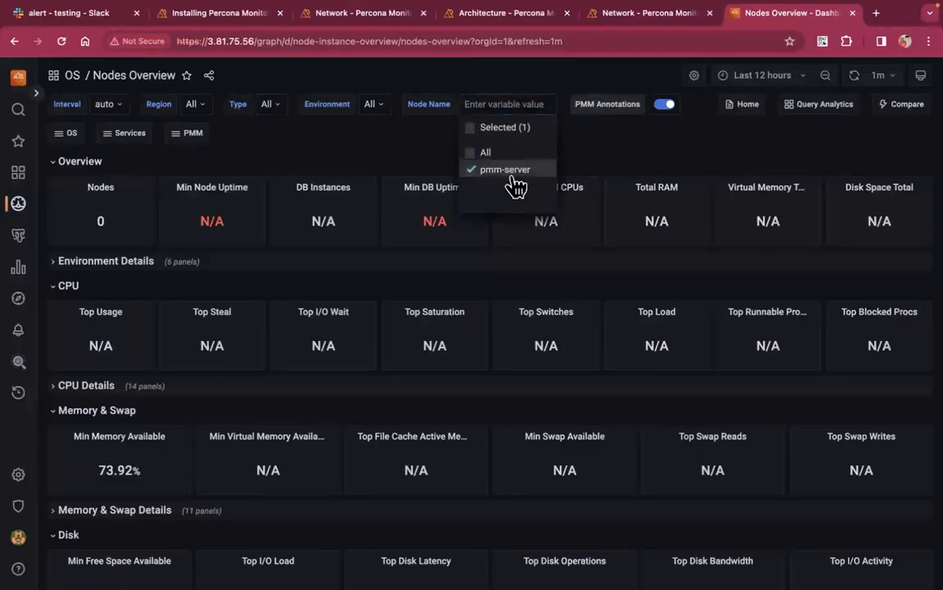
{"action": "left_click", "coordinate": [596, 152]}
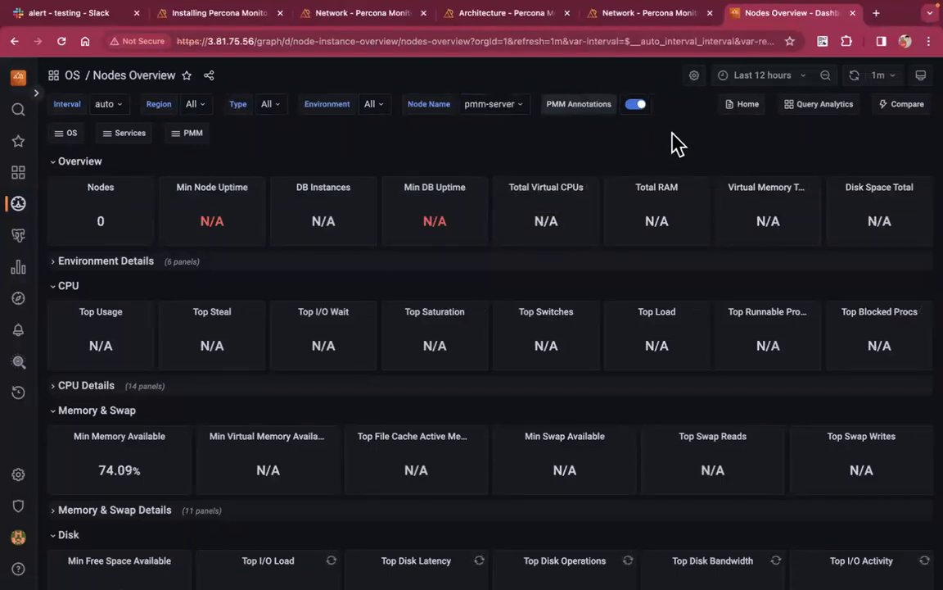
{"action": "left_click", "coordinate": [763, 78]}
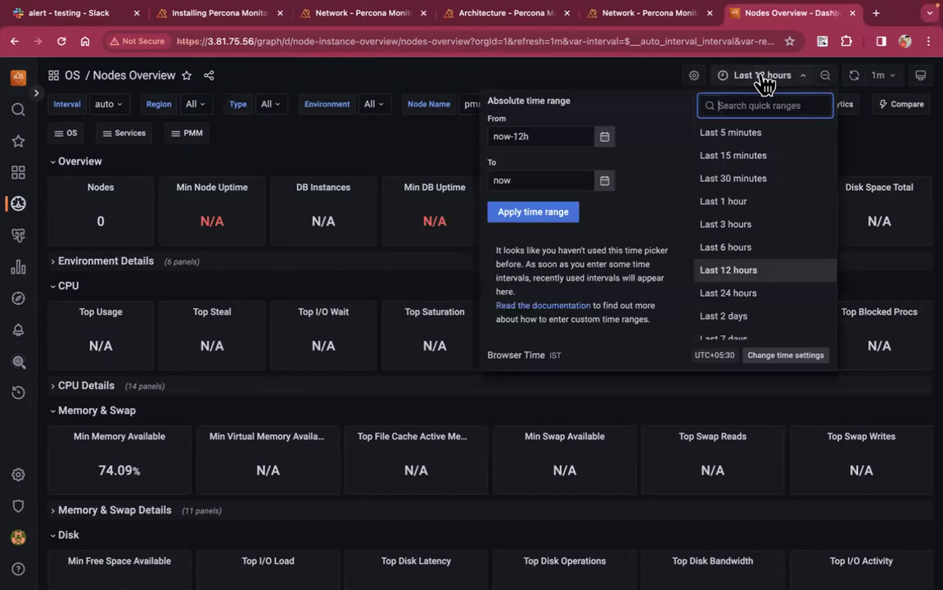
{"action": "left_click", "coordinate": [751, 133]}
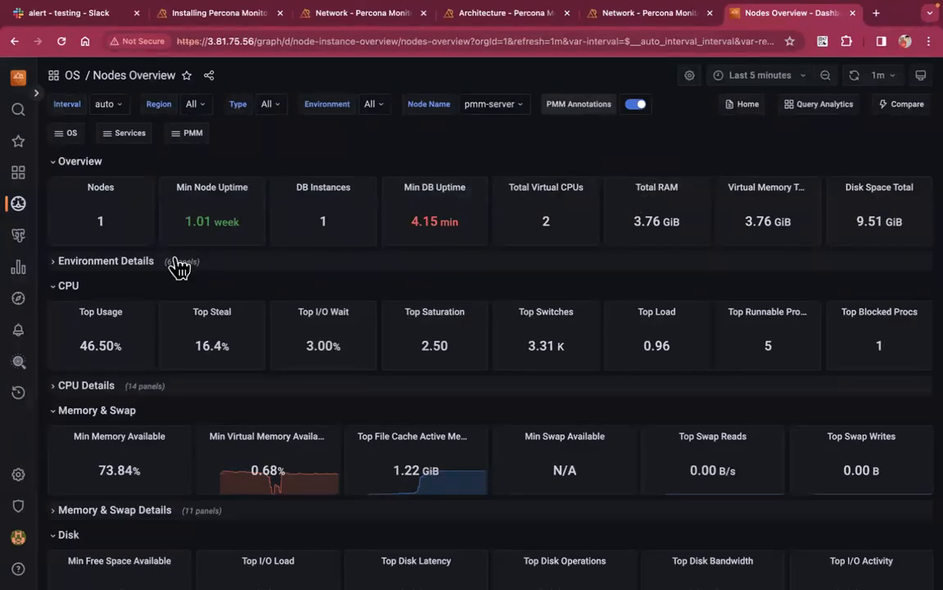
Expand the Environment Details and CPU Details sections and review their metrics
{"action": "scroll", "coordinate": [202, 249], "scroll_direction": "down", "scroll_amount": 1}
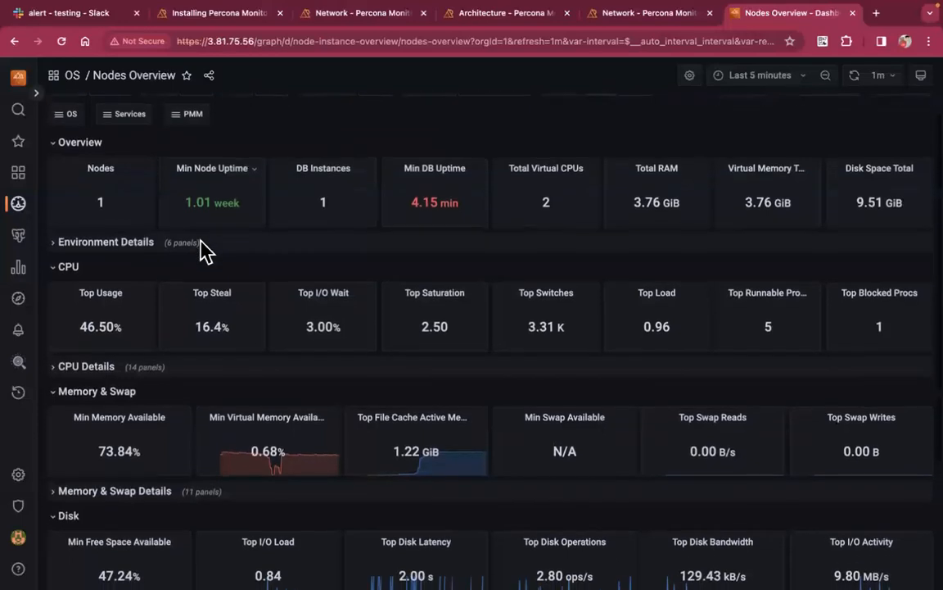
{"action": "scroll", "coordinate": [204, 250], "scroll_direction": "up", "scroll_amount": 1}
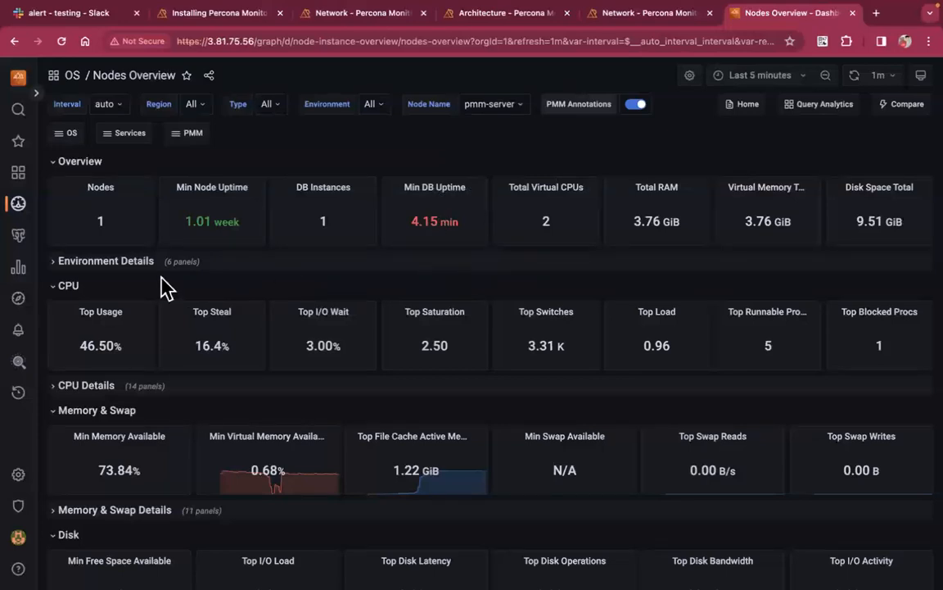
{"action": "left_click", "coordinate": [66, 266]}
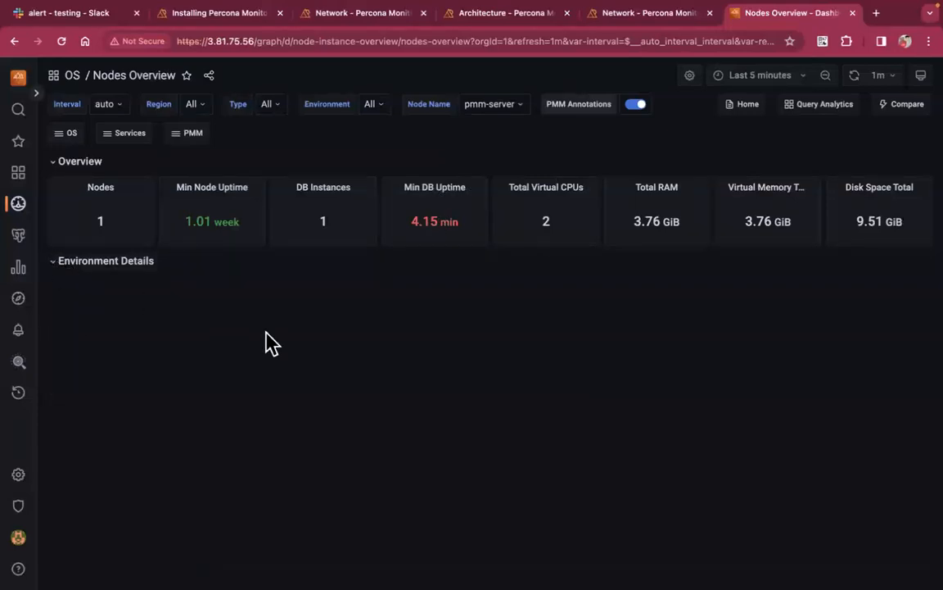
{"action": "scroll", "coordinate": [273, 344], "scroll_direction": "down", "scroll_amount": 5}
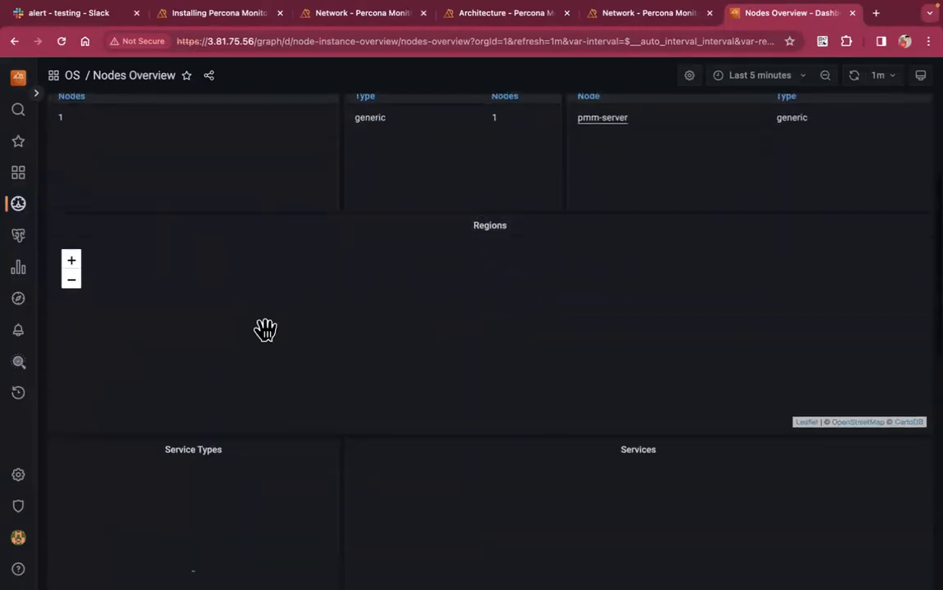
{"action": "scroll", "coordinate": [265, 329], "scroll_direction": "down", "scroll_amount": 8}
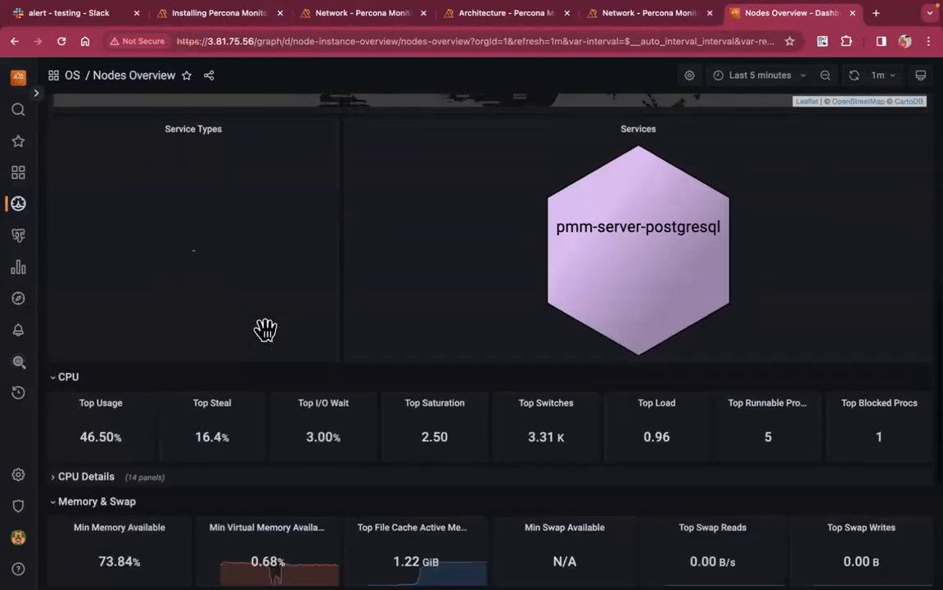
{"action": "scroll", "coordinate": [273, 344], "scroll_direction": "down", "scroll_amount": 3}
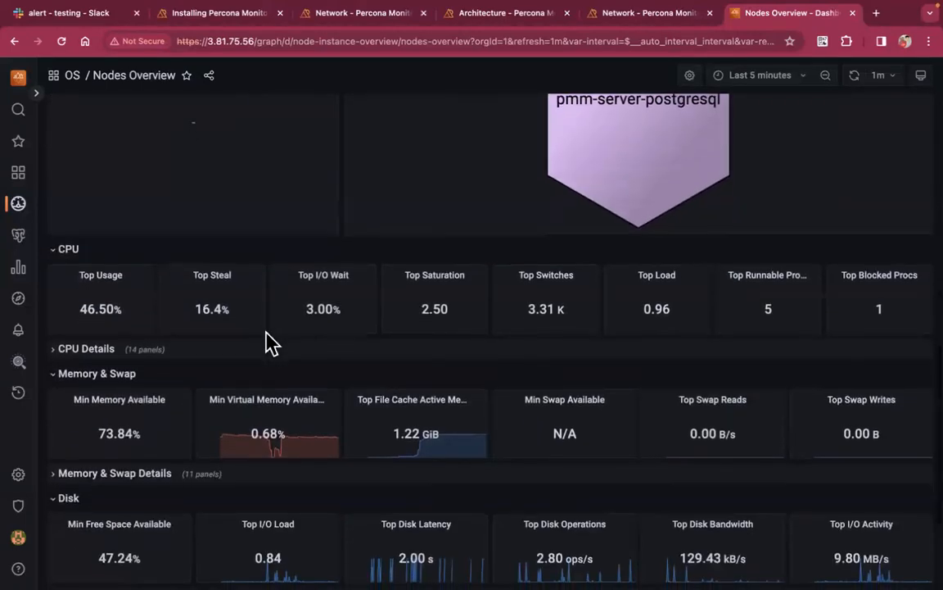
{"action": "scroll", "coordinate": [273, 344], "scroll_direction": "down", "scroll_amount": 1}
{"action": "left_click", "coordinate": [64, 299]}
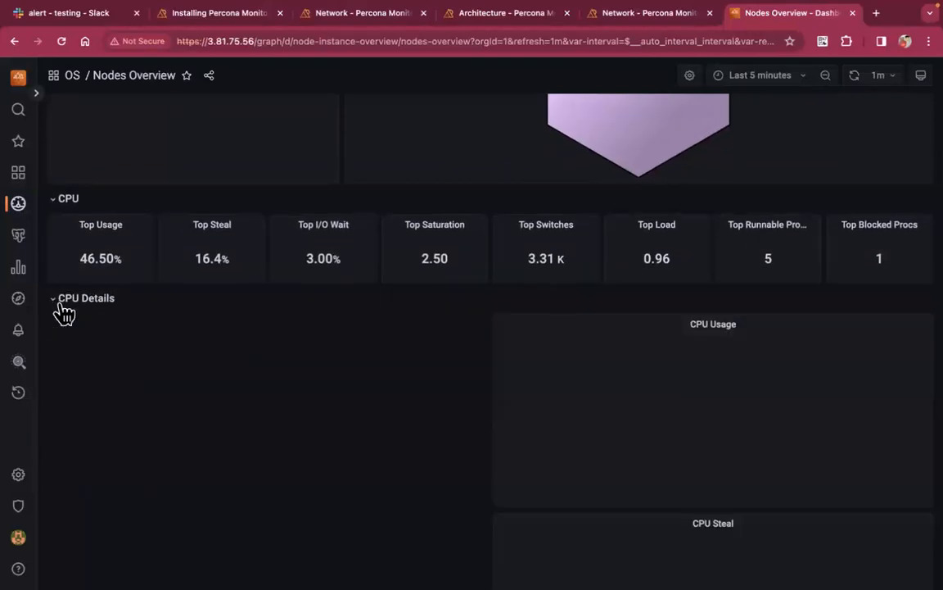
{"action": "scroll", "coordinate": [245, 344], "scroll_direction": "down", "scroll_amount": 5}
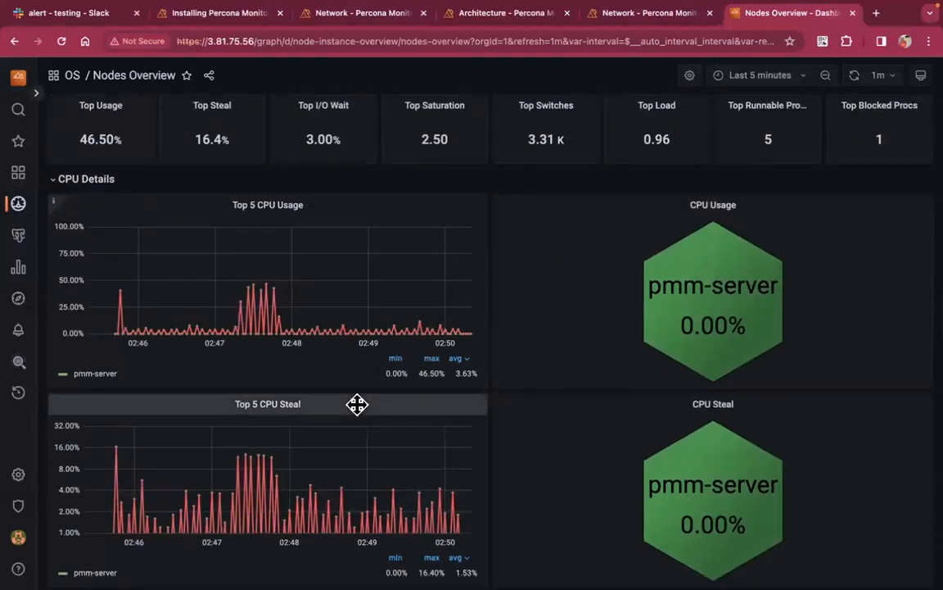
{"action": "scroll", "coordinate": [356, 405], "scroll_direction": "down", "scroll_amount": 20}
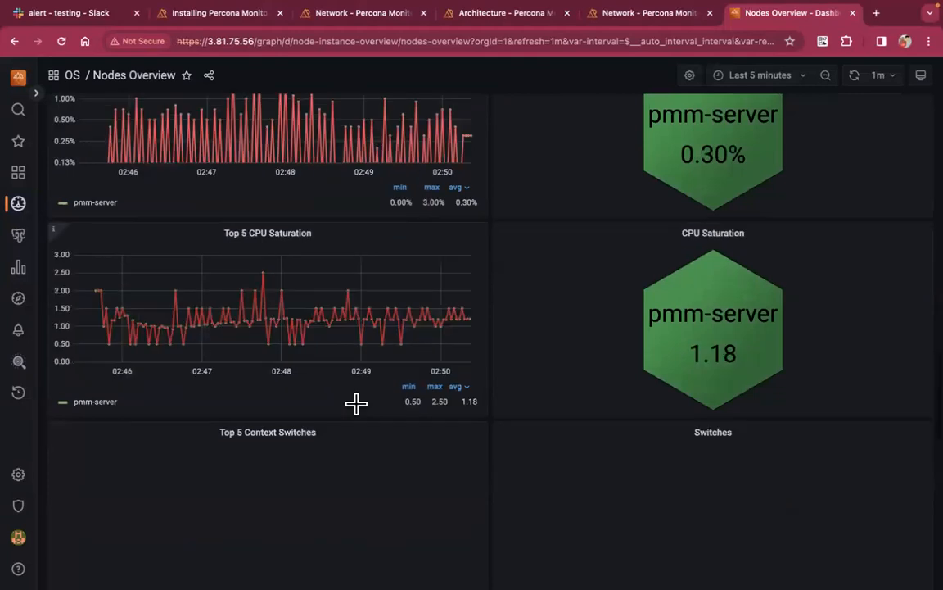
{"action": "scroll", "coordinate": [359, 418], "scroll_direction": "down", "scroll_amount": 11}
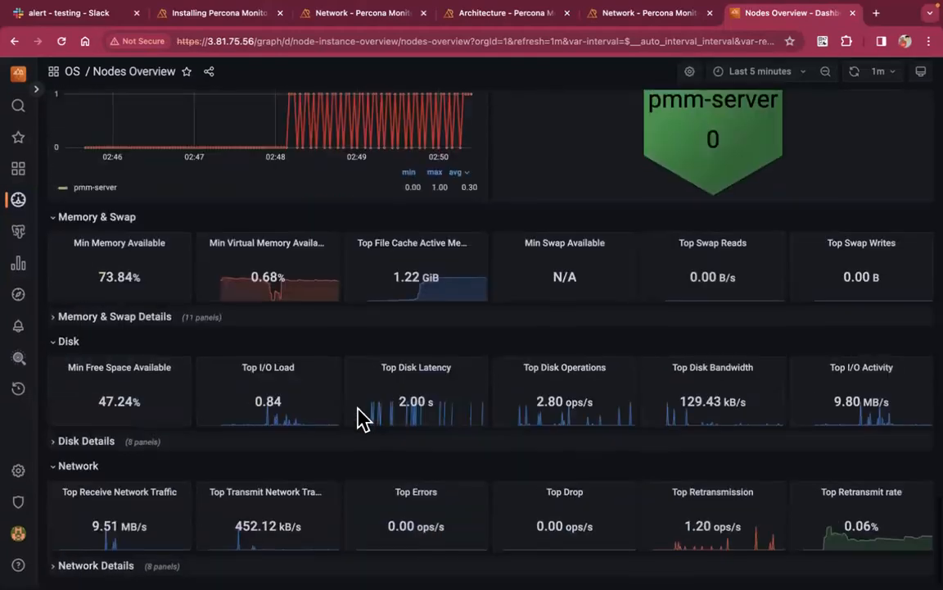
Expand Disk Details, review it, and scroll back to the top of the dashboard
{"action": "left_click", "coordinate": [59, 446]}
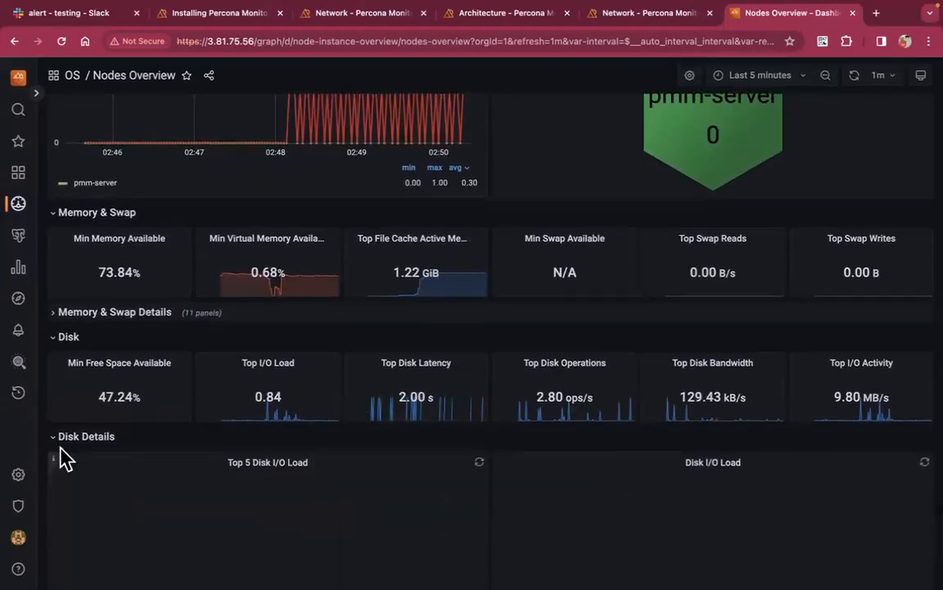
{"action": "scroll", "coordinate": [59, 447], "scroll_direction": "down", "scroll_amount": 5}
{"action": "scroll", "coordinate": [65, 458], "scroll_direction": "down", "scroll_amount": 15}
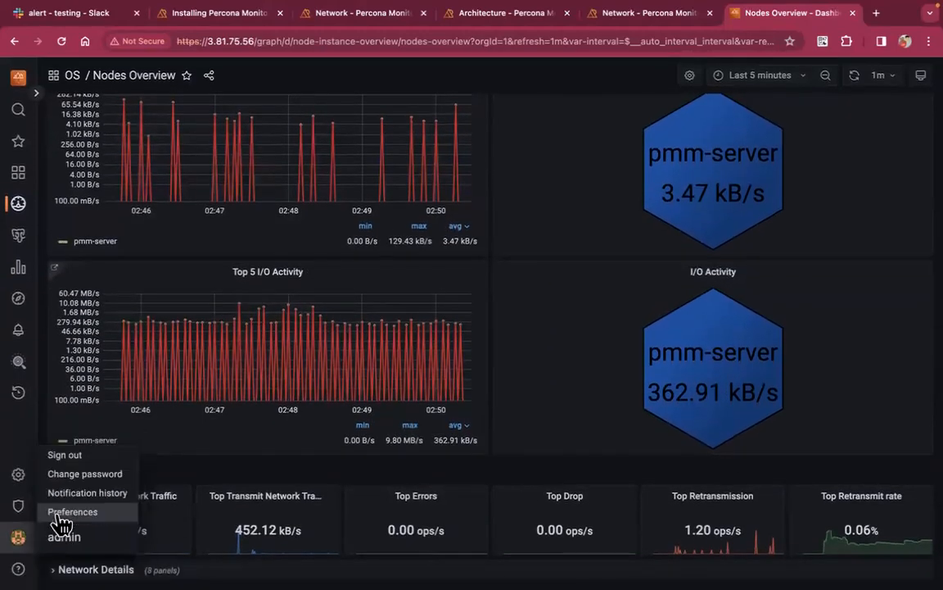
{"action": "scroll", "coordinate": [505, 273], "scroll_direction": "up", "scroll_amount": 20}
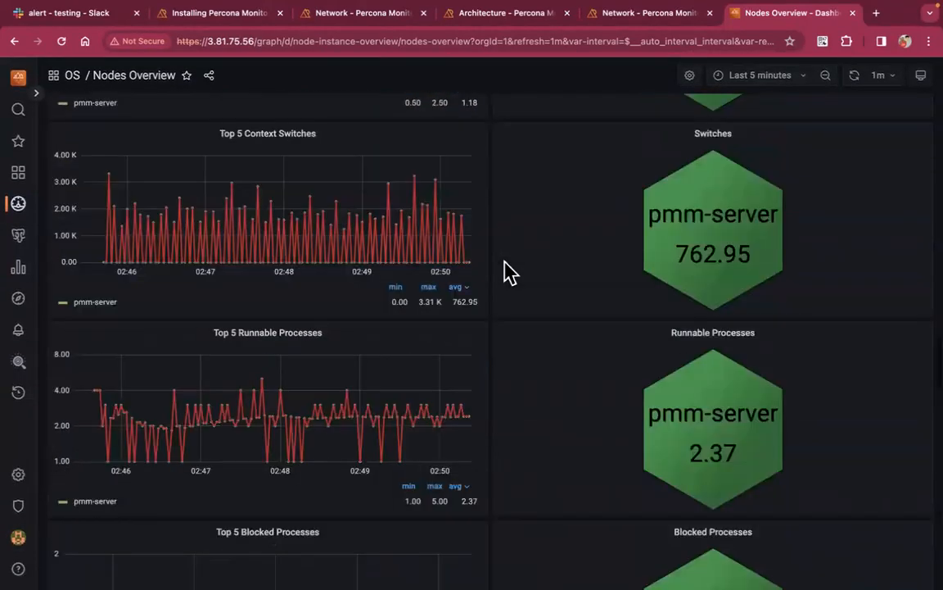
{"action": "scroll", "coordinate": [506, 272], "scroll_direction": "up", "scroll_amount": 1}
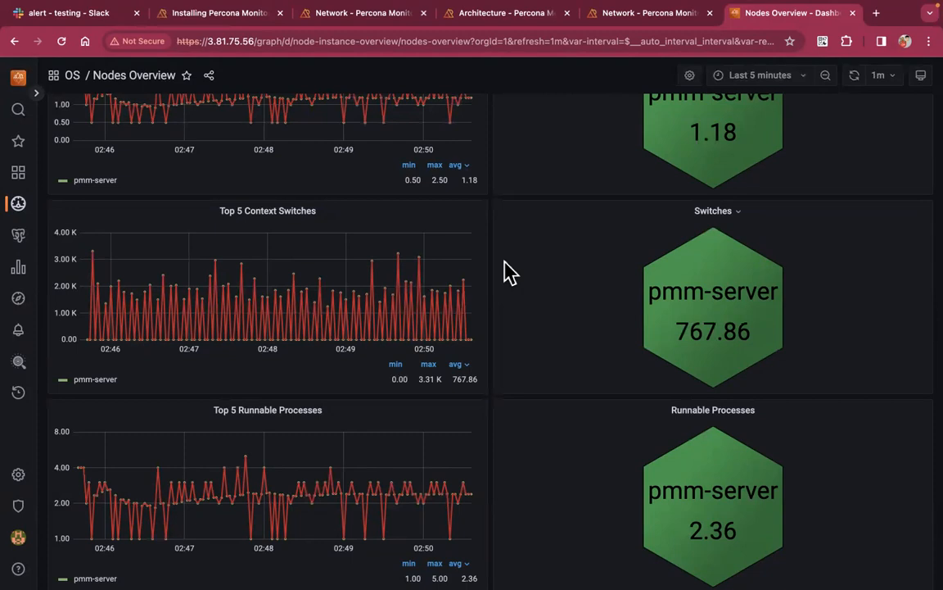
{"action": "scroll", "coordinate": [508, 273], "scroll_direction": "up", "scroll_amount": 15}
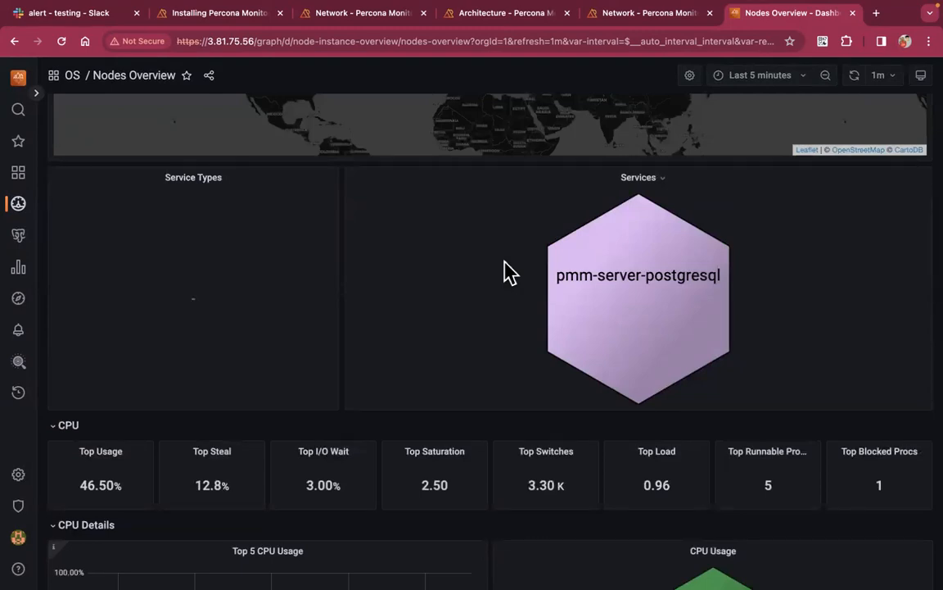
{"action": "scroll", "coordinate": [508, 273], "scroll_direction": "up", "scroll_amount": 10}
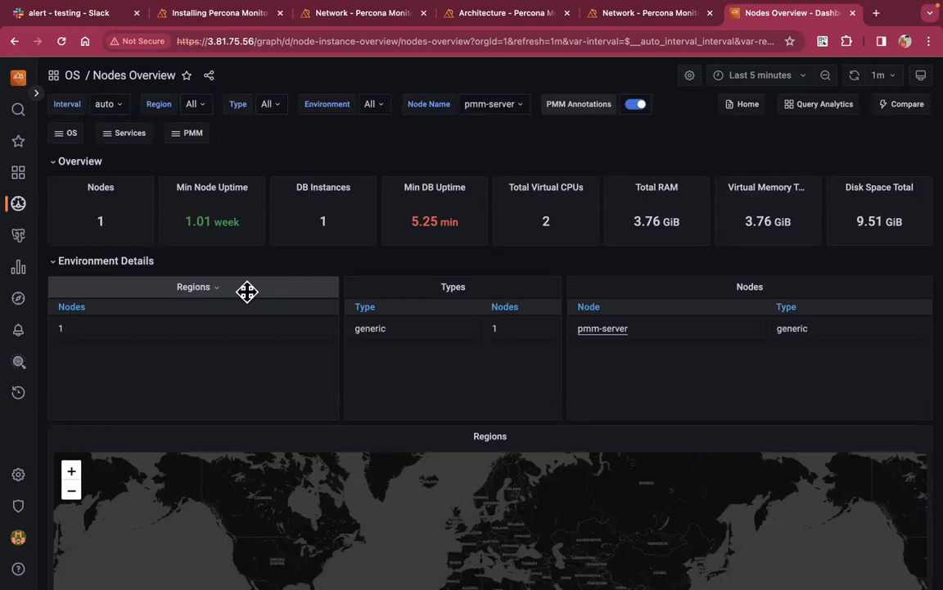
Exit the MySQL monitor in the mysql host's pane with \q, then return to the browser
{"action": "key", "text": "ctrl+Left"}
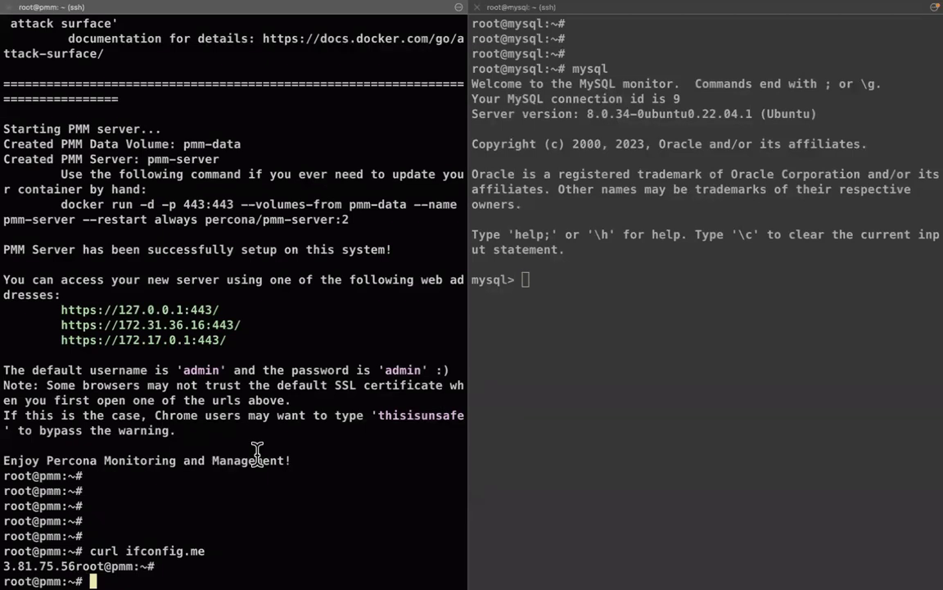
{"action": "double_click", "coordinate": [266, 325]}
{"action": "left_click", "coordinate": [626, 321]}
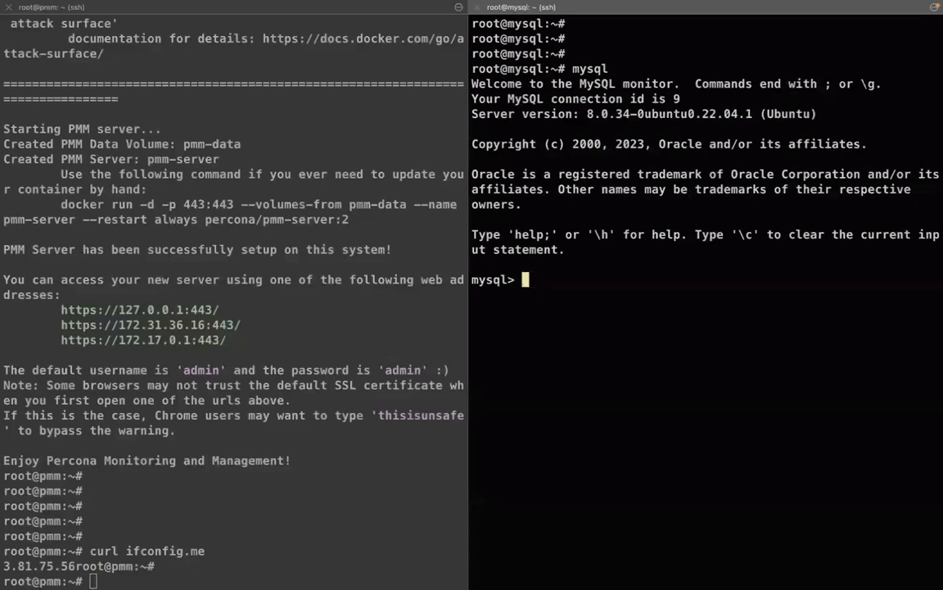
{"action": "type", "text": "\\q"}
{"action": "key", "text": "Return"}
{"action": "key", "text": "Return"}
{"action": "key", "text": "Return"}
{"action": "key", "text": "Return"}
{"action": "key", "text": "ctrl+Right"}
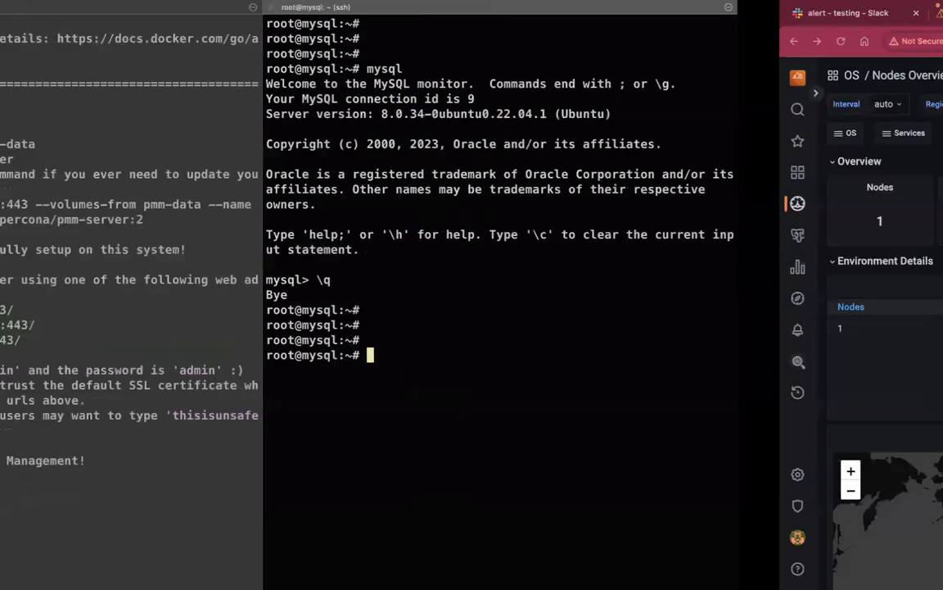
Show the Ubuntu PMM Client steps on the quickstart page and select the wget repo-download command
{"action": "left_click", "coordinate": [210, 18]}
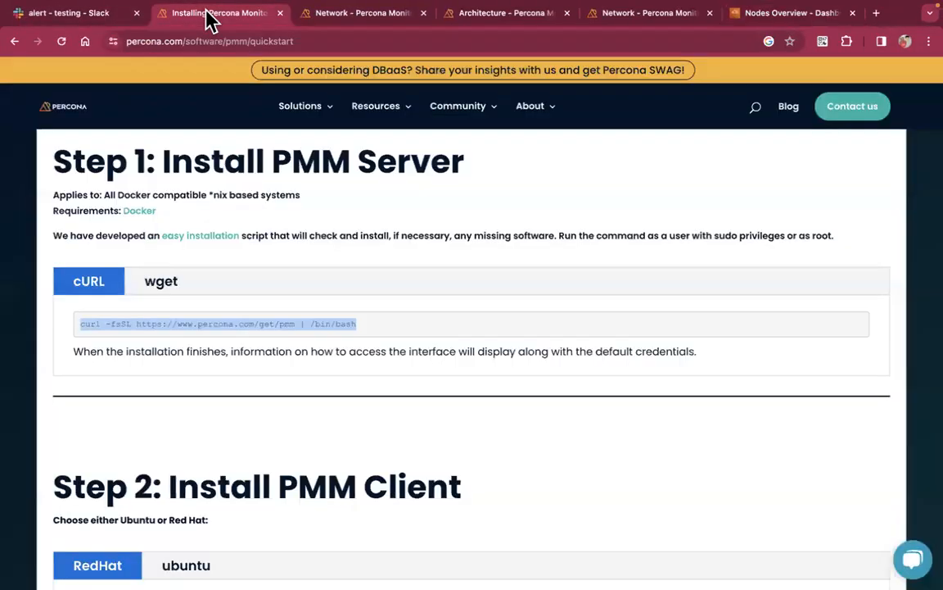
{"action": "scroll", "coordinate": [286, 406], "scroll_direction": "down", "scroll_amount": 3}
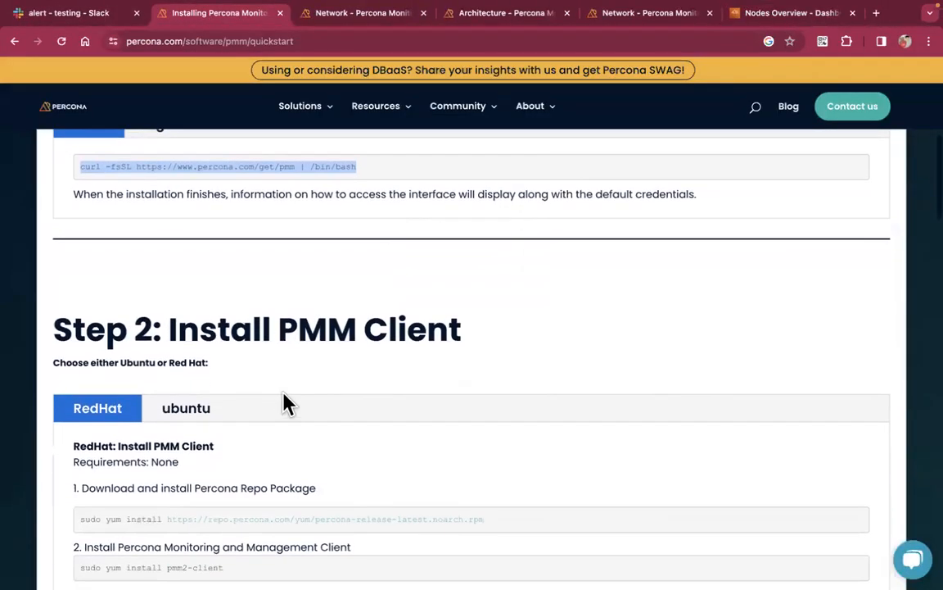
{"action": "scroll", "coordinate": [385, 348], "scroll_direction": "down", "scroll_amount": 2}
{"action": "scroll", "coordinate": [392, 354], "scroll_direction": "down", "scroll_amount": 2}
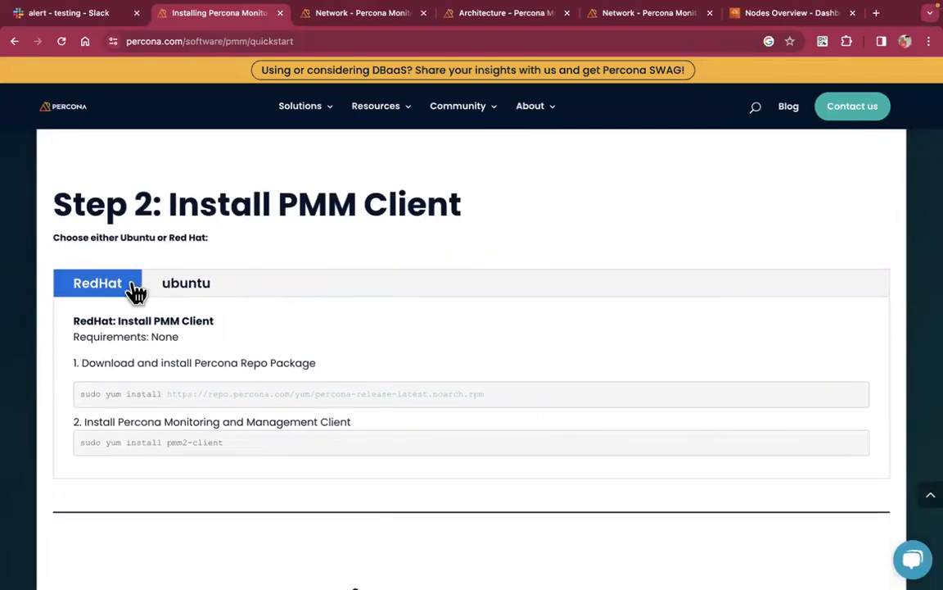
{"action": "left_click", "coordinate": [187, 298]}
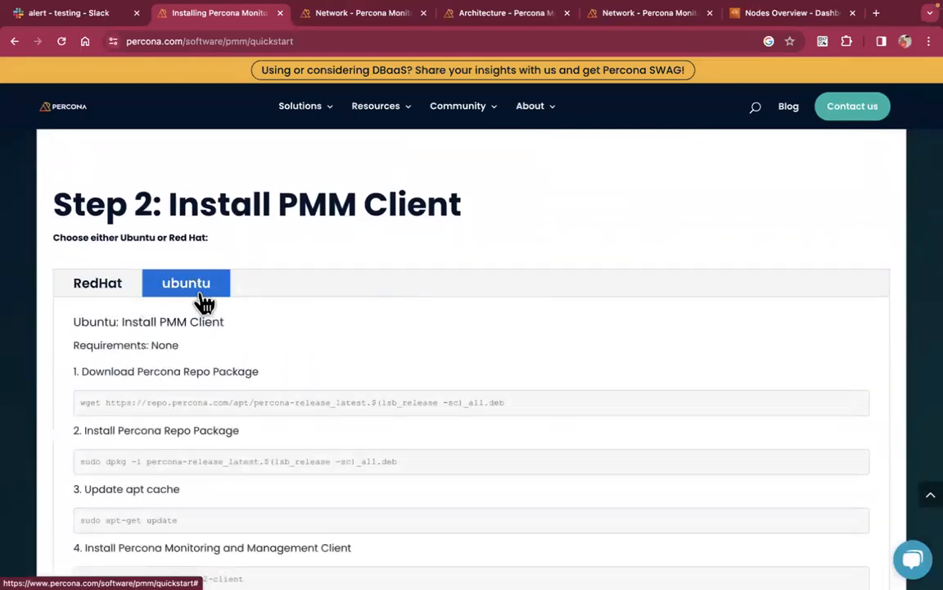
{"action": "scroll", "coordinate": [246, 330], "scroll_direction": "down", "scroll_amount": 2}
{"action": "triple_click", "coordinate": [240, 316]}
{"action": "key", "text": "super+c"}
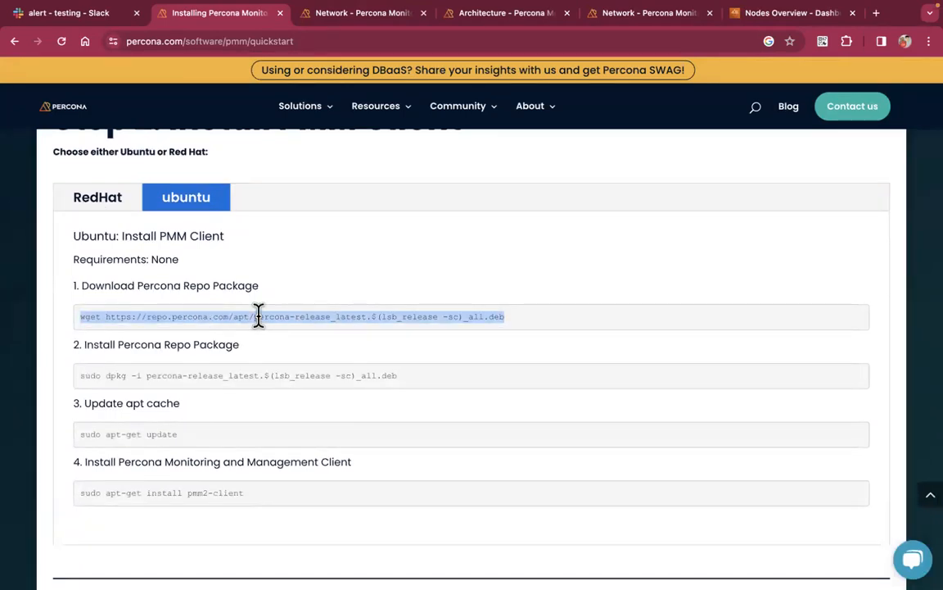
Run the wget repo-download command on the mysql host and confirm the file with ls
{"action": "key", "text": "ctrl+Left"}
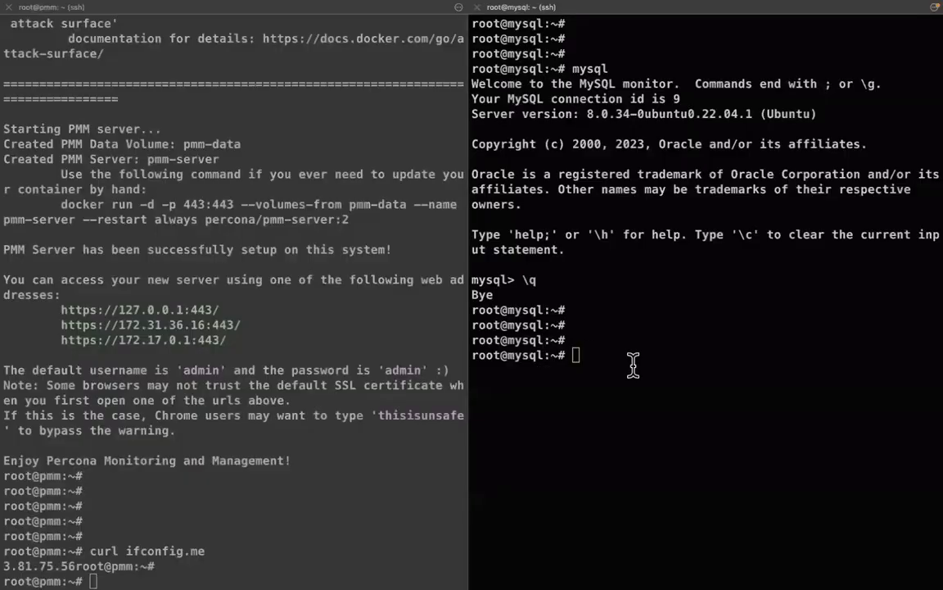
{"action": "key", "text": "super+v"}
{"action": "key", "text": "Return"}
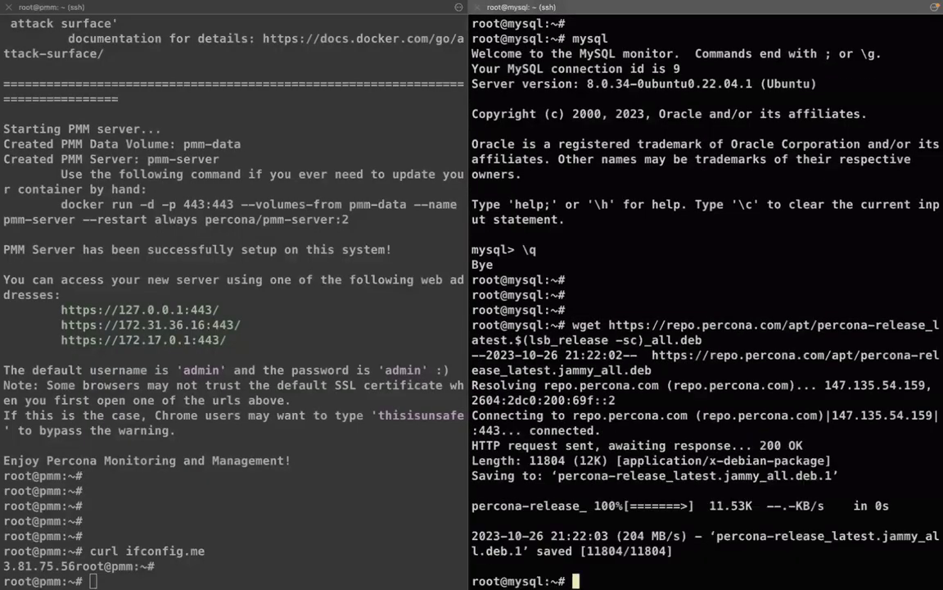
{"action": "key", "text": "Return"}
{"action": "type", "text": "ls"}
{"action": "key", "text": "Return"}
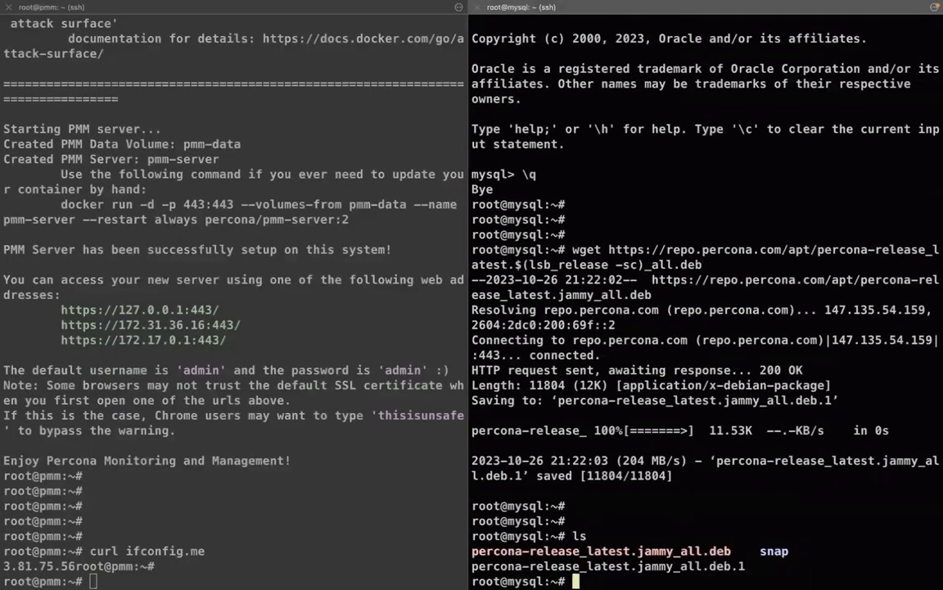
Copy the dpkg -i command from the quickstart page and run it to install percona-release
{"action": "key", "text": "ctrl+Right"}
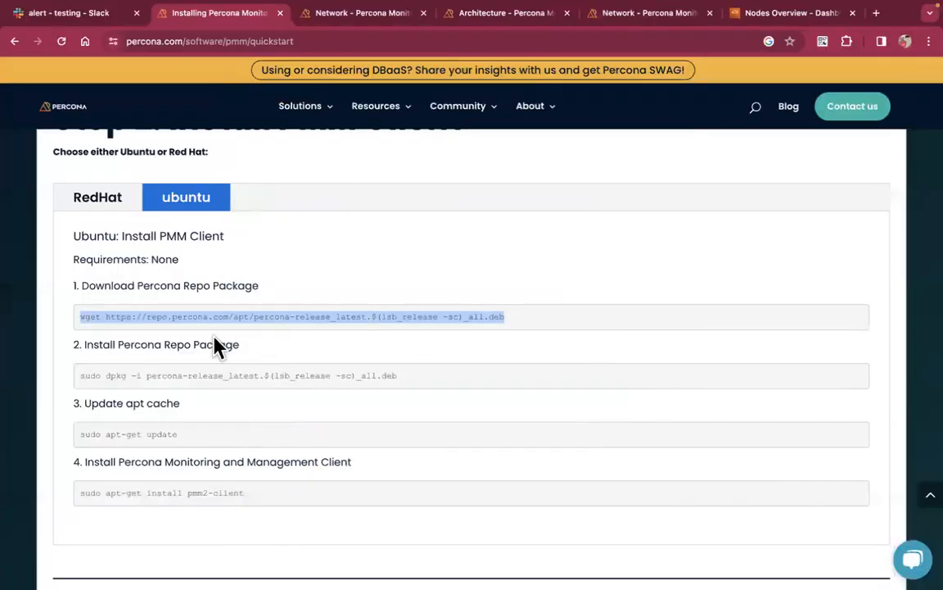
{"action": "triple_click", "coordinate": [200, 375]}
{"action": "key", "text": "super+c"}
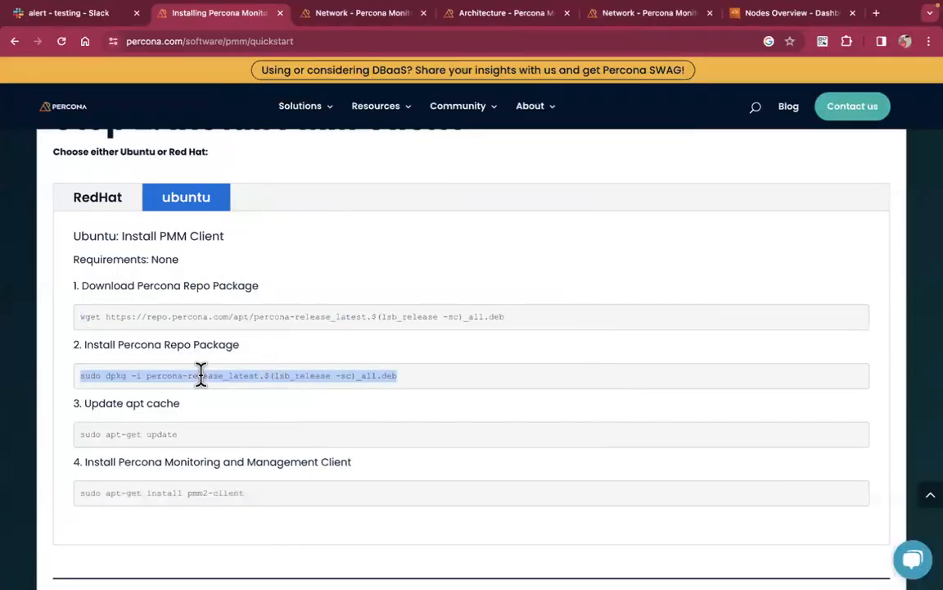
{"action": "key", "text": "ctrl+Left"}
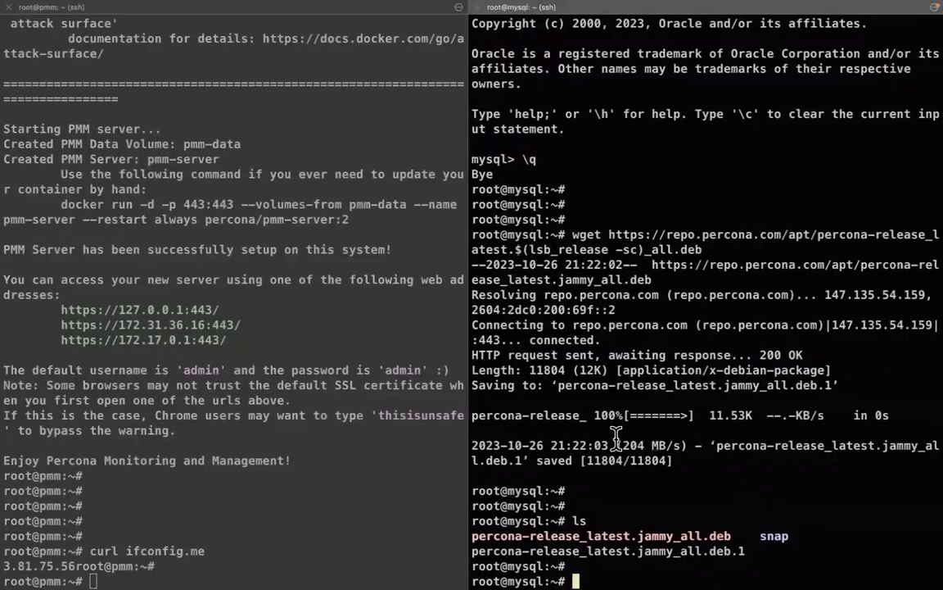
{"action": "key", "text": "super+v"}
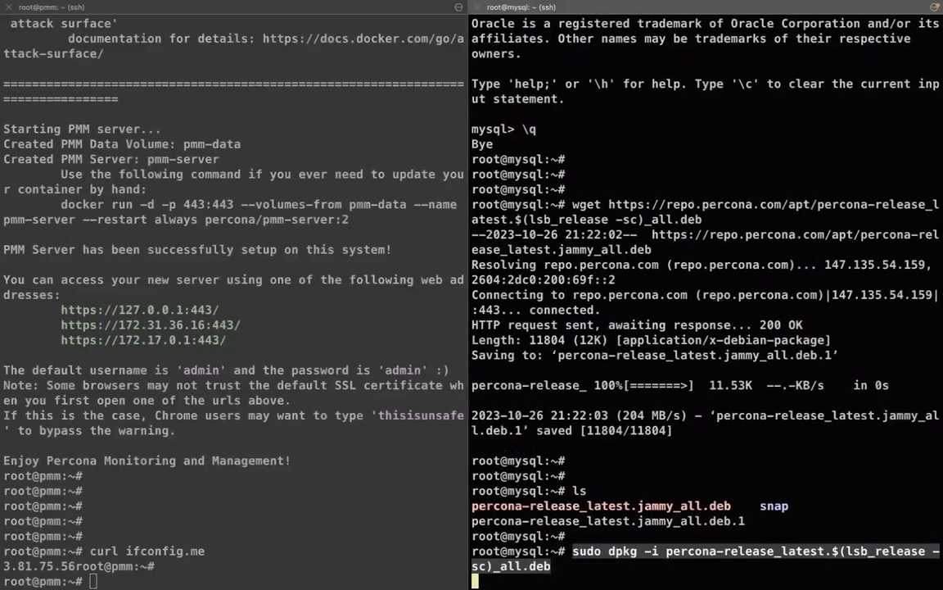
{"action": "key", "text": "Return"}
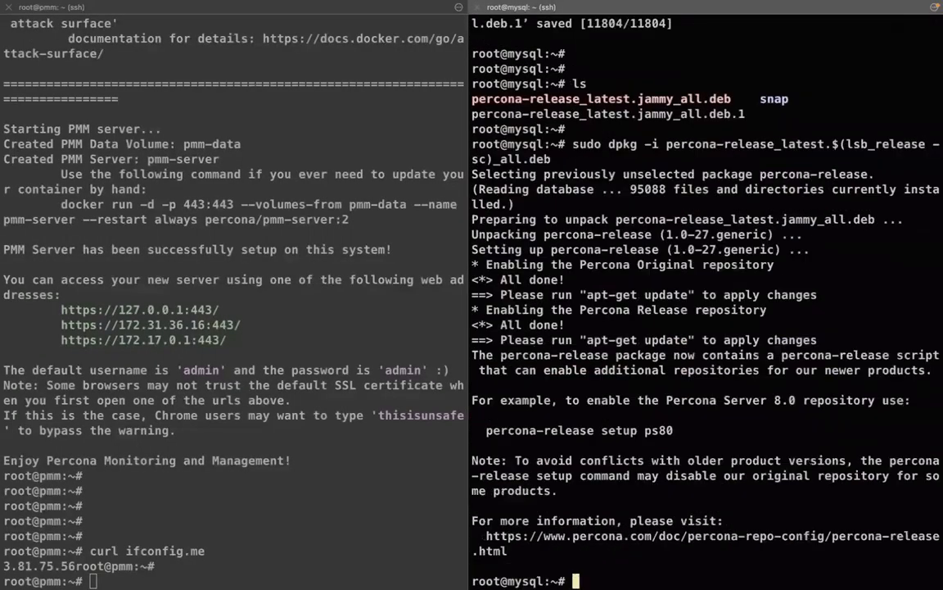
{"action": "key", "text": "Return"}
{"action": "key", "text": "Return"}
{"action": "key", "text": "Return"}
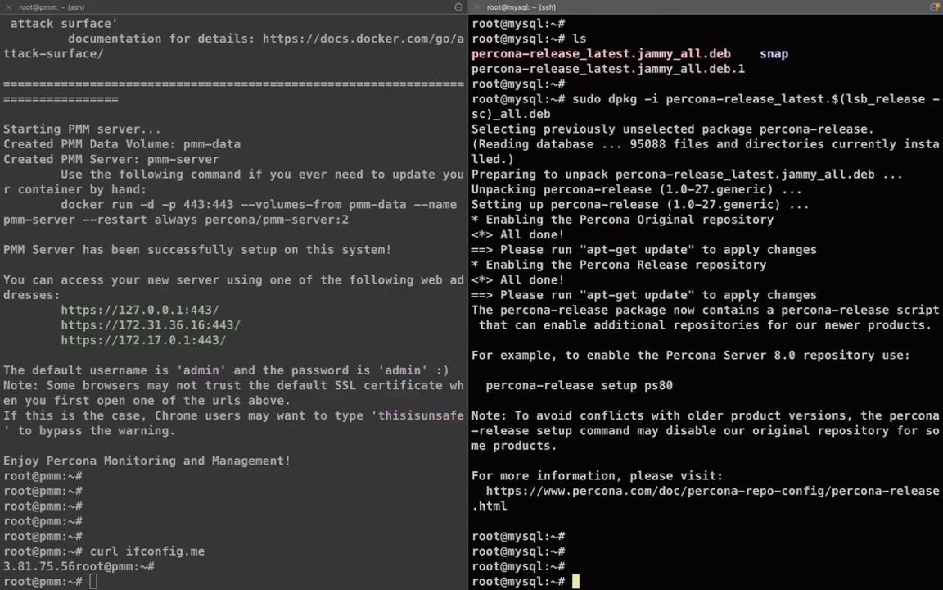
{"action": "key", "text": "ctrl+Right"}
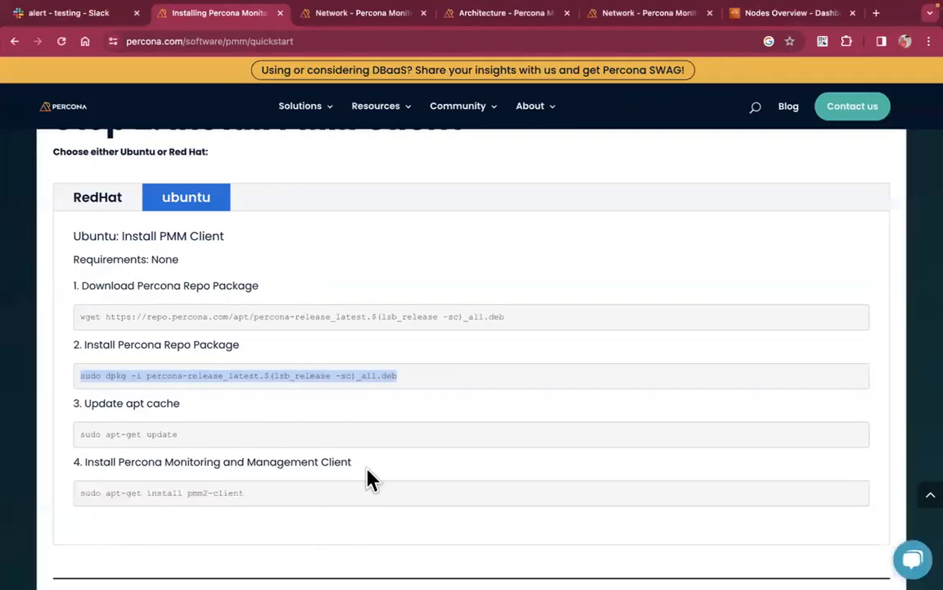
Highlight the Ubuntu step commands, ending with the apt-get update step, then go back to iTerm2
{"action": "scroll", "coordinate": [401, 446], "scroll_direction": "down", "scroll_amount": 1}
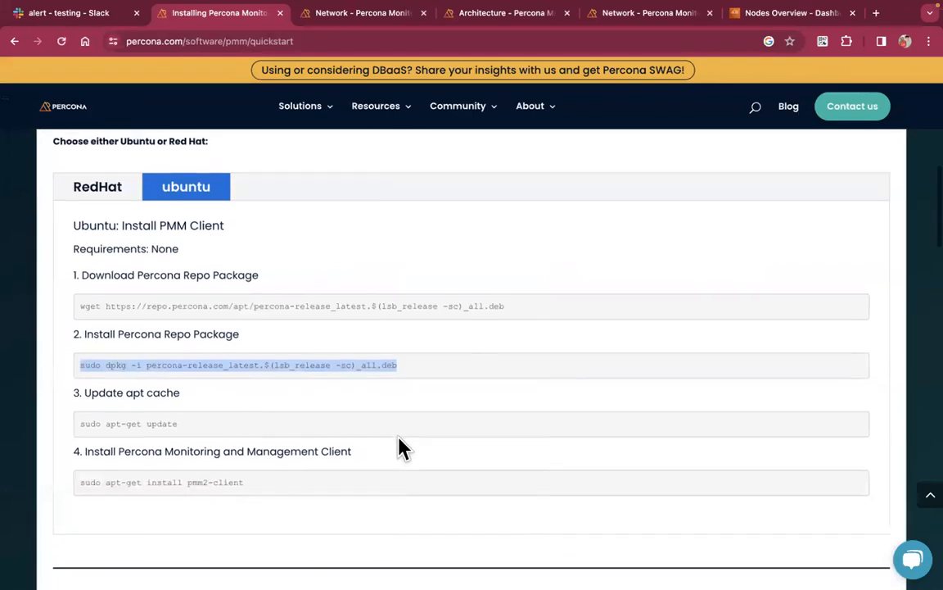
{"action": "scroll", "coordinate": [401, 446], "scroll_direction": "down", "scroll_amount": 1}
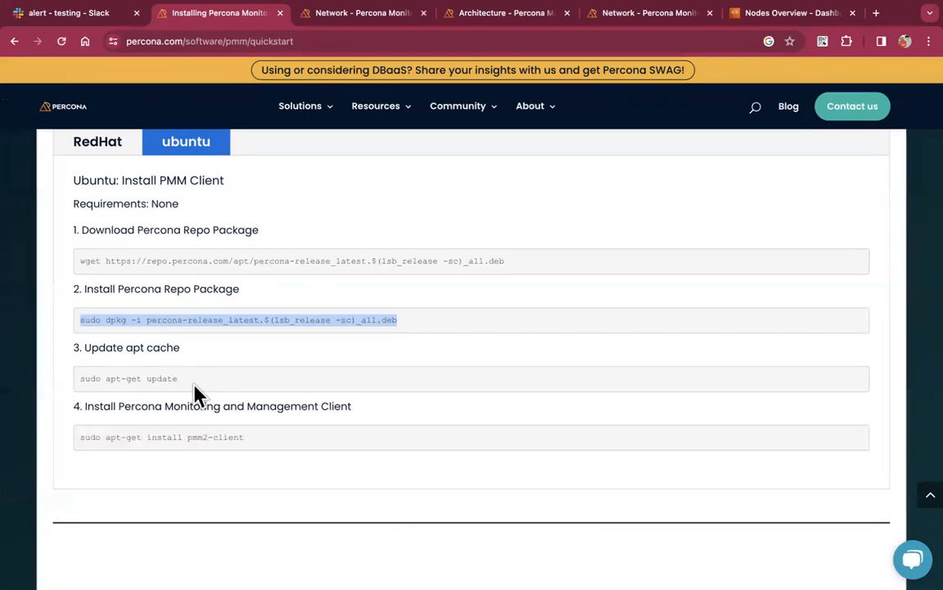
{"action": "triple_click", "coordinate": [244, 260]}
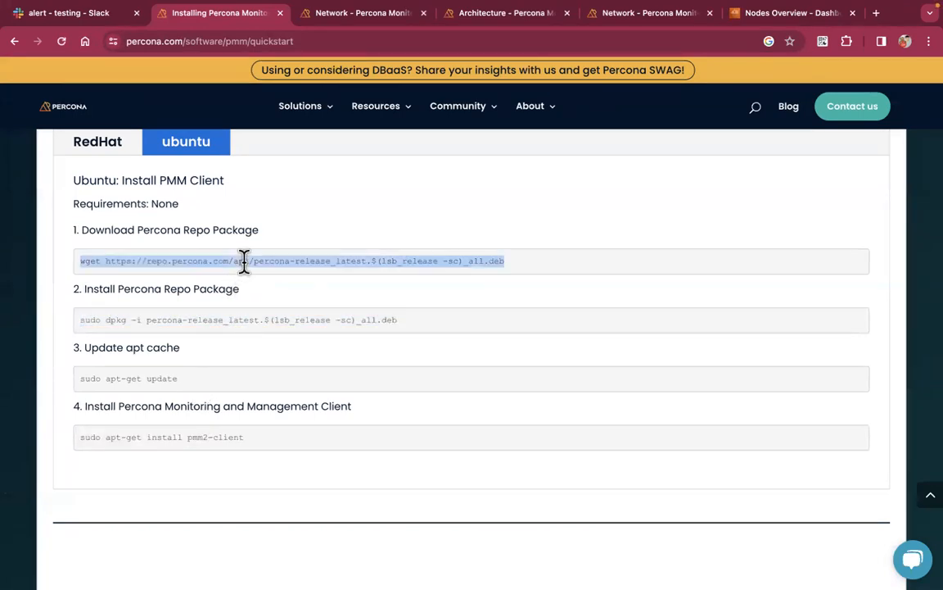
{"action": "double_click", "coordinate": [243, 319]}
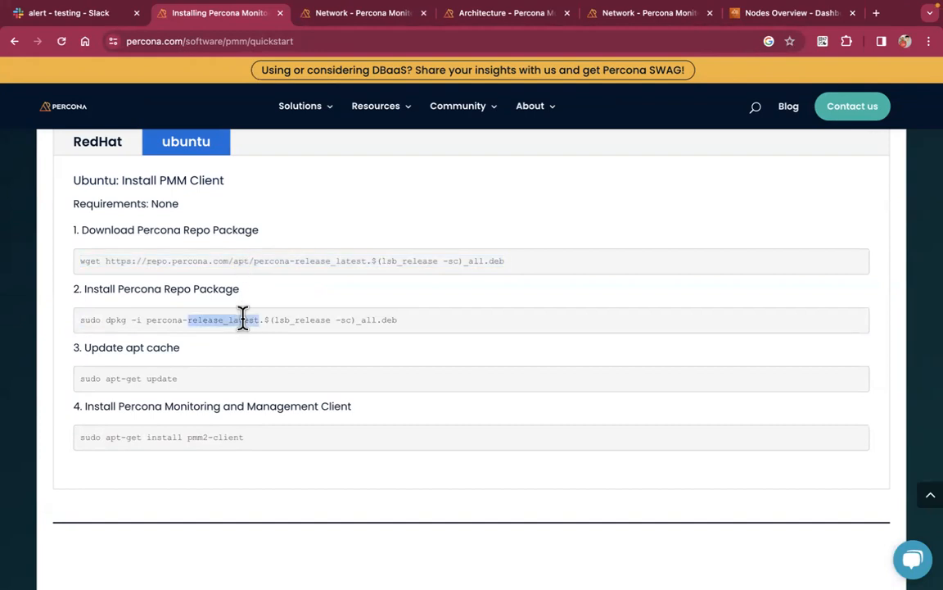
{"action": "left_click", "coordinate": [242, 319]}
{"action": "left_click_drag", "start_coordinate": [189, 390], "coordinate": [105, 377]}
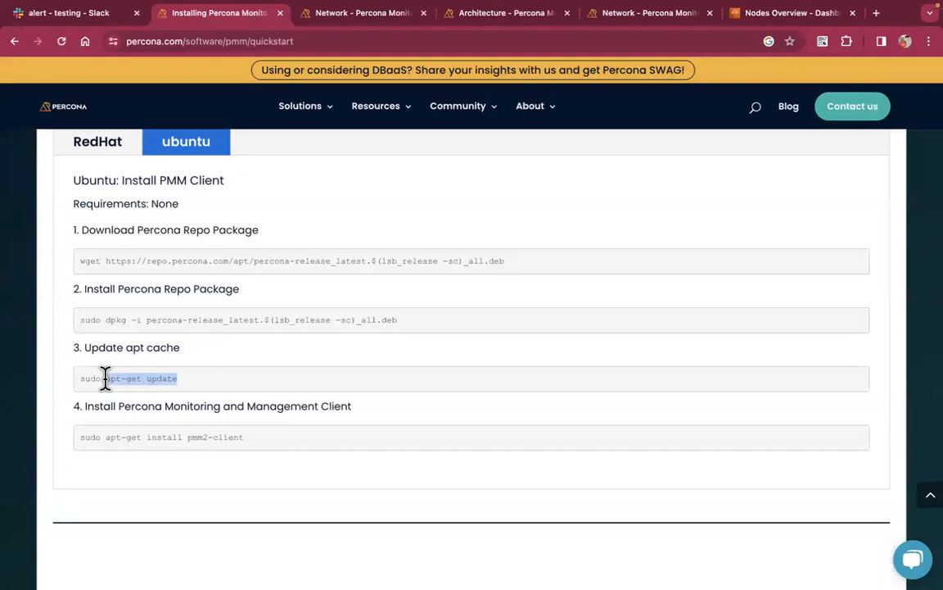
{"action": "key", "text": "ctrl+Left"}
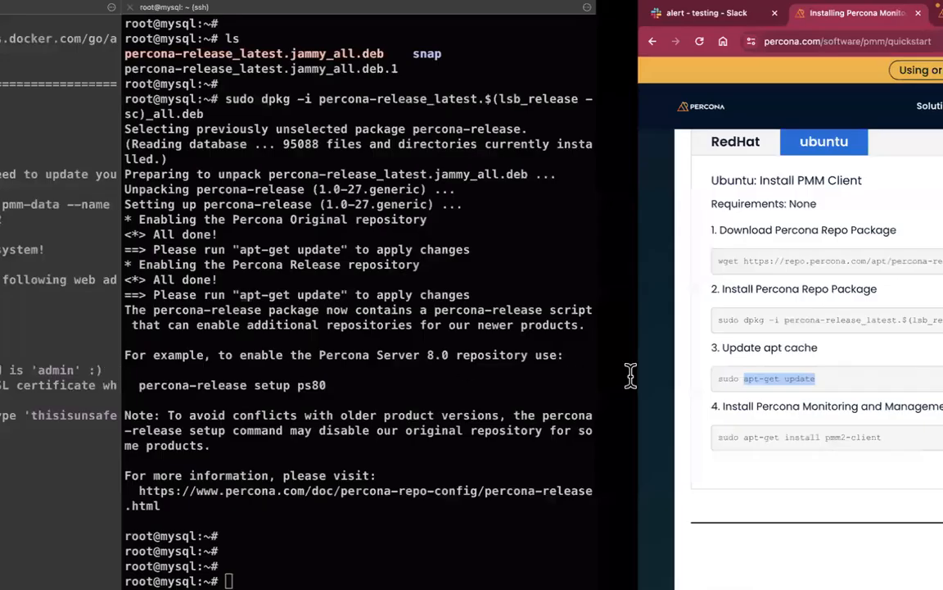
Run apt-get update on the mysql host and dismiss the Siri popup
{"action": "key", "text": "super+v"}
{"action": "key", "text": "Return"}
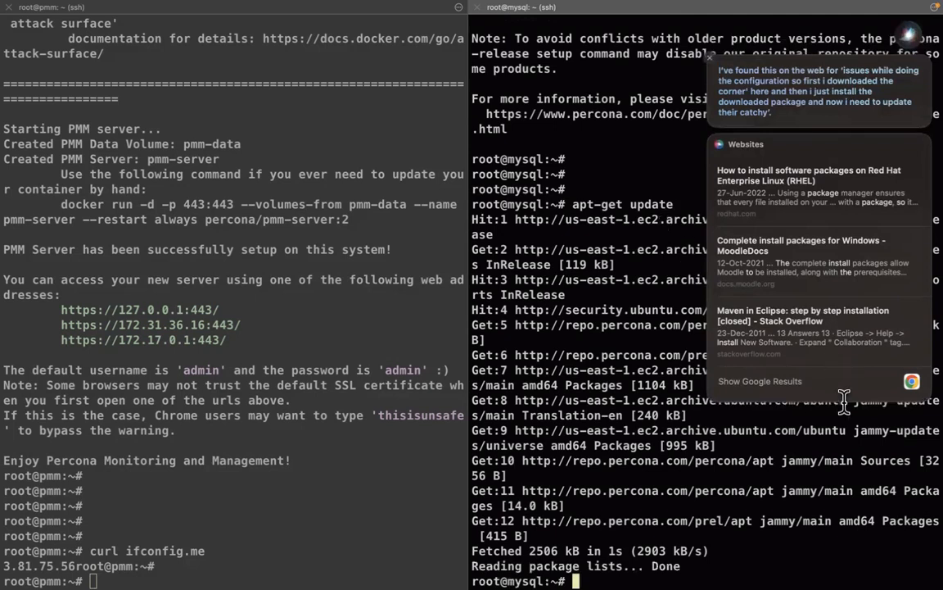
{"action": "left_click", "coordinate": [709, 58]}
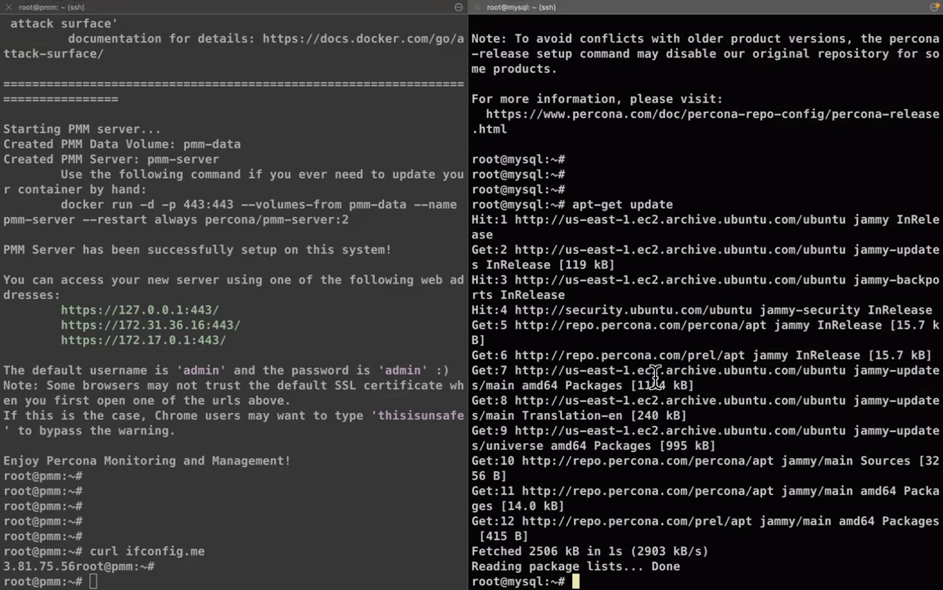
{"action": "key", "text": "Return"}
{"action": "key", "text": "Return"}
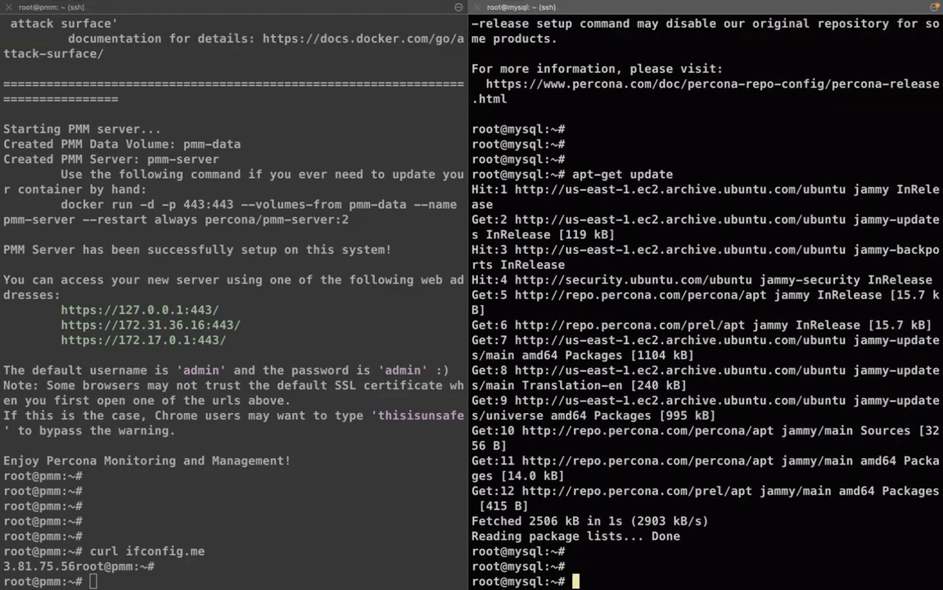
{"action": "key", "text": "Return"}
Search apt for pmm2-client, fixing the underscore typo, and select the found package name
{"action": "type", "text": "apt search"}
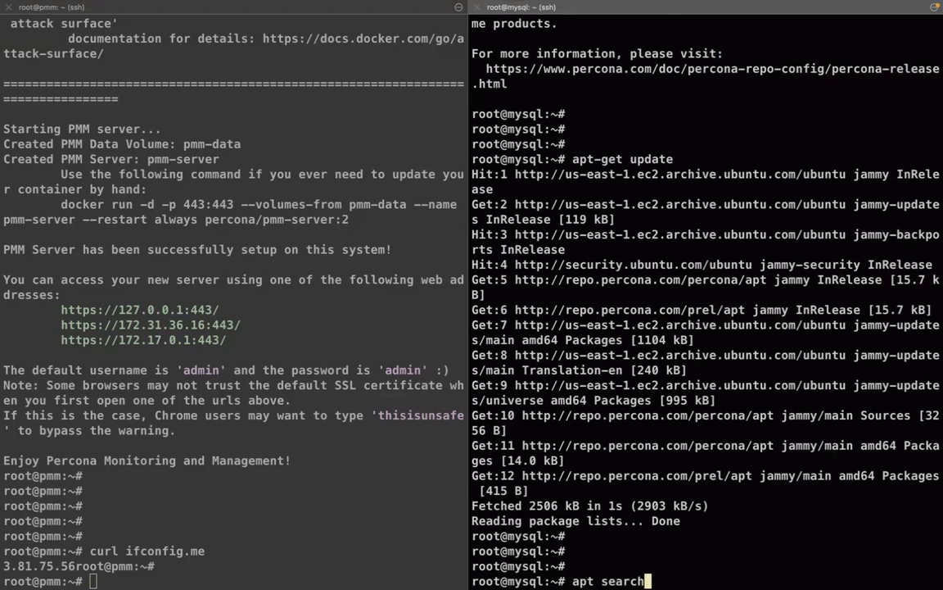
{"action": "type", "text": " pmm2_client"}
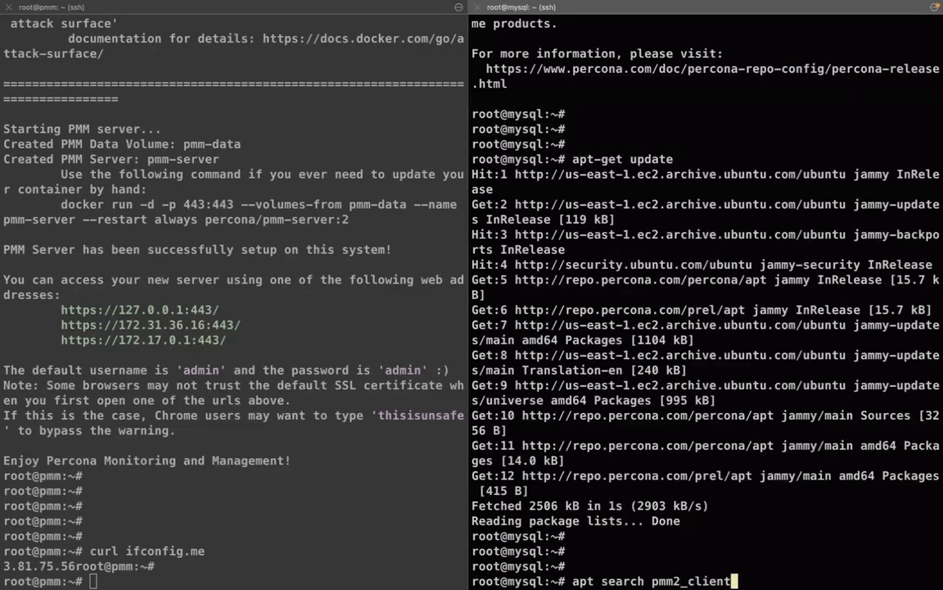
{"action": "key", "text": "Return"}
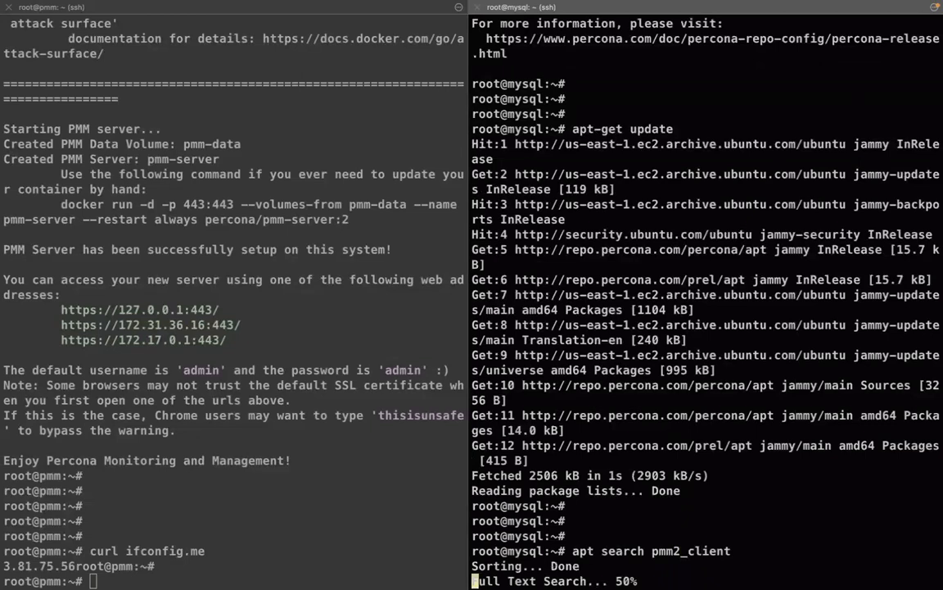
{"action": "key", "text": "Up"}
{"action": "key", "text": "Left"}
{"action": "key", "text": "Left"}
{"action": "key", "text": "Left"}
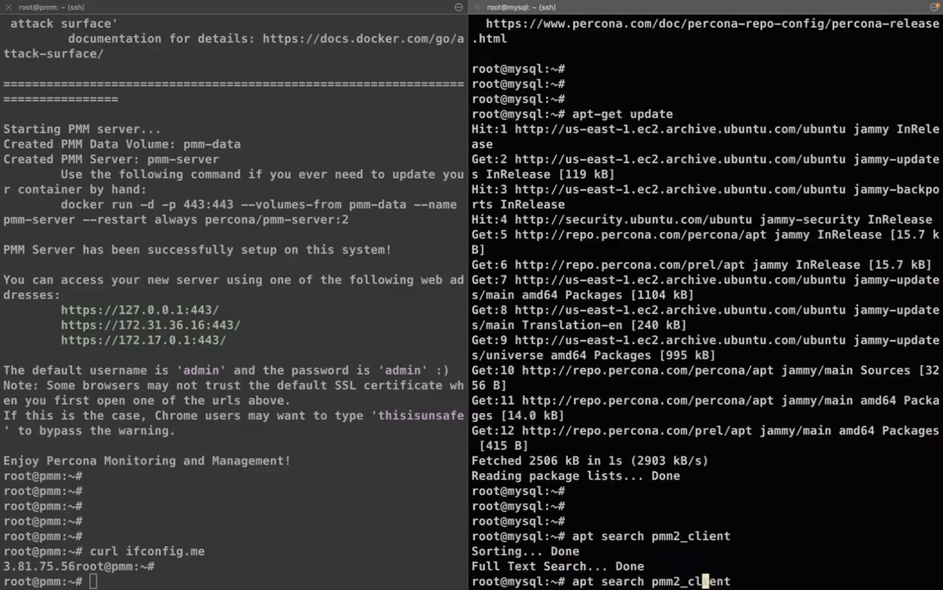
{"action": "key", "text": "Left"}
{"action": "key", "text": "Left"}
{"action": "key", "text": "BackSpace"}
{"action": "type", "text": "-"}
{"action": "key", "text": "Return"}
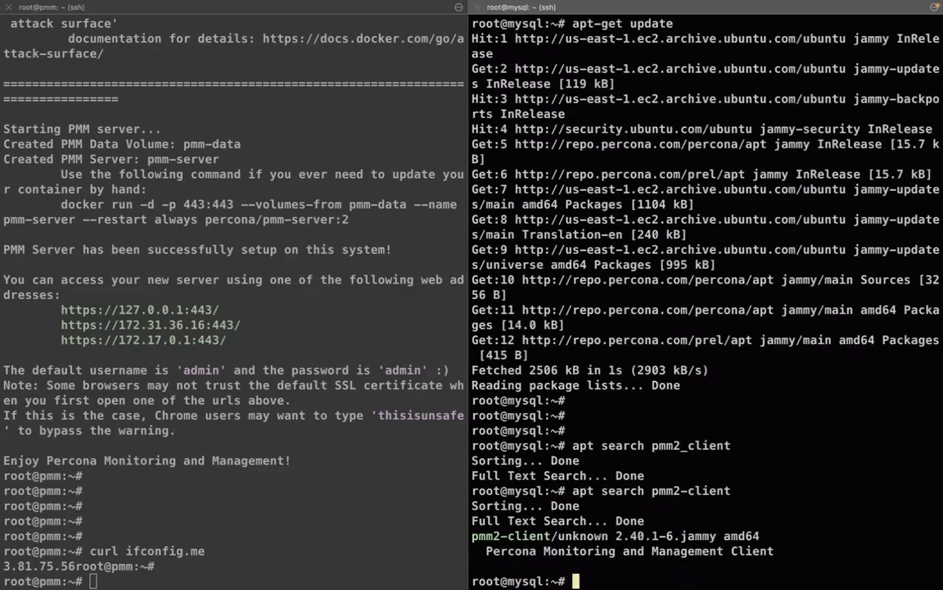
{"action": "left_click_drag", "start_coordinate": [551, 535], "coordinate": [471, 535]}
{"action": "key", "text": "super+c"}
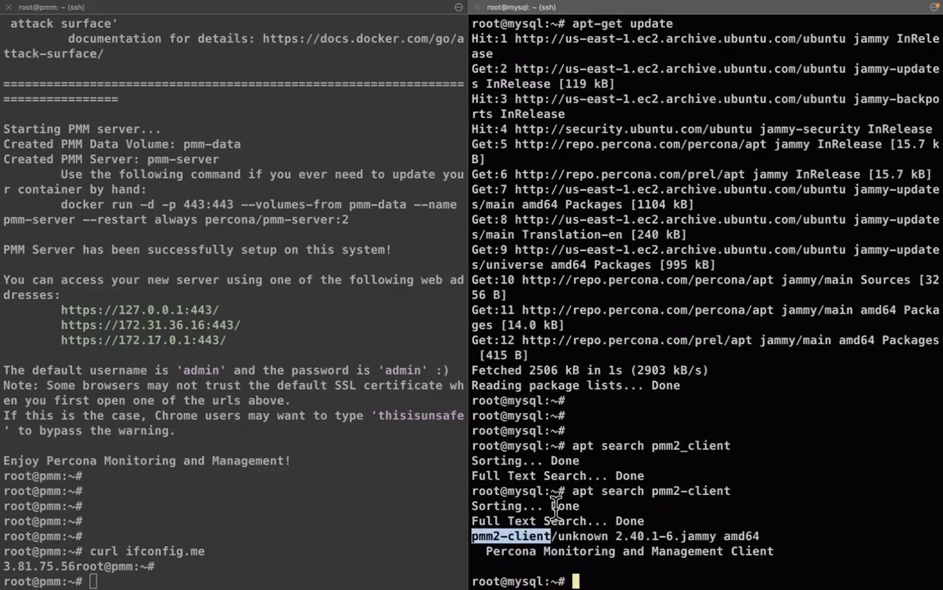
Install pmm2-client with apt-get, accepting the kernel notice and service restart dialogs
{"action": "type", "text": "apt-get install"}
{"action": "key", "text": "super+v"}
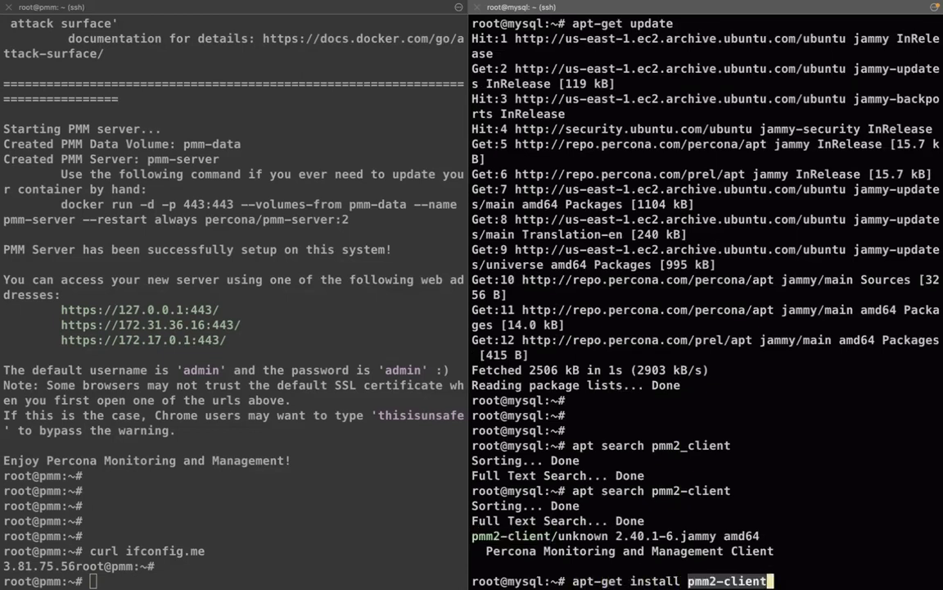
{"action": "key", "text": "Return"}
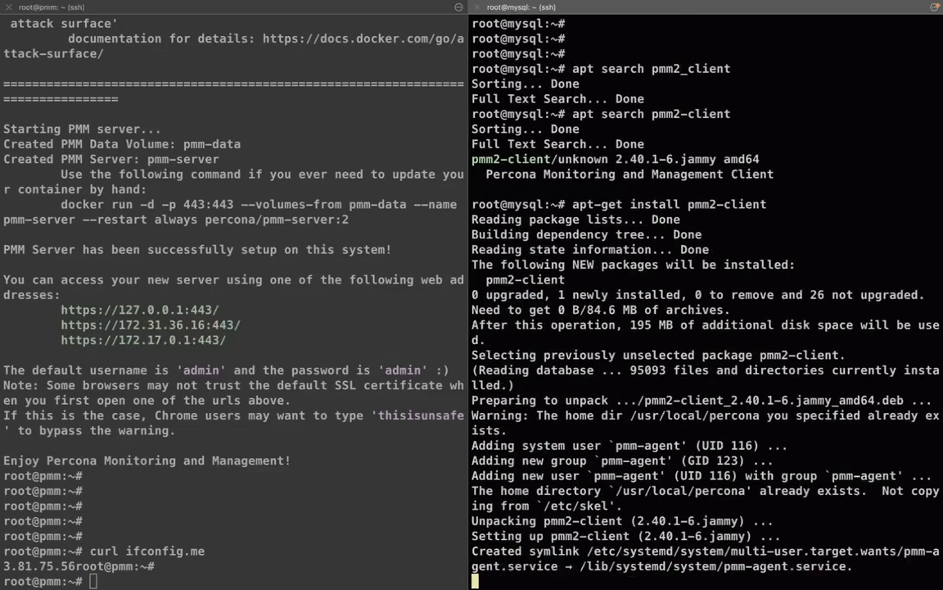
{"action": "key", "text": "Return"}
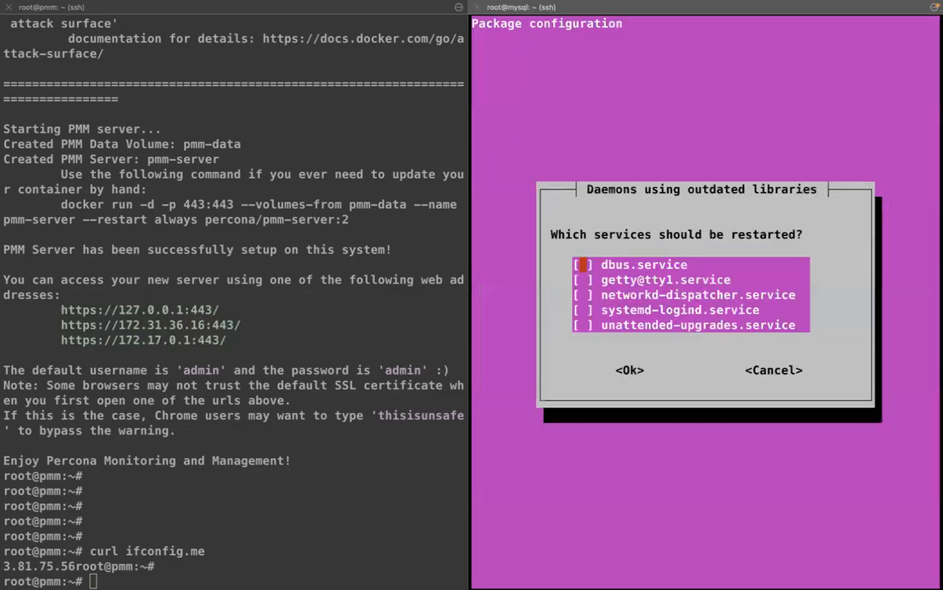
{"action": "key", "text": "Return"}
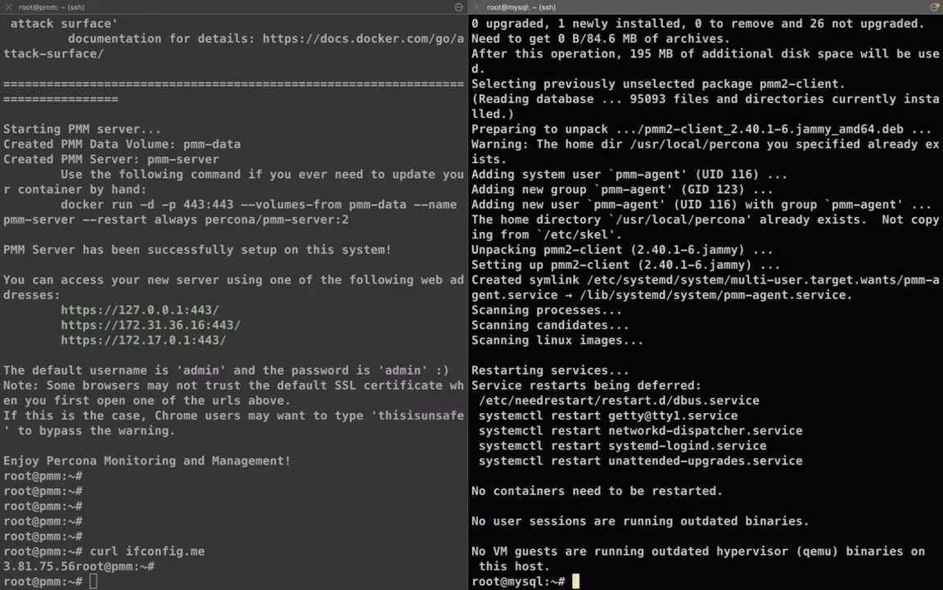
{"action": "key", "text": "Return"}
{"action": "key", "text": "Return"}
{"action": "key", "text": "Return"}
{"action": "key", "text": "Return"}
{"action": "key", "text": "Return"}
{"action": "key", "text": "Return"}
Verify pmm2-client is installed with dpkg -l | grep -i pmm2
{"action": "type", "text": "dpkg -l | grep -i pmm2"}
{"action": "key", "text": "Return"}
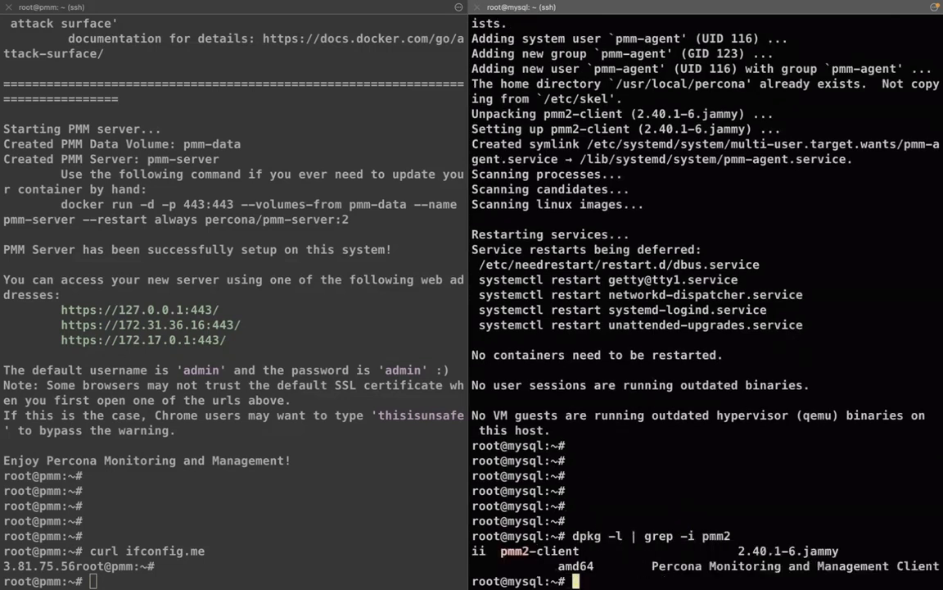
{"action": "triple_click", "coordinate": [711, 552]}
{"action": "left_click", "coordinate": [711, 552]}
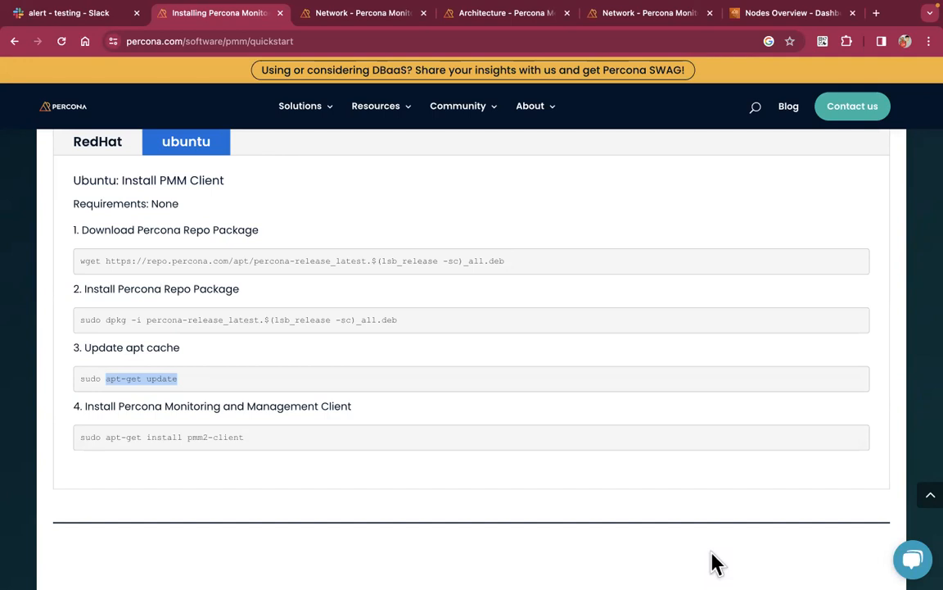
Select the pmm-admin config command under Step 3: Connect Client to Server and switch to the terminals
{"action": "scroll", "coordinate": [714, 563], "scroll_direction": "down", "scroll_amount": 2}
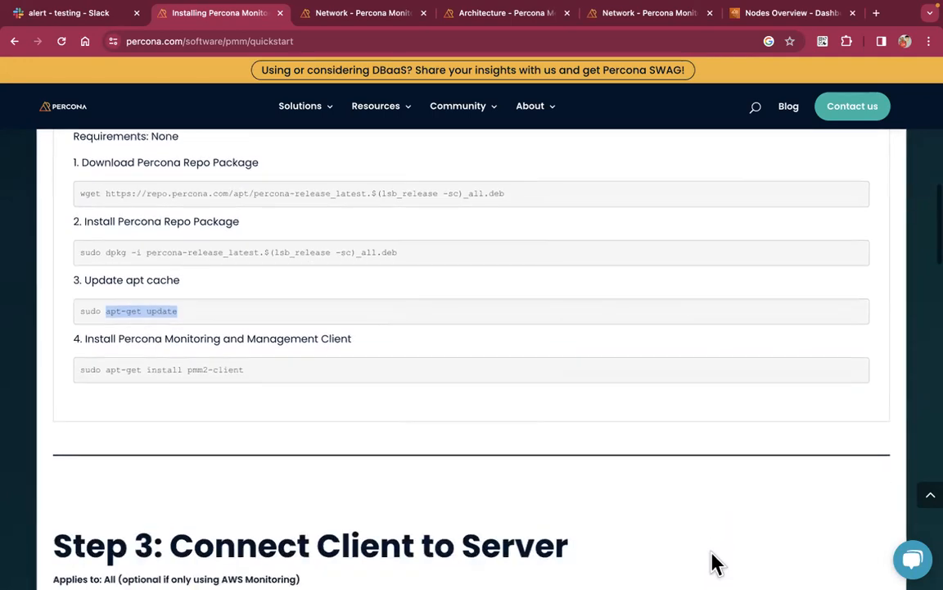
{"action": "scroll", "coordinate": [714, 563], "scroll_direction": "down", "scroll_amount": 4}
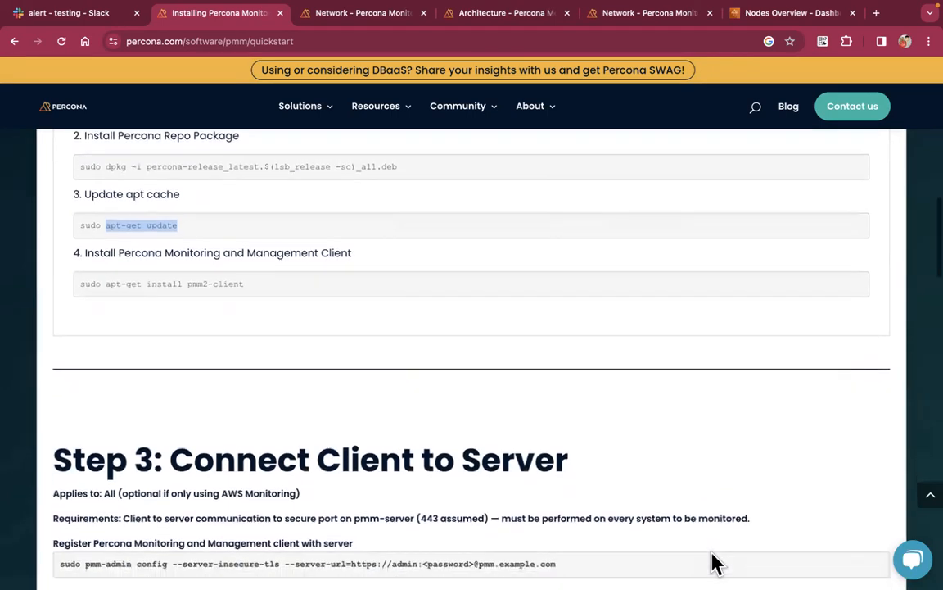
{"action": "triple_click", "coordinate": [467, 395]}
{"action": "scroll", "coordinate": [410, 396], "scroll_direction": "down", "scroll_amount": 4}
{"action": "scroll", "coordinate": [411, 398], "scroll_direction": "down", "scroll_amount": 1}
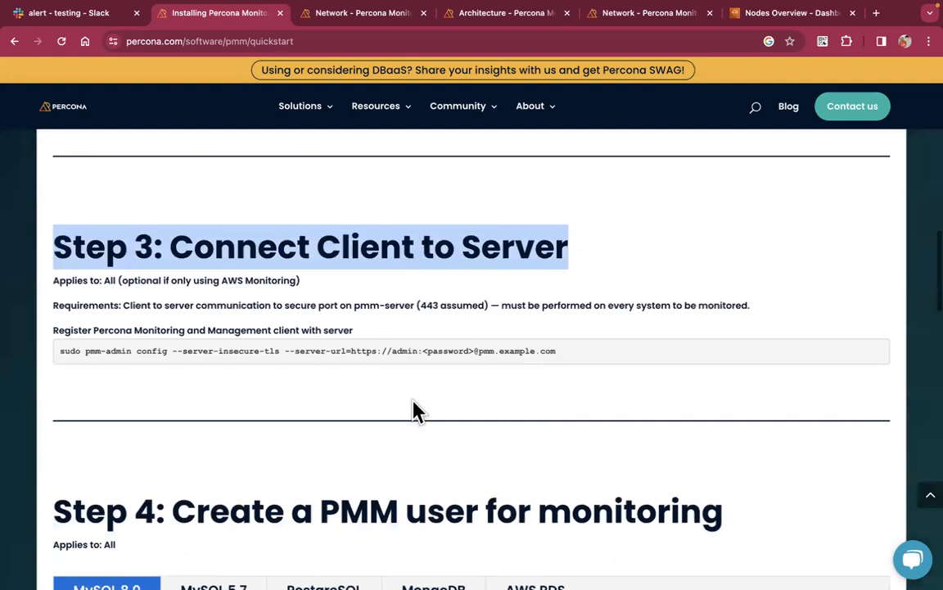
{"action": "left_click", "coordinate": [407, 350]}
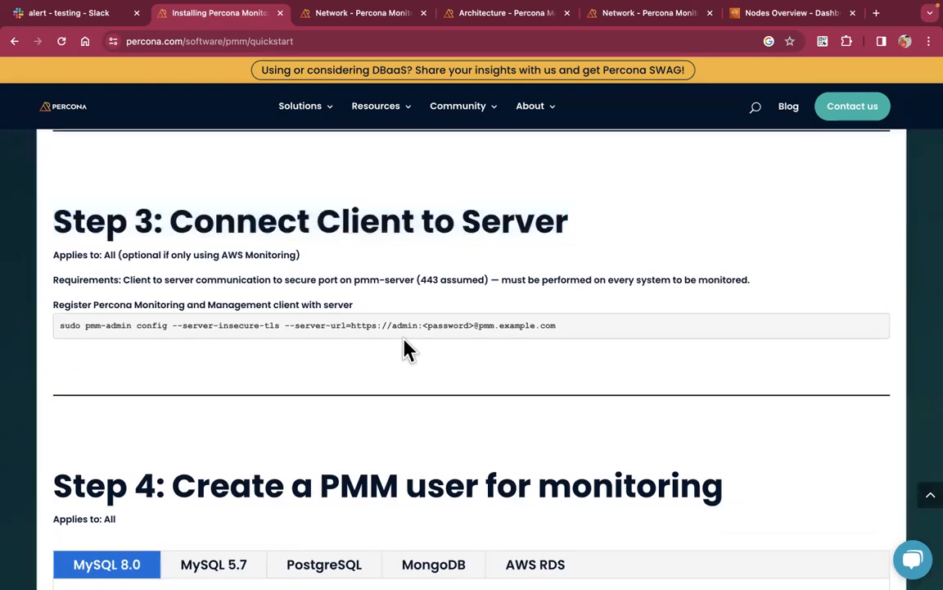
{"action": "left_click_drag", "start_coordinate": [86, 319], "coordinate": [368, 346]}
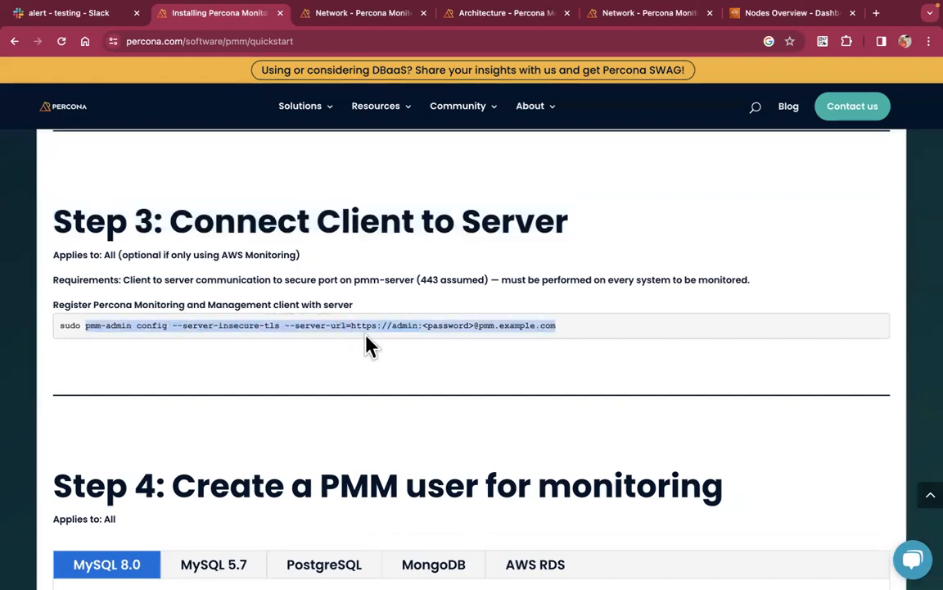
{"action": "left_click_drag", "start_coordinate": [543, 325], "coordinate": [562, 338]}
{"action": "key", "text": "super+c"}
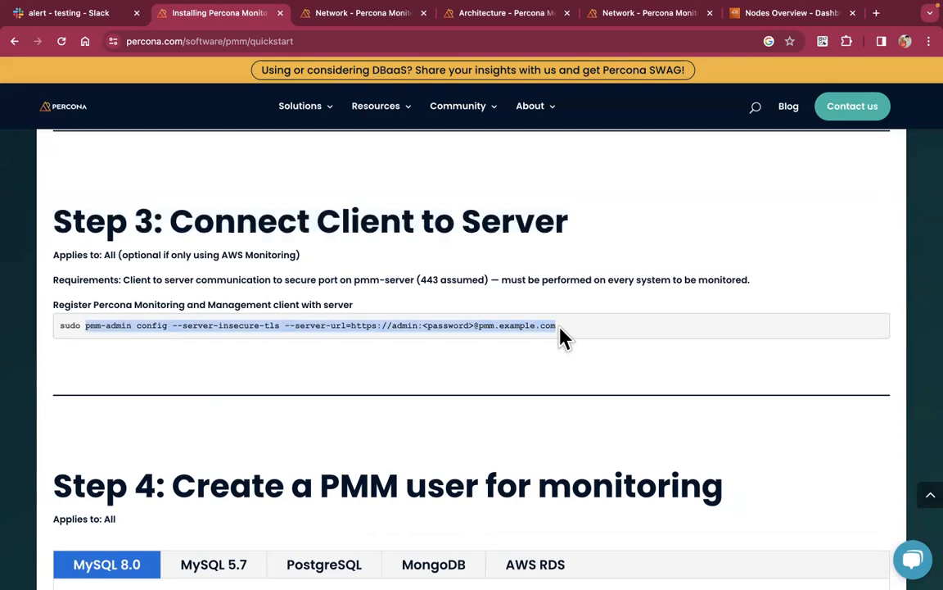
{"action": "left_click", "coordinate": [562, 338]}
{"action": "key", "text": "ctrl+Left"}
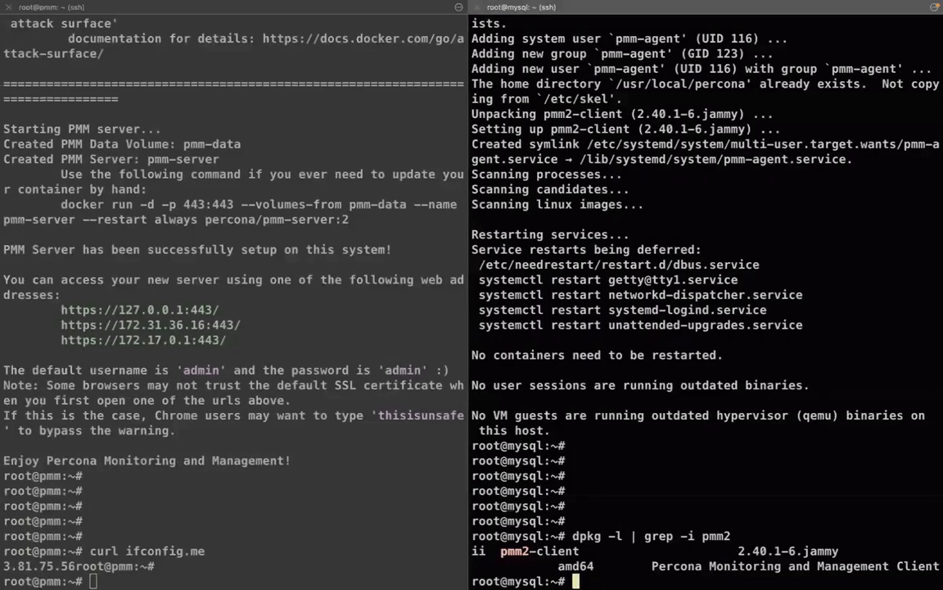
Paste the pmm-admin config --server-insecure-tls command at the mysql node's prompt
{"action": "key", "text": "Return"}
{"action": "key", "text": "Return"}
{"action": "key", "text": "Return"}
{"action": "key", "text": "Return"}
{"action": "key", "text": "Return"}
{"action": "key", "text": "Return"}
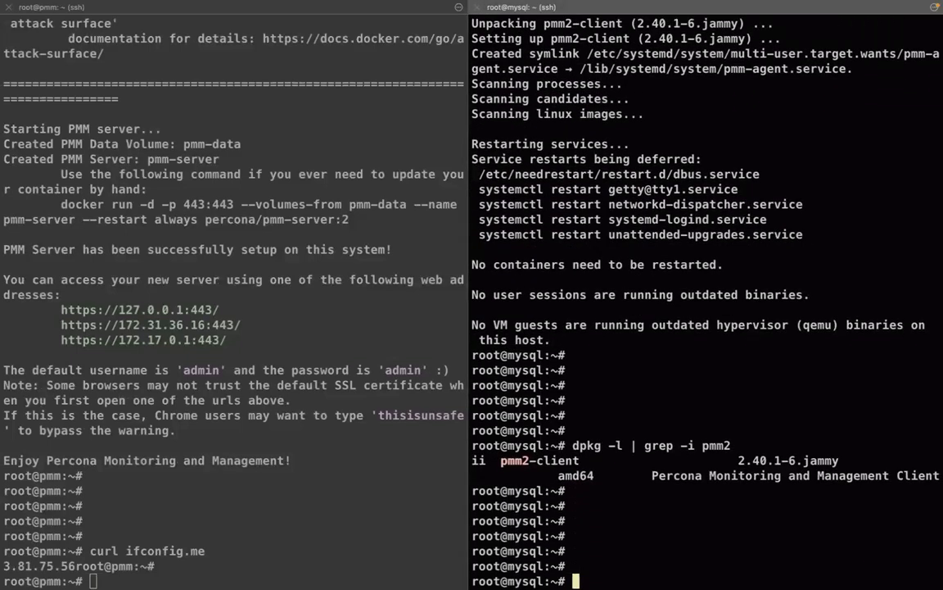
{"action": "key", "text": "super+v"}
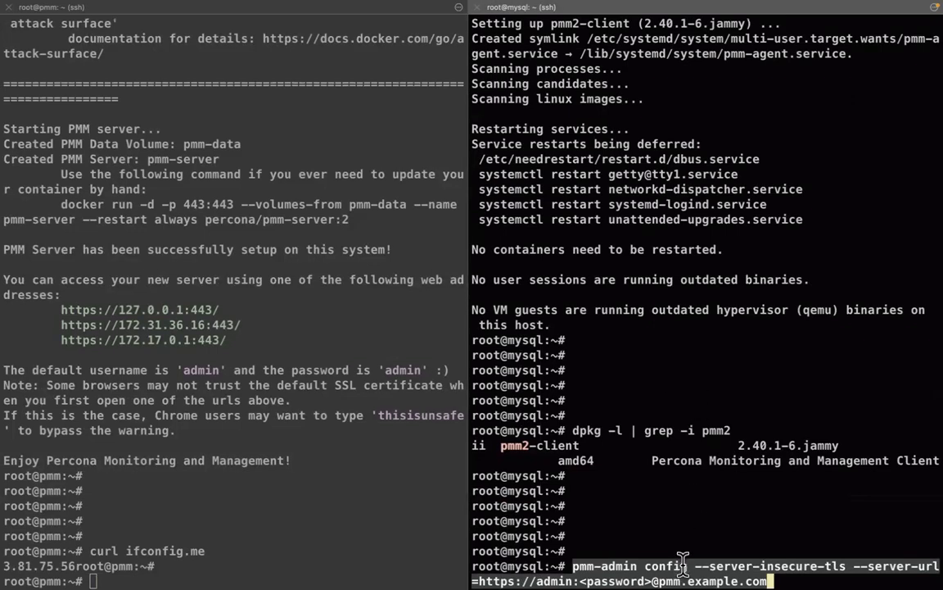
{"action": "double_click", "coordinate": [608, 565]}
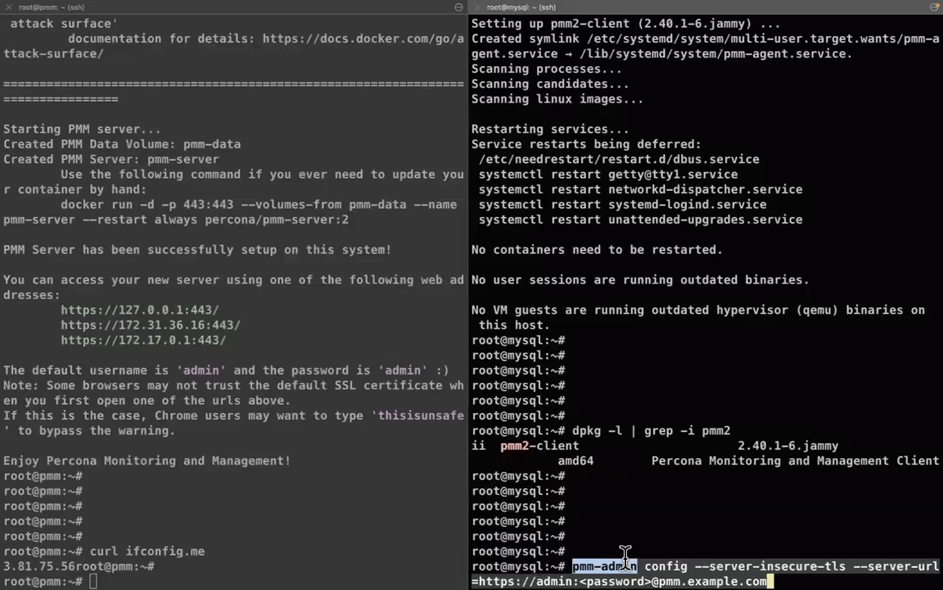
Replace the <password> placeholder in the server URL with the admin password
{"action": "key", "text": "Left"}
{"action": "key", "text": "Left"}
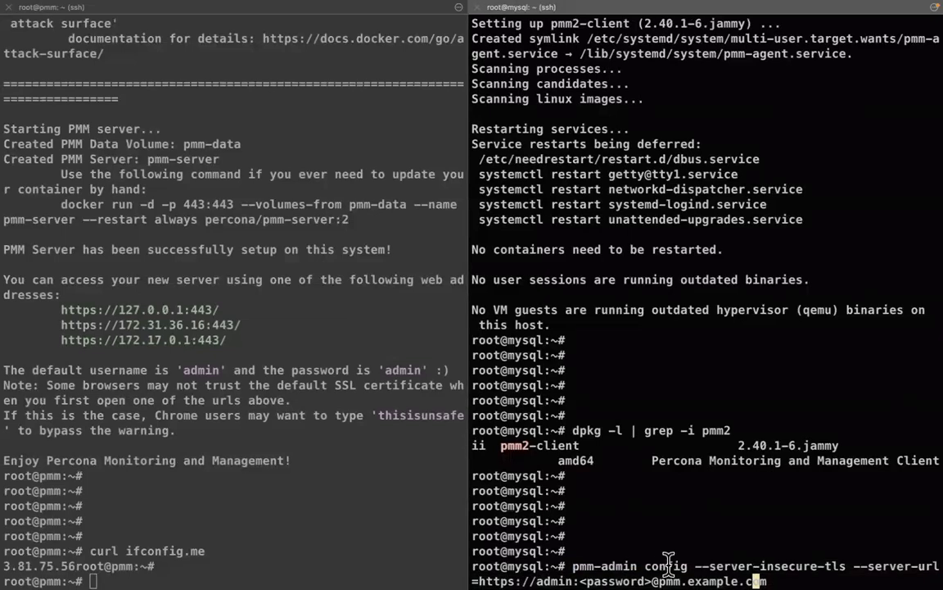
{"action": "double_click", "coordinate": [669, 565]}
{"action": "key", "text": "Left"}
{"action": "key", "text": "Left"}
{"action": "key", "text": "Left"}
{"action": "key", "text": "Left"}
{"action": "key", "text": "Left"}
{"action": "key", "text": "Left"}
{"action": "key", "text": "Left"}
{"action": "key", "text": "Left"}
{"action": "key", "text": "Left"}
{"action": "key", "text": "Left"}
{"action": "key", "text": "Left"}
{"action": "key", "text": "Left"}
{"action": "key", "text": "Left"}
{"action": "key", "text": "Left"}
{"action": "key", "text": "Left"}
{"action": "key", "text": "Left"}
{"action": "key", "text": "Left"}
{"action": "key", "text": "Left"}
{"action": "key", "text": "Left"}
{"action": "key", "text": "Left"}
{"action": "key", "text": "Left"}
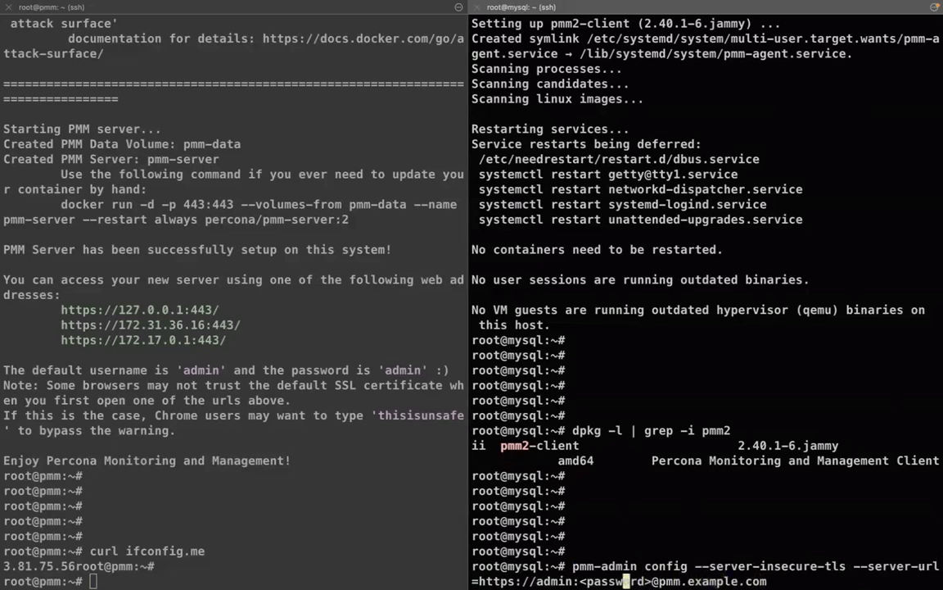
{"action": "key", "text": "Right"}
{"action": "key", "text": "Right"}
{"action": "key", "text": "Right"}
{"action": "key", "text": "Right"}
{"action": "key", "text": "Right"}
{"action": "key", "text": "Right"}
{"action": "key", "text": "Right"}
{"action": "key", "text": "BackSpace"}
{"action": "key", "text": "BackSpace"}
{"action": "key", "text": "BackSpace"}
{"action": "key", "text": "BackSpace"}
{"action": "key", "text": "BackSpace"}
{"action": "key", "text": "BackSpace"}
{"action": "key", "text": "BackSpace"}
{"action": "key", "text": "BackSpace"}
{"action": "key", "text": "BackSpace"}
{"action": "key", "text": "BackSpace"}
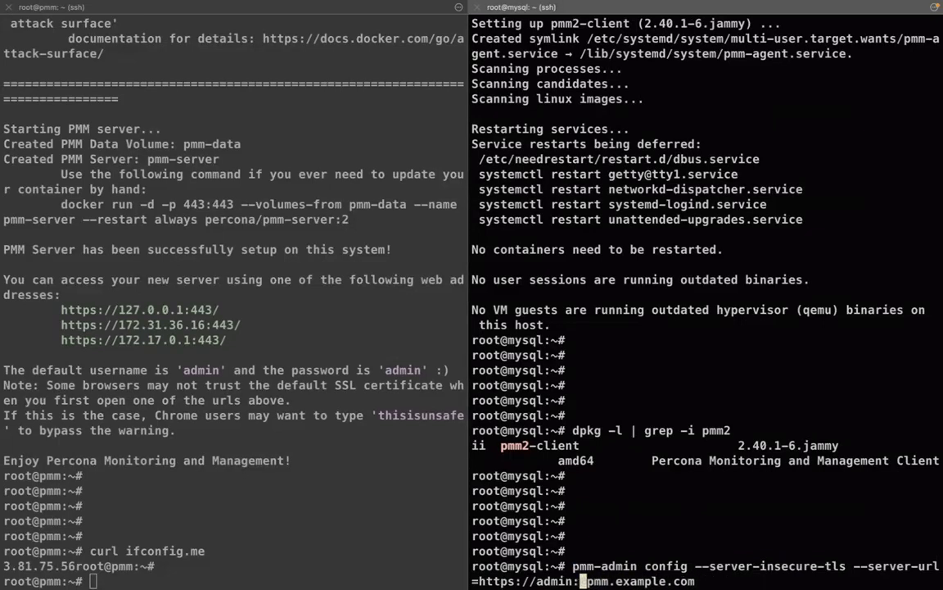
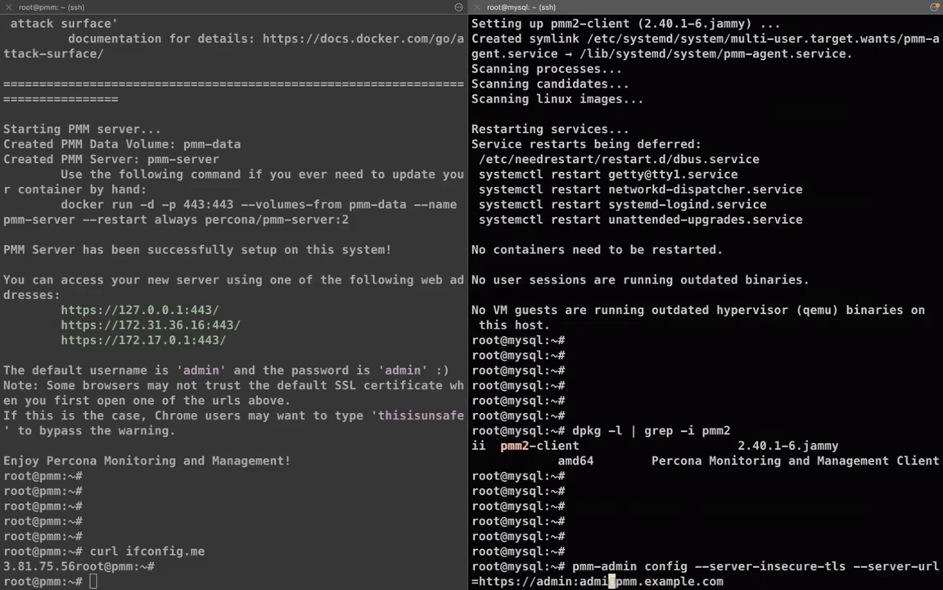
Erase the example host name pmm.example.com from the server URL
{"action": "key", "text": "Right"}
{"action": "key", "text": "Right"}
{"action": "key", "text": "Right"}
{"action": "key", "text": "Right"}
{"action": "key", "text": "Right"}
{"action": "key", "text": "Right"}
{"action": "key", "text": "Right"}
{"action": "key", "text": "Right"}
{"action": "key", "text": "Right"}
{"action": "key", "text": "Right"}
{"action": "key", "text": "Right"}
{"action": "key", "text": "Right"}
{"action": "key", "text": "Right"}
{"action": "key", "text": "Right"}
{"action": "key", "text": "Right"}
{"action": "key", "text": "Right"}
{"action": "key", "text": "BackSpace"}
{"action": "key", "text": "BackSpace"}
{"action": "key", "text": "BackSpace"}
{"action": "key", "text": "BackSpace"}
{"action": "key", "text": "BackSpace"}
{"action": "key", "text": "BackSpace"}
{"action": "key", "text": "BackSpace"}
{"action": "key", "text": "BackSpace"}
{"action": "key", "text": "BackSpace"}
{"action": "key", "text": "BackSpace"}
{"action": "key", "text": "BackSpace"}
{"action": "key", "text": "BackSpace"}
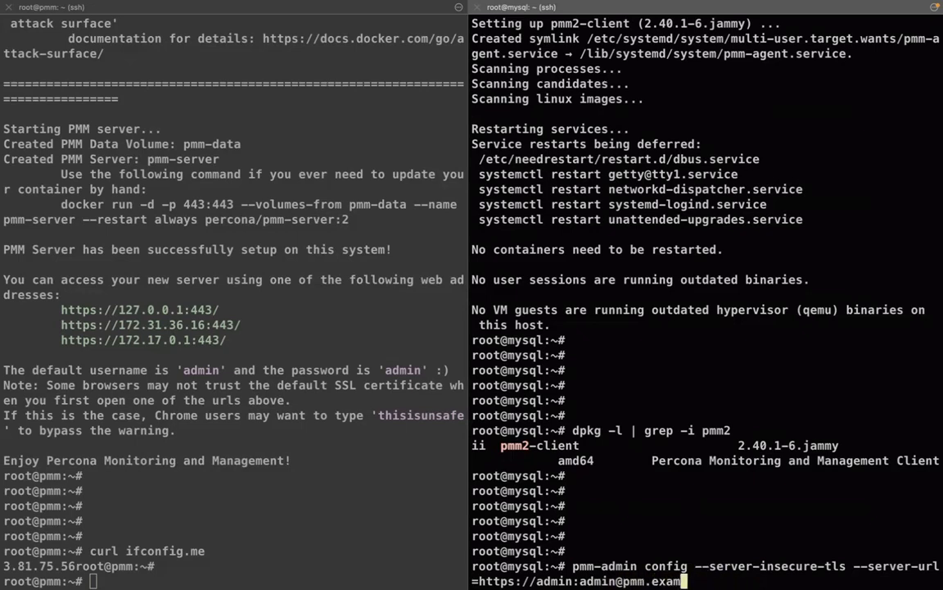
{"action": "key", "text": "BackSpace"}
{"action": "key", "text": "BackSpace"}
{"action": "key", "text": "BackSpace"}
Look up the PMM server's private IP 172.31.36.16 with hostname -I and copy it
{"action": "left_click", "coordinate": [240, 442]}
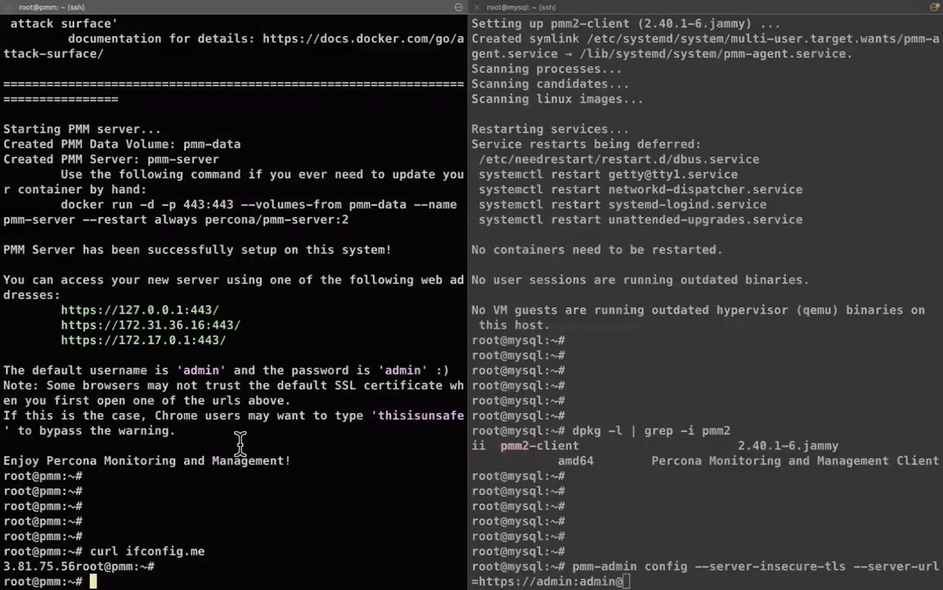
{"action": "type", "text": "hostname"}
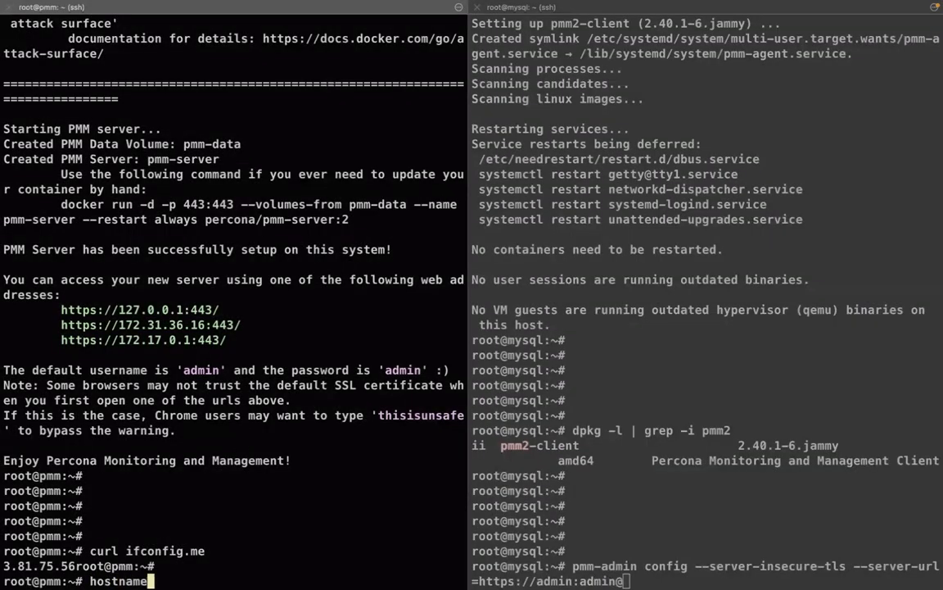
{"action": "type", "text": " -I"}
{"action": "key", "text": "Return"}
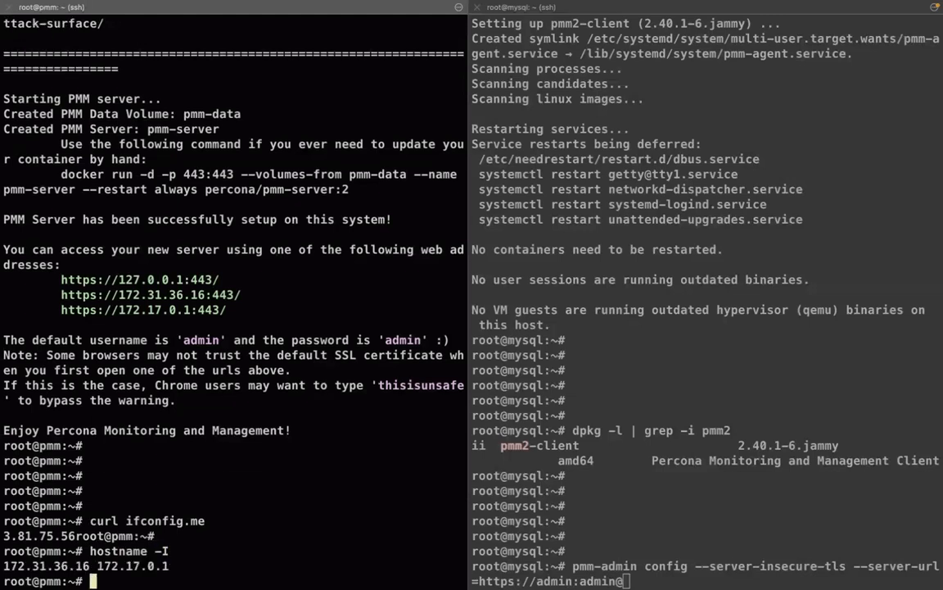
{"action": "double_click", "coordinate": [74, 565]}
{"action": "key", "text": "super+c"}
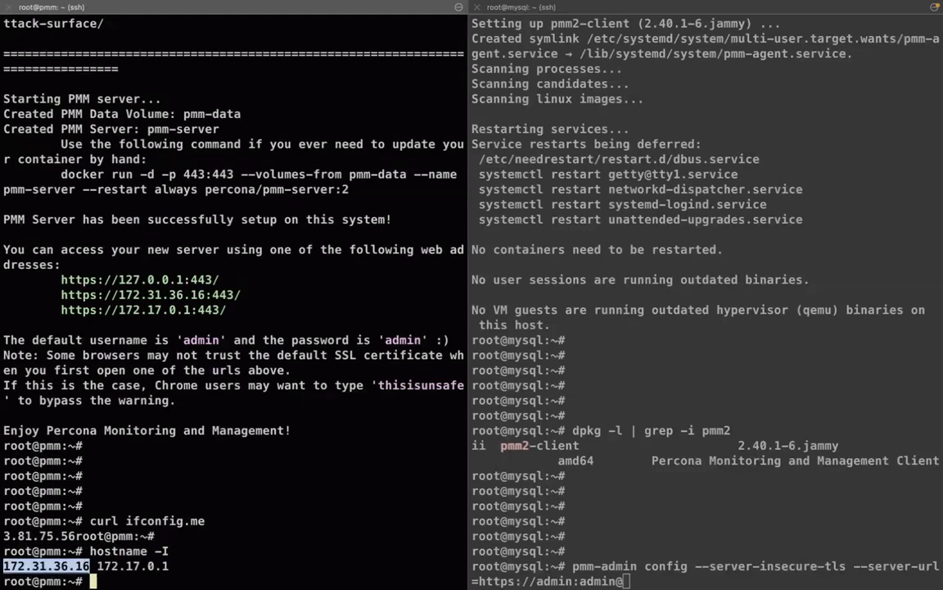
Insert 172.31.36.16 into the mysql command's server URL and run the registration
{"action": "left_click", "coordinate": [752, 530]}
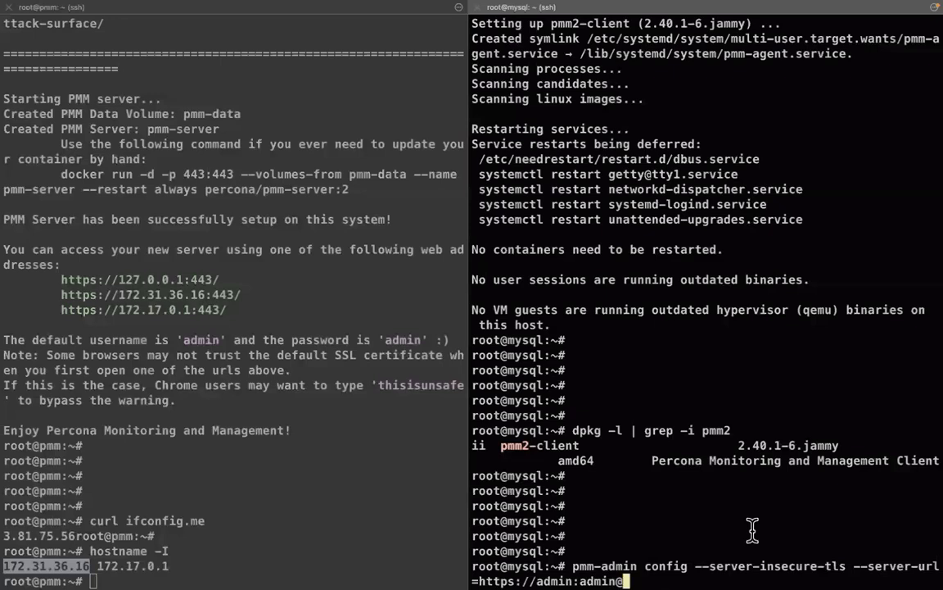
{"action": "key", "text": "super+v"}
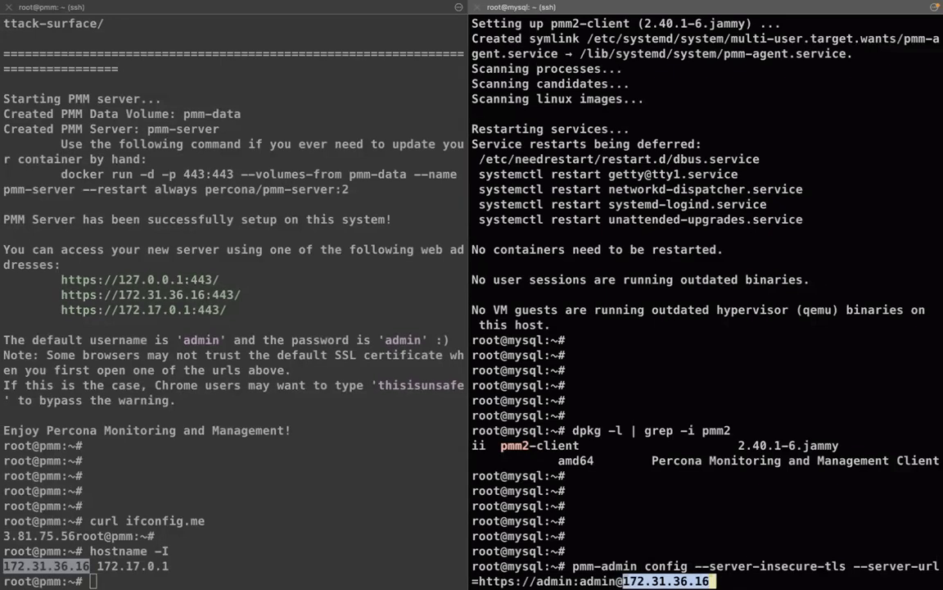
{"action": "left_click", "coordinate": [732, 527]}
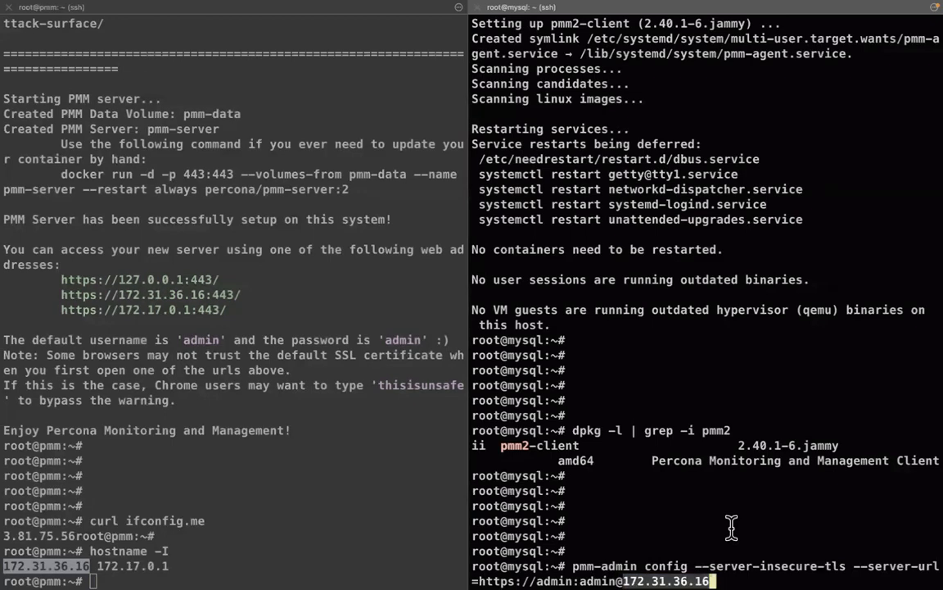
{"action": "key", "text": "Return"}
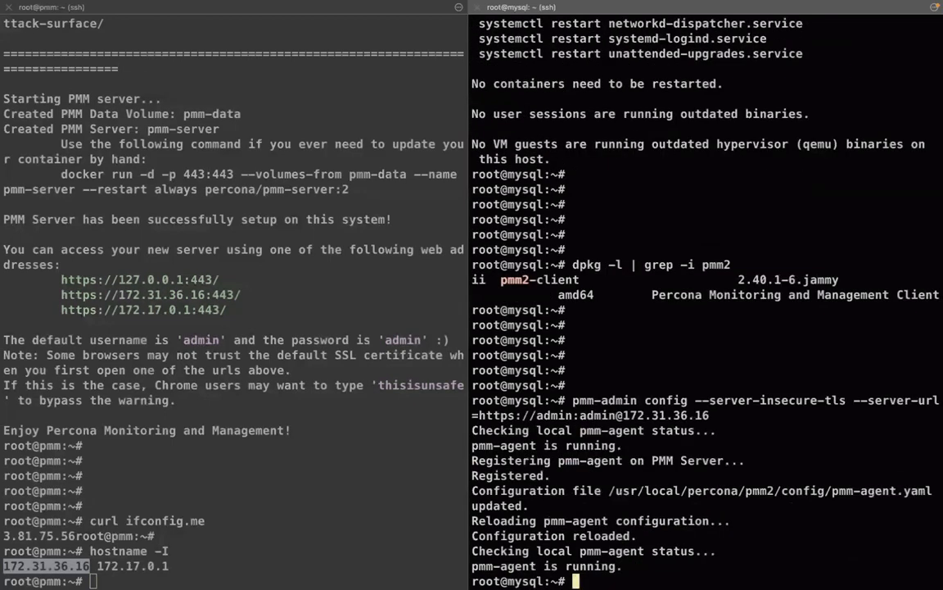
{"action": "key", "text": "Return"}
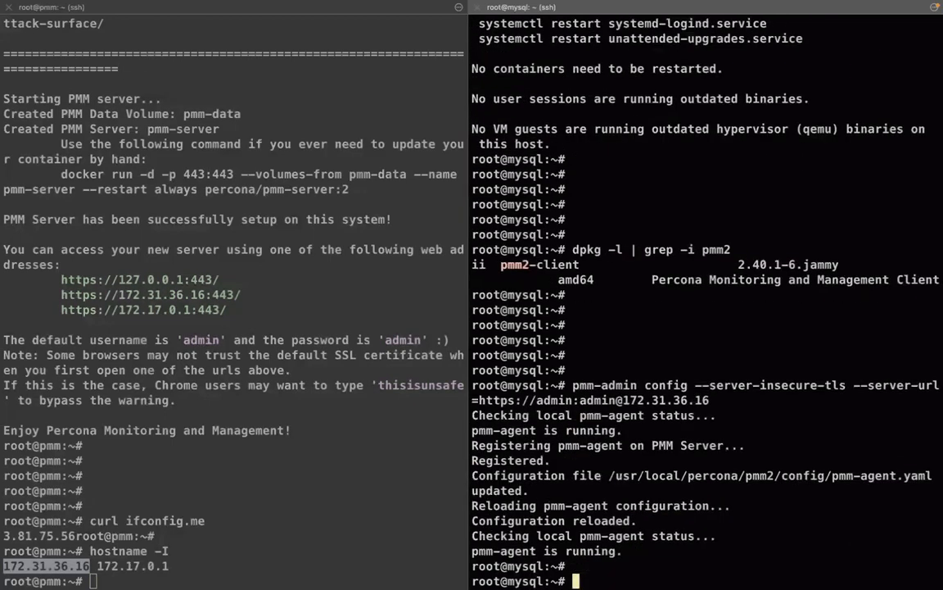
Review the Registered output and copy the pmm-agent.yaml config file path
{"action": "triple_click", "coordinate": [589, 445]}
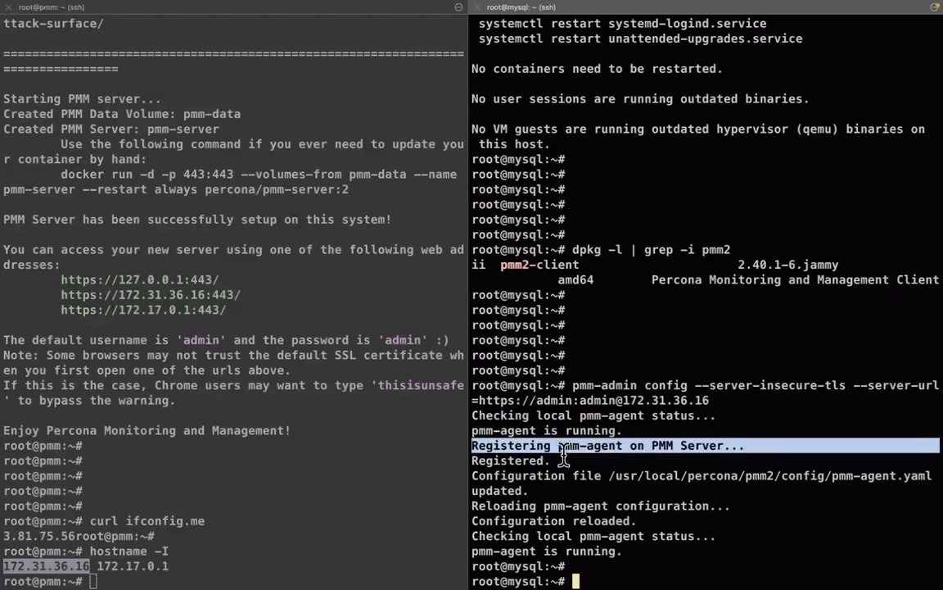
{"action": "left_click", "coordinate": [512, 452]}
{"action": "triple_click", "coordinate": [512, 457]}
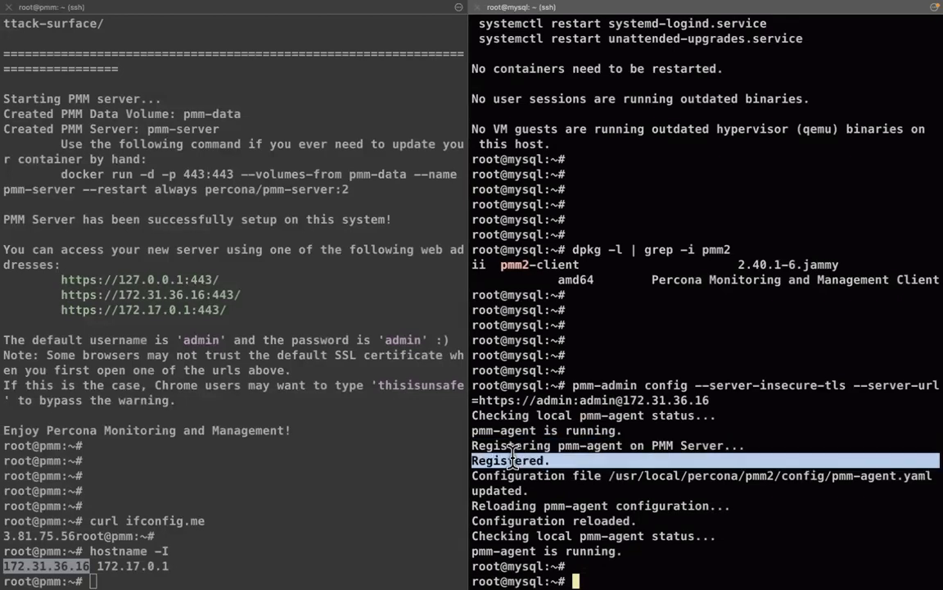
{"action": "left_click", "coordinate": [497, 476]}
{"action": "double_click", "coordinate": [497, 476]}
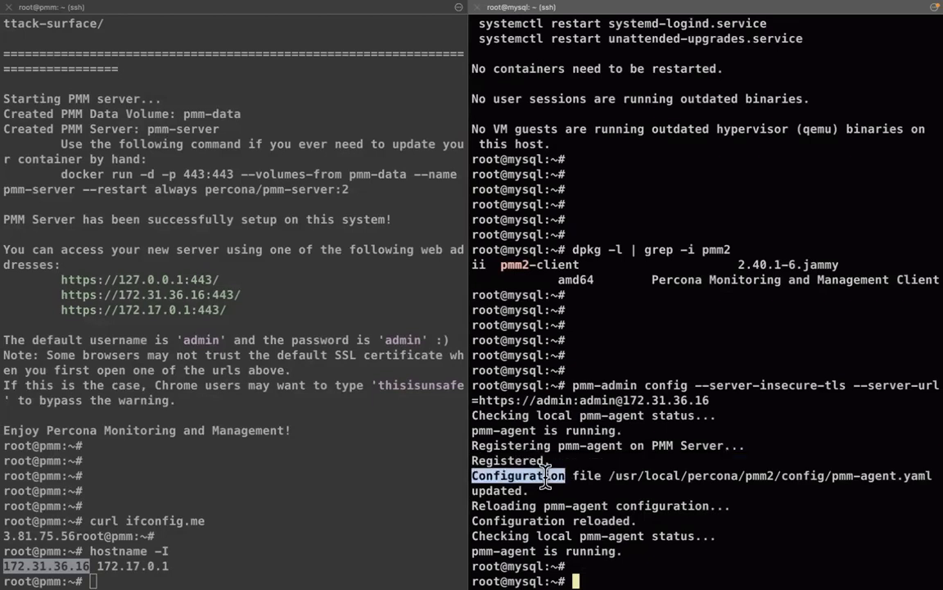
{"action": "double_click", "coordinate": [631, 477]}
{"action": "key", "text": "super+c"}
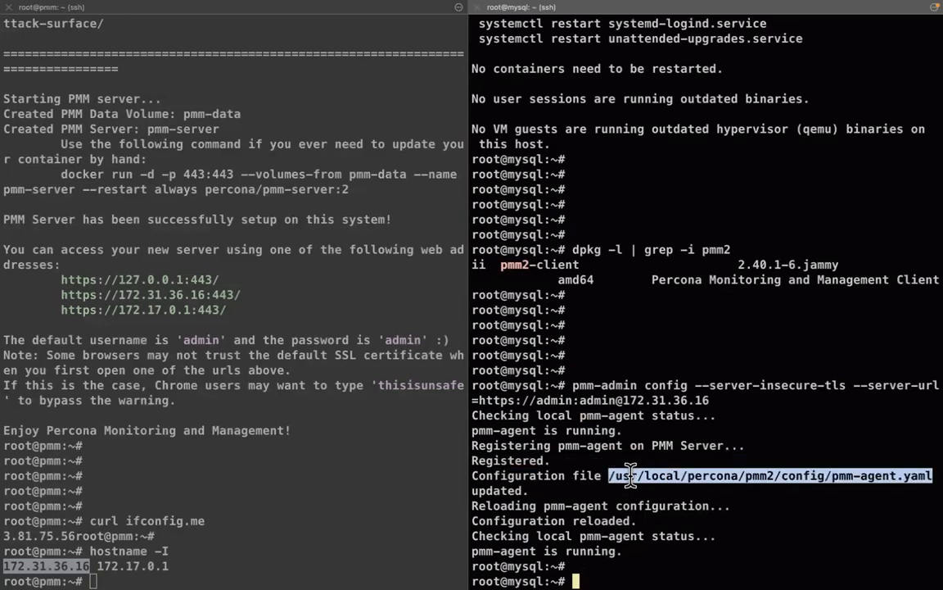
View the updated pmm-agent.yaml with less, then quit the viewer
{"action": "type", "text": "less"}
{"action": "key", "text": "super+v"}
{"action": "key", "text": "Return"}
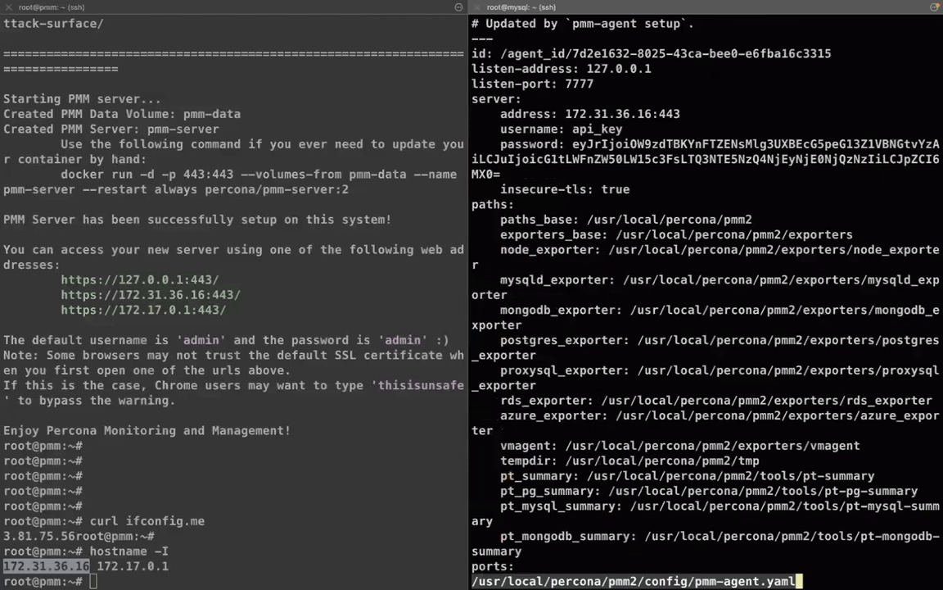
{"action": "key", "text": "Down"}
{"action": "key", "text": "q"}
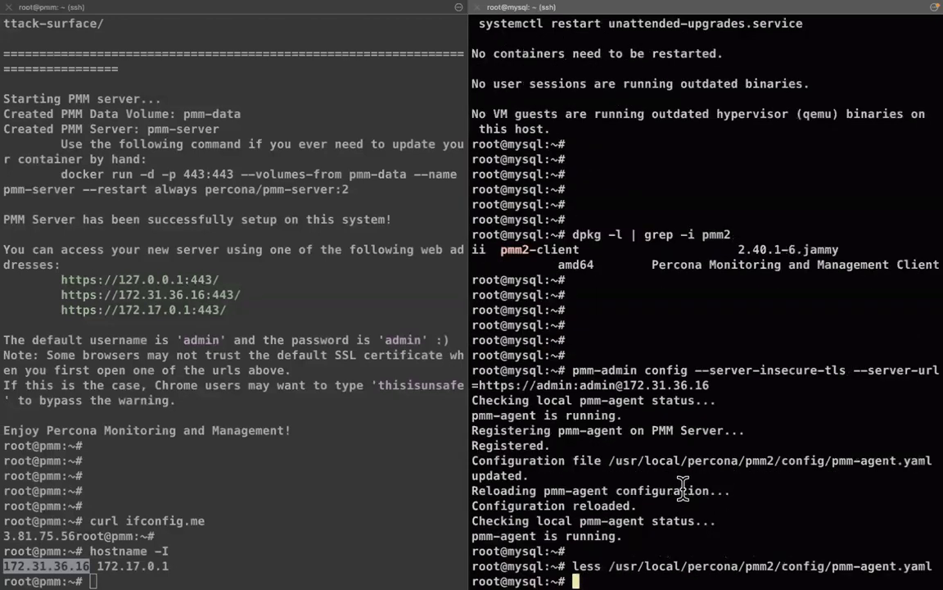
Run pmm-admin list, confirming pmm_agent Connected and node_exporter and vmagent Running
{"action": "triple_click", "coordinate": [620, 536]}
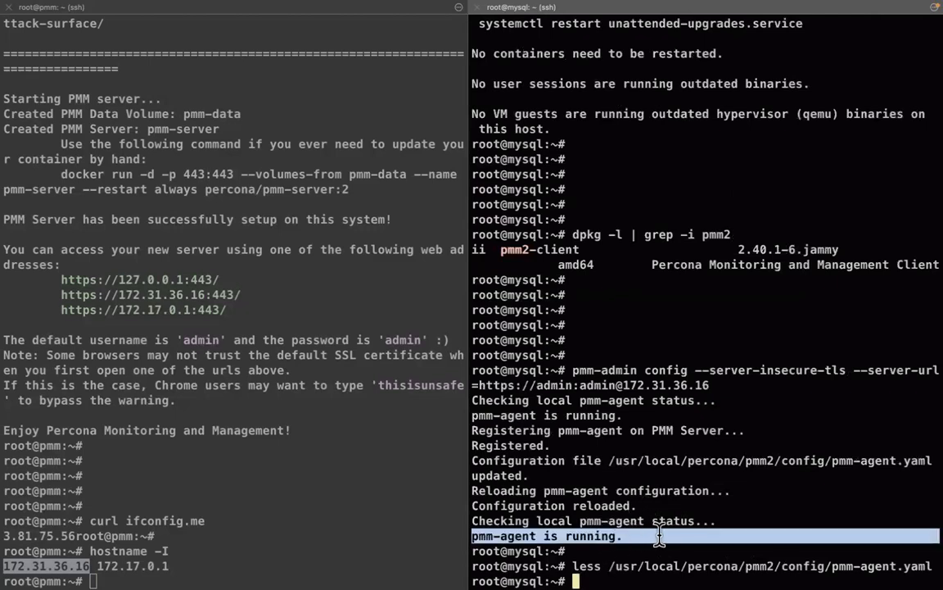
{"action": "left_click", "coordinate": [660, 536]}
{"action": "key", "text": "Return"}
{"action": "key", "text": "Return"}
{"action": "key", "text": "Return"}
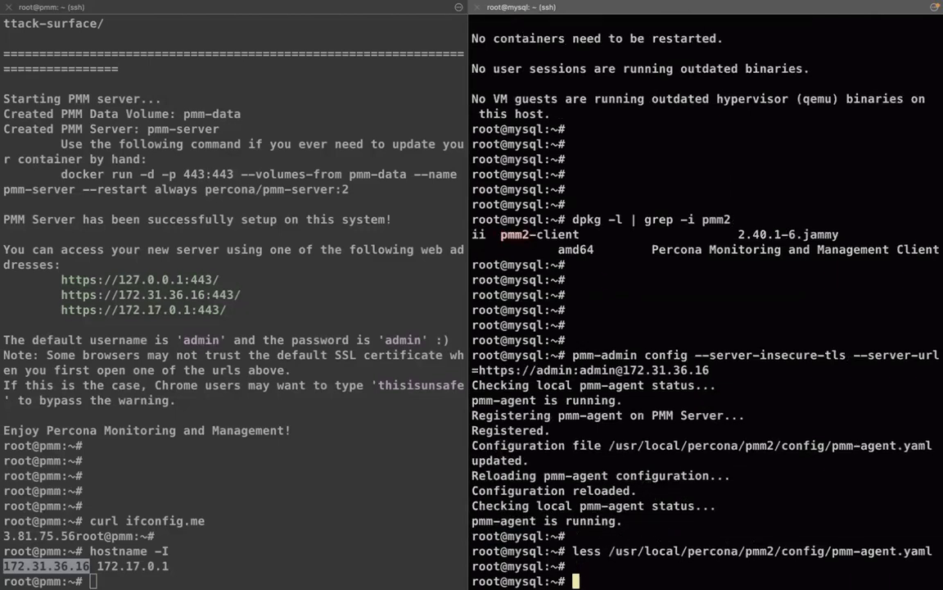
{"action": "type", "text": "pmm"}
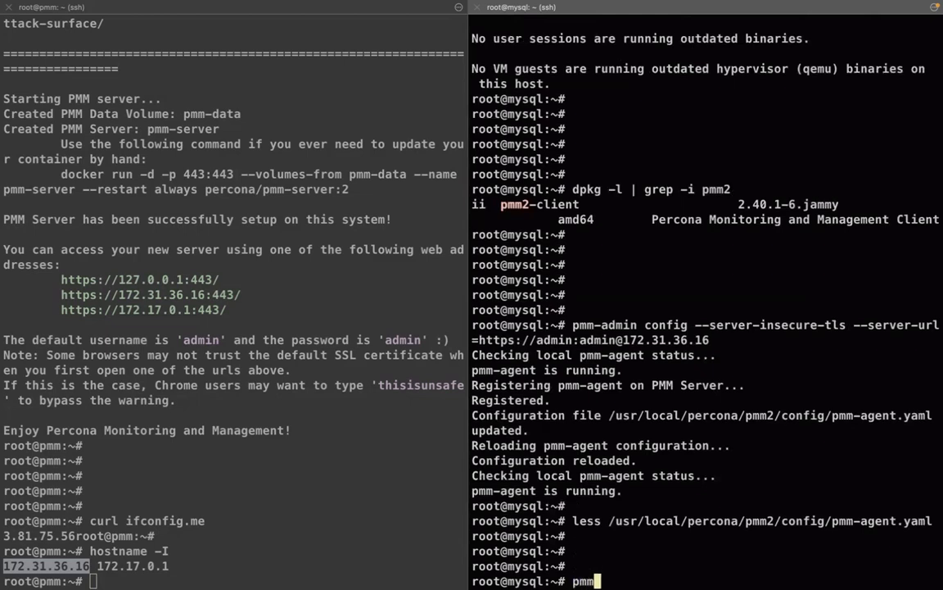
{"action": "type", "text": "-admin list"}
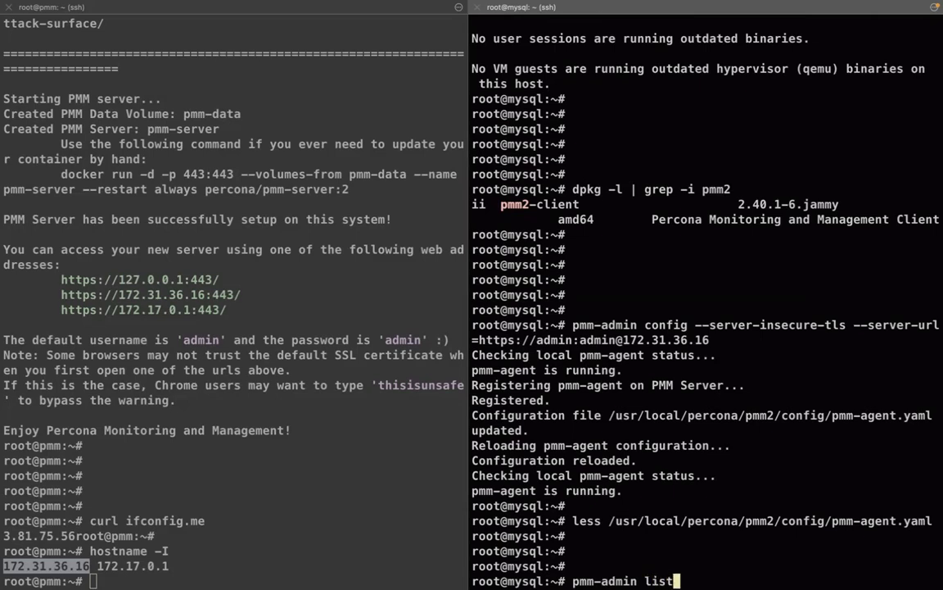
{"action": "key", "text": "Return"}
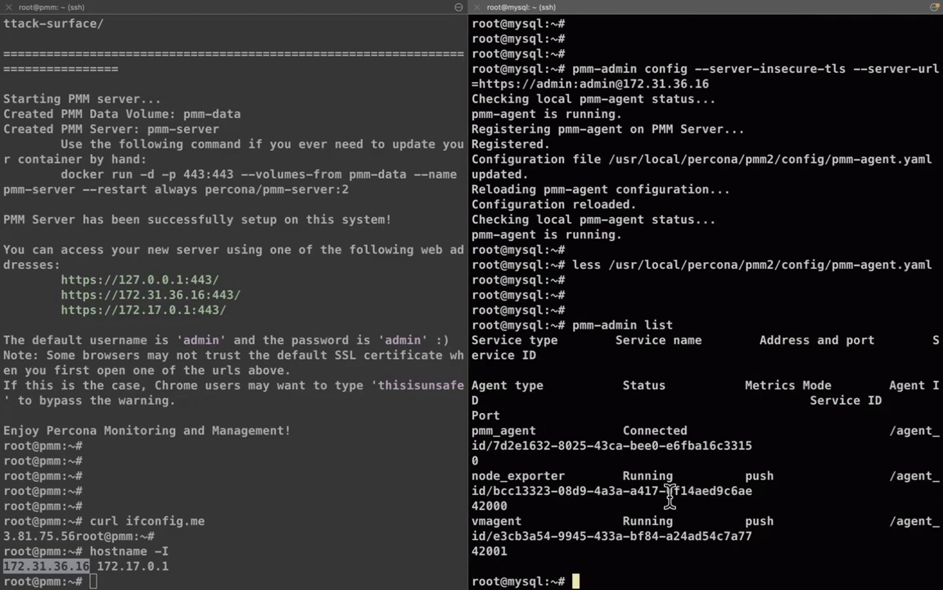
{"action": "double_click", "coordinate": [524, 473]}
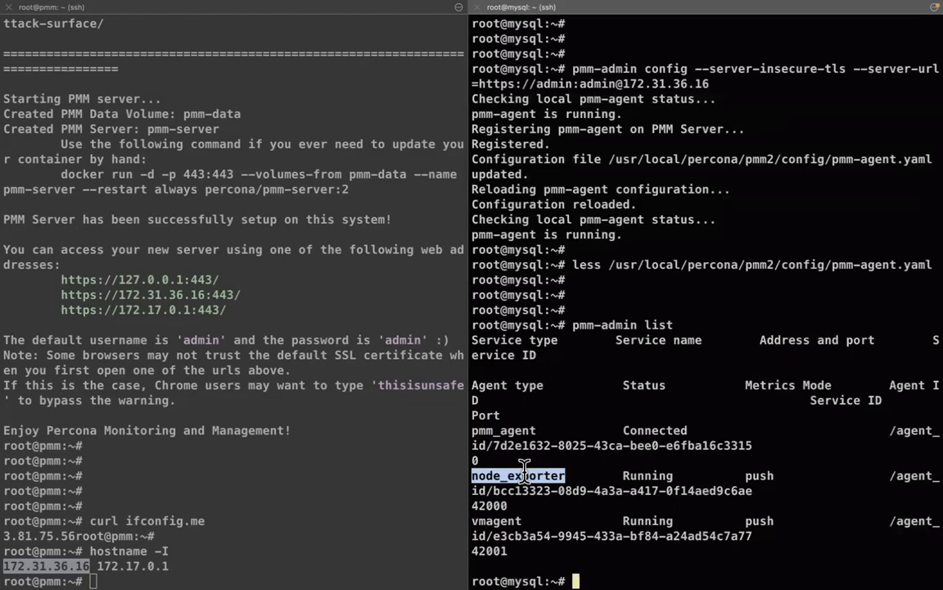
{"action": "left_click", "coordinate": [559, 338]}
Filter the Nodes Overview dashboard to the mysql node only, deselecting pmm-server
{"action": "key", "text": "ctrl+Right"}
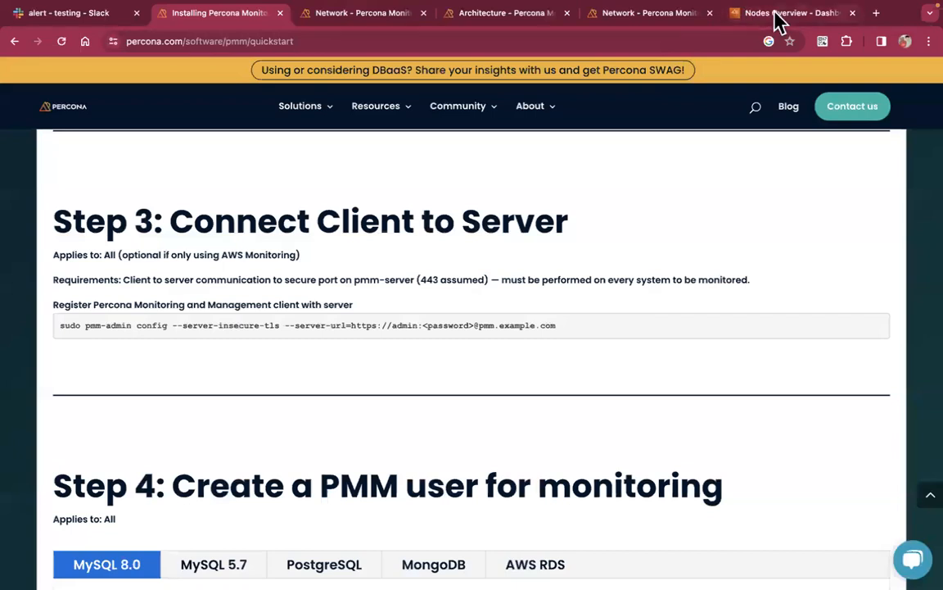
{"action": "left_click", "coordinate": [776, 14]}
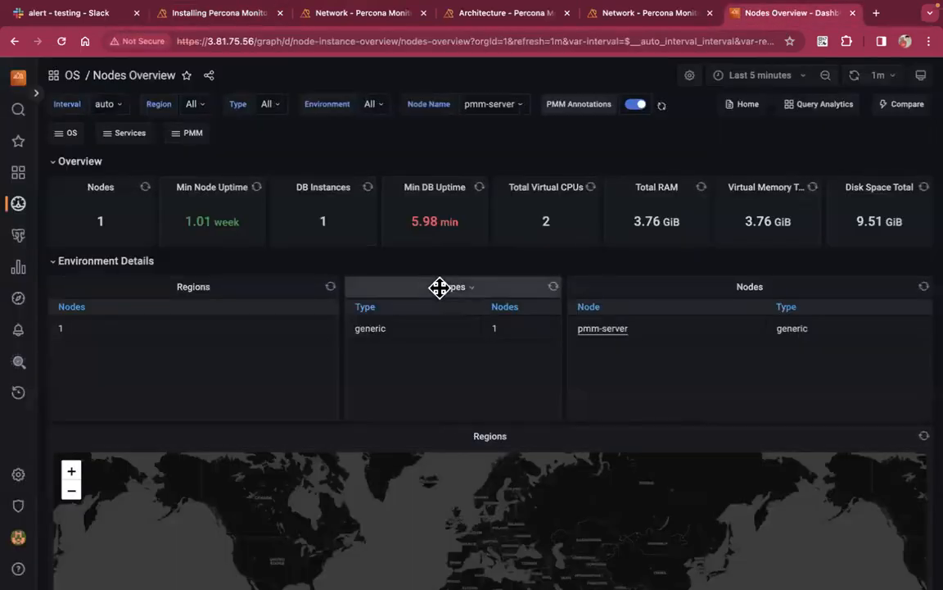
{"action": "left_click", "coordinate": [499, 105]}
{"action": "left_click", "coordinate": [523, 172]}
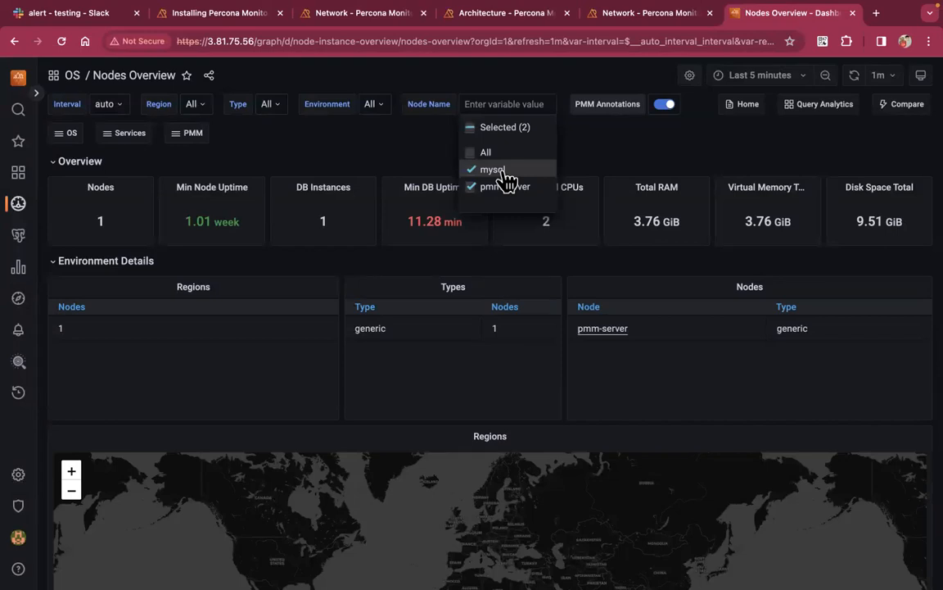
{"action": "left_click", "coordinate": [505, 188]}
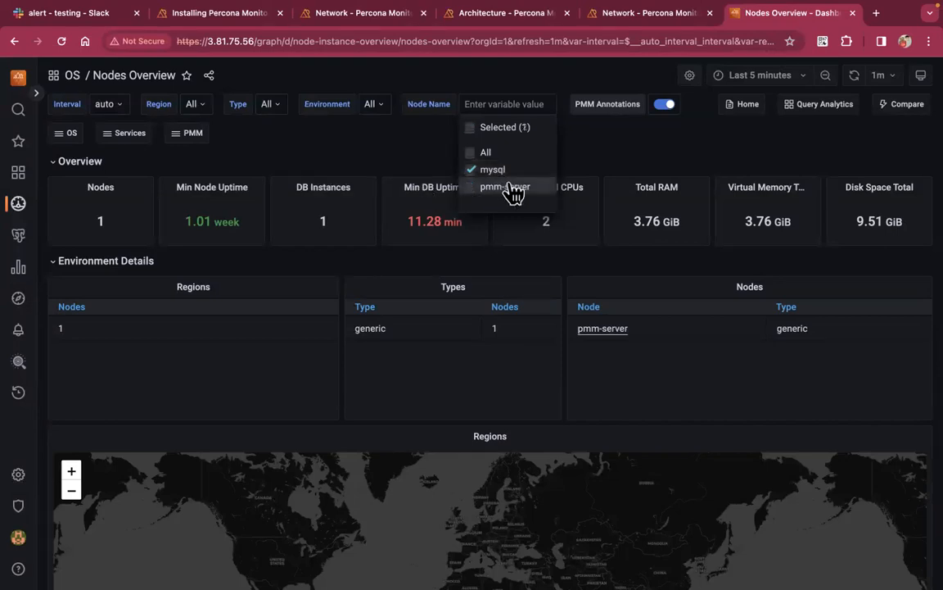
{"action": "left_click", "coordinate": [361, 149]}
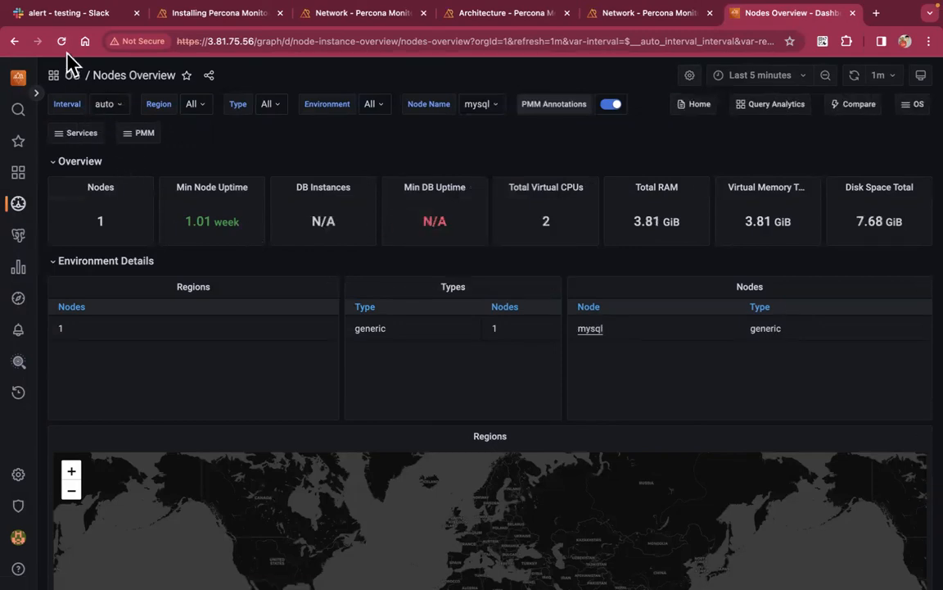
{"action": "left_click", "coordinate": [99, 77]}
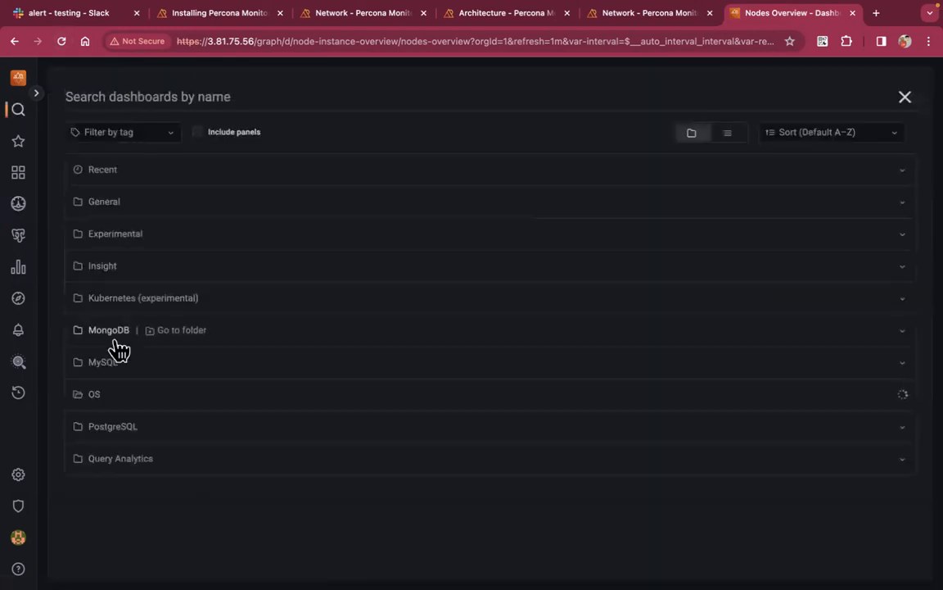
Open Disk Details for the last 5 minutes and review the mysql node's disk usage charts
{"action": "scroll", "coordinate": [123, 434], "scroll_direction": "down", "scroll_amount": 2}
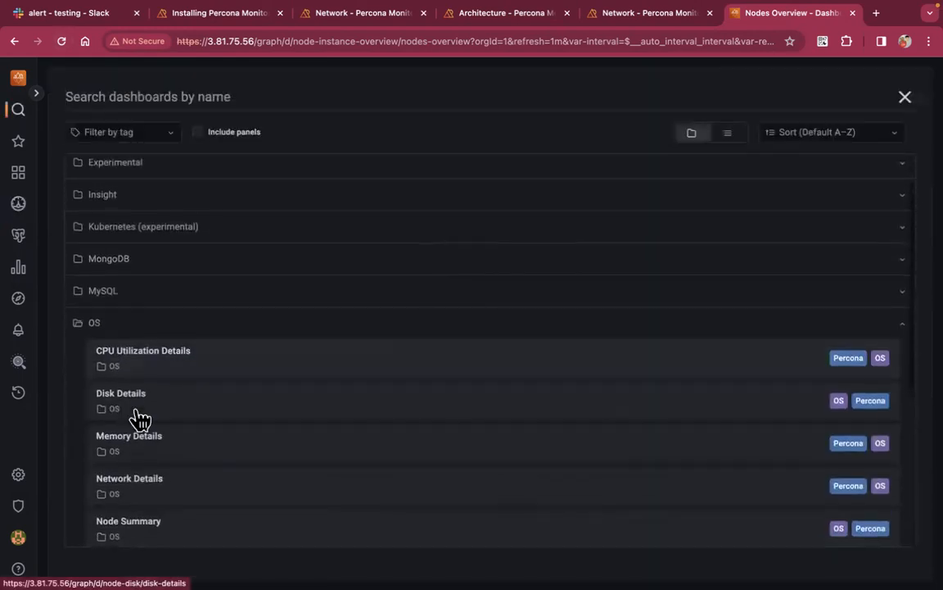
{"action": "left_click", "coordinate": [140, 409]}
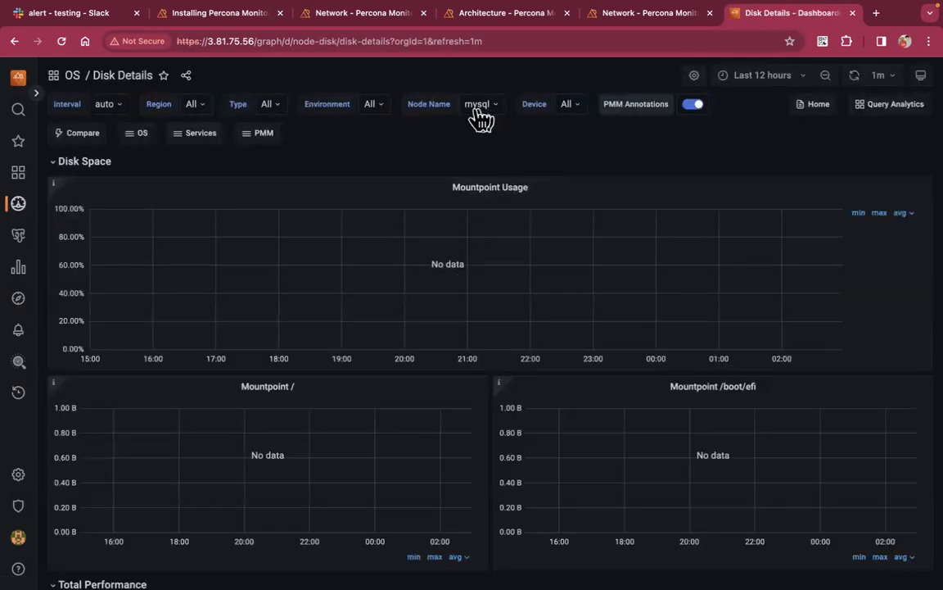
{"action": "left_click", "coordinate": [768, 78]}
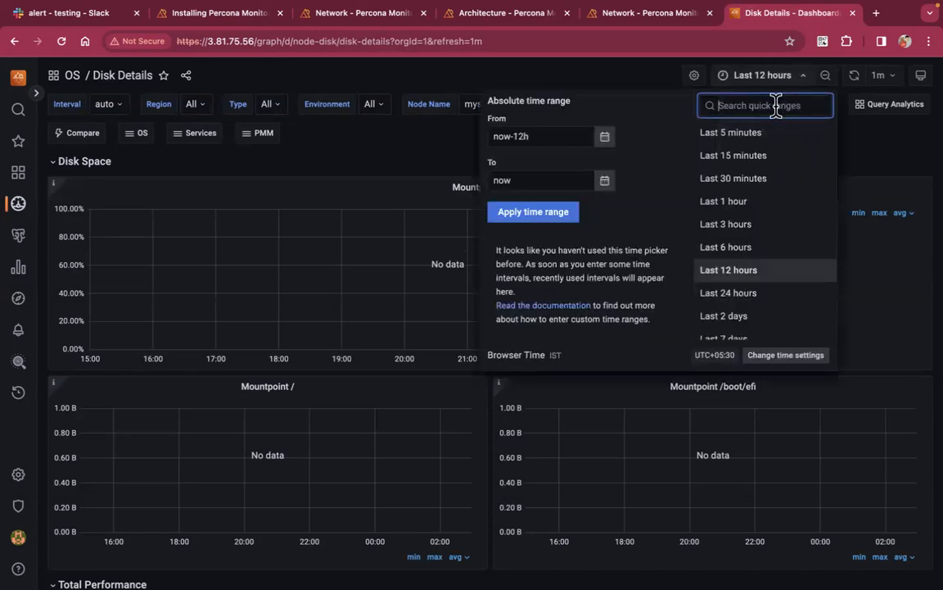
{"action": "left_click", "coordinate": [759, 136]}
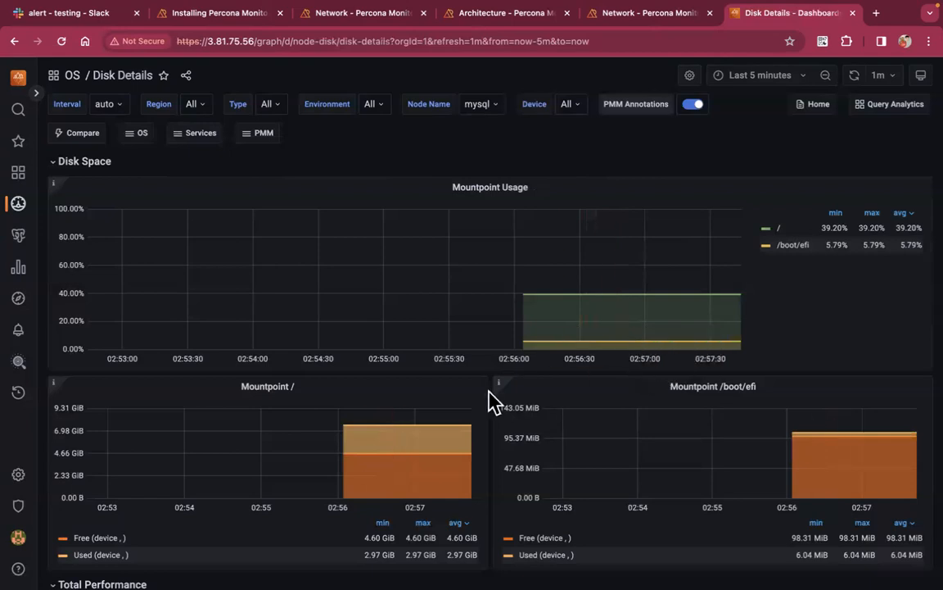
{"action": "scroll", "coordinate": [491, 401], "scroll_direction": "down", "scroll_amount": 1}
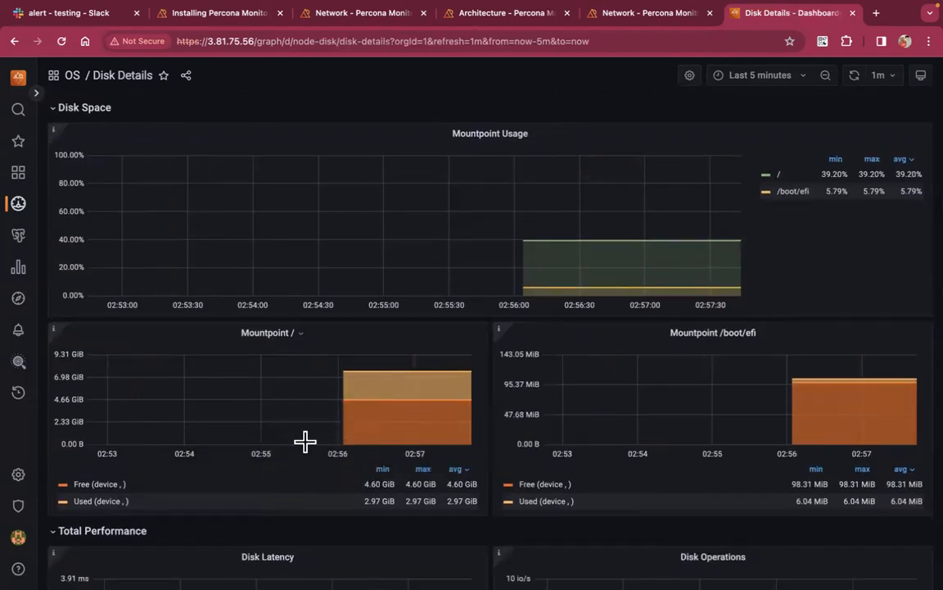
{"action": "scroll", "coordinate": [476, 380], "scroll_direction": "down", "scroll_amount": 3}
{"action": "scroll", "coordinate": [483, 392], "scroll_direction": "up", "scroll_amount": 2}
{"action": "scroll", "coordinate": [483, 396], "scroll_direction": "up", "scroll_amount": 3}
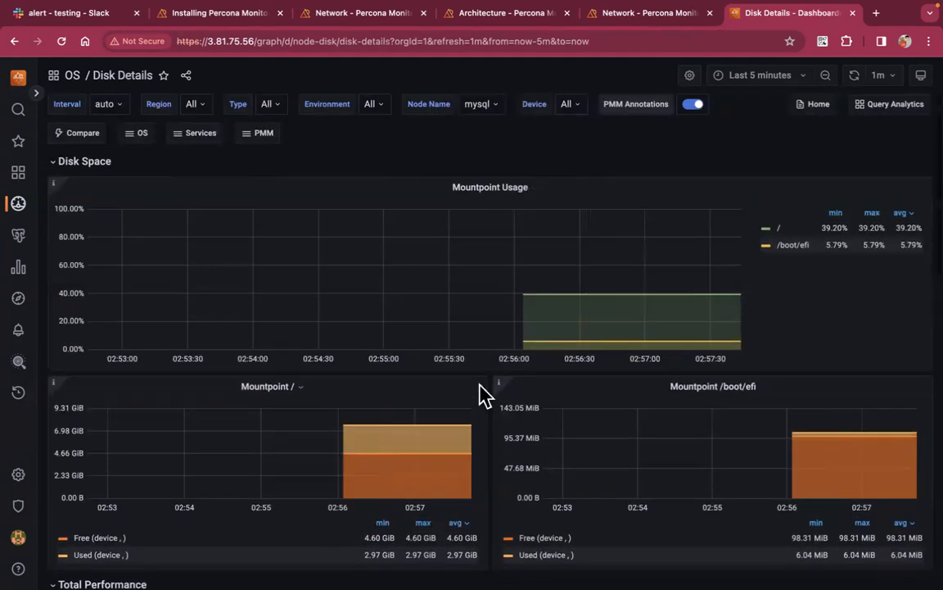
{"action": "left_click", "coordinate": [118, 81]}
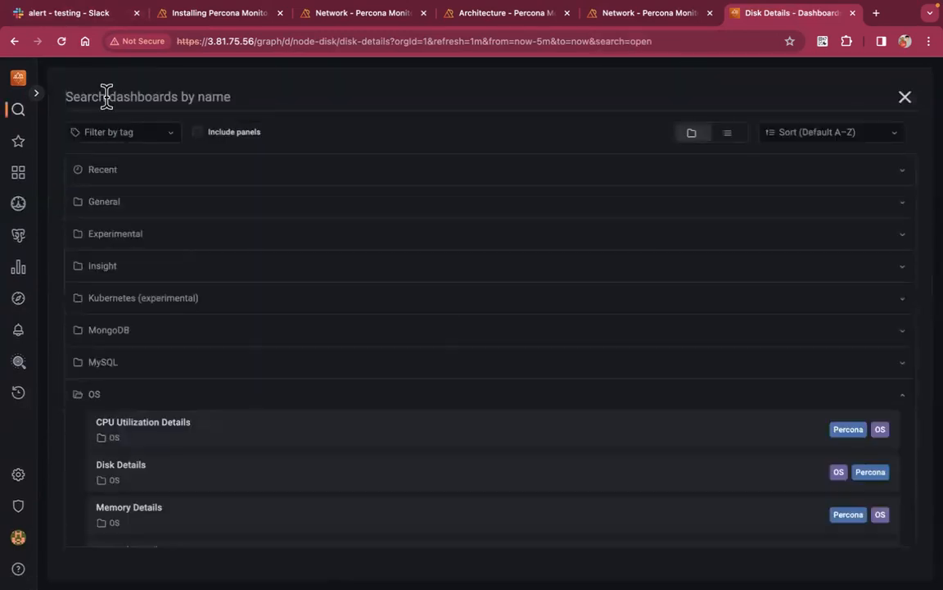
Open MySQL Instance Summary from the MySQL folder with a Last 5 minutes time range
{"action": "left_click", "coordinate": [87, 373]}
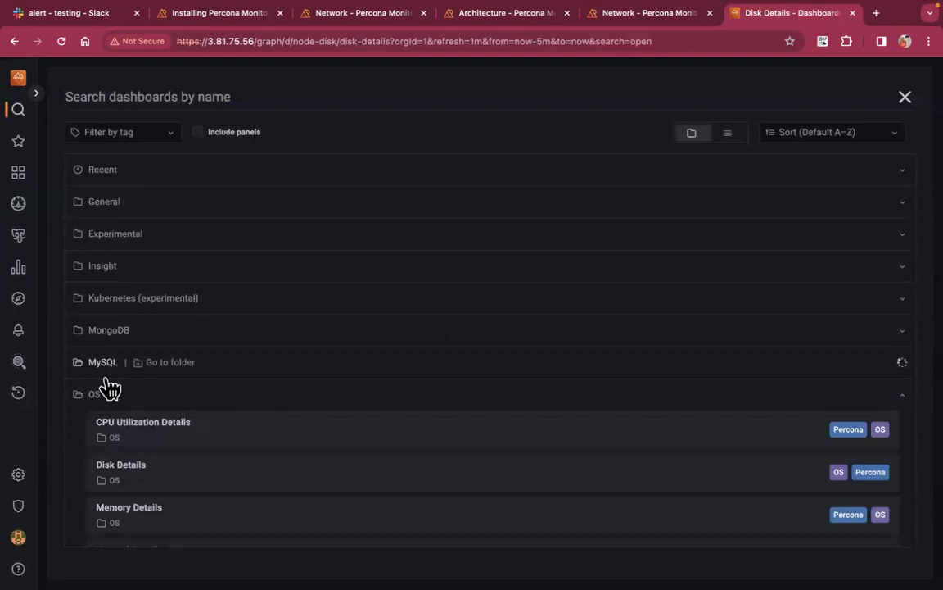
{"action": "scroll", "coordinate": [166, 410], "scroll_direction": "down", "scroll_amount": 2}
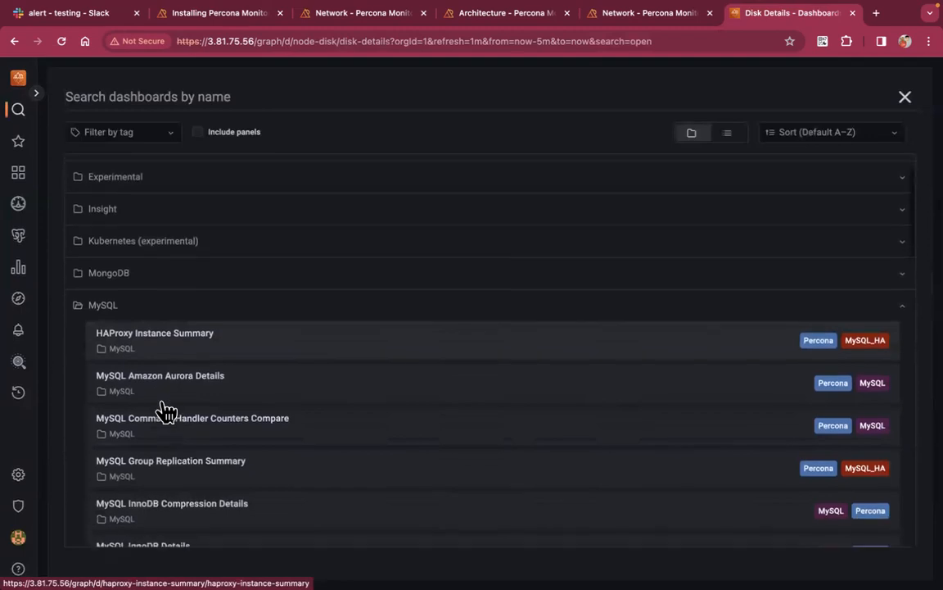
{"action": "scroll", "coordinate": [228, 488], "scroll_direction": "down", "scroll_amount": 2}
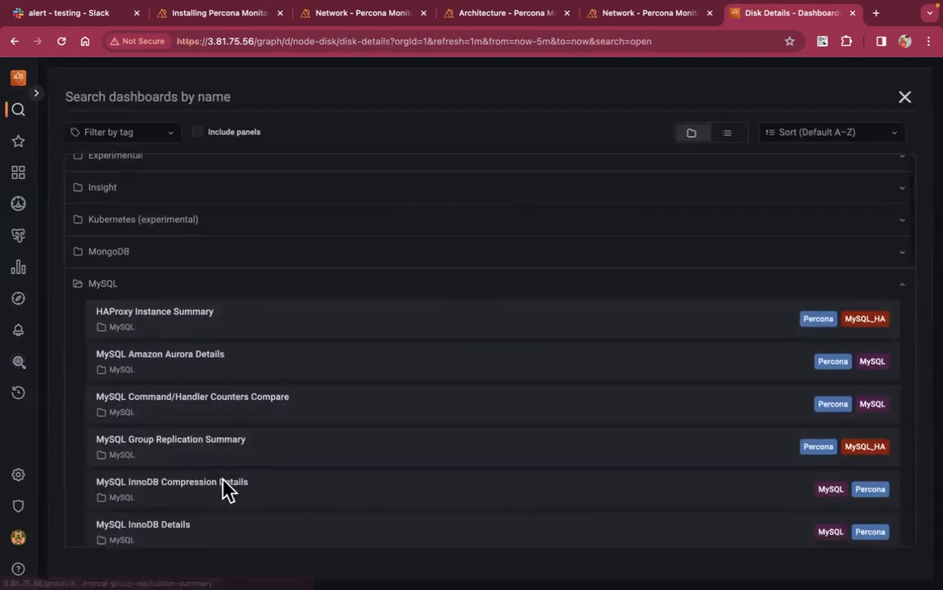
{"action": "left_click", "coordinate": [206, 499]}
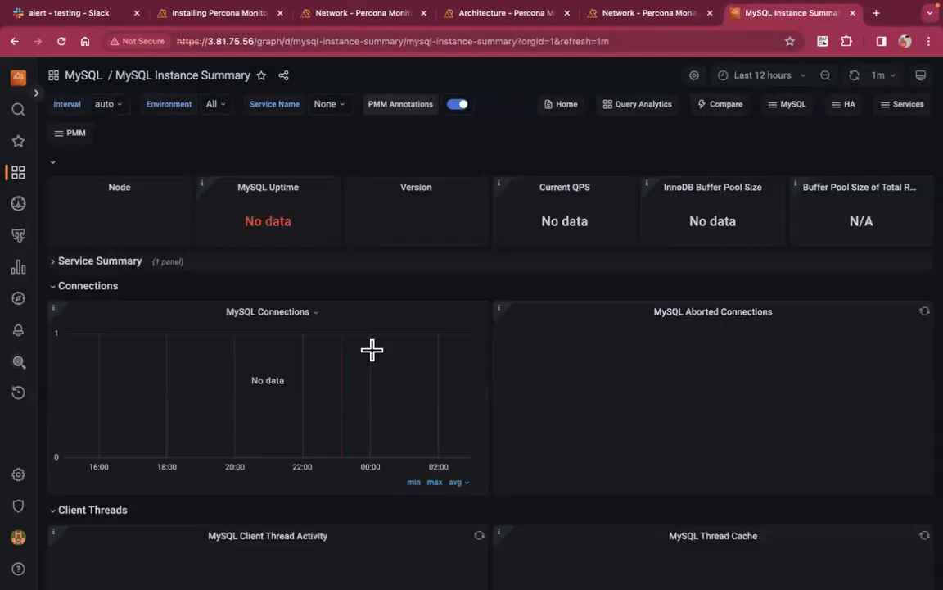
{"action": "left_click", "coordinate": [762, 75]}
{"action": "left_click", "coordinate": [750, 137]}
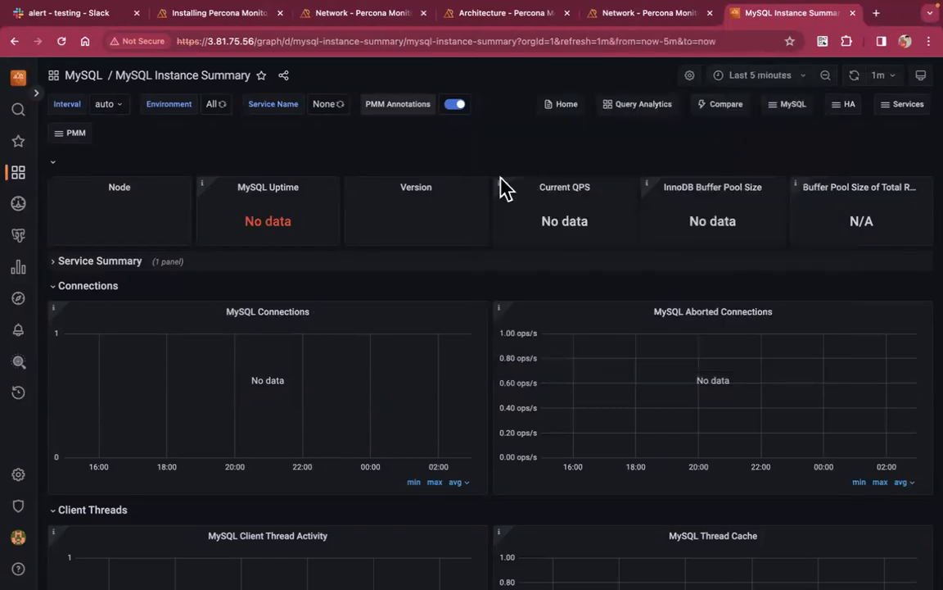
Check the Service Name and Environment filter choices, finding no MySQL service yet
{"action": "left_click", "coordinate": [325, 104]}
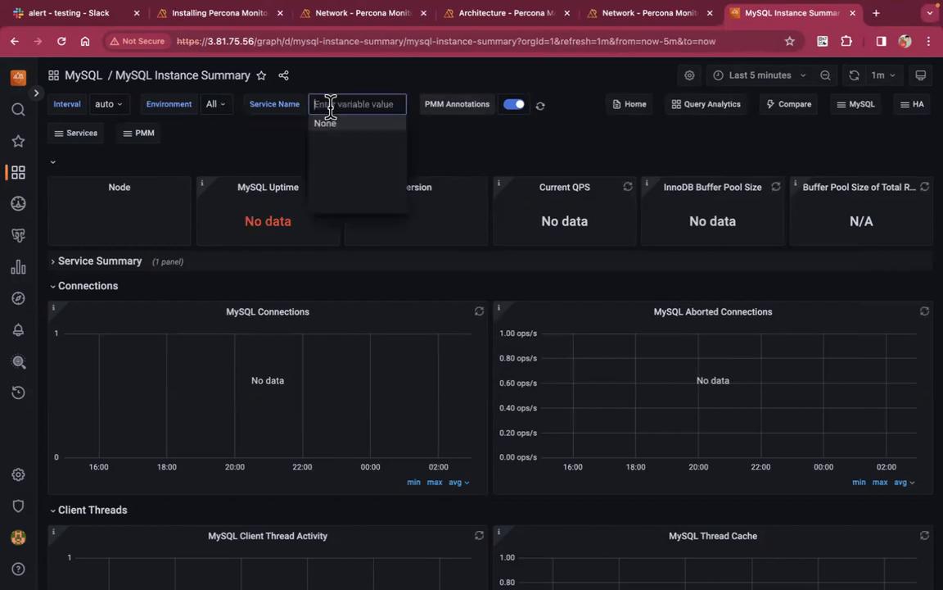
{"action": "left_click", "coordinate": [295, 123]}
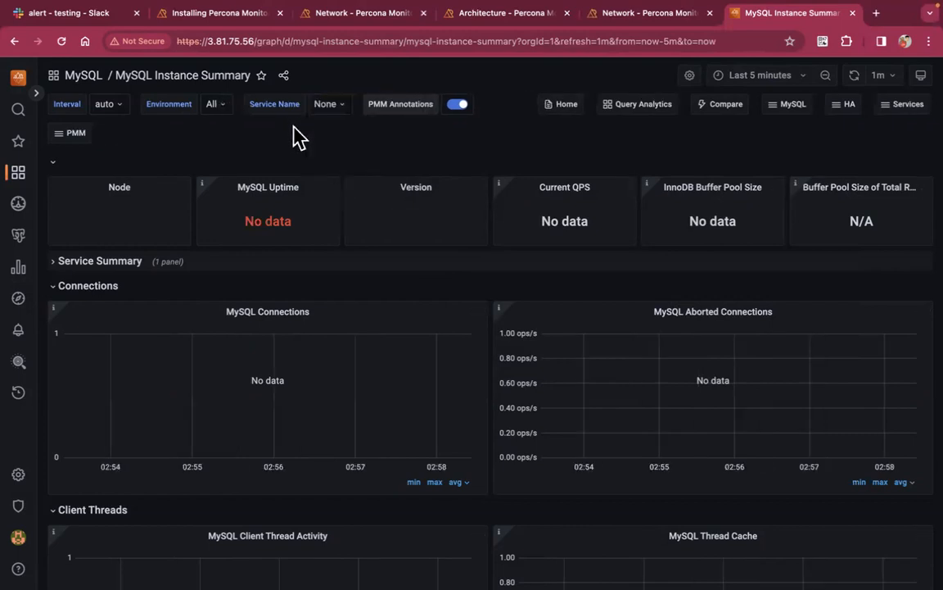
{"action": "left_click", "coordinate": [218, 106]}
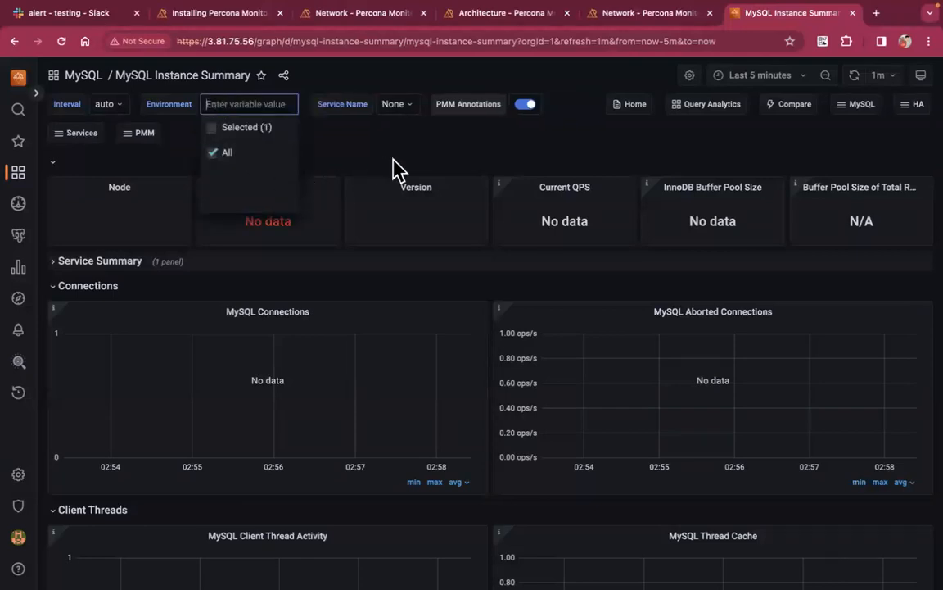
{"action": "left_click", "coordinate": [433, 155]}
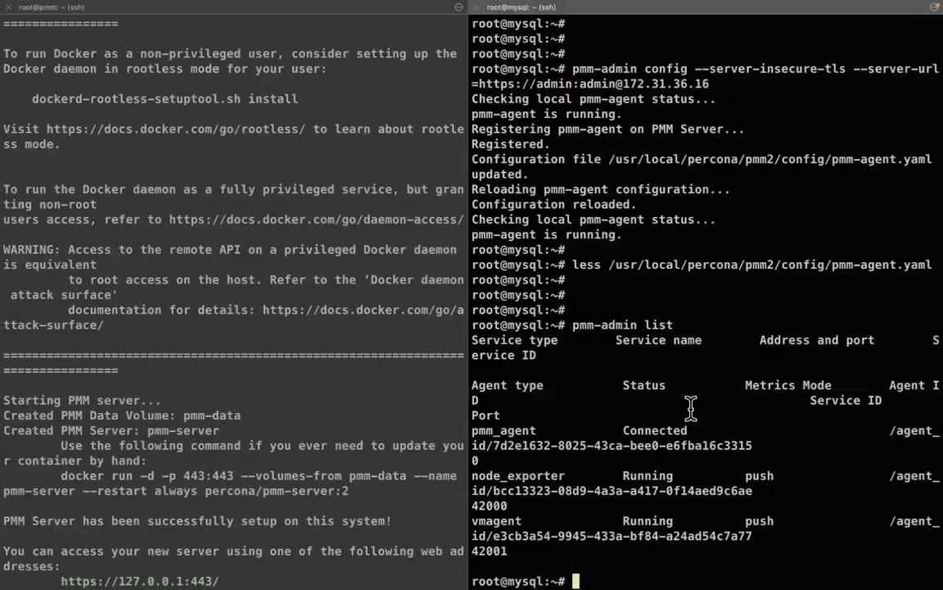
Go over the node_exporter line in the pmm-admin list output and add blank prompts below
{"action": "triple_click", "coordinate": [544, 477]}
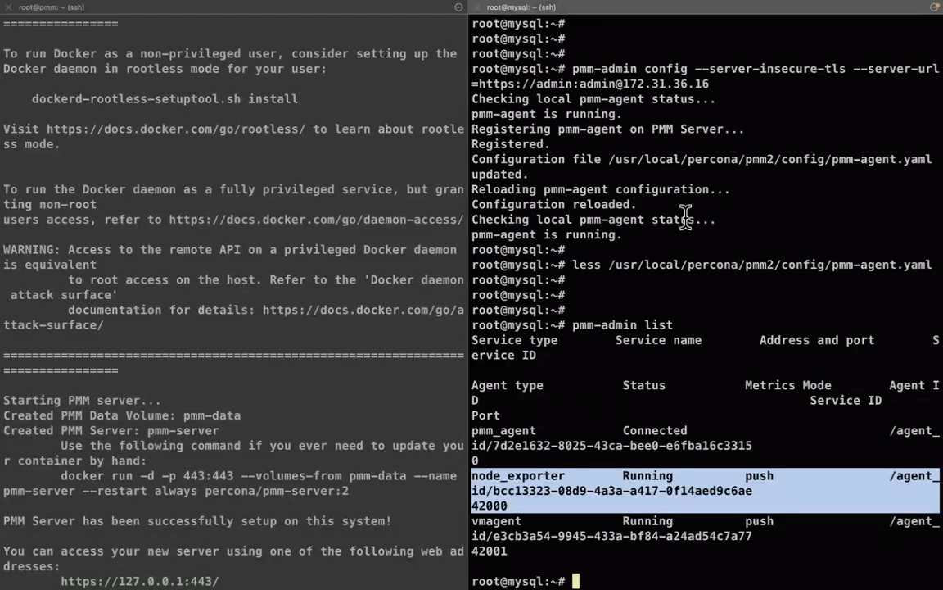
{"action": "double_click", "coordinate": [610, 68]}
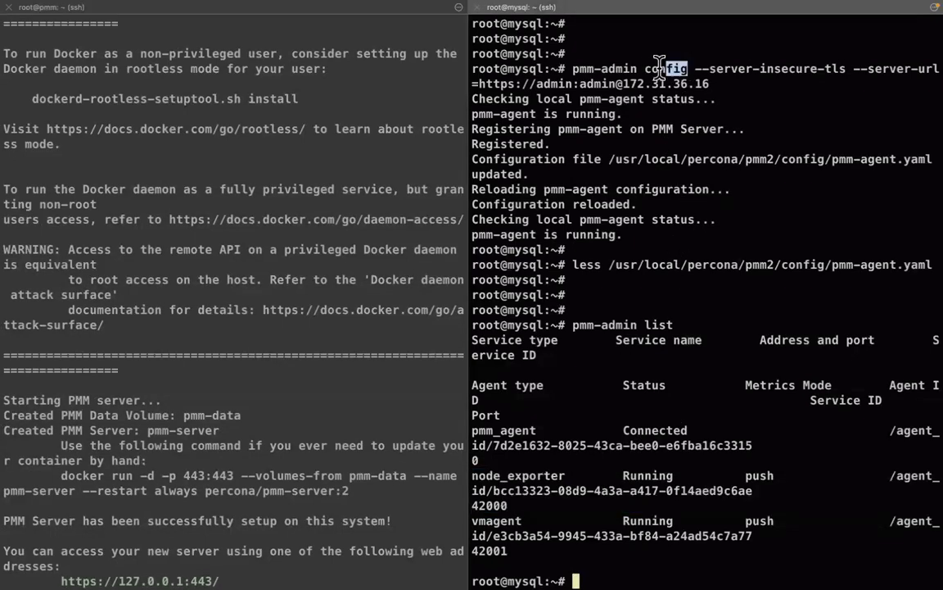
{"action": "left_click", "coordinate": [606, 70]}
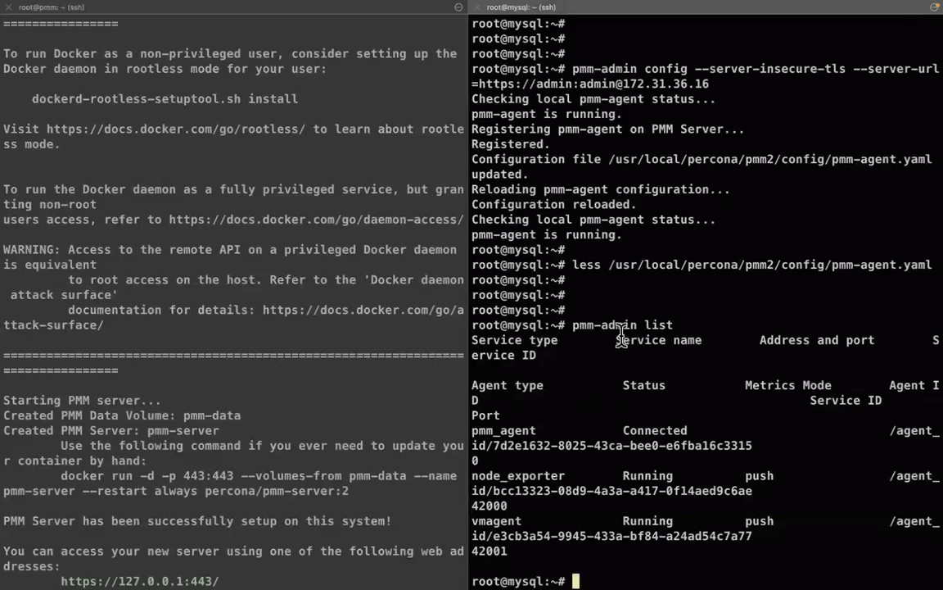
{"action": "triple_click", "coordinate": [533, 475]}
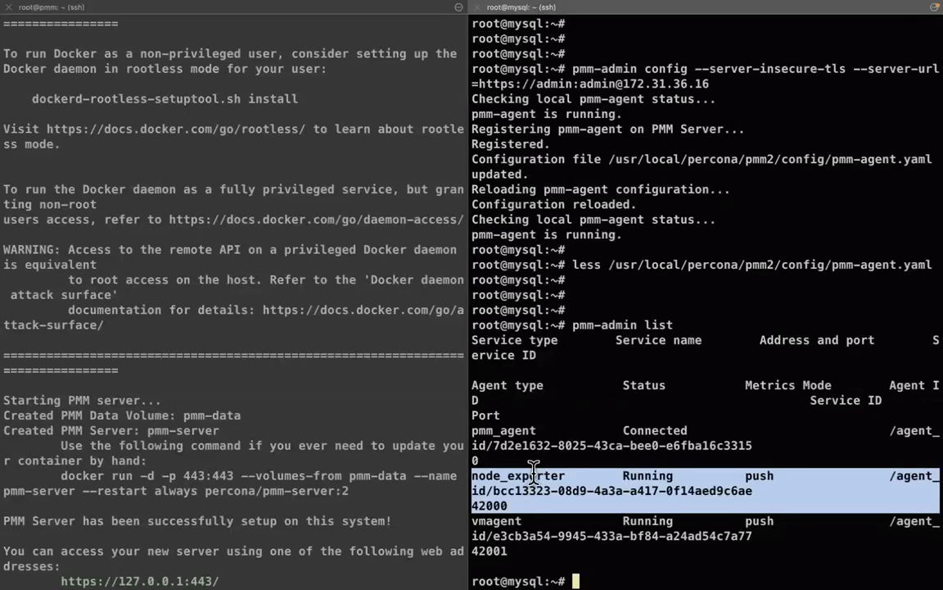
{"action": "left_click", "coordinate": [533, 469]}
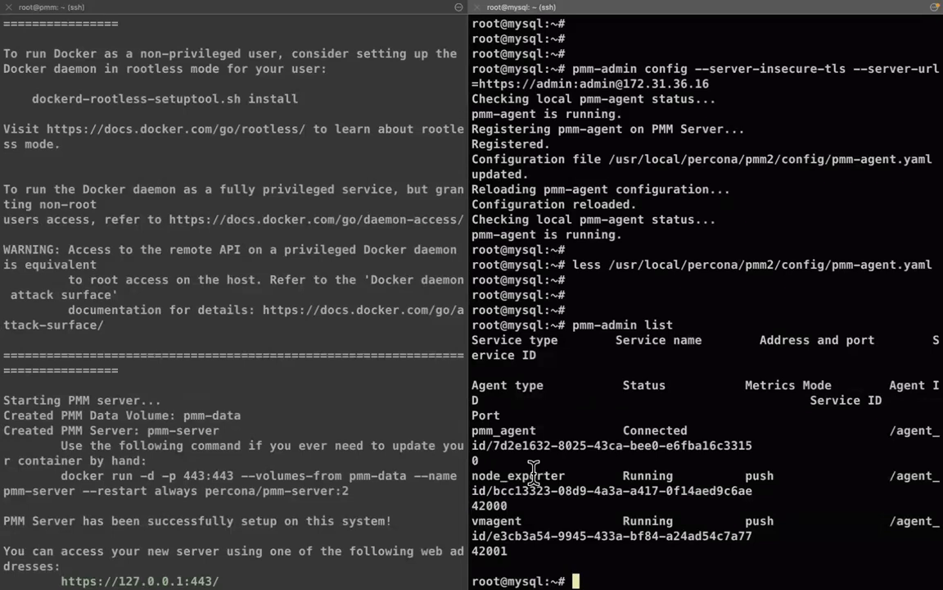
{"action": "key", "text": "Return"}
{"action": "key", "text": "Return"}
{"action": "key", "text": "Return"}
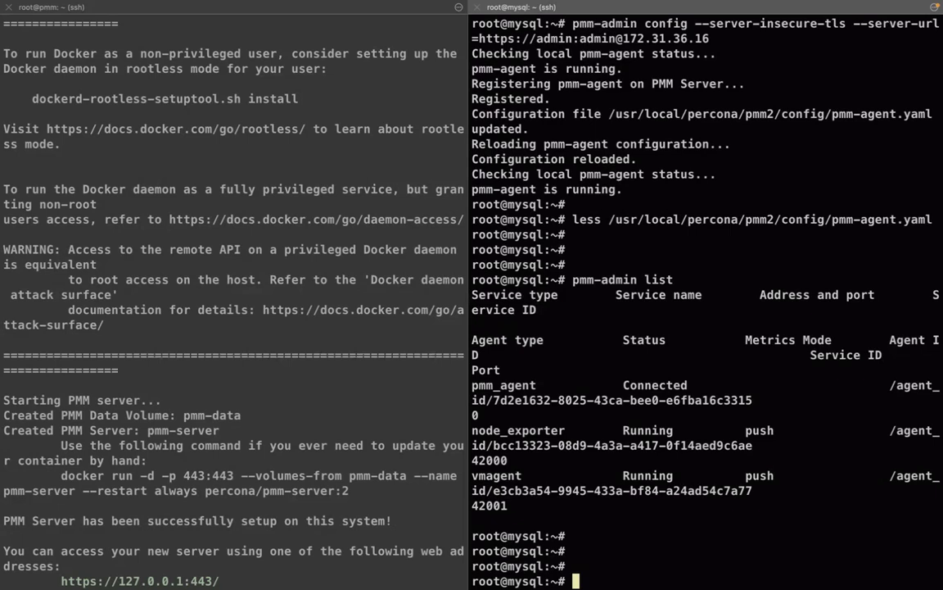
{"action": "key", "text": "ctrl+Right"}
Return to the PMM quickstart page and scroll past the pmm-admin config command to Step 4
{"action": "left_click", "coordinate": [220, 14]}
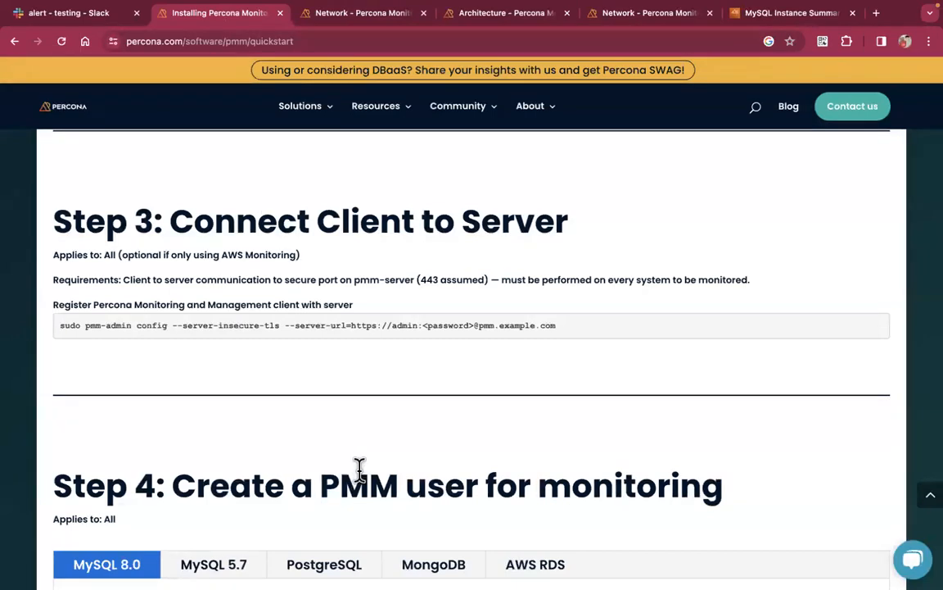
{"action": "scroll", "coordinate": [323, 475], "scroll_direction": "down", "scroll_amount": 1}
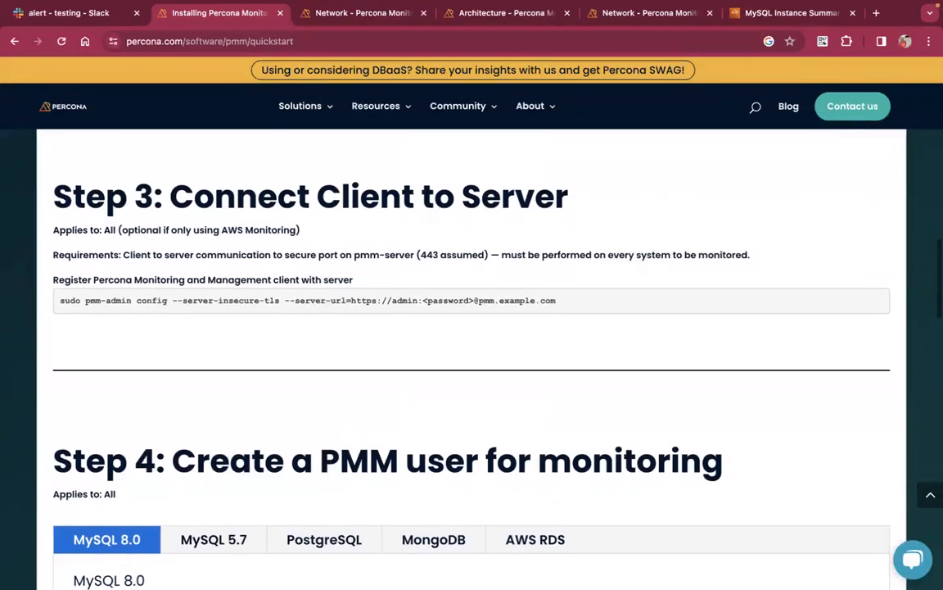
{"action": "triple_click", "coordinate": [188, 300]}
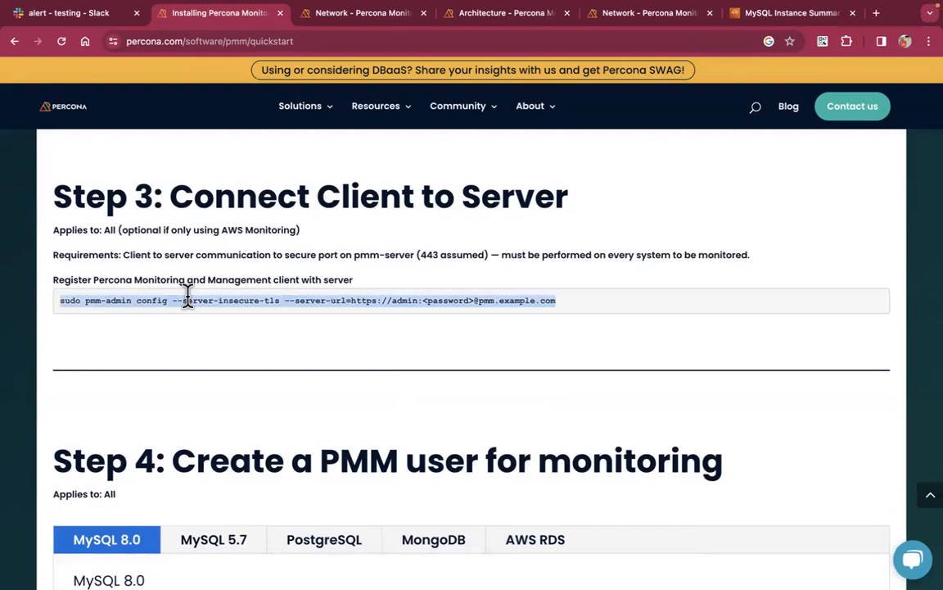
{"action": "scroll", "coordinate": [351, 406], "scroll_direction": "down", "scroll_amount": 5}
{"action": "scroll", "coordinate": [347, 393], "scroll_direction": "down", "scroll_amount": 5}
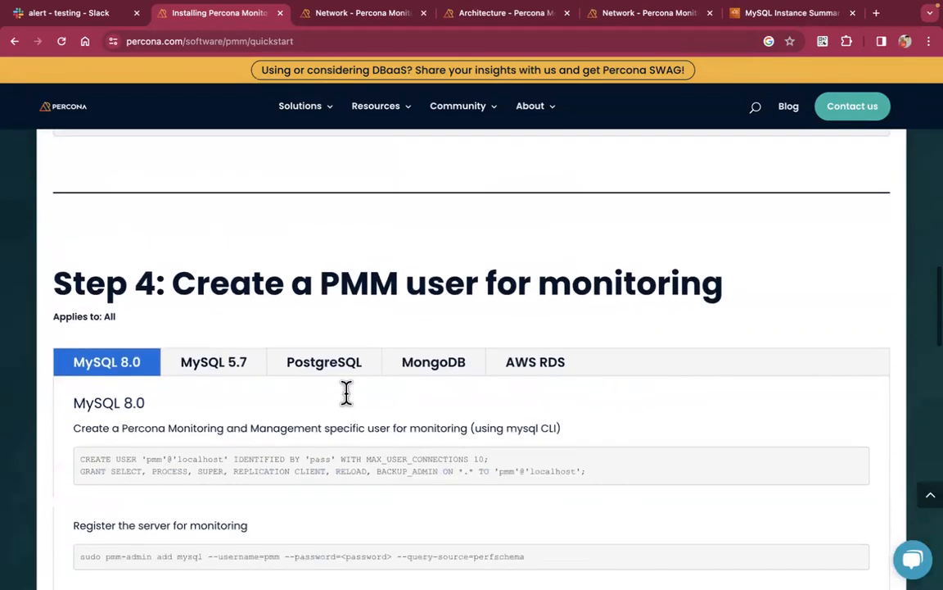
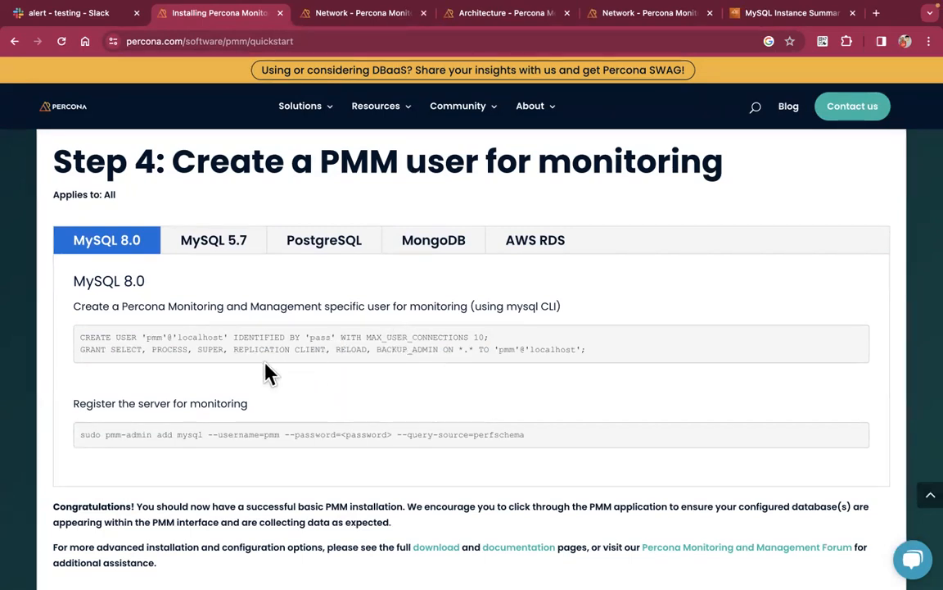
Select and copy the CREATE USER line from the MySQL 8.0 code block in Step 4
{"action": "left_click_drag", "start_coordinate": [112, 349], "coordinate": [443, 350]}
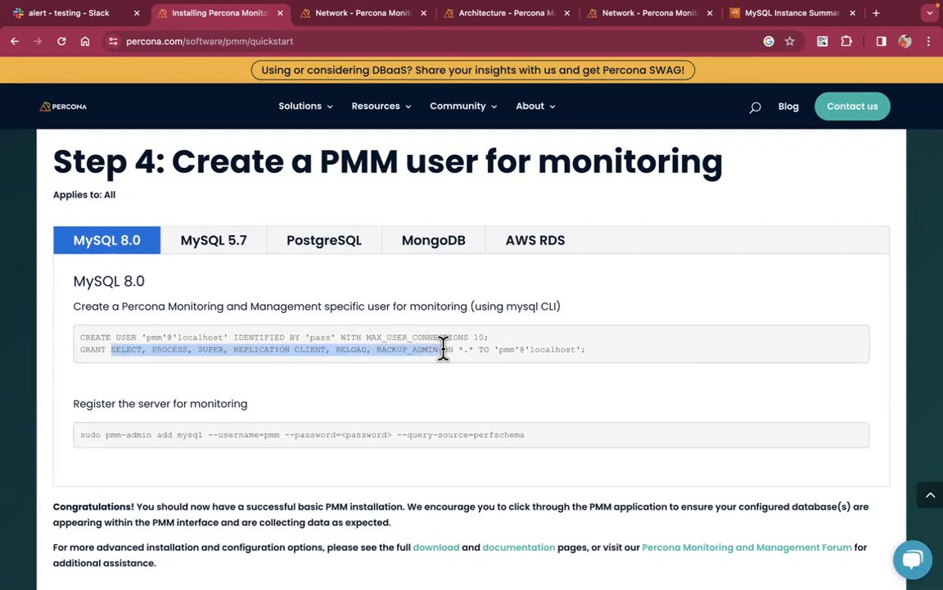
{"action": "left_click", "coordinate": [443, 349]}
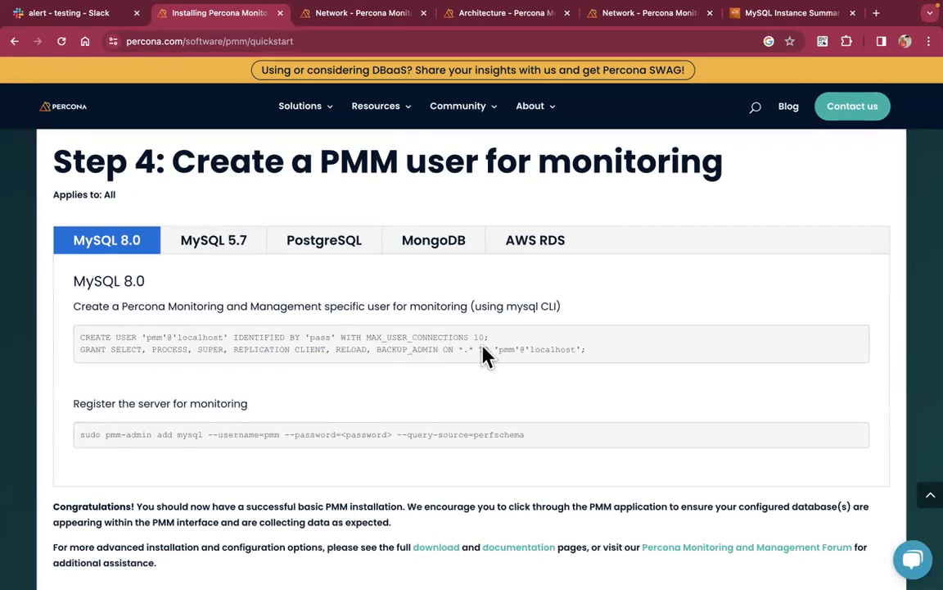
{"action": "left_click_drag", "start_coordinate": [490, 337], "coordinate": [77, 342]}
{"action": "key", "text": "super+c"}
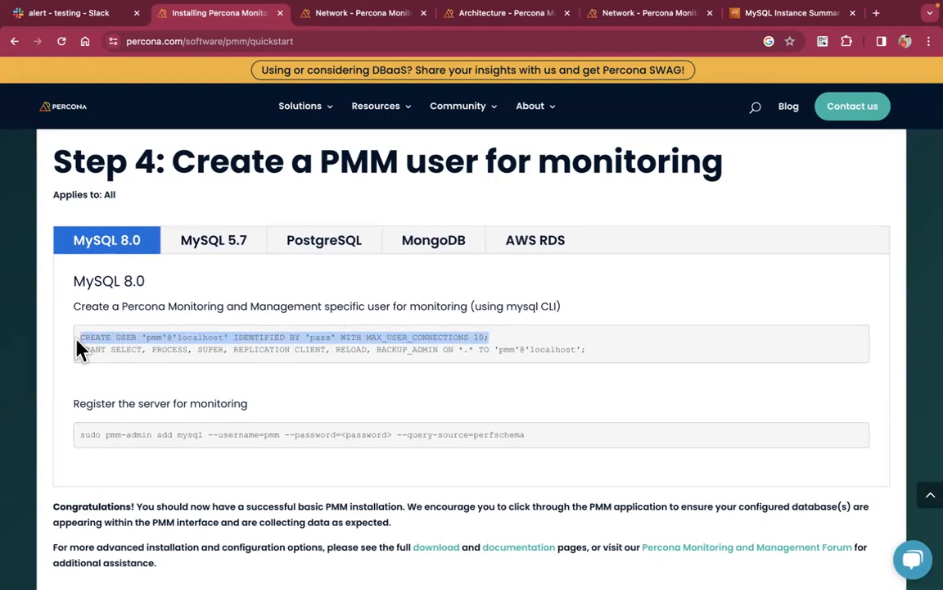
Start mysql and create the pmm user, replacing the sample password with a new one
{"action": "key", "text": "ctrl+Left"}
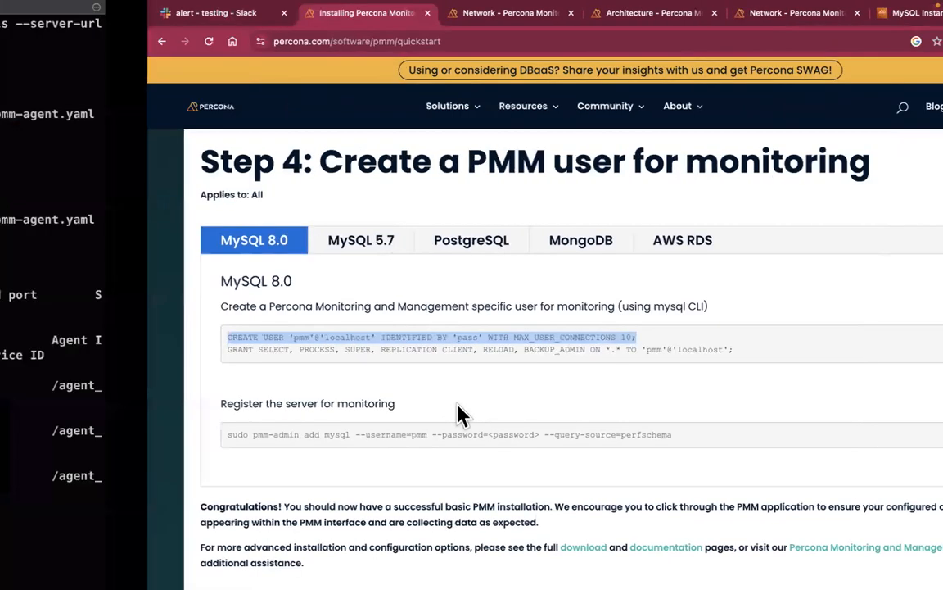
{"action": "key", "text": "Return"}
{"action": "key", "text": "Return"}
{"action": "key", "text": "Return"}
{"action": "key", "text": "Return"}
{"action": "key", "text": "Return"}
{"action": "key", "text": "Return"}
{"action": "key", "text": "super+v"}
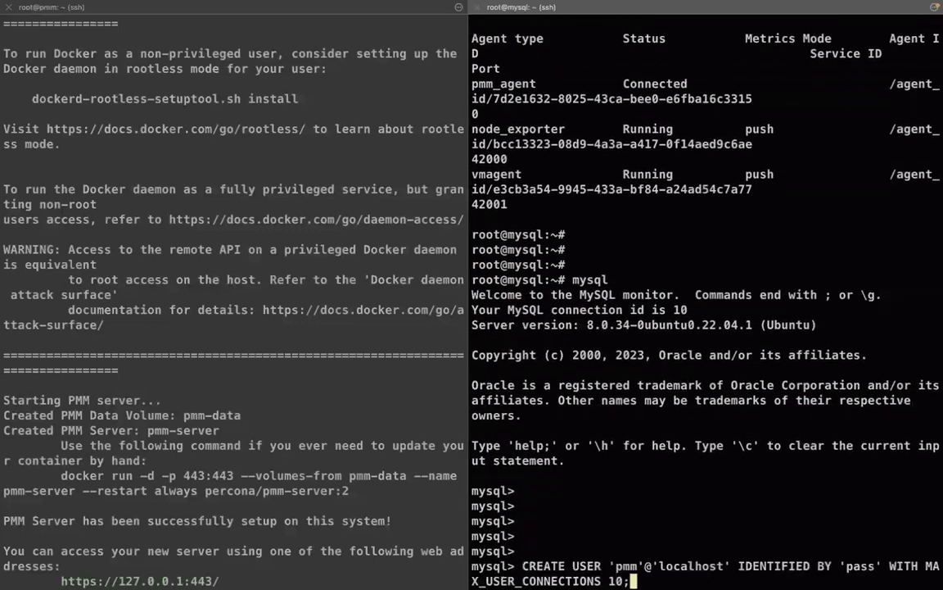
{"action": "key", "text": "Left"}
{"action": "key", "text": "Left"}
{"action": "key", "text": "Left"}
{"action": "key", "text": "Left"}
{"action": "key", "text": "Left"}
{"action": "key", "text": "Left"}
{"action": "key", "text": "Left"}
{"action": "key", "text": "Left"}
{"action": "key", "text": "Left"}
{"action": "key", "text": "Left"}
{"action": "key", "text": "Left"}
{"action": "key", "text": "Left"}
{"action": "key", "text": "Left"}
{"action": "key", "text": "Left"}
{"action": "key", "text": "Left"}
{"action": "key", "text": "Left"}
{"action": "key", "text": "Left"}
{"action": "key", "text": "Left"}
{"action": "key", "text": "Left"}
{"action": "key", "text": "Left"}
{"action": "key", "text": "Left"}
{"action": "key", "text": "Left"}
{"action": "key", "text": "Left"}
{"action": "key", "text": "Left"}
{"action": "key", "text": "Left"}
{"action": "key", "text": "Left"}
{"action": "key", "text": "Left"}
{"action": "key", "text": "Left"}
{"action": "key", "text": "Left"}
{"action": "key", "text": "Left"}
{"action": "key", "text": "Left"}
{"action": "key", "text": "Left"}
{"action": "key", "text": "BackSpace"}
{"action": "key", "text": "BackSpace"}
{"action": "key", "text": "BackSpace"}
{"action": "key", "text": "BackSpace"}
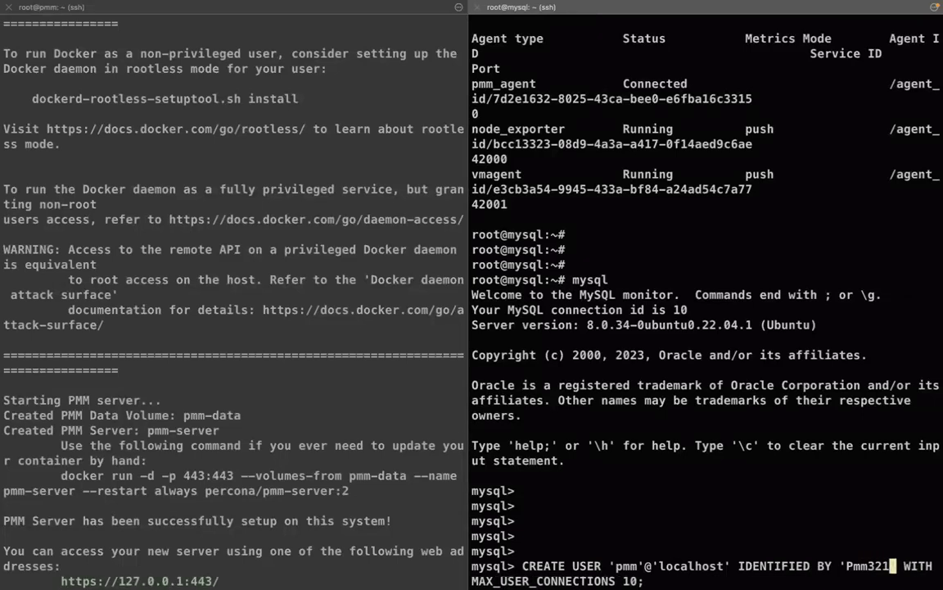
{"action": "key", "text": "Return"}
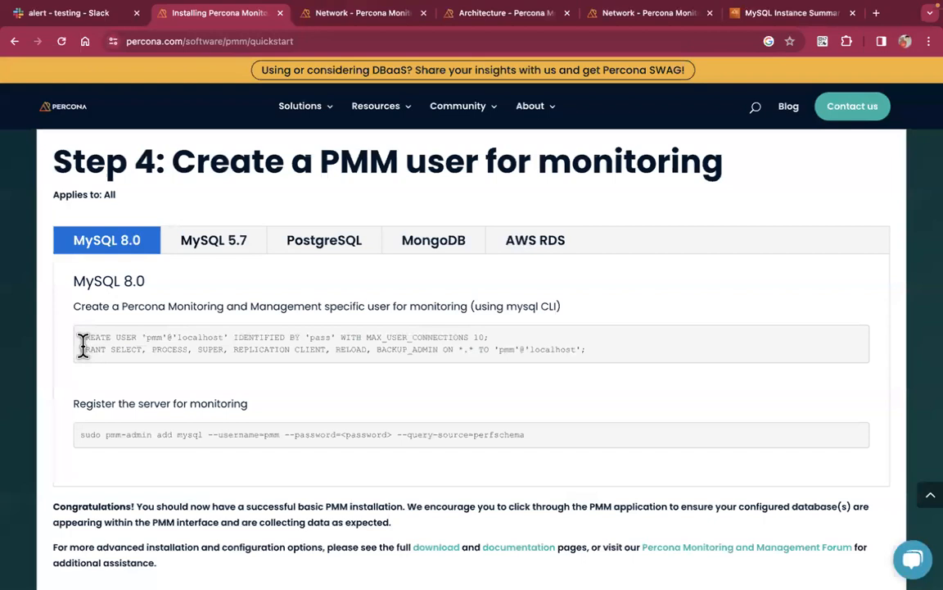
Copy the quickstart's GRANT statement and run it to give the pmm user its monitoring privileges
{"action": "left_click_drag", "start_coordinate": [80, 351], "coordinate": [345, 366]}
{"action": "key", "text": "super+c"}
{"action": "left_click_drag", "start_coordinate": [405, 361], "coordinate": [592, 353]}
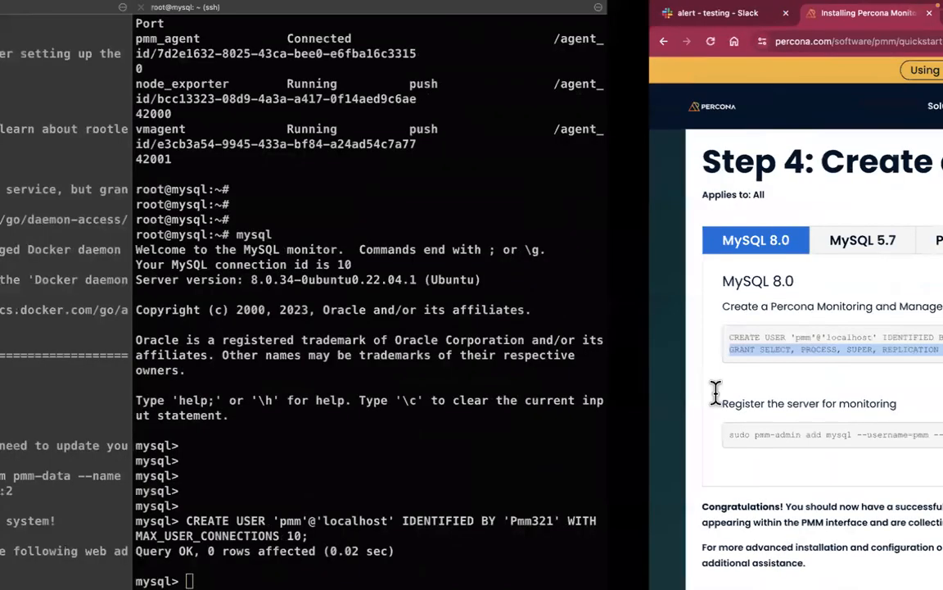
{"action": "key", "text": "super+v"}
{"action": "key", "text": "Return"}
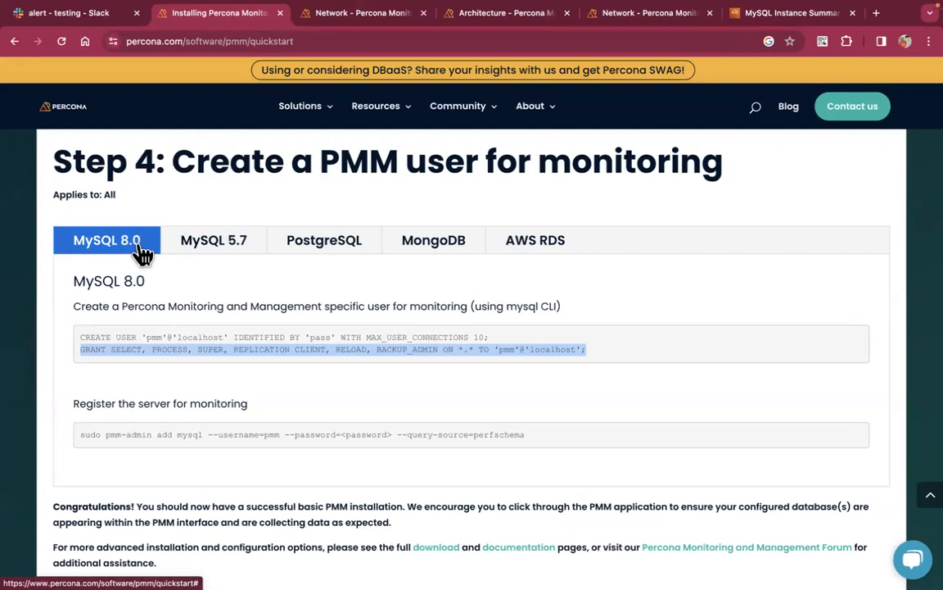
Compare the MySQL 5.7, PostgreSQL and MongoDB instructions, then return to MySQL 8.0
{"action": "left_click", "coordinate": [219, 249]}
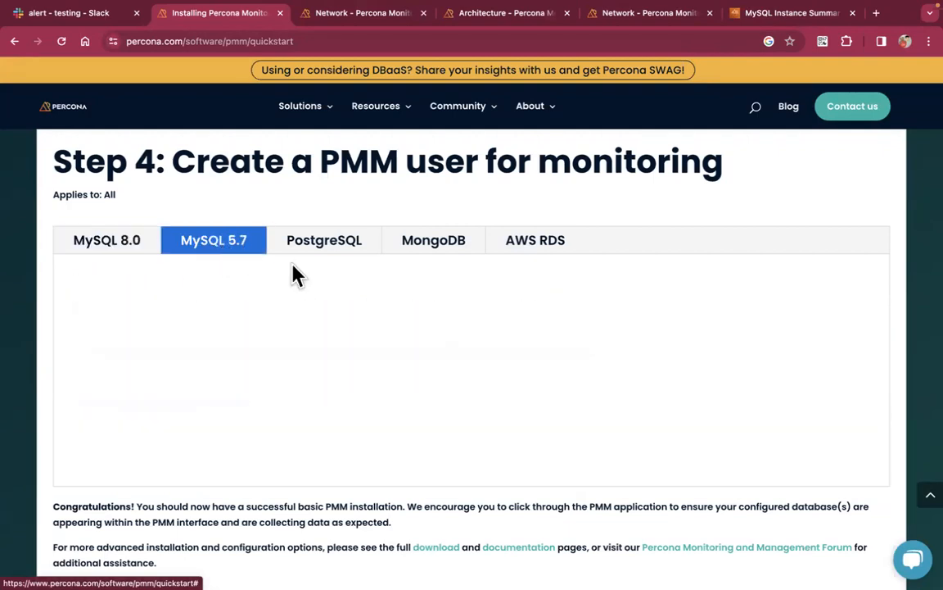
{"action": "left_click", "coordinate": [359, 250]}
{"action": "left_click", "coordinate": [432, 251]}
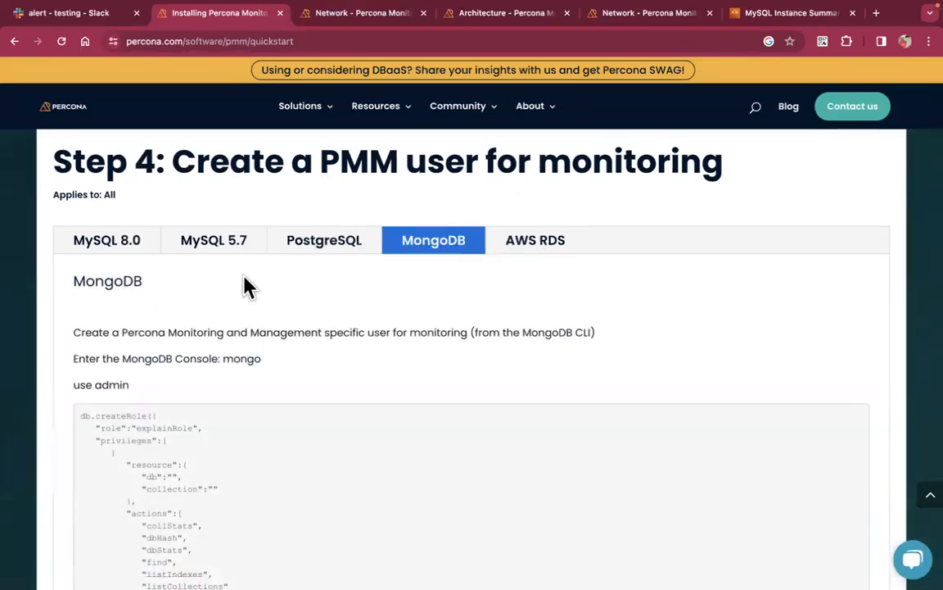
{"action": "left_click", "coordinate": [112, 250]}
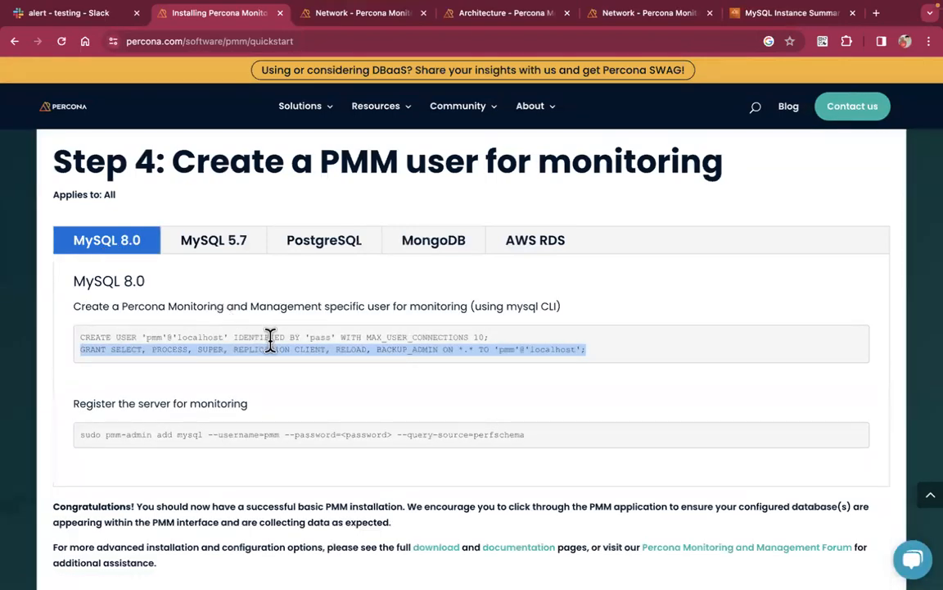
Copy the MySQL 8.0 pmm-admin add mysql registration command
{"action": "scroll", "coordinate": [270, 340], "scroll_direction": "down", "scroll_amount": 1}
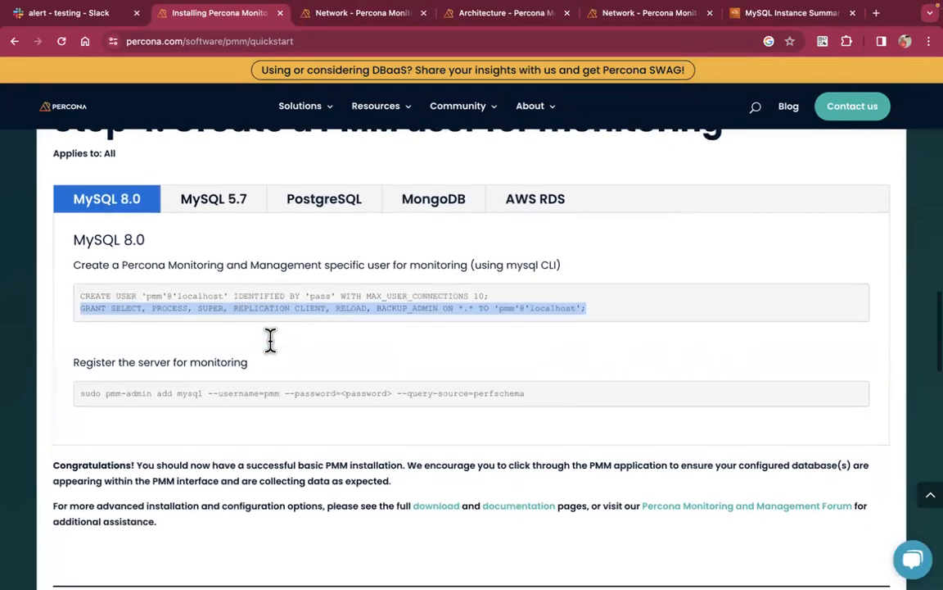
{"action": "left_click", "coordinate": [299, 329]}
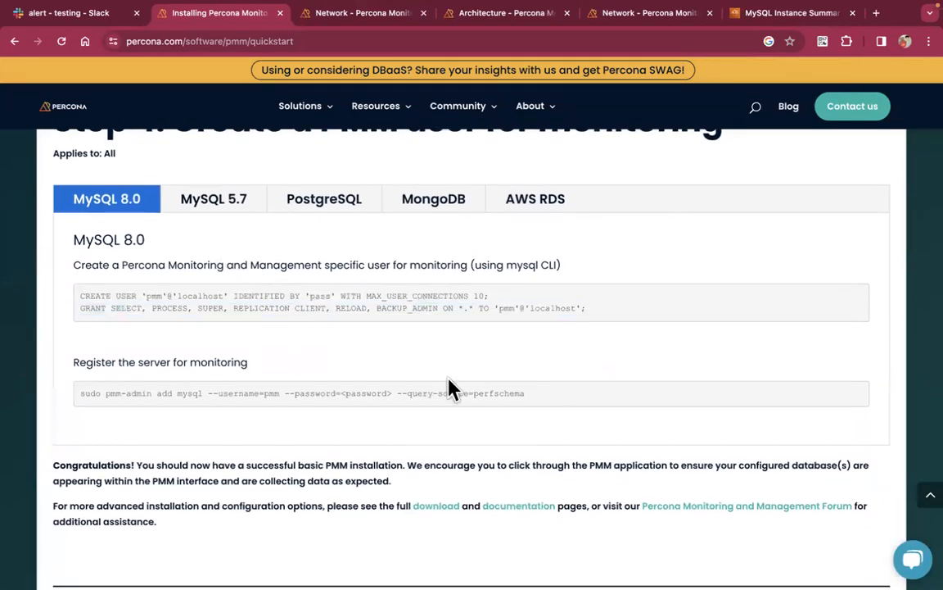
{"action": "left_click_drag", "start_coordinate": [527, 394], "coordinate": [435, 391]}
{"action": "left_click", "coordinate": [345, 407]}
{"action": "left_click_drag", "start_coordinate": [299, 415], "coordinate": [57, 391]}
{"action": "key", "text": "super+c"}
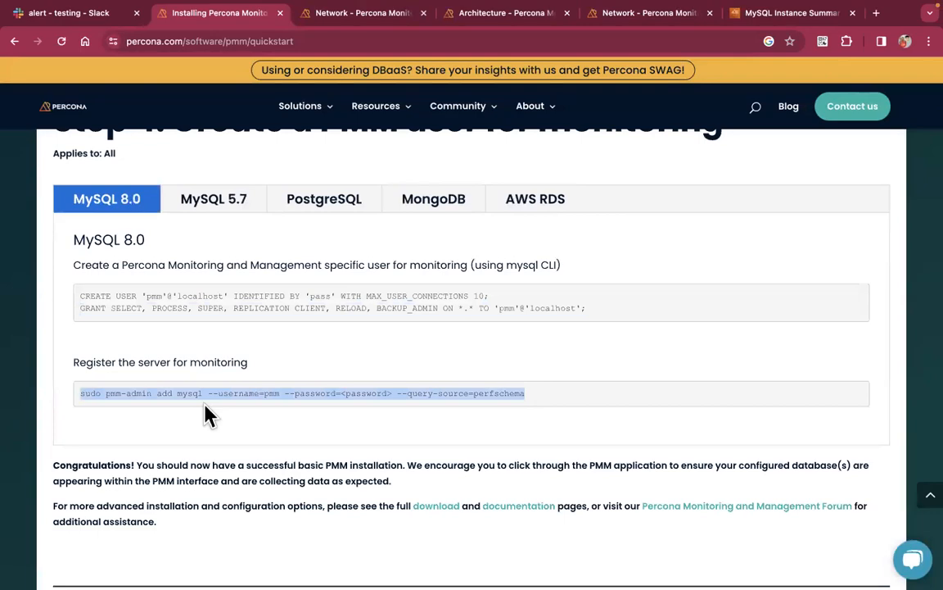
{"action": "left_click", "coordinate": [209, 416]}
{"action": "key", "text": "ctrl+Left"}
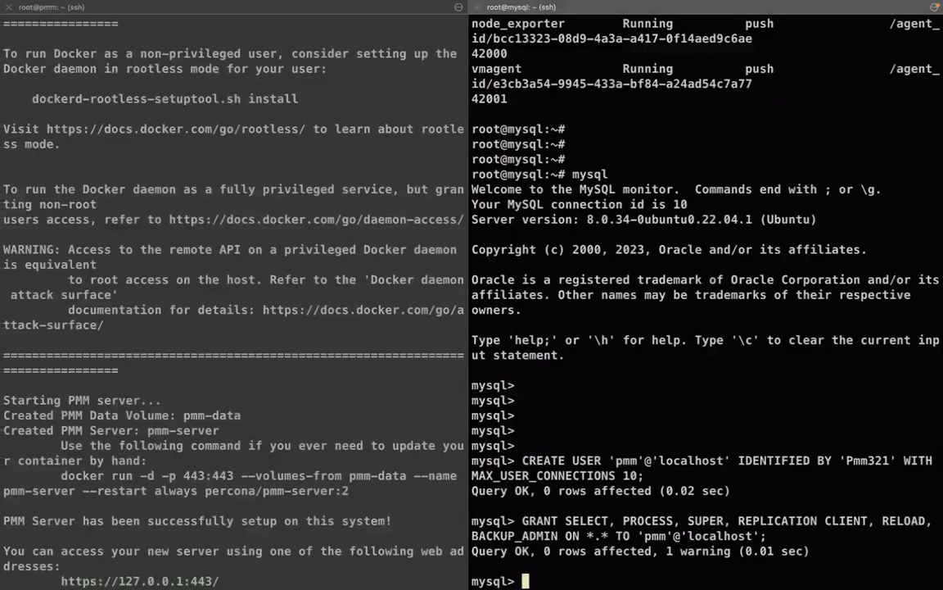
Exit mysql and run pmm-admin add mysql with the pmm password and service name MySQL
{"action": "type", "text": "\\q"}
{"action": "key", "text": "Return"}
{"action": "key", "text": "Return"}
{"action": "key", "text": "Return"}
{"action": "key", "text": "Return"}
{"action": "key", "text": "Return"}
{"action": "key", "text": "super+v"}
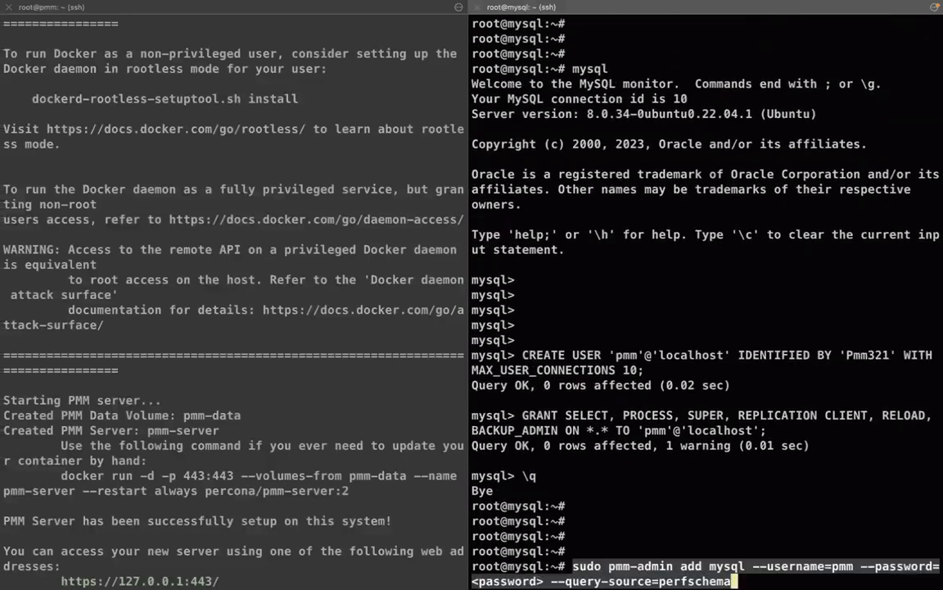
{"action": "key", "text": "Left"}
{"action": "key", "text": "Right"}
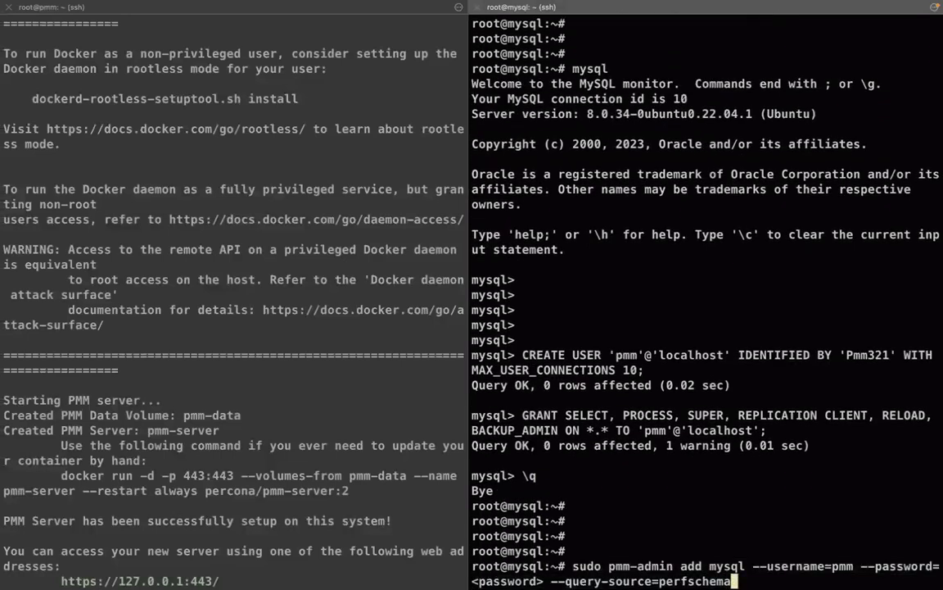
{"action": "double_click", "coordinate": [728, 565]}
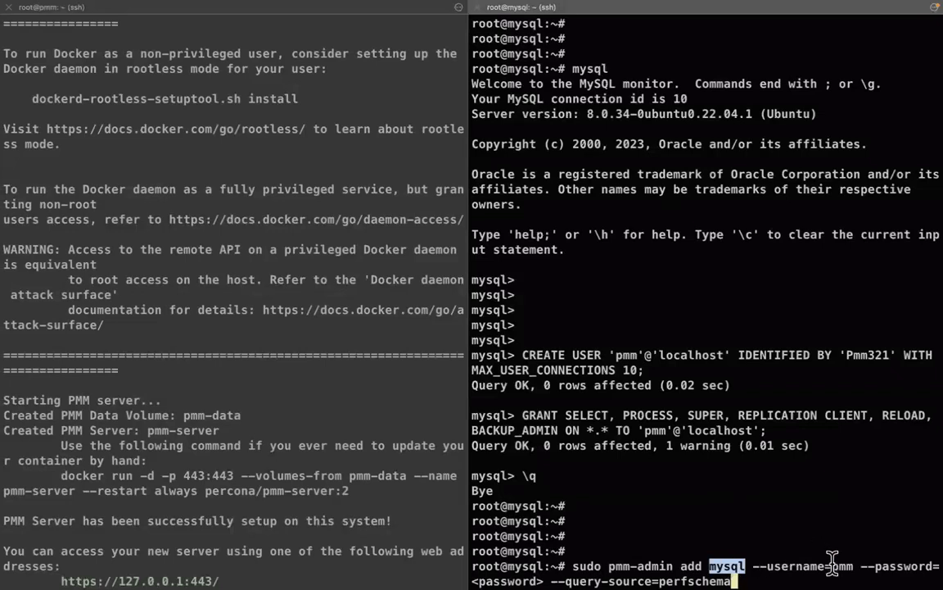
{"action": "key", "text": "Left"}
{"action": "key", "text": "Left"}
{"action": "key", "text": "Left"}
{"action": "key", "text": "Left"}
{"action": "key", "text": "Left"}
{"action": "key", "text": "Left"}
{"action": "key", "text": "Left"}
{"action": "key", "text": "Left"}
{"action": "key", "text": "Left"}
{"action": "key", "text": "Left"}
{"action": "key", "text": "Left"}
{"action": "key", "text": "Left"}
{"action": "key", "text": "Left"}
{"action": "key", "text": "Left"}
{"action": "key", "text": "Left"}
{"action": "key", "text": "Left"}
{"action": "key", "text": "Left"}
{"action": "key", "text": "Left"}
{"action": "key", "text": "Left"}
{"action": "key", "text": "Left"}
{"action": "key", "text": "Left"}
{"action": "key", "text": "Left"}
{"action": "key", "text": "Left"}
{"action": "key", "text": "Left"}
{"action": "key", "text": "Left"}
{"action": "key", "text": "Left"}
{"action": "key", "text": "Left"}
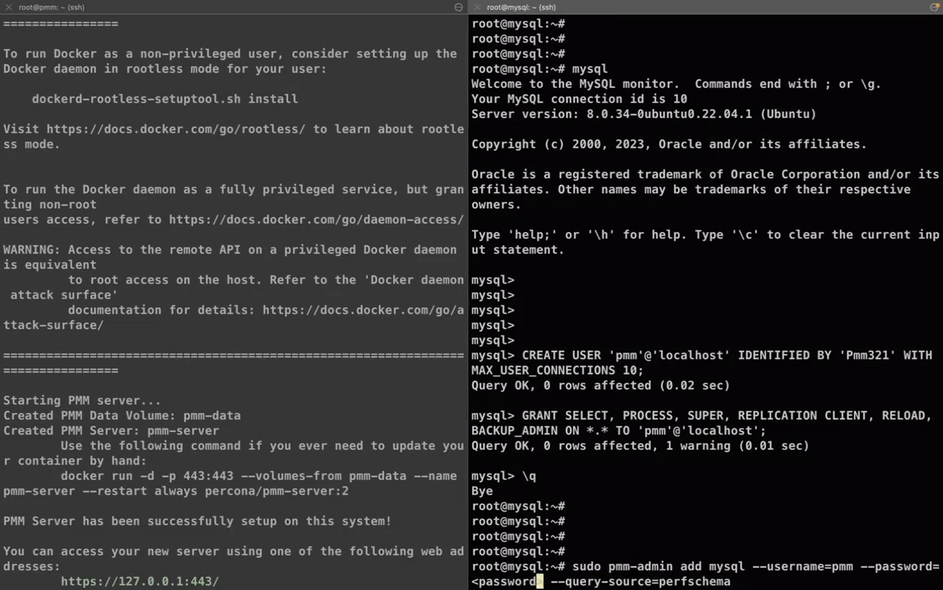
{"action": "key", "text": "BackSpace"}
{"action": "key", "text": "BackSpace"}
{"action": "key", "text": "BackSpace"}
{"action": "key", "text": "BackSpace"}
{"action": "key", "text": "BackSpace"}
{"action": "key", "text": "BackSpace"}
{"action": "key", "text": "BackSpace"}
{"action": "key", "text": "BackSpace"}
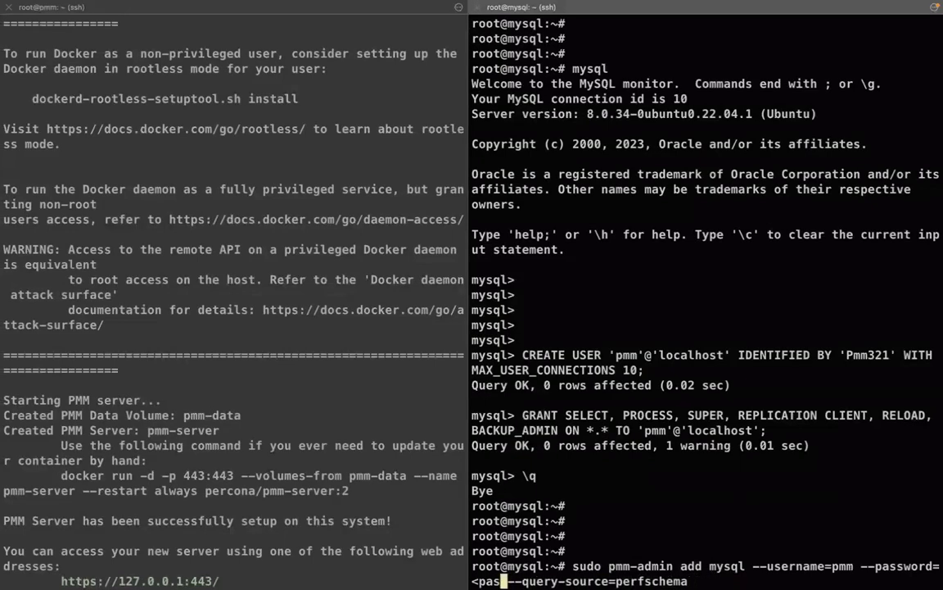
{"action": "key", "text": "BackSpace"}
{"action": "key", "text": "BackSpace"}
{"action": "type", "text": "''"}
{"action": "key", "text": "Left"}
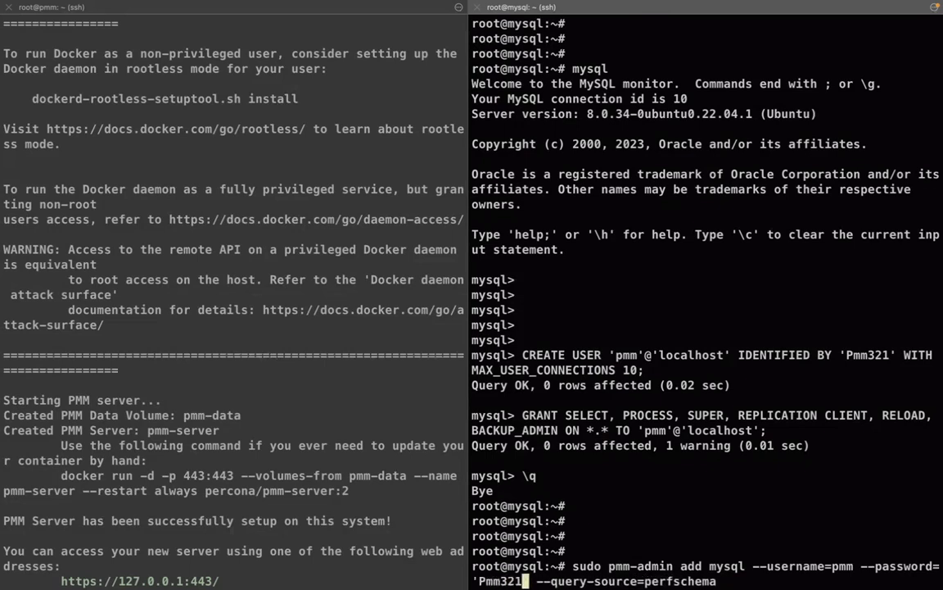
{"action": "key", "text": "End"}
{"action": "type", "text": "MySQL"}
{"action": "key", "text": "Return"}
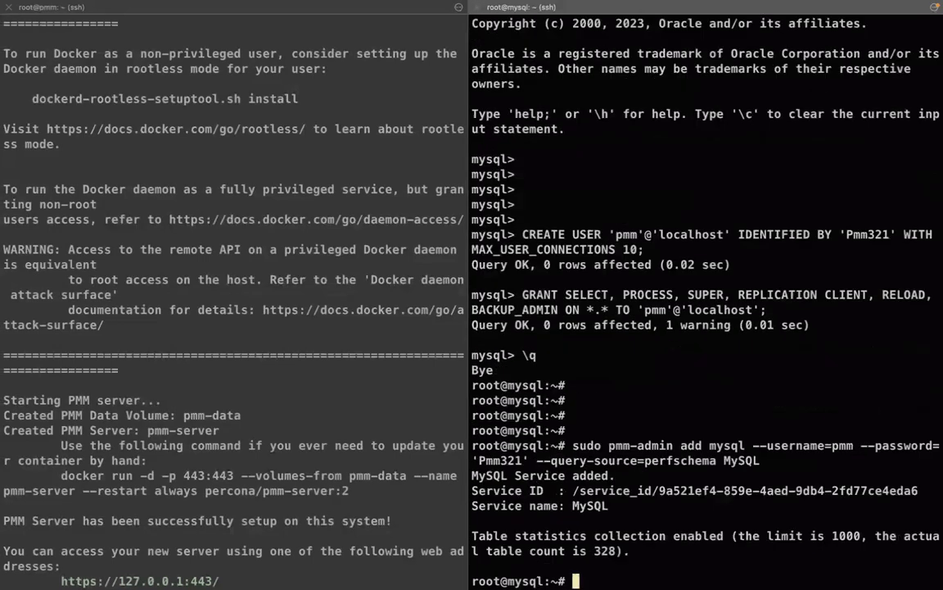
Review the MySQL Service added confirmation, its service name and service ID
{"action": "key", "text": "Return"}
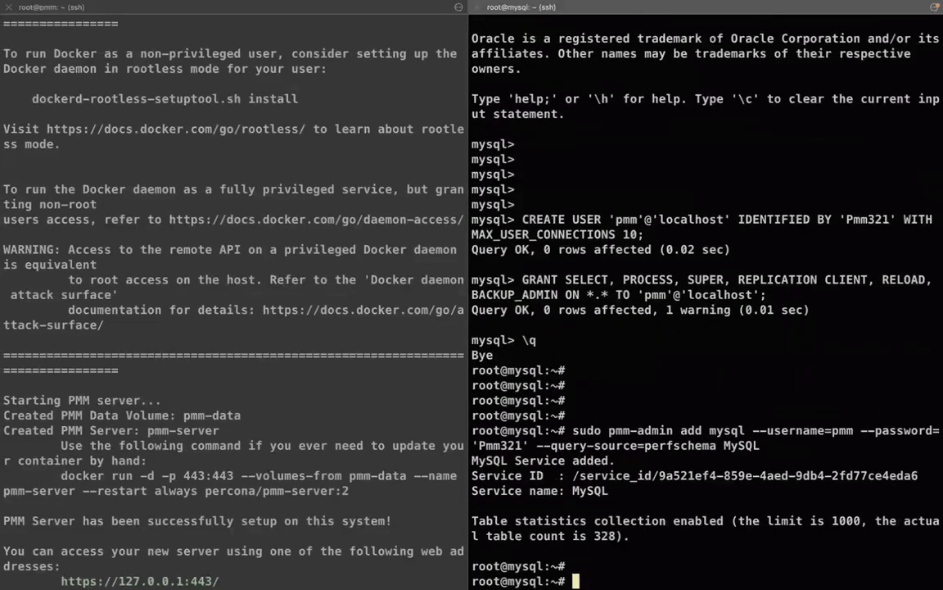
{"action": "triple_click", "coordinate": [581, 464]}
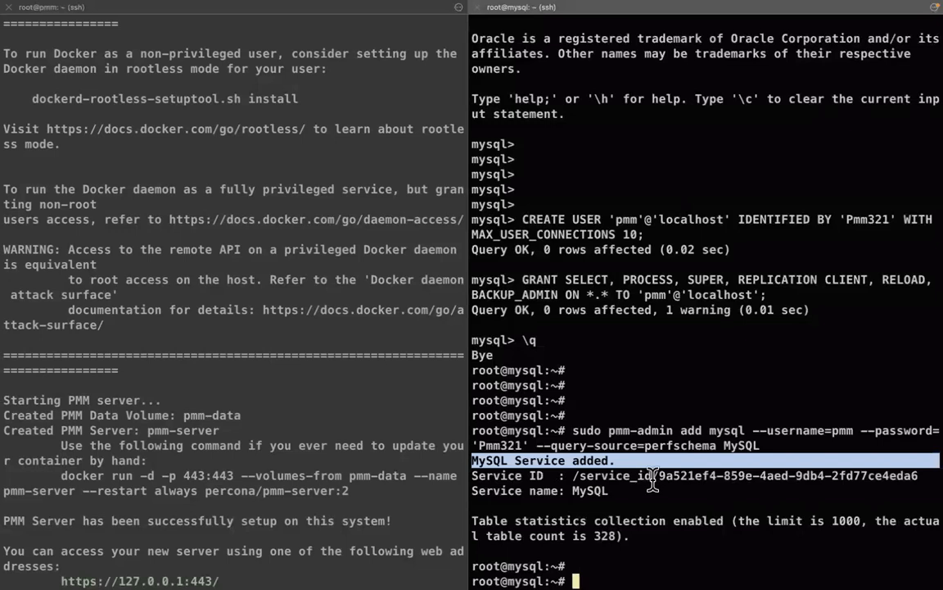
{"action": "double_click", "coordinate": [590, 490]}
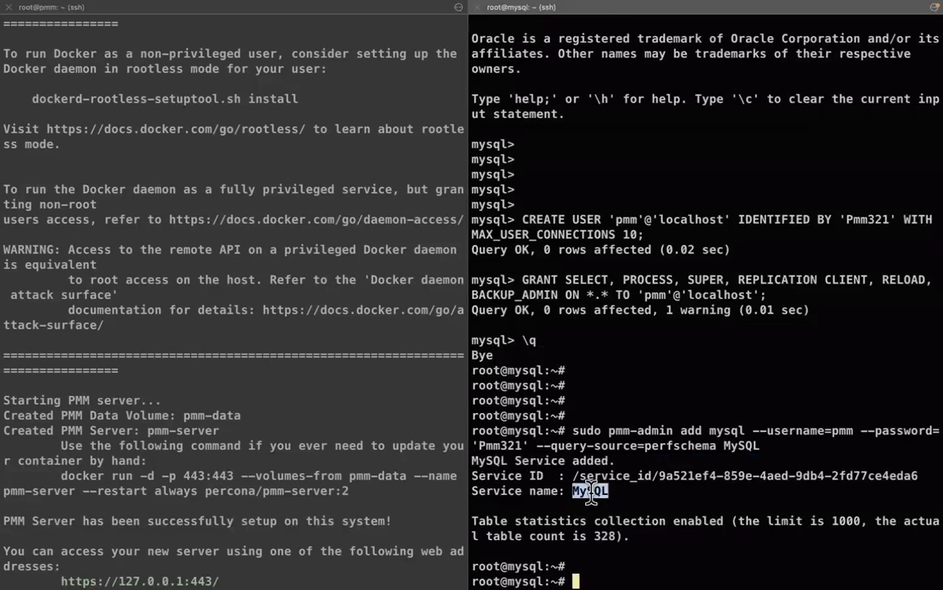
{"action": "double_click", "coordinate": [728, 445]}
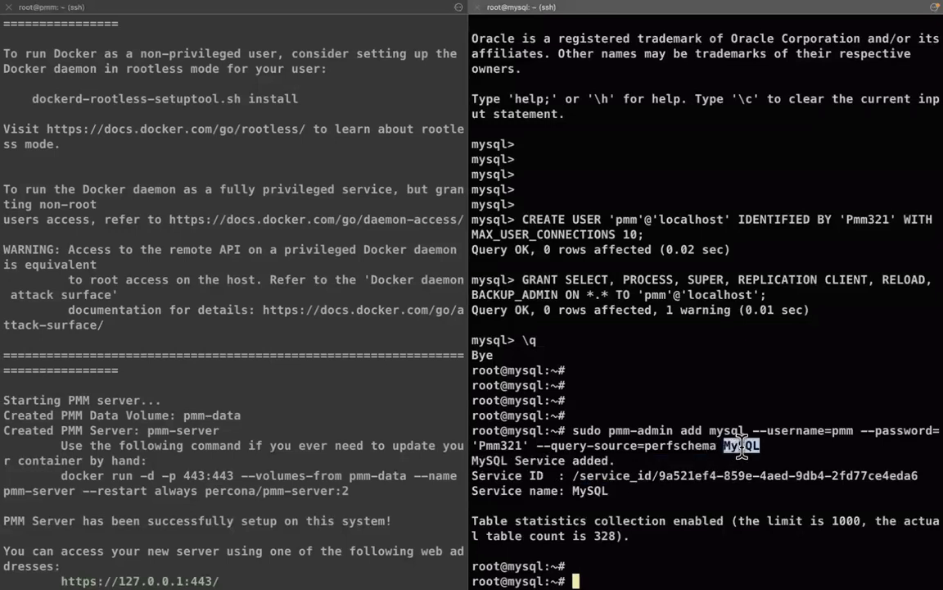
{"action": "double_click", "coordinate": [687, 476]}
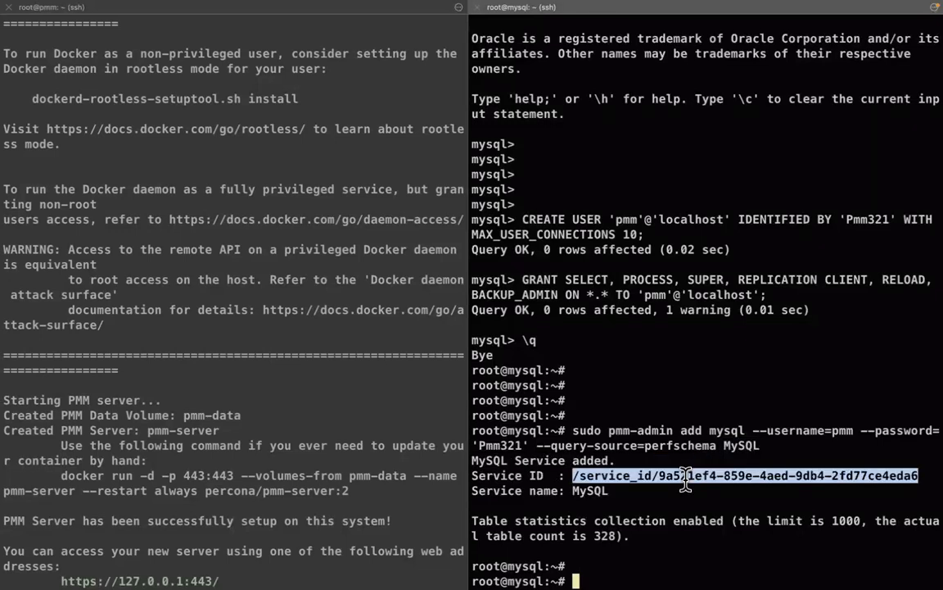
{"action": "left_click", "coordinate": [723, 506]}
{"action": "key", "text": "Return"}
Run pmm-admin list and point out the running mysqld_exporter and mysql_perfschema_agent entries
{"action": "type", "text": "pmm"}
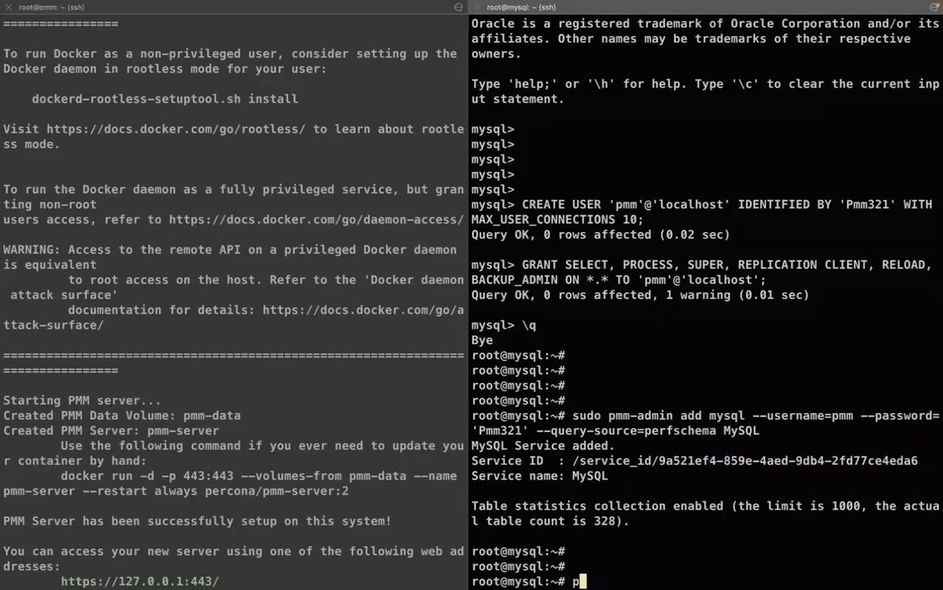
{"action": "type", "text": "-admin list"}
{"action": "key", "text": "Return"}
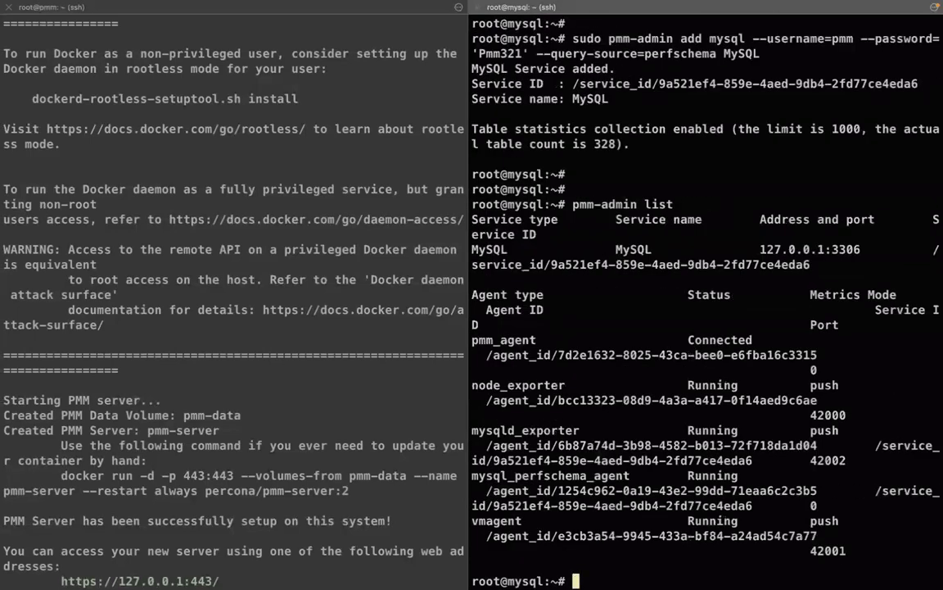
{"action": "triple_click", "coordinate": [549, 435]}
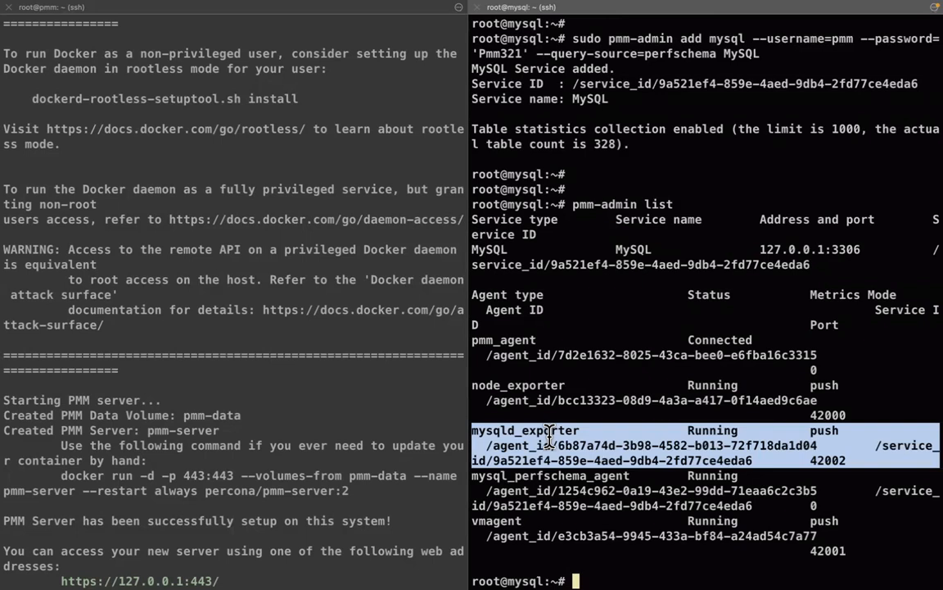
{"action": "triple_click", "coordinate": [557, 476]}
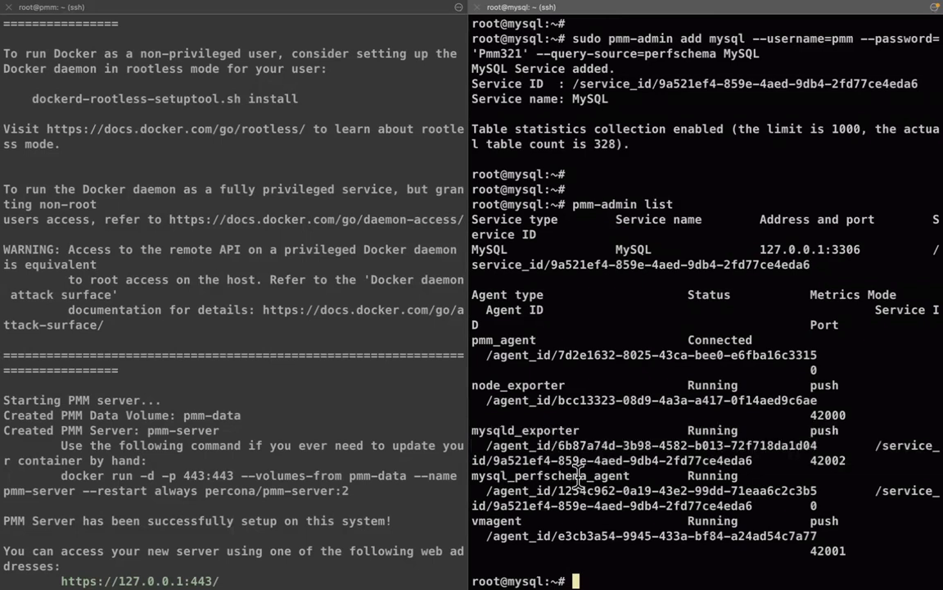
{"action": "left_click", "coordinate": [683, 475]}
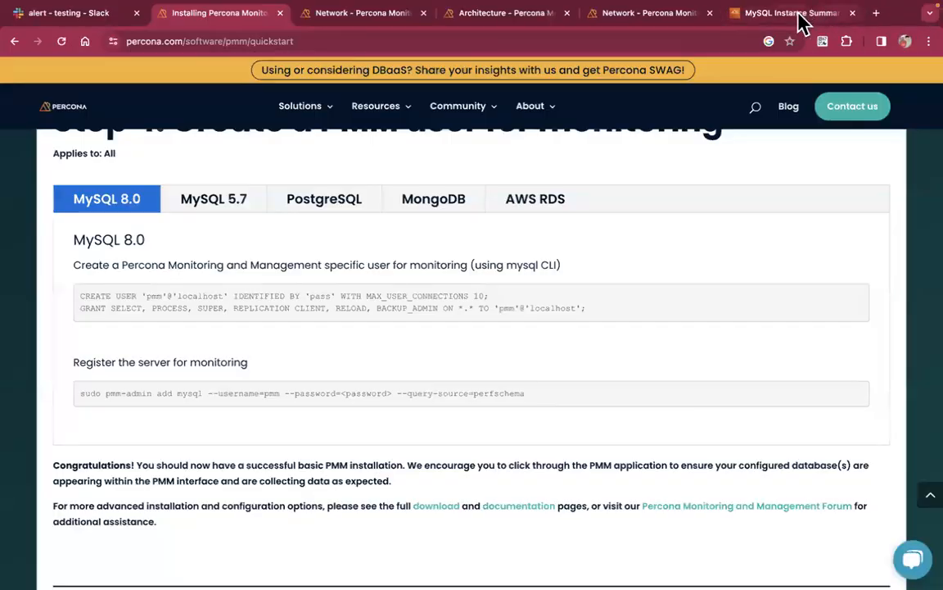
Show the MySQL Instance Summary dashboard for the MySQL service
{"action": "left_click", "coordinate": [799, 15]}
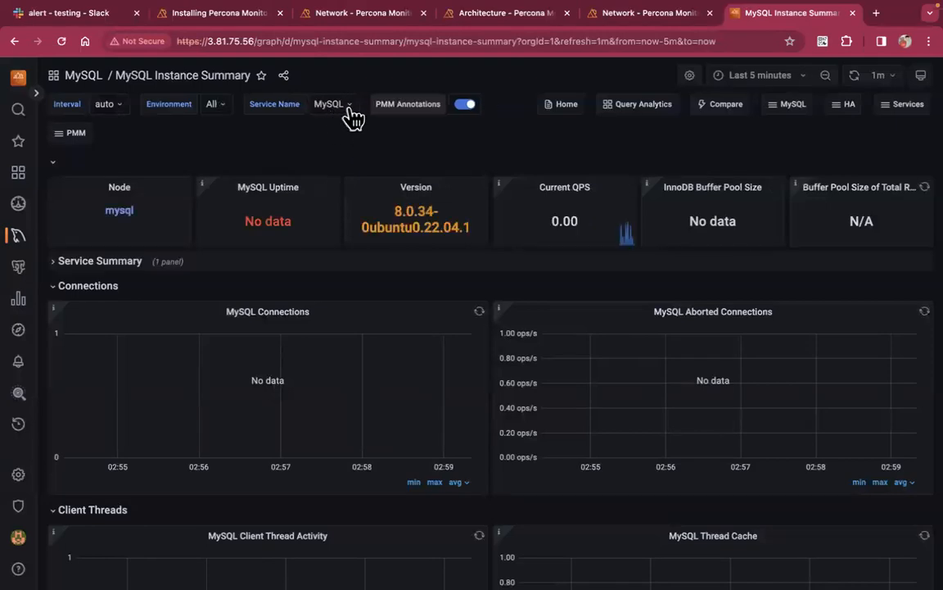
{"action": "left_click", "coordinate": [351, 111]}
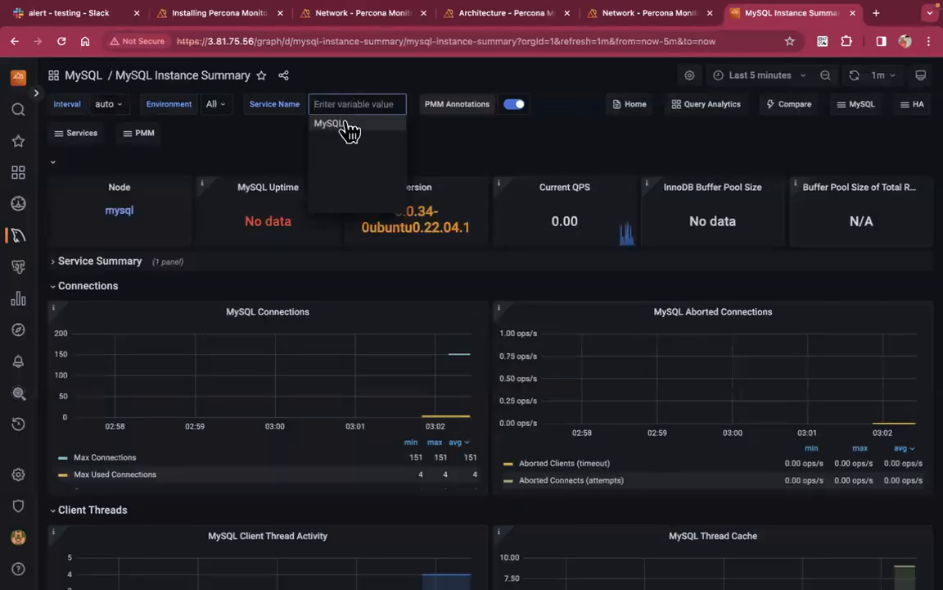
{"action": "left_click", "coordinate": [333, 124]}
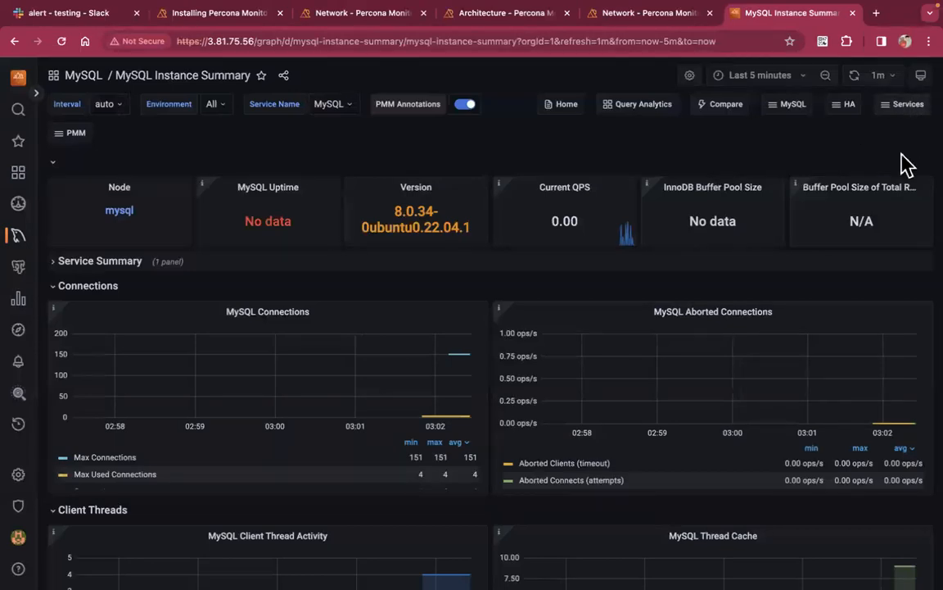
Set the dashboard's auto-refresh interval to 5s
{"action": "left_click", "coordinate": [879, 75]}
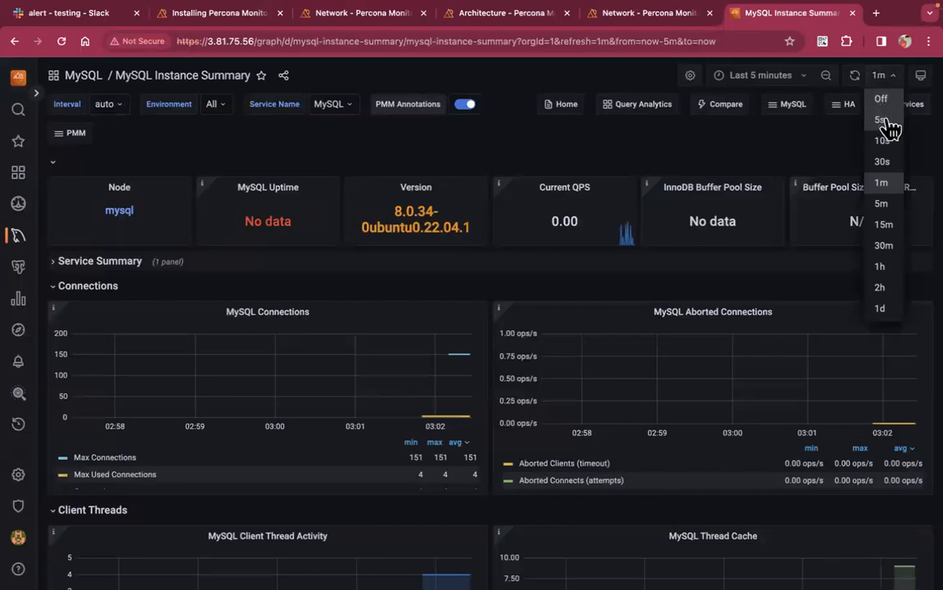
{"action": "left_click", "coordinate": [880, 119]}
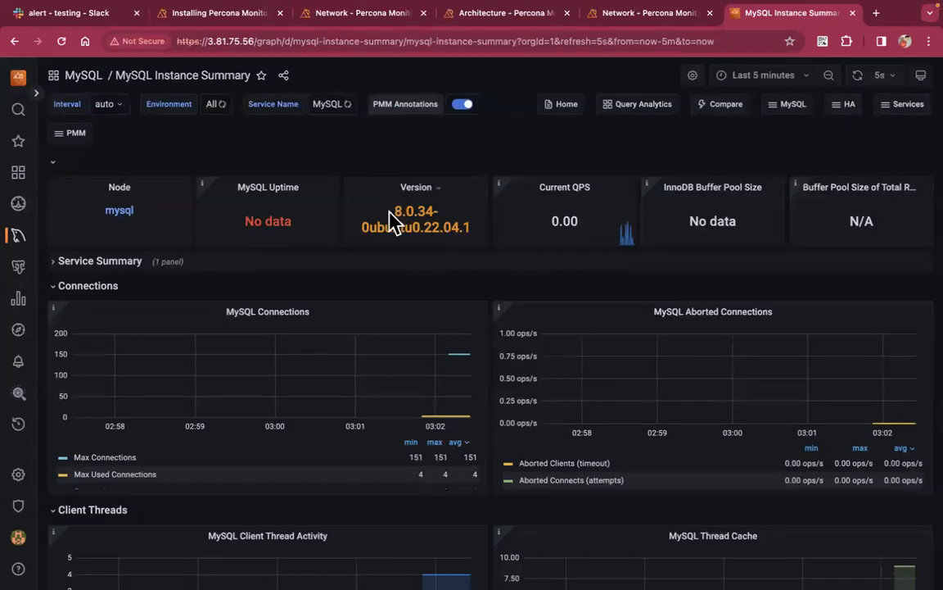
{"action": "scroll", "coordinate": [272, 219], "scroll_direction": "down", "scroll_amount": 5}
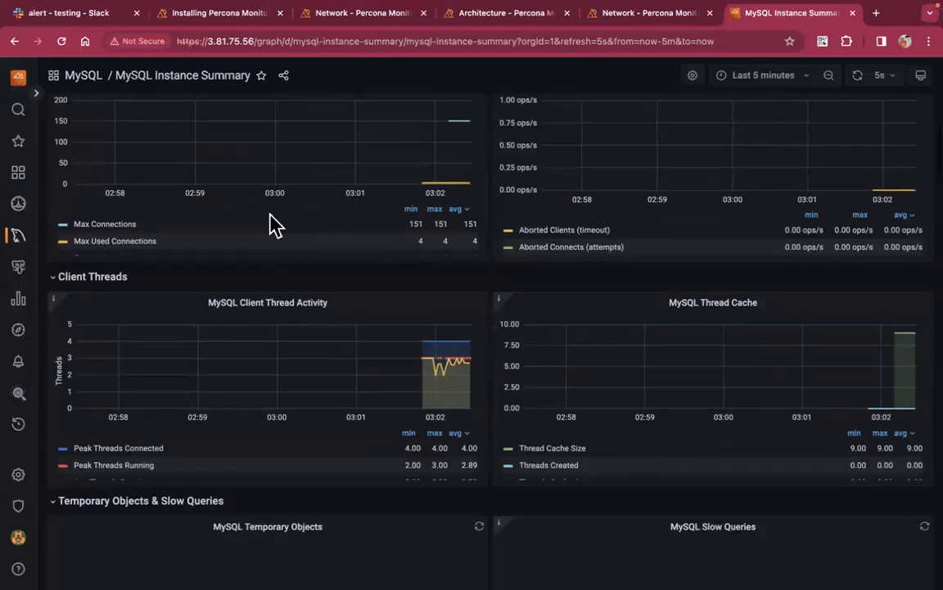
Reload the MySQL Instance Summary dashboard and highlight the reported MySQL Version value
{"action": "scroll", "coordinate": [272, 221], "scroll_direction": "up", "scroll_amount": 5}
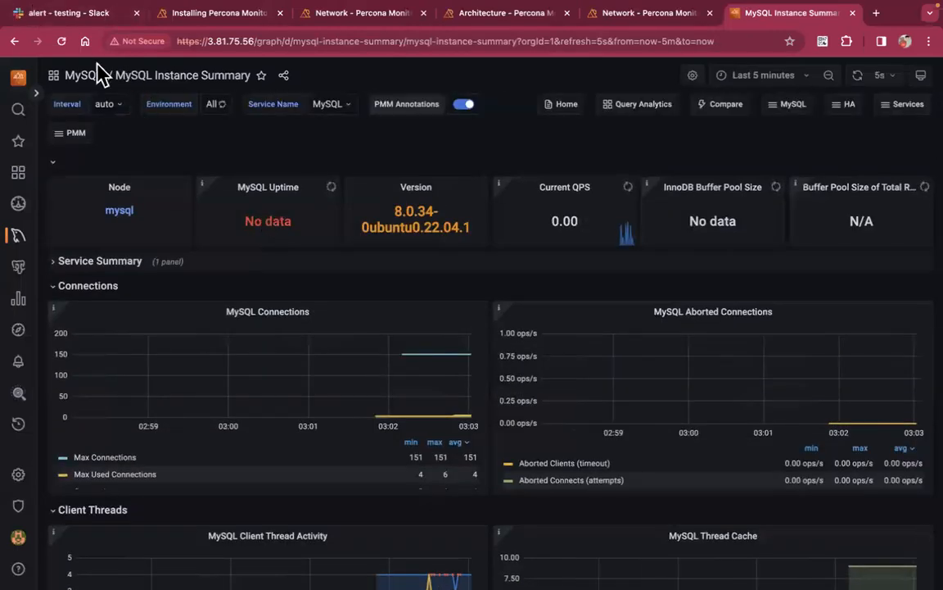
{"action": "left_click", "coordinate": [63, 44]}
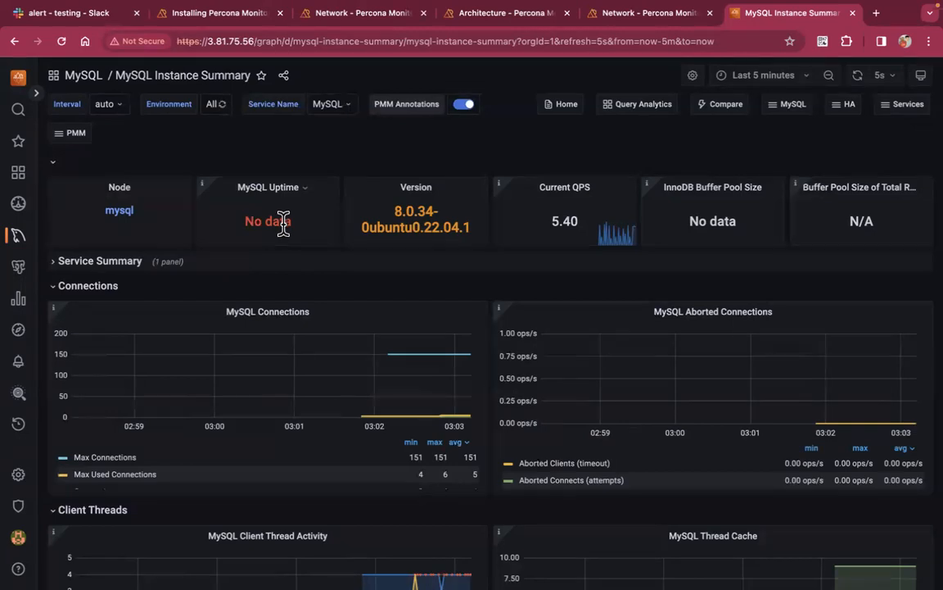
{"action": "triple_click", "coordinate": [416, 210]}
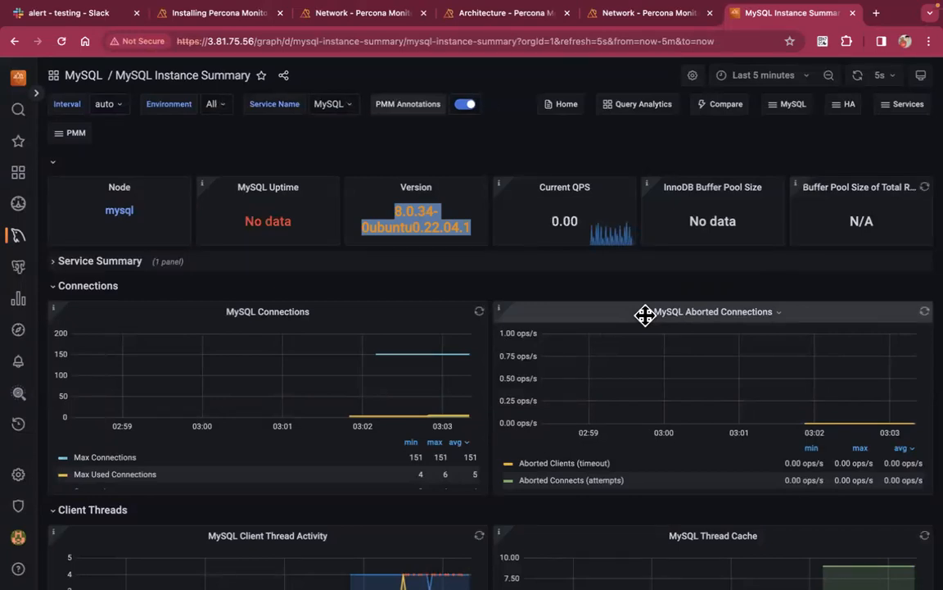
{"action": "scroll", "coordinate": [512, 356], "scroll_direction": "down", "scroll_amount": 1}
{"action": "scroll", "coordinate": [511, 356], "scroll_direction": "down", "scroll_amount": 1}
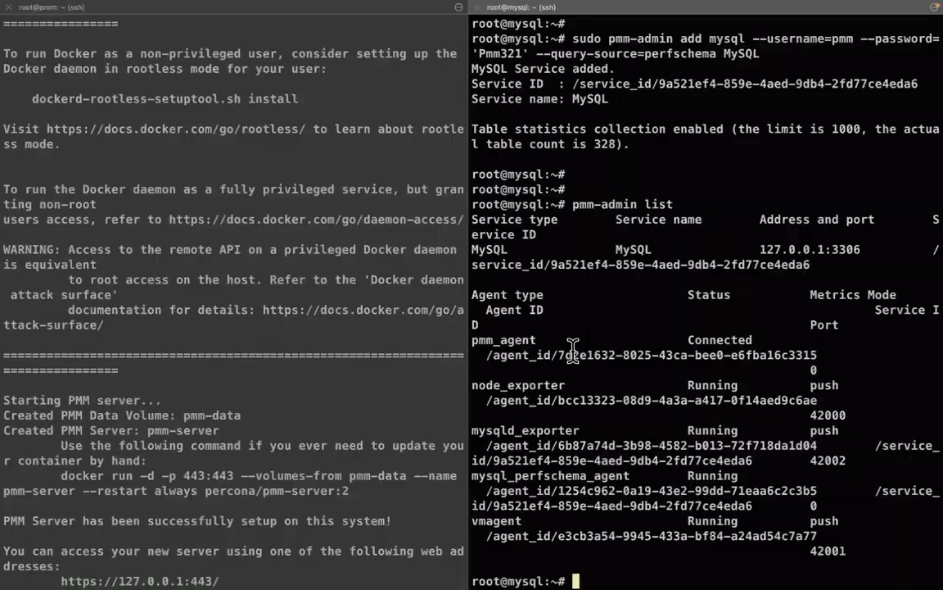
{"action": "type", "text": "mysql"}
{"action": "key", "text": "Return"}
{"action": "key", "text": "Return"}
{"action": "key", "text": "Return"}
{"action": "key", "text": "Return"}
{"action": "type", "text": "sele"}
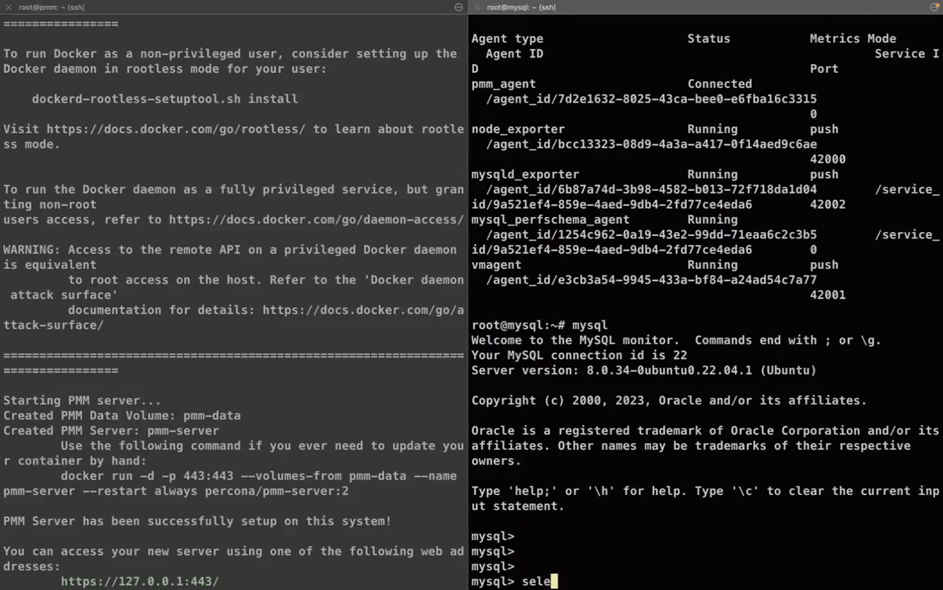
{"action": "type", "text": "ct @@max_connections;"}
{"action": "key", "text": "Return"}
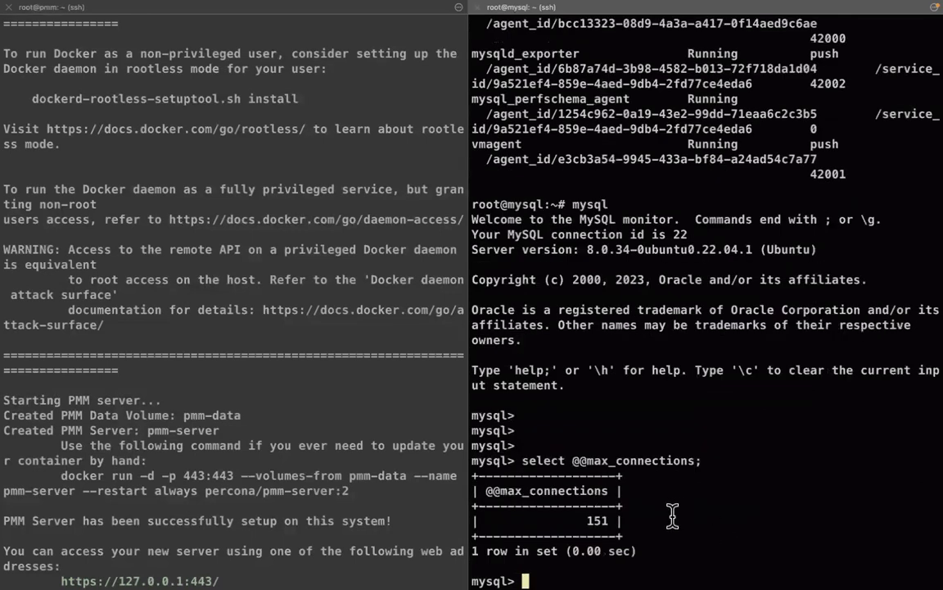
{"action": "left_click_drag", "start_coordinate": [587, 520], "coordinate": [604, 520]}
{"action": "left_click", "coordinate": [603, 520]}
Run show processlist and point out the four pmm connection rows
{"action": "type", "text": "show processlist;"}
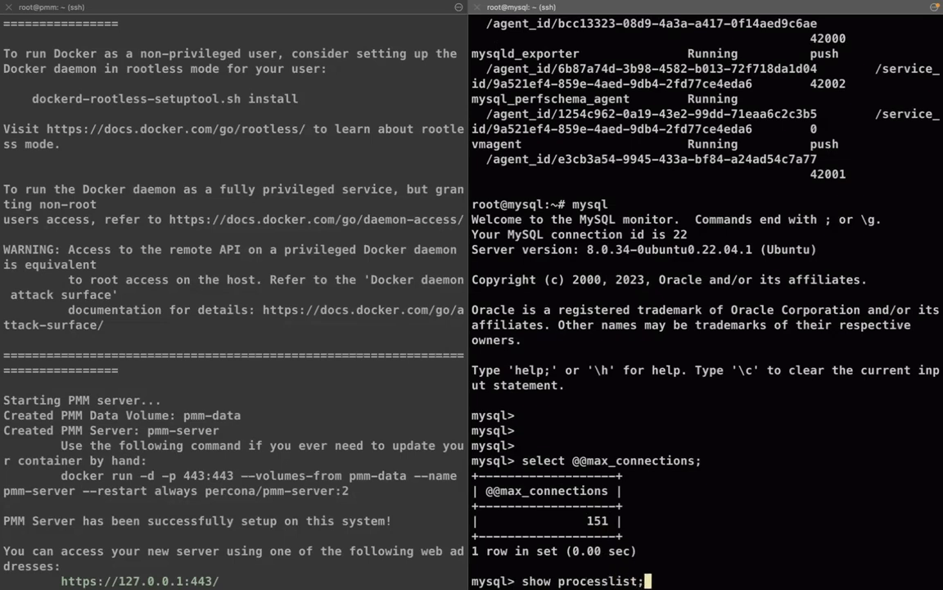
{"action": "key", "text": "Return"}
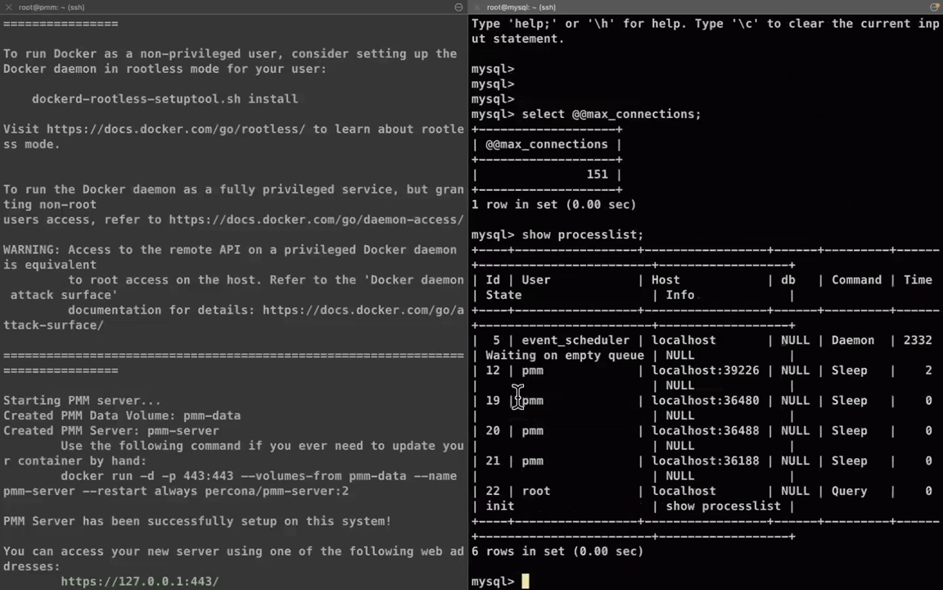
{"action": "left_click_drag", "start_coordinate": [474, 370], "coordinate": [932, 475]}
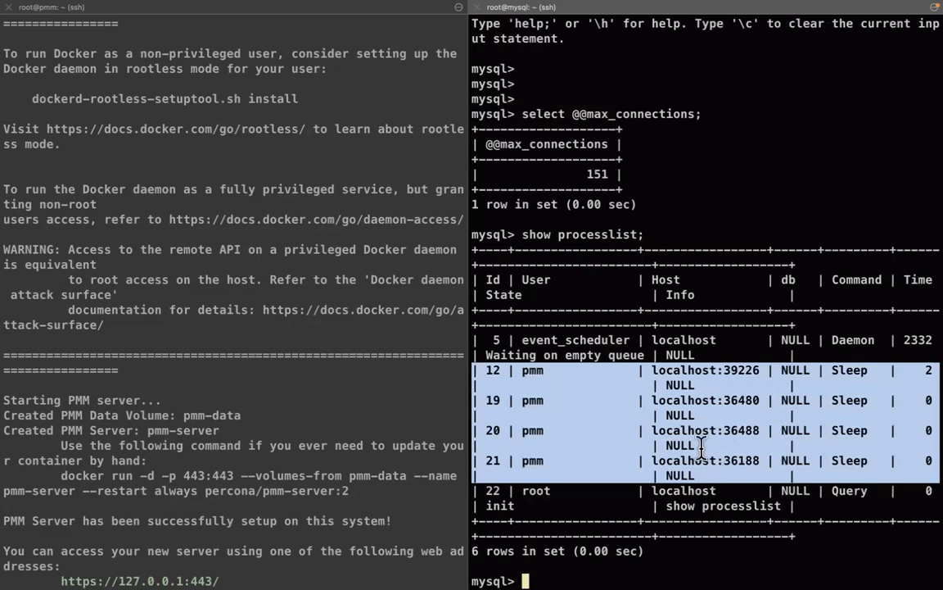
{"action": "double_click", "coordinate": [686, 400]}
{"action": "double_click", "coordinate": [532, 370]}
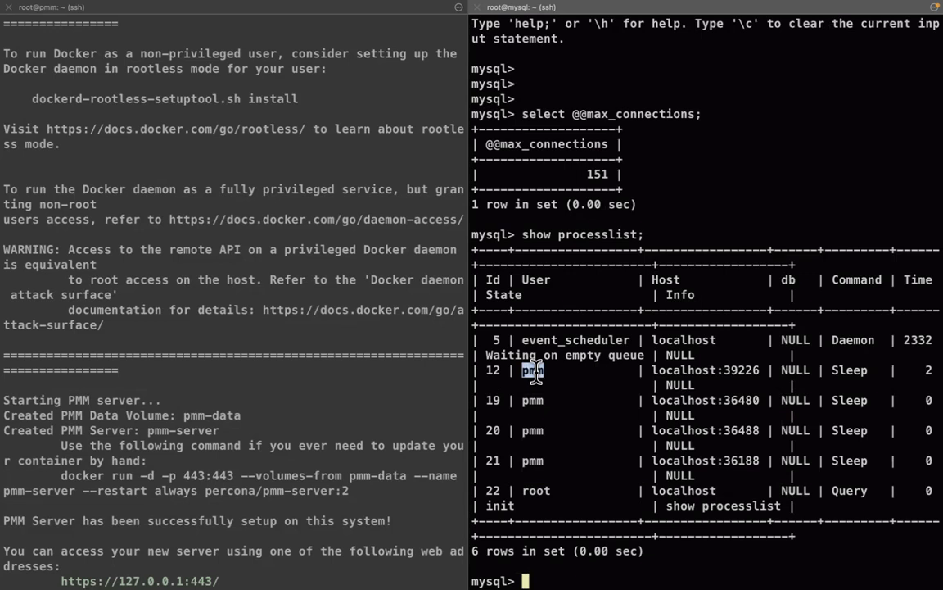
{"action": "key", "text": "ctrl+Right"}
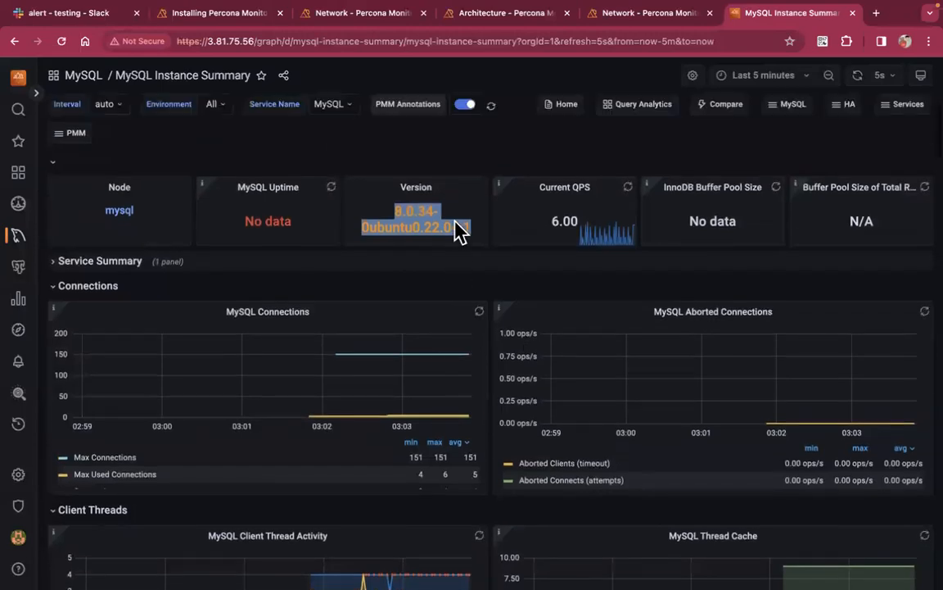
Scroll through the MySQL Instance Summary panels to the bottom and back to the top
{"action": "left_click", "coordinate": [379, 310]}
{"action": "left_click", "coordinate": [319, 285]}
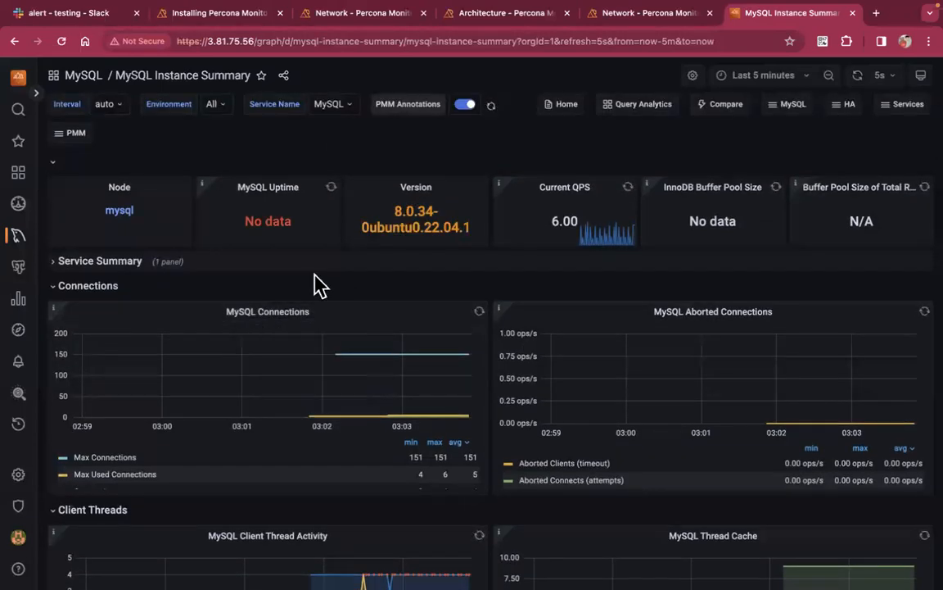
{"action": "scroll", "coordinate": [442, 396], "scroll_direction": "down", "scroll_amount": 5}
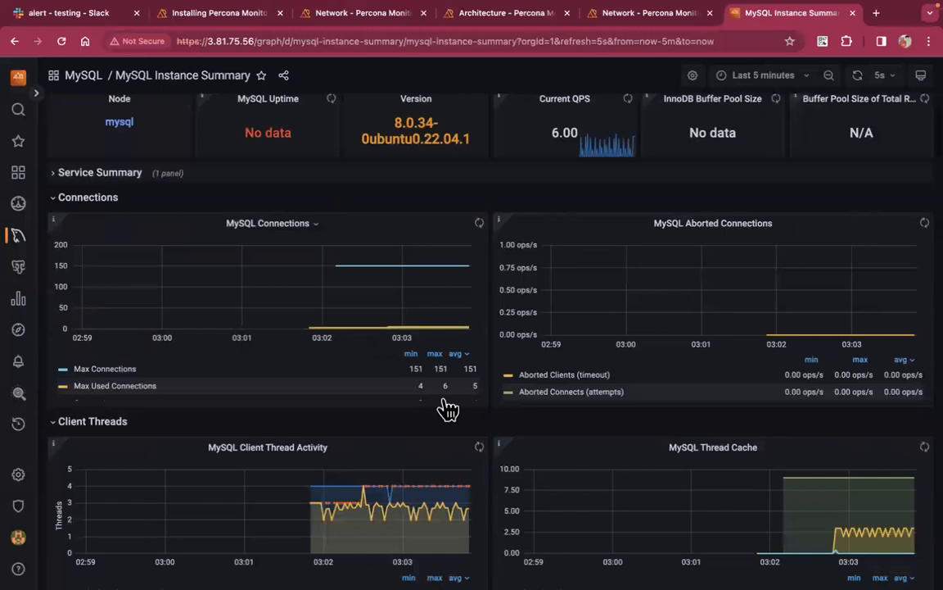
{"action": "scroll", "coordinate": [441, 396], "scroll_direction": "down", "scroll_amount": 10}
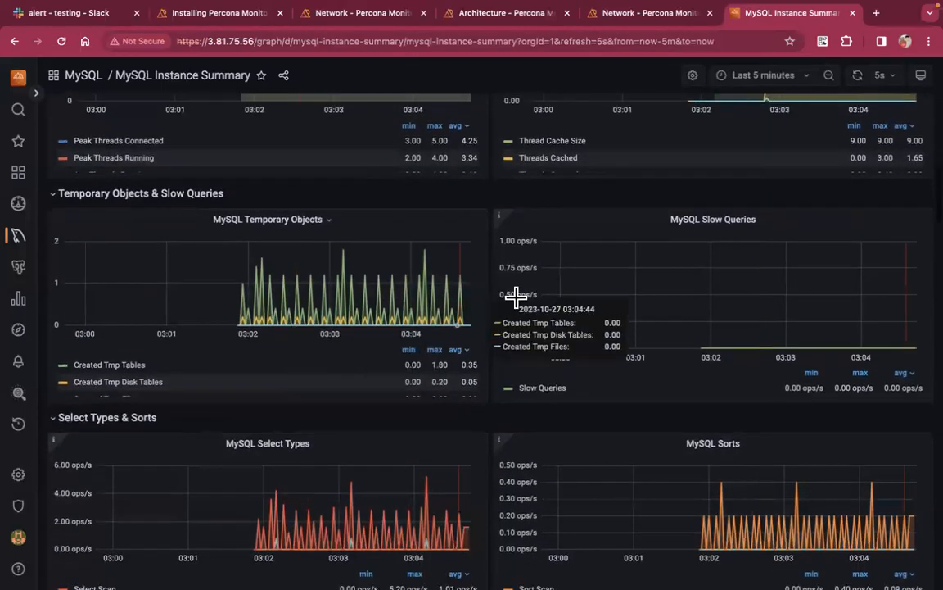
{"action": "scroll", "coordinate": [457, 434], "scroll_direction": "down", "scroll_amount": 8}
{"action": "scroll", "coordinate": [458, 438], "scroll_direction": "down", "scroll_amount": 15}
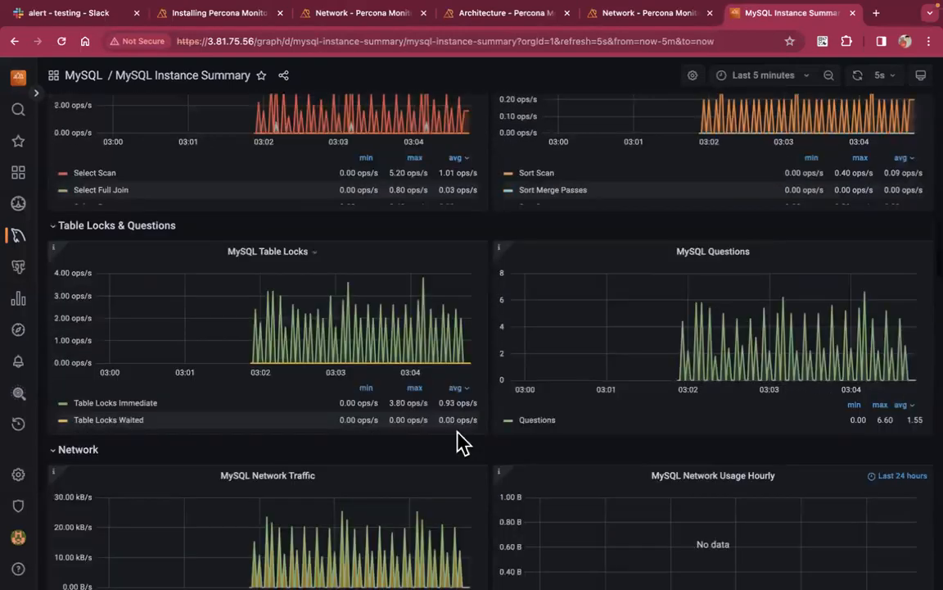
{"action": "scroll", "coordinate": [463, 442], "scroll_direction": "down", "scroll_amount": 1}
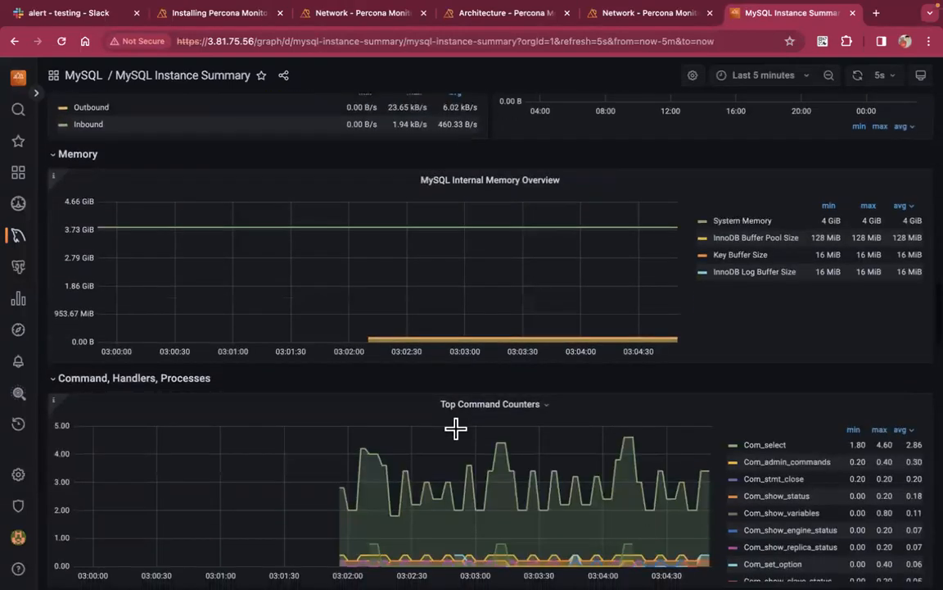
{"action": "scroll", "coordinate": [456, 428], "scroll_direction": "down", "scroll_amount": 9}
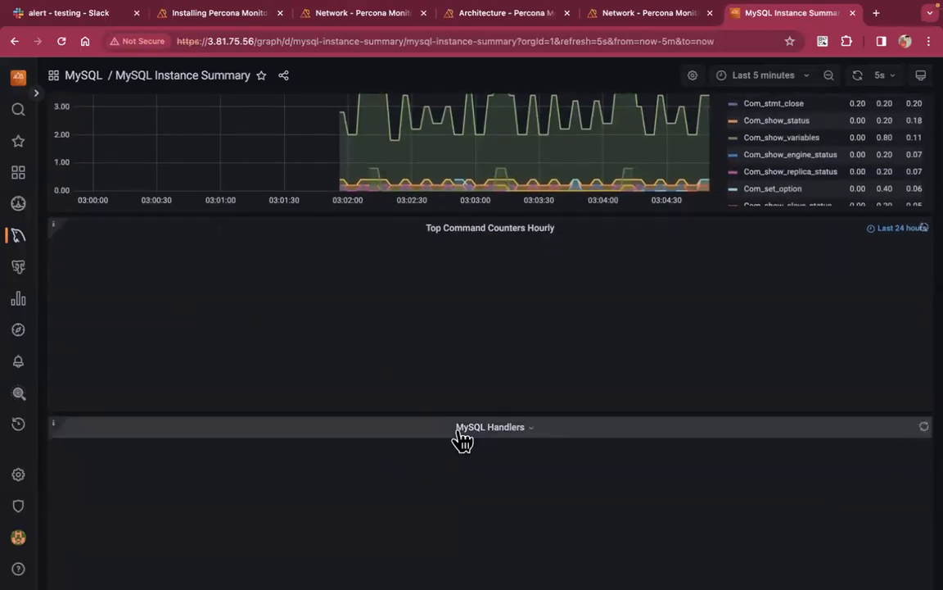
{"action": "scroll", "coordinate": [456, 428], "scroll_direction": "down", "scroll_amount": 7}
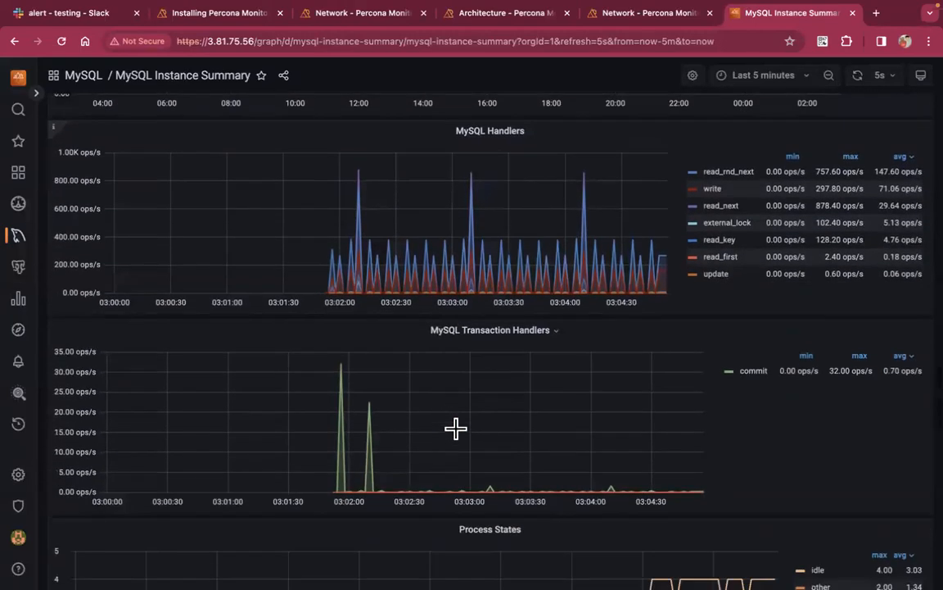
{"action": "scroll", "coordinate": [456, 427], "scroll_direction": "down", "scroll_amount": 6}
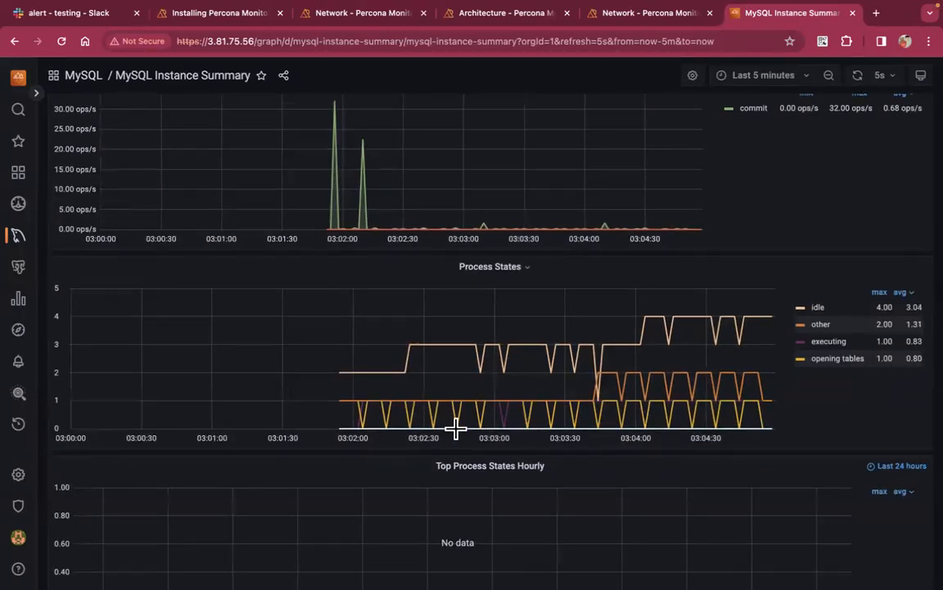
{"action": "scroll", "coordinate": [456, 428], "scroll_direction": "down", "scroll_amount": 5}
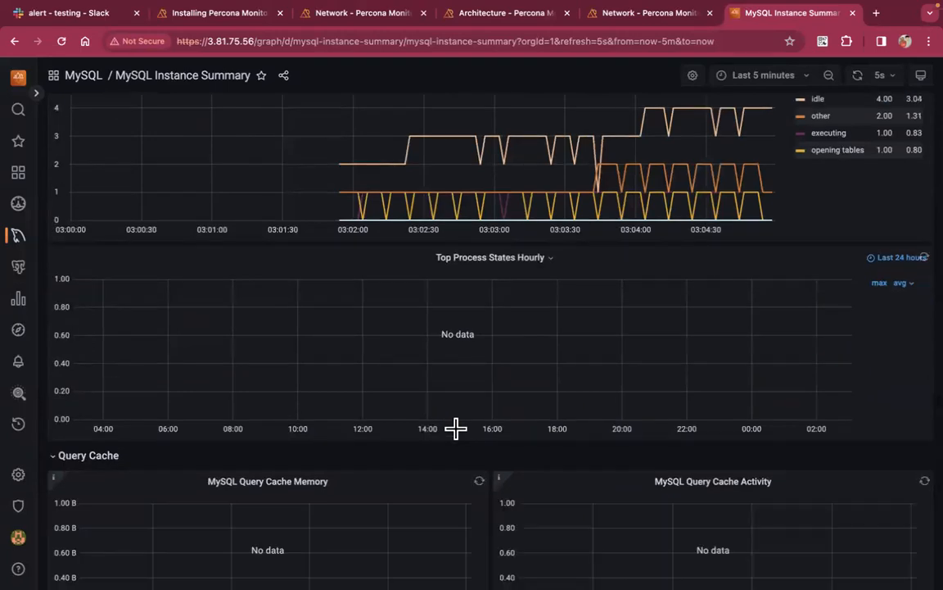
{"action": "scroll", "coordinate": [456, 427], "scroll_direction": "down", "scroll_amount": 10}
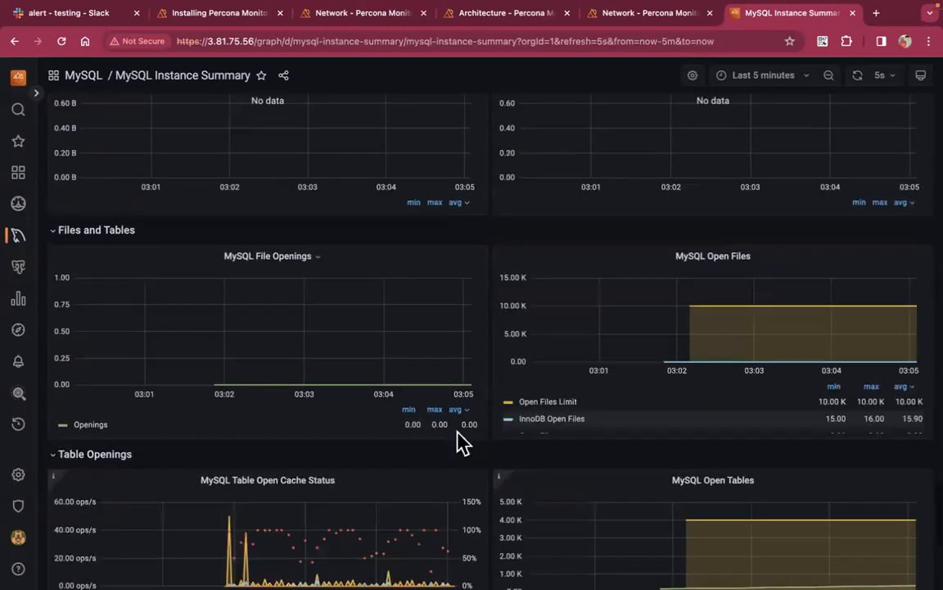
{"action": "scroll", "coordinate": [459, 434], "scroll_direction": "down", "scroll_amount": 8}
{"action": "scroll", "coordinate": [456, 427], "scroll_direction": "up", "scroll_amount": 20}
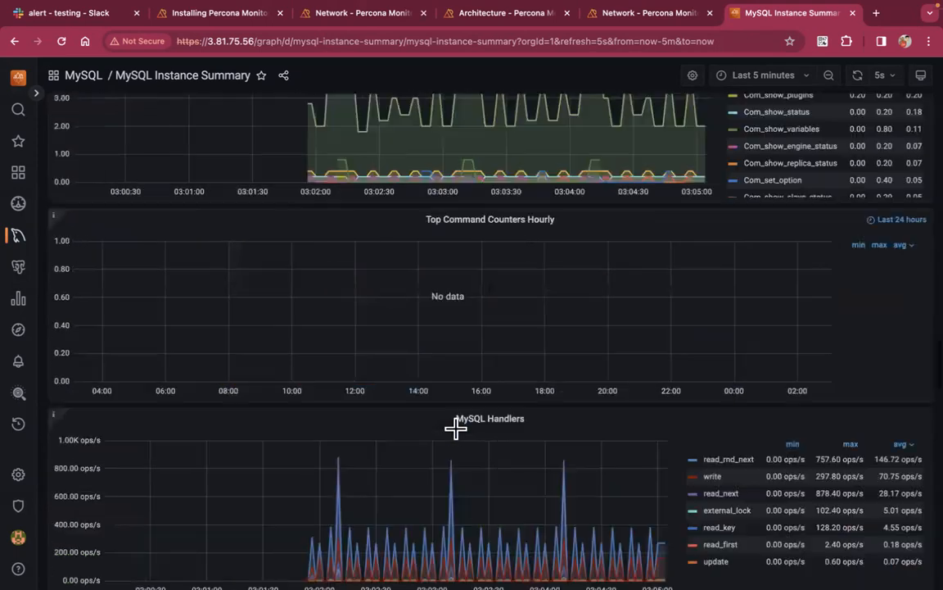
{"action": "scroll", "coordinate": [456, 428], "scroll_direction": "up", "scroll_amount": 15}
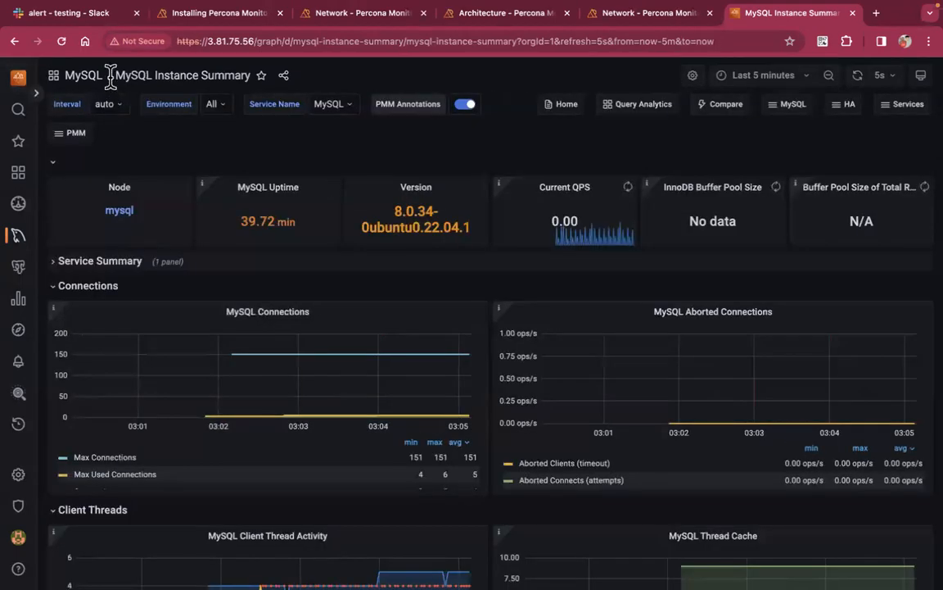
{"action": "left_click", "coordinate": [117, 78]}
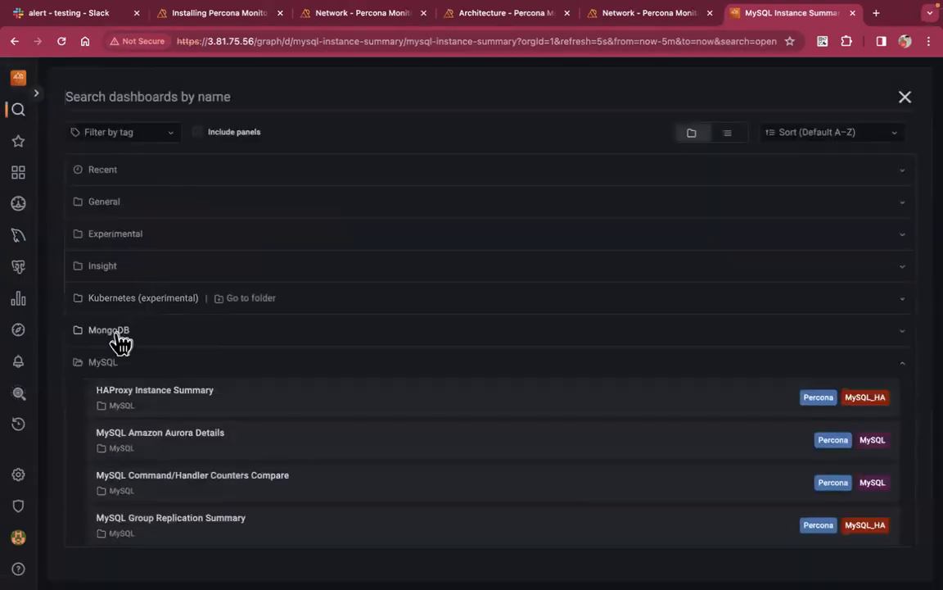
{"action": "scroll", "coordinate": [122, 375], "scroll_direction": "down", "scroll_amount": 2}
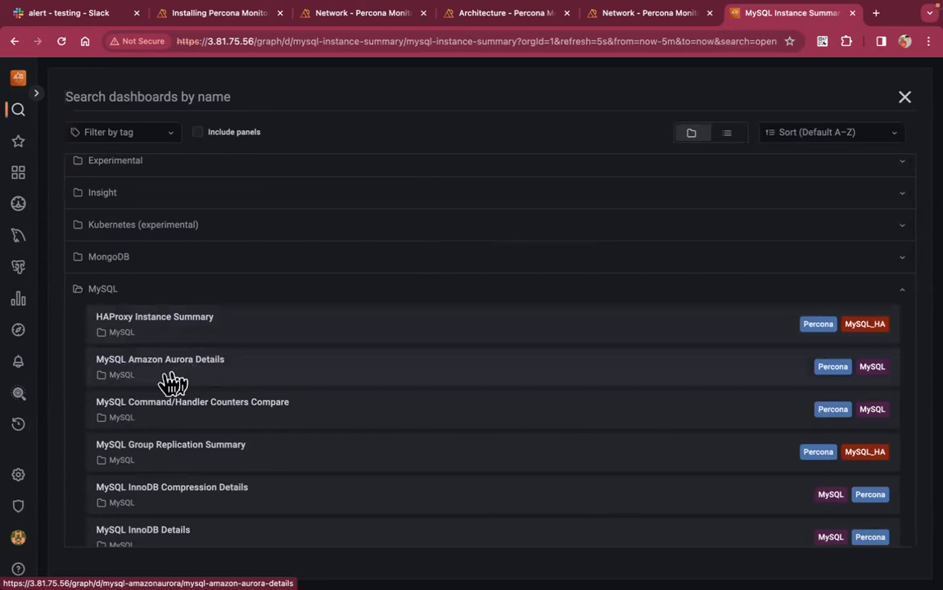
{"action": "scroll", "coordinate": [236, 425], "scroll_direction": "down", "scroll_amount": 1}
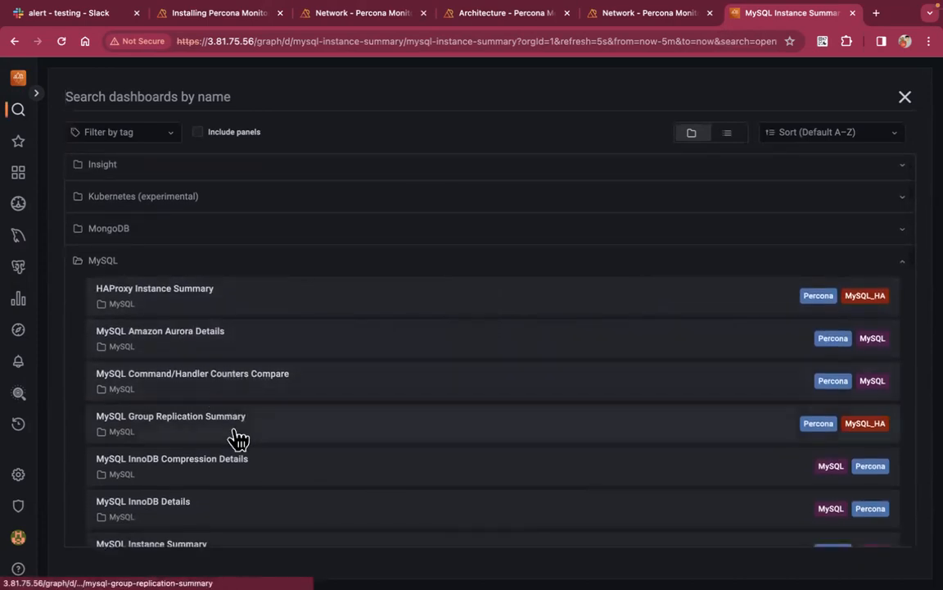
{"action": "scroll", "coordinate": [225, 474], "scroll_direction": "down", "scroll_amount": 2}
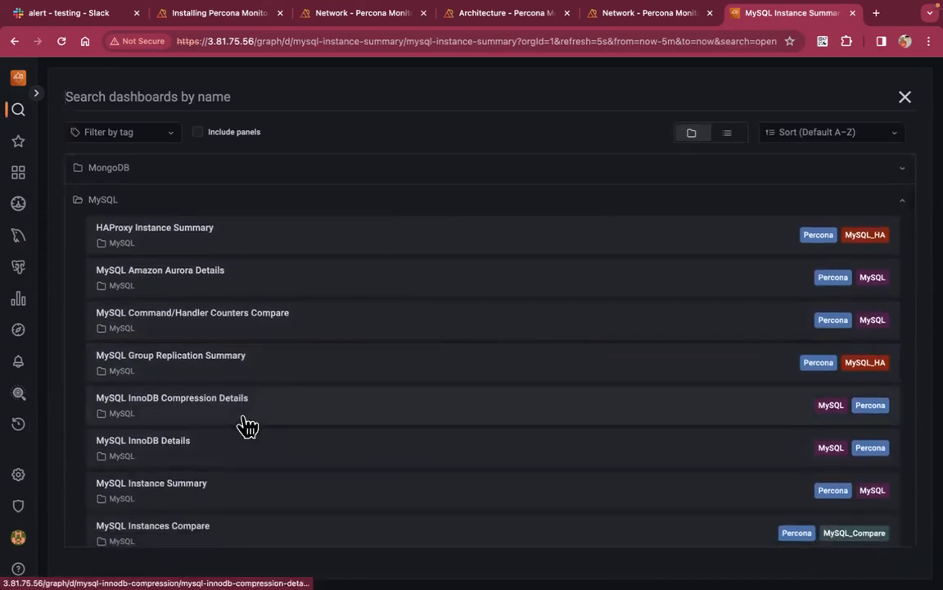
{"action": "scroll", "coordinate": [246, 425], "scroll_direction": "down", "scroll_amount": 1}
{"action": "scroll", "coordinate": [254, 467], "scroll_direction": "down", "scroll_amount": 1}
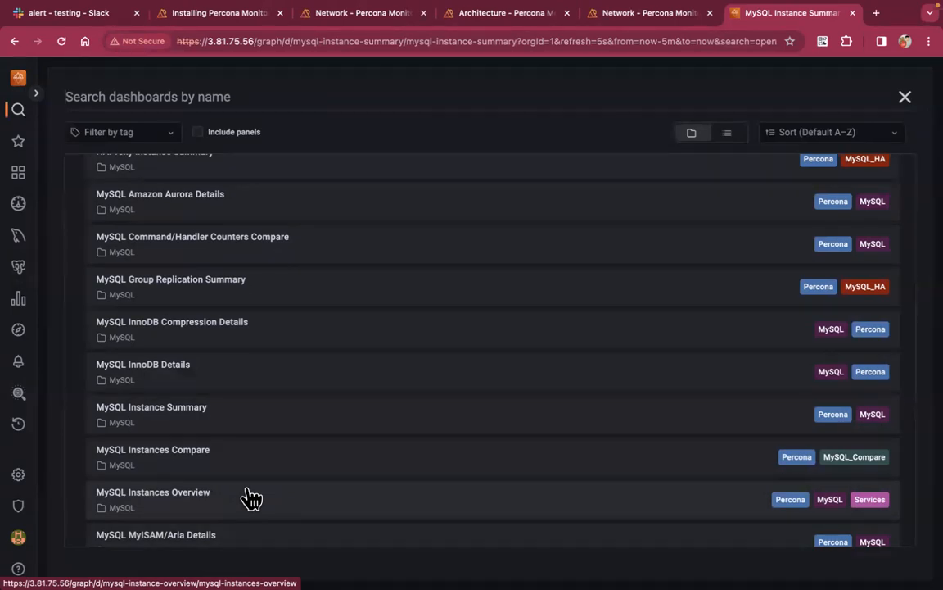
{"action": "scroll", "coordinate": [252, 498], "scroll_direction": "up", "scroll_amount": 5}
{"action": "mouse_move", "coordinate": [89, 370]}
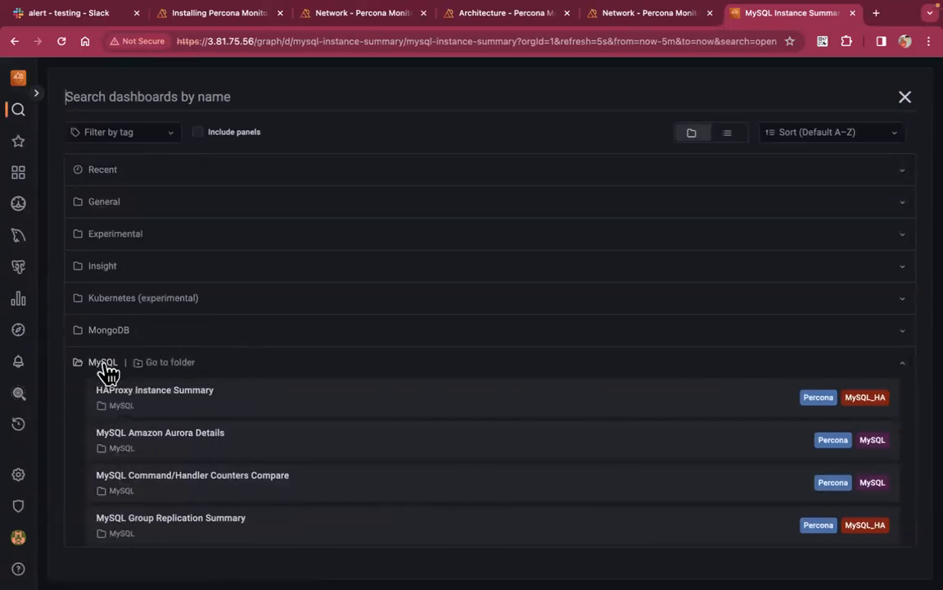
{"action": "left_click", "coordinate": [104, 370]}
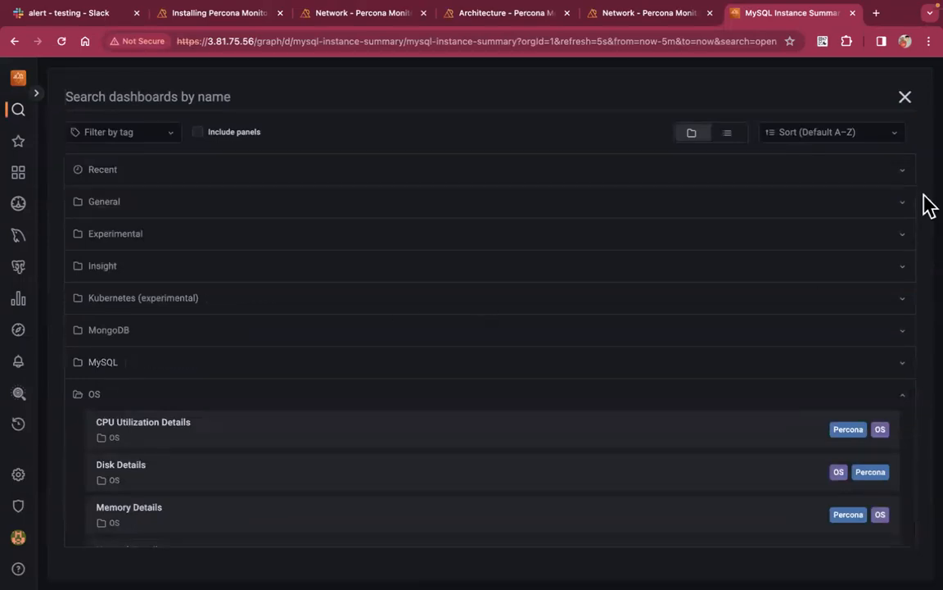
{"action": "left_click", "coordinate": [906, 98]}
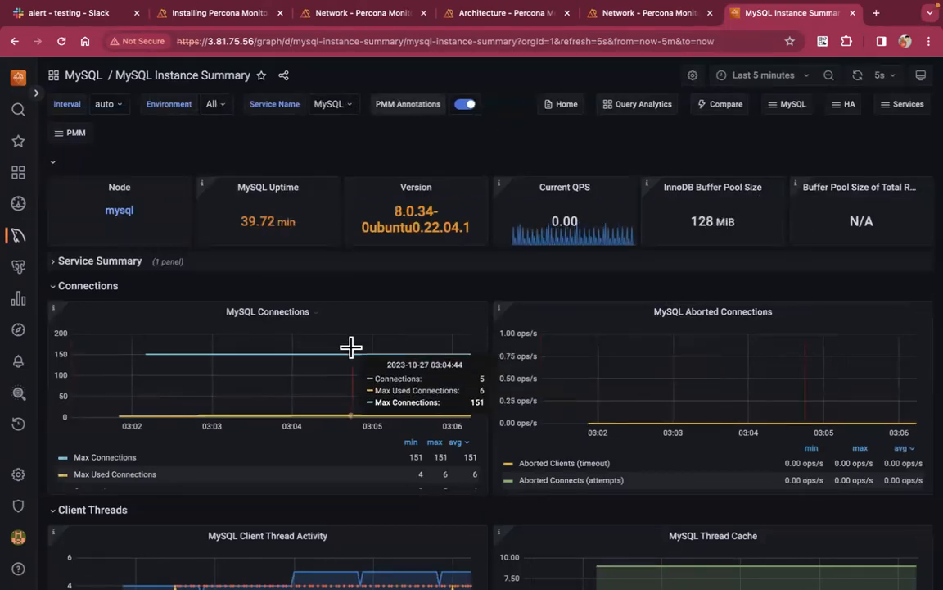
Scroll the dashboard briefly, then return to the terminal's mysql session
{"action": "scroll", "coordinate": [352, 352], "scroll_direction": "down", "scroll_amount": 10}
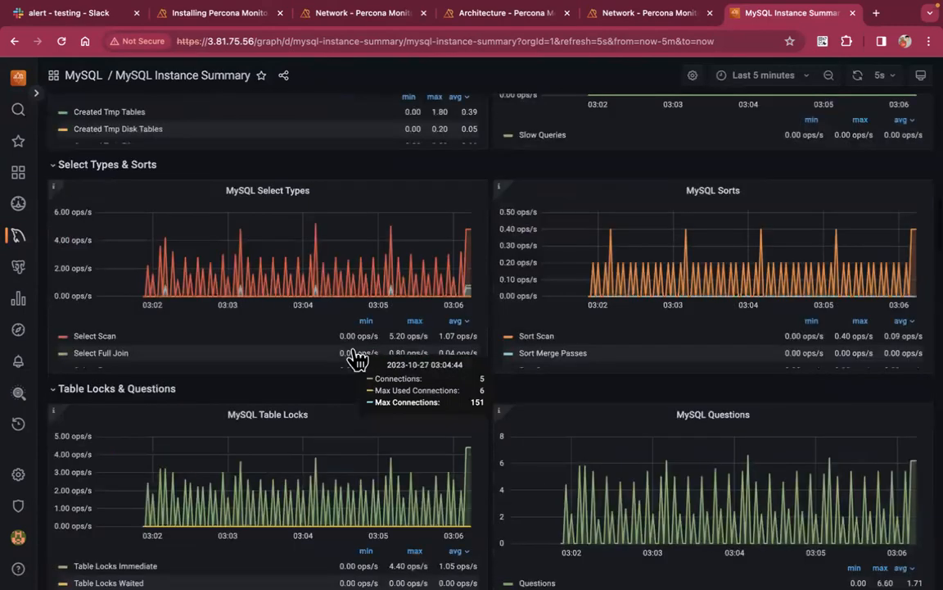
{"action": "scroll", "coordinate": [358, 359], "scroll_direction": "up", "scroll_amount": 15}
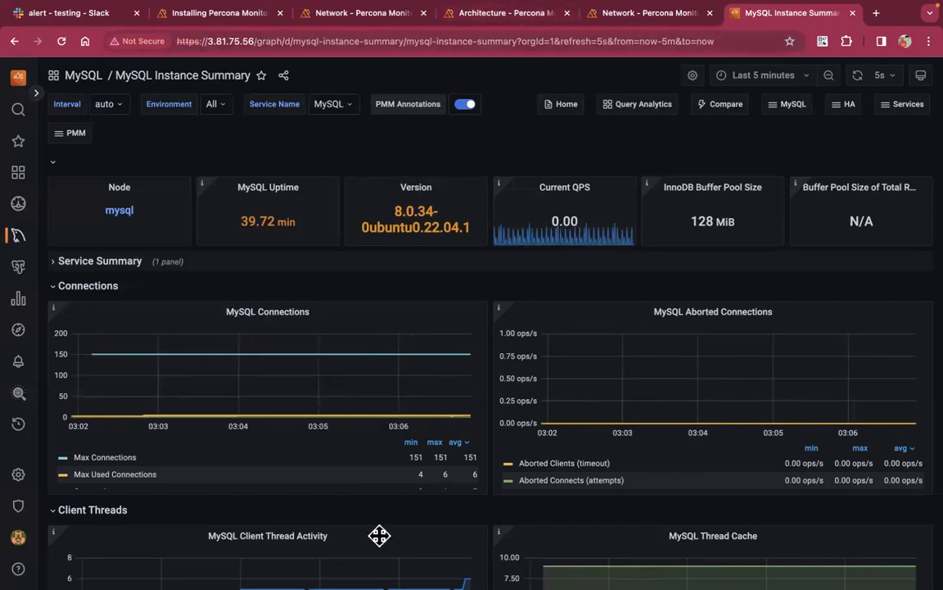
{"action": "key", "text": "ctrl+Left"}
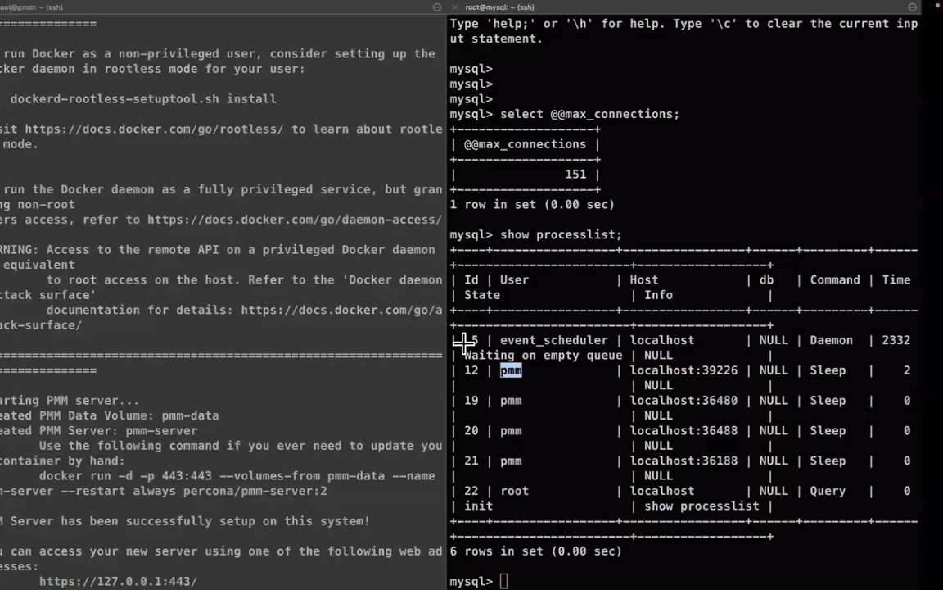
In the outline notes, highlight line 8 and move to the 'Testing the alert with Slack' topic
{"action": "key", "text": "ctrl+Left"}
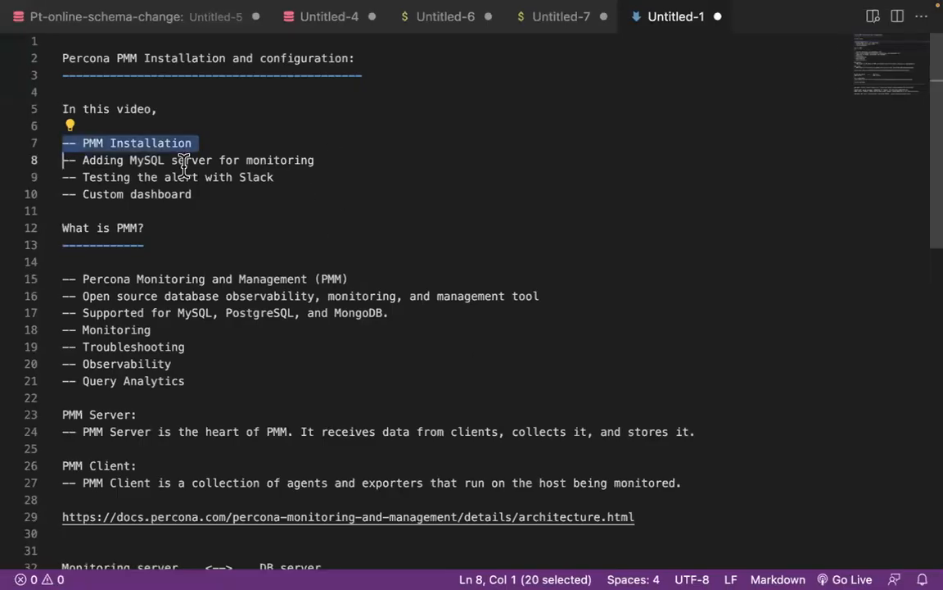
{"action": "double_click", "coordinate": [280, 155]}
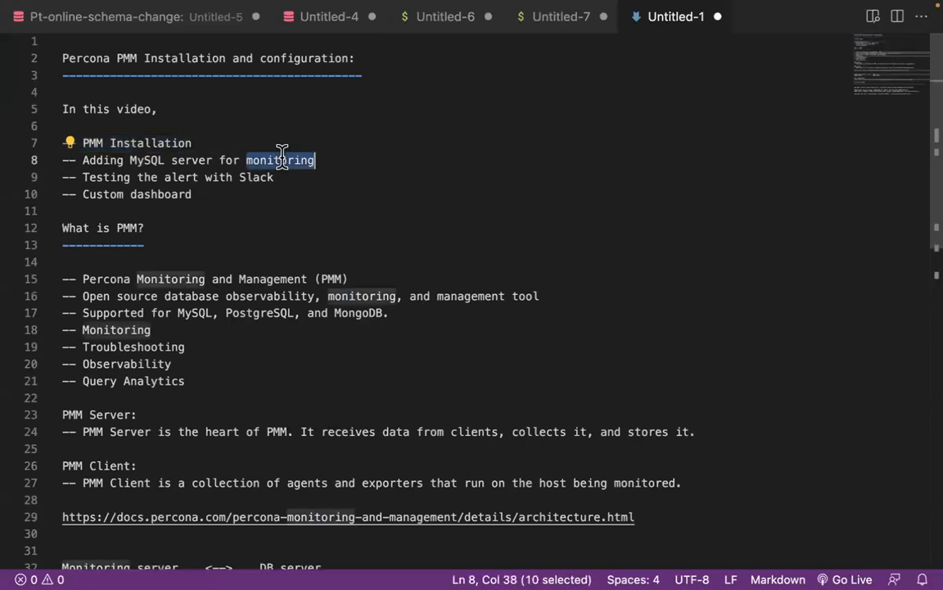
{"action": "triple_click", "coordinate": [282, 156]}
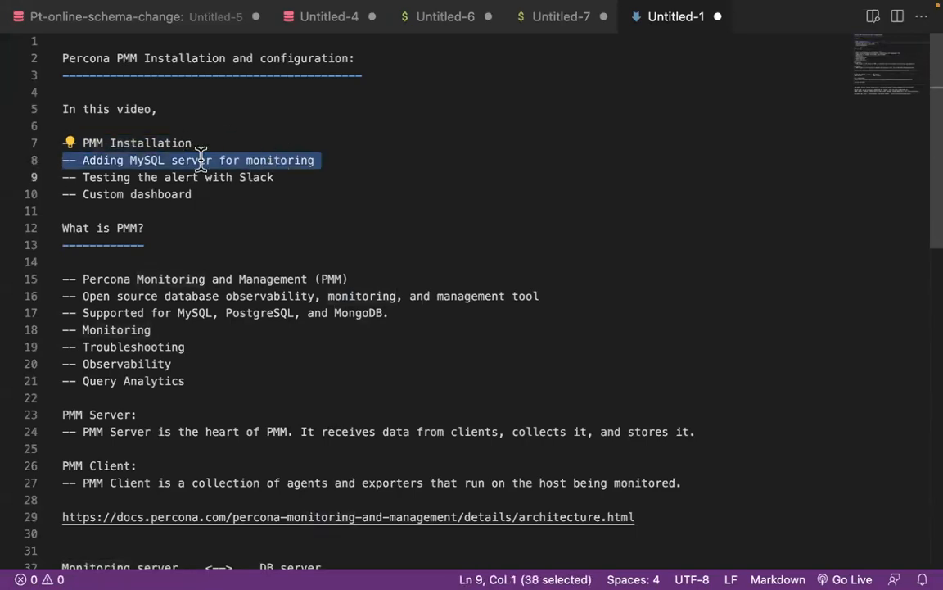
{"action": "triple_click", "coordinate": [252, 155]}
{"action": "left_click", "coordinate": [300, 177]}
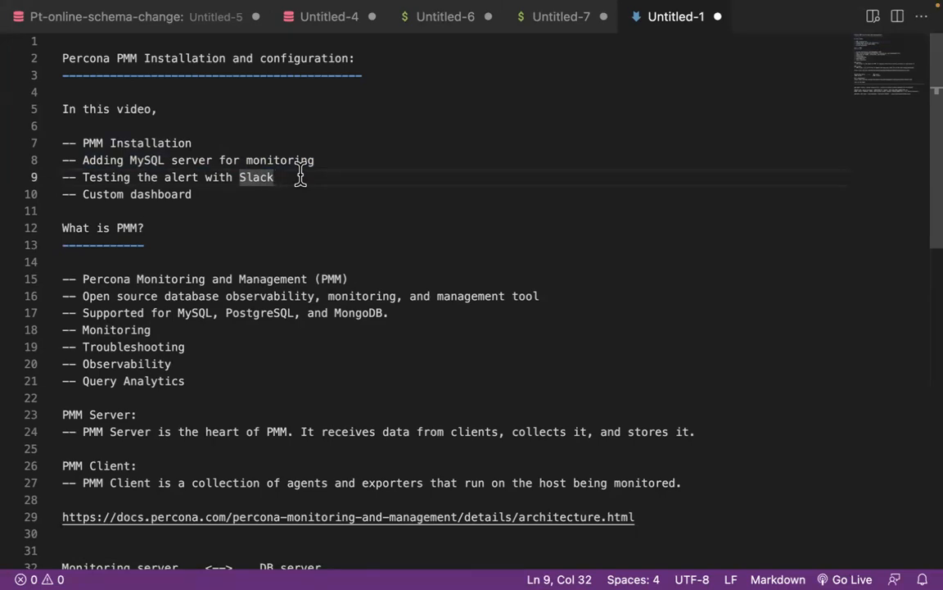
Return to the PMM MySQL Instance Summary dashboard in Chrome
{"action": "key", "text": "ctrl+Right"}
{"action": "key", "text": "ctrl+Right"}
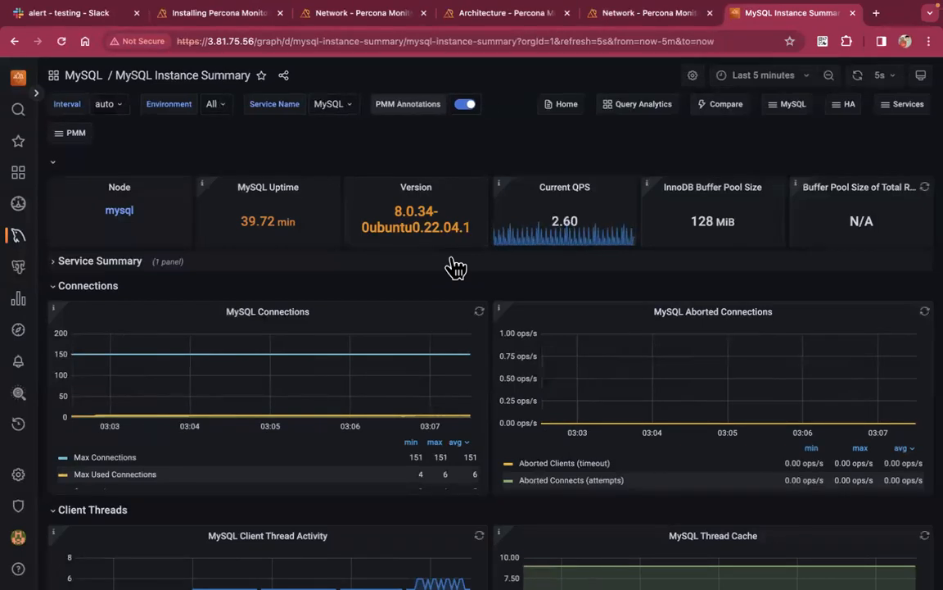
{"action": "mouse_move", "coordinate": [816, 15]}
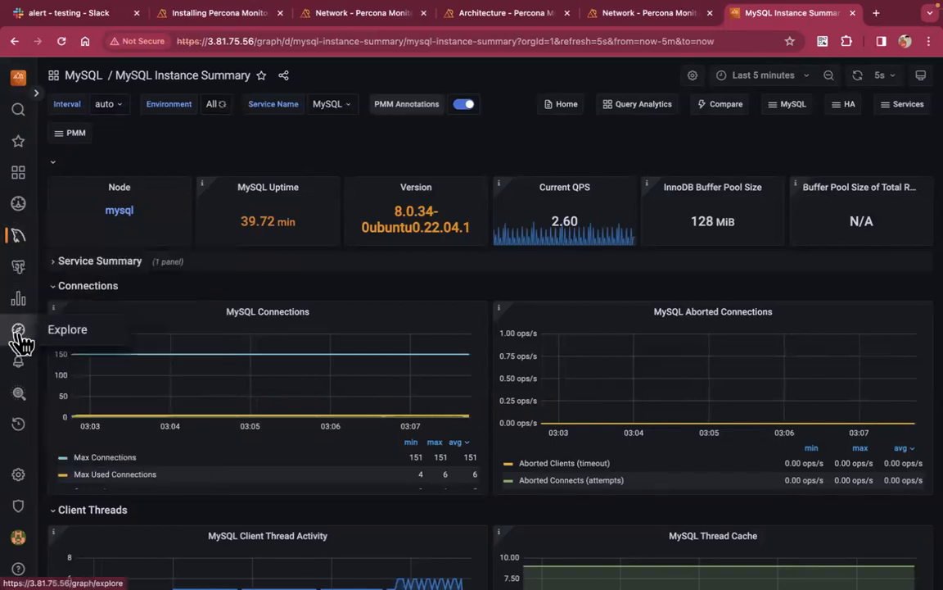
{"action": "mouse_move", "coordinate": [34, 374]}
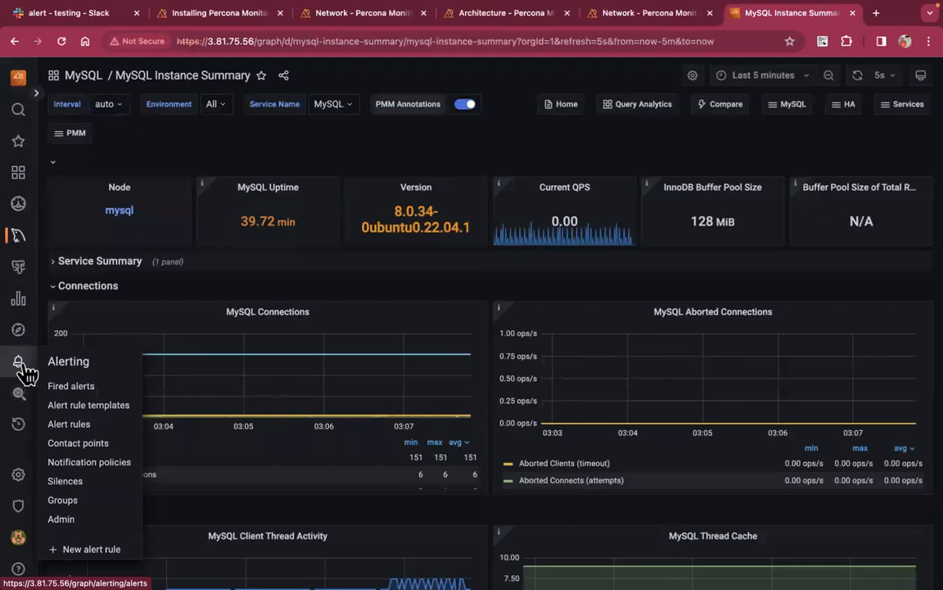
Open Alerting's Fired alerts page, dismiss its tour popover, and list the alert rule templates
{"action": "left_click", "coordinate": [58, 364]}
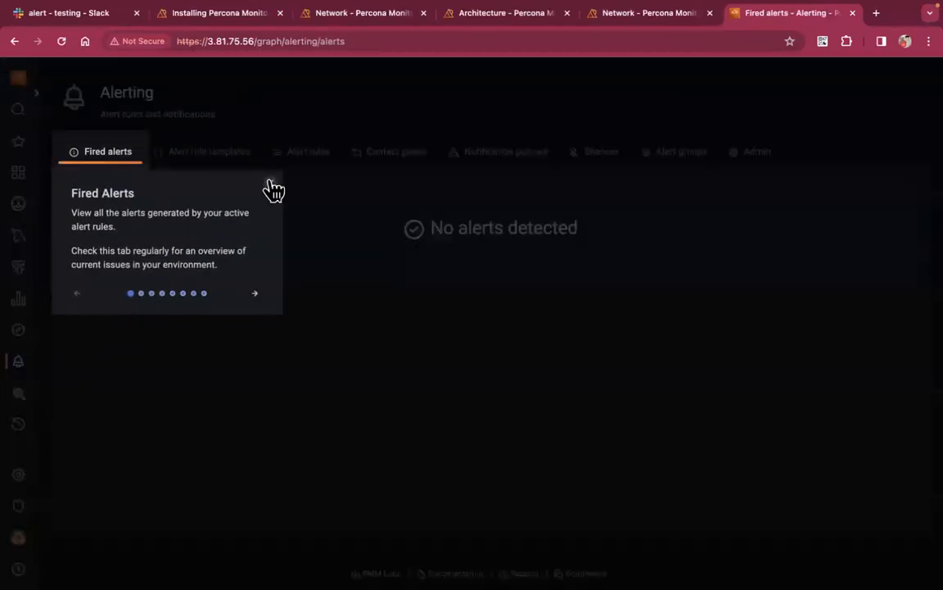
{"action": "left_click", "coordinate": [272, 185]}
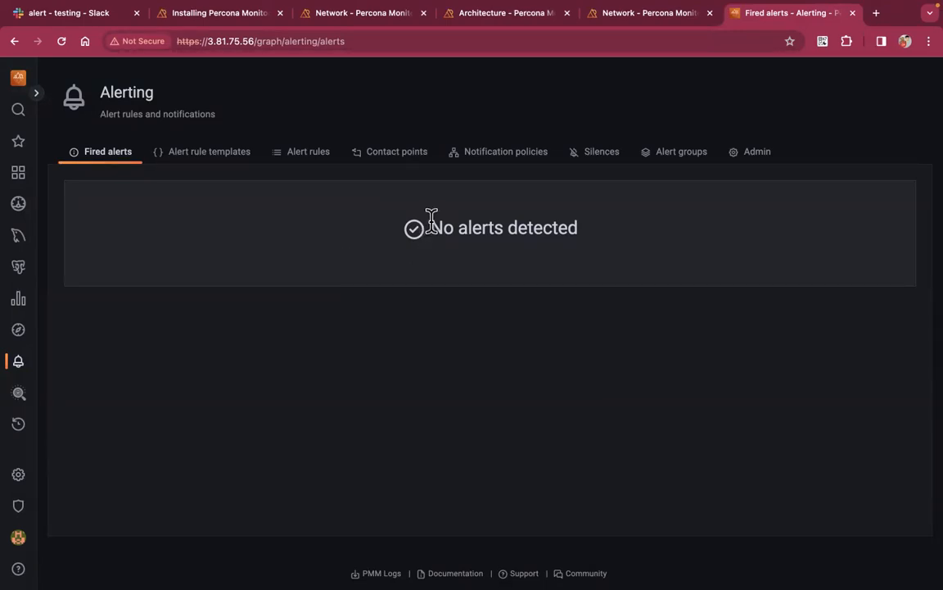
{"action": "left_click", "coordinate": [246, 164]}
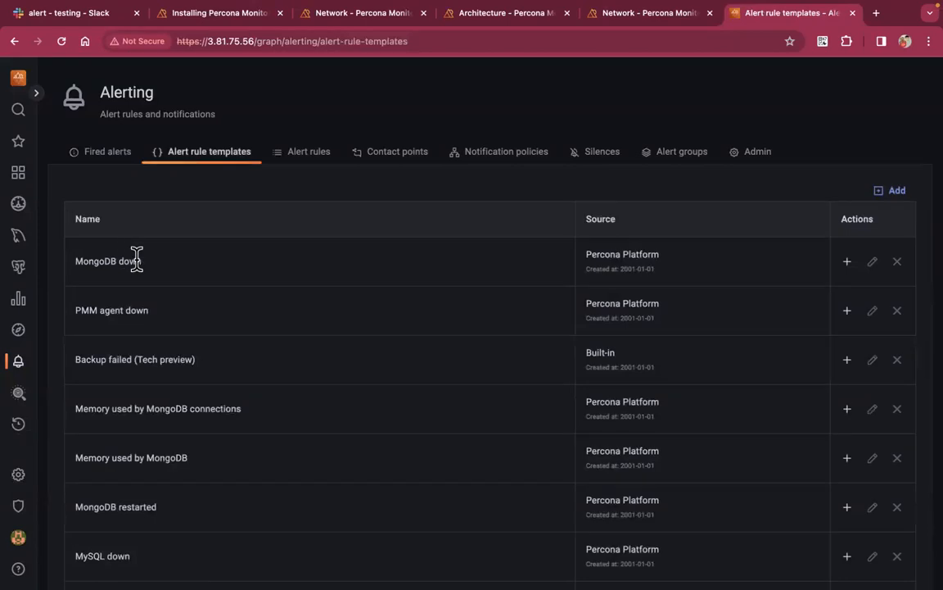
{"action": "scroll", "coordinate": [238, 406], "scroll_direction": "down", "scroll_amount": 5}
{"action": "scroll", "coordinate": [238, 406], "scroll_direction": "down", "scroll_amount": 2}
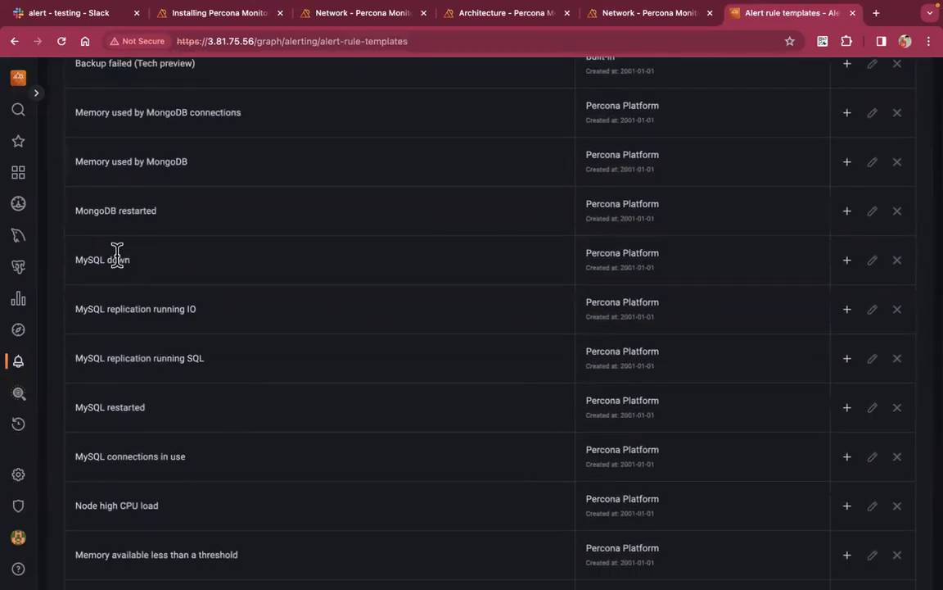
{"action": "triple_click", "coordinate": [117, 257]}
{"action": "triple_click", "coordinate": [176, 307]}
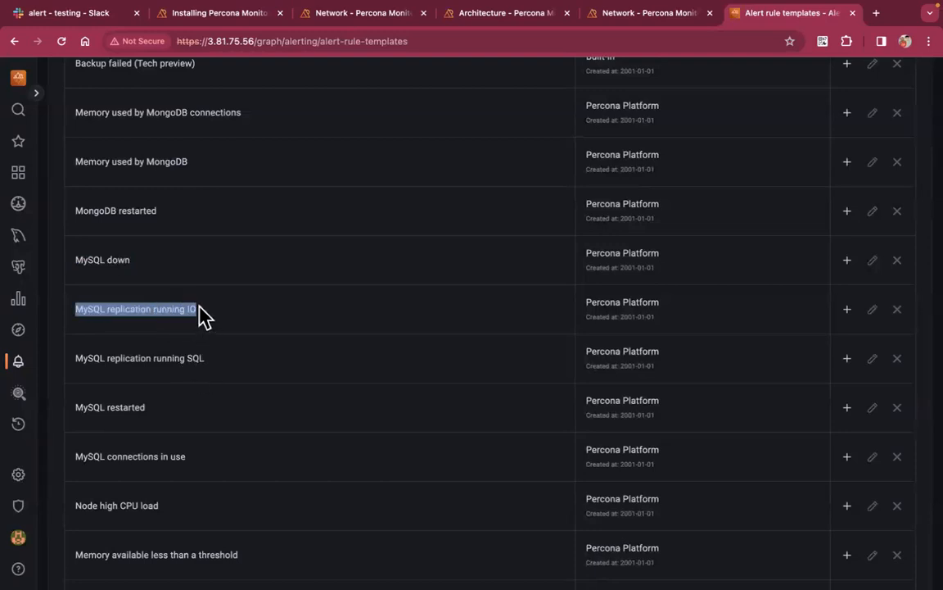
{"action": "left_click", "coordinate": [200, 315]}
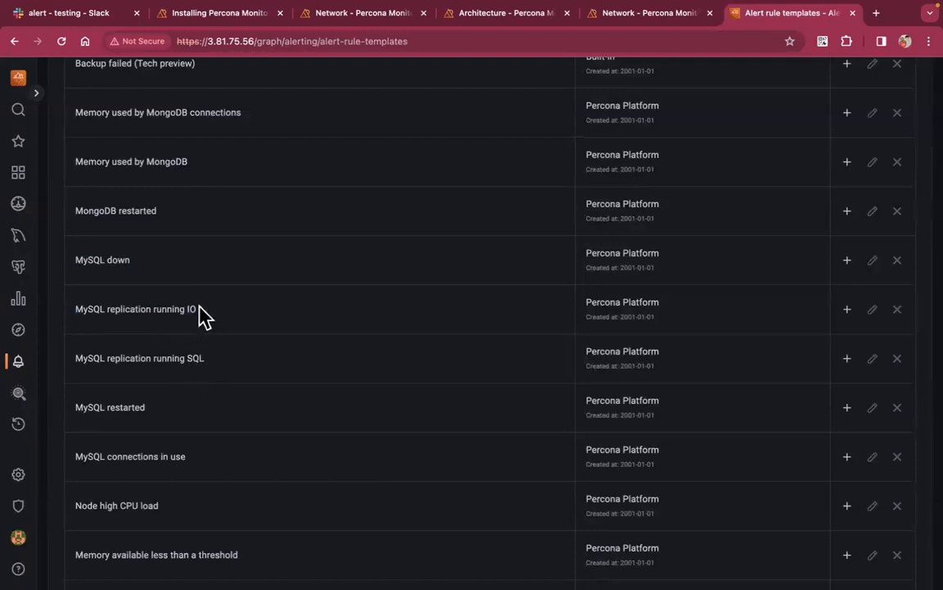
{"action": "double_click", "coordinate": [139, 407]}
{"action": "left_click", "coordinate": [184, 456]}
{"action": "triple_click", "coordinate": [183, 457]}
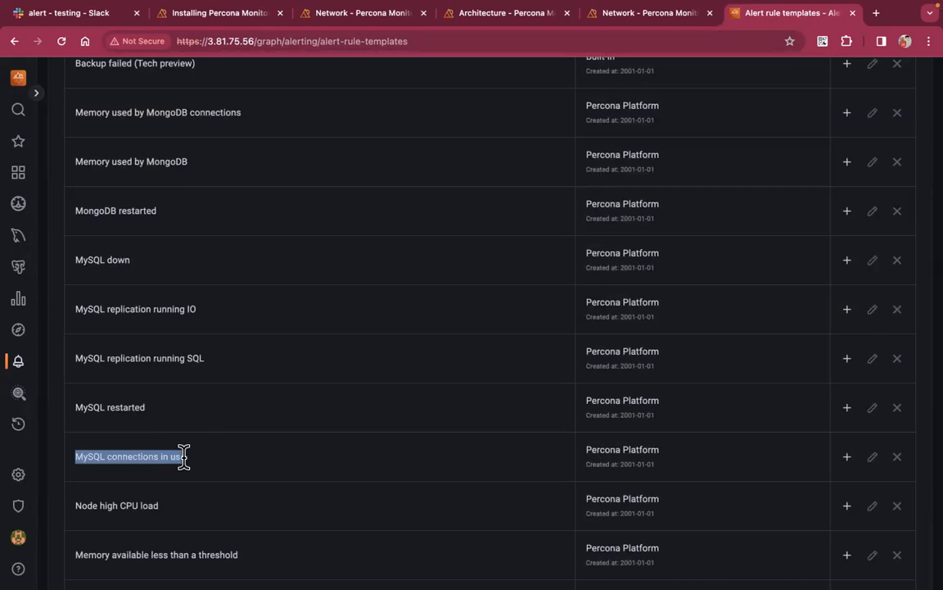
{"action": "scroll", "coordinate": [183, 456], "scroll_direction": "up", "scroll_amount": 5}
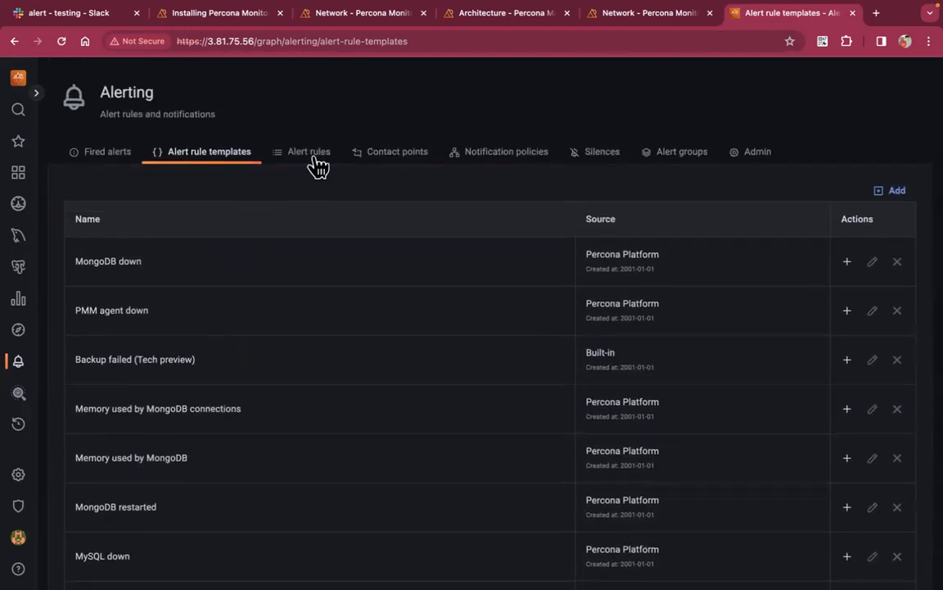
Pass through Alert rules to Contact points, which lists only grafana-default-email
{"action": "left_click", "coordinate": [319, 163]}
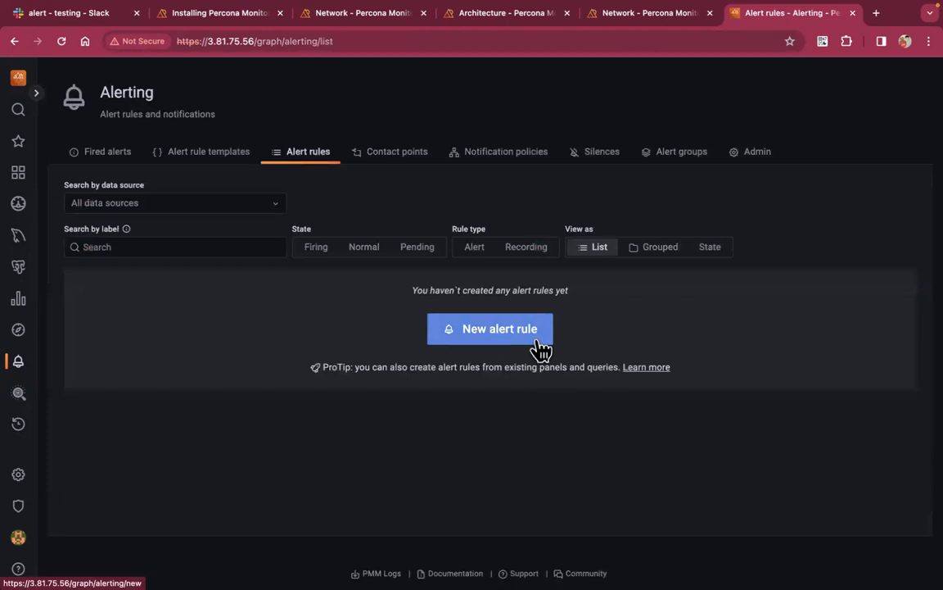
{"action": "left_click", "coordinate": [410, 160]}
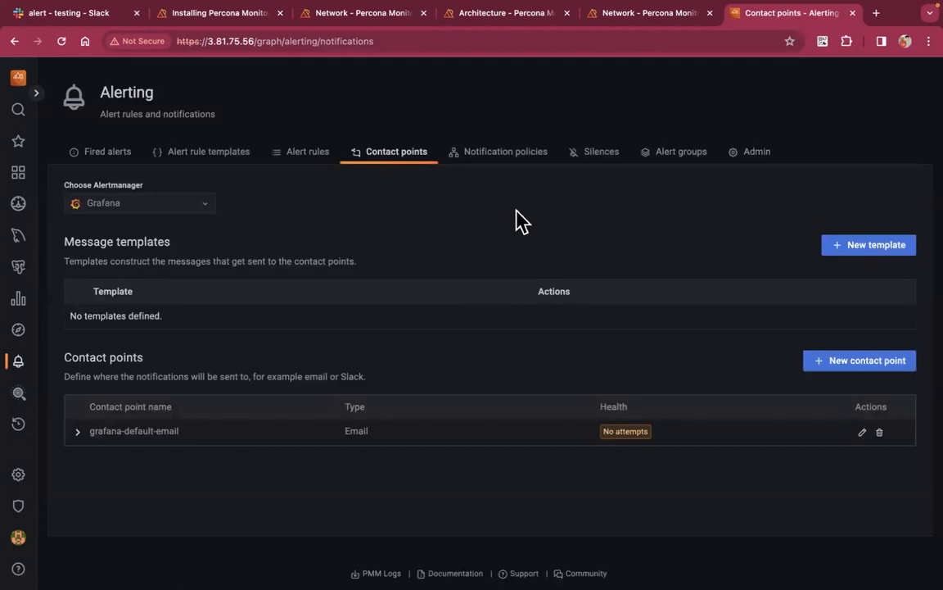
Look over Notification policies, Silences and Fired alerts, then return to the empty Alert rules list
{"action": "left_click", "coordinate": [512, 157]}
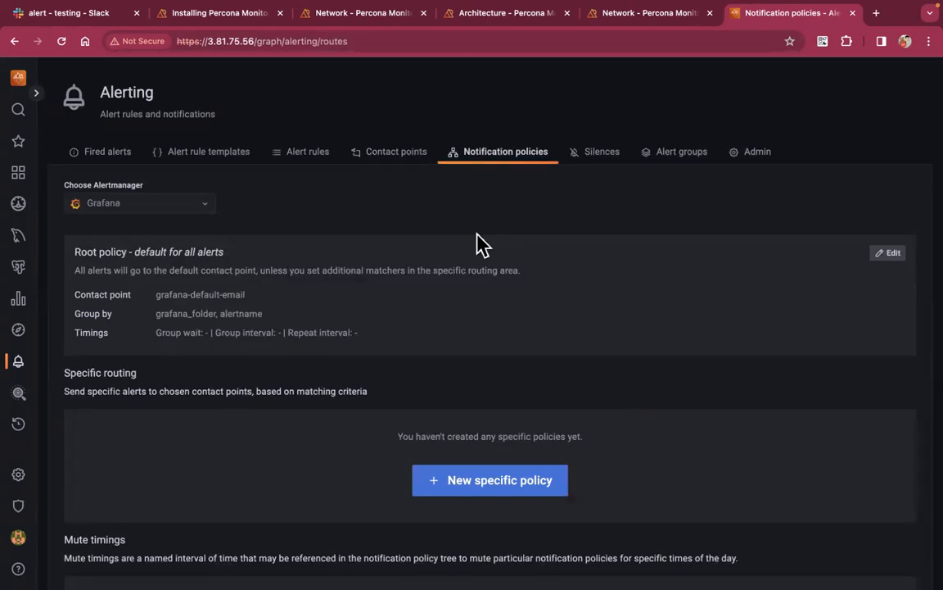
{"action": "left_click", "coordinate": [602, 151]}
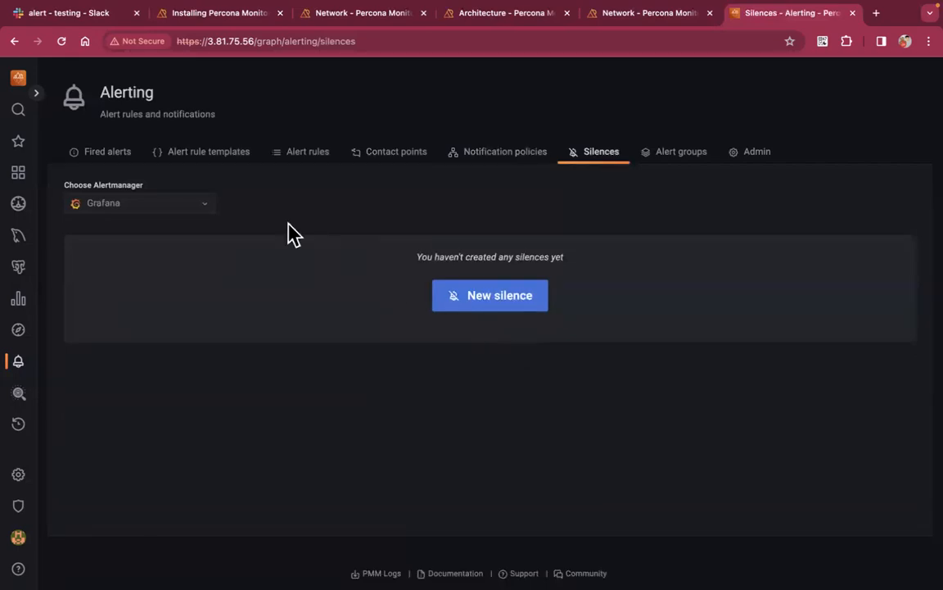
{"action": "left_click", "coordinate": [119, 152]}
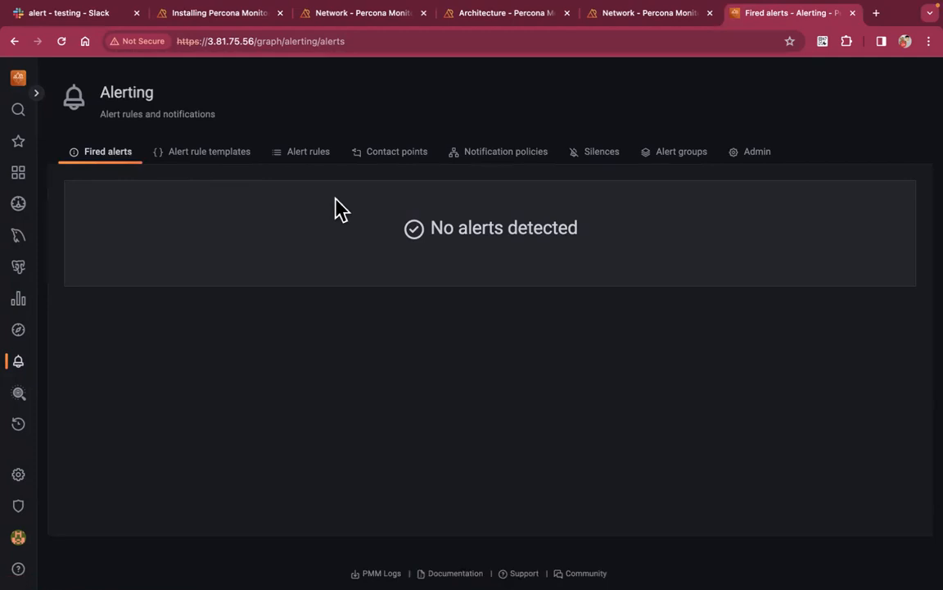
{"action": "left_click", "coordinate": [326, 163]}
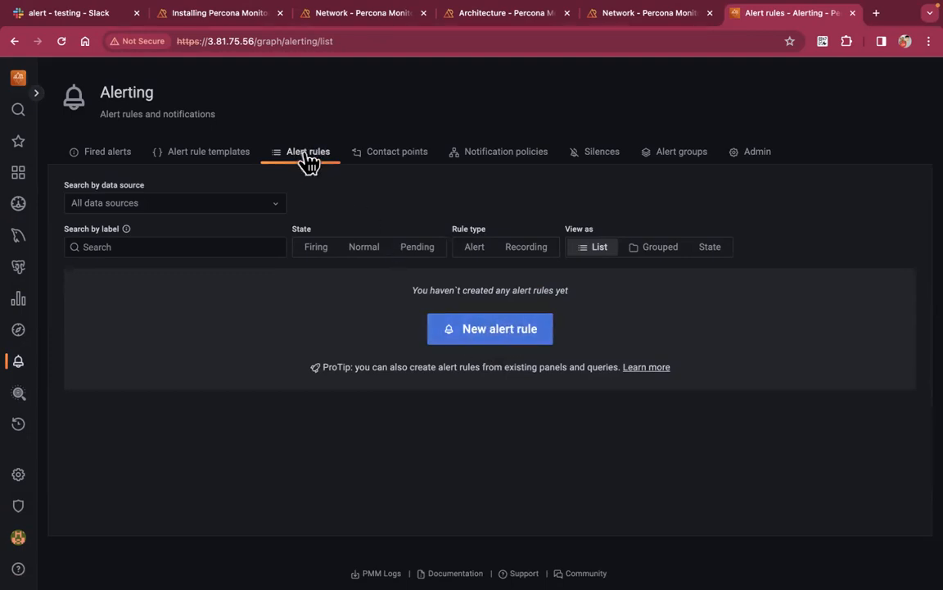
Start a new alert rule based on the MySQL down template, found by searching 'mysql'
{"action": "left_click", "coordinate": [497, 336]}
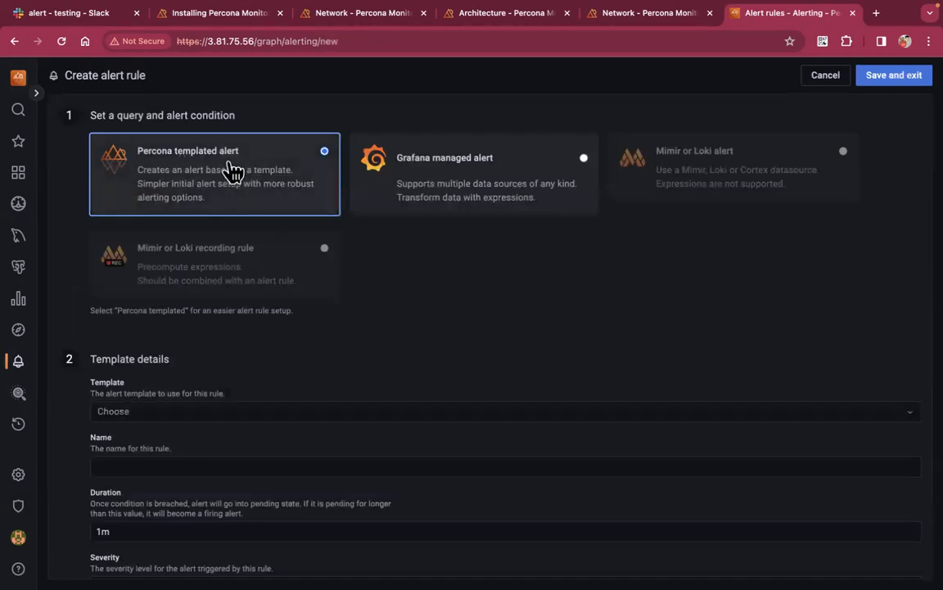
{"action": "scroll", "coordinate": [286, 327], "scroll_direction": "down", "scroll_amount": 1}
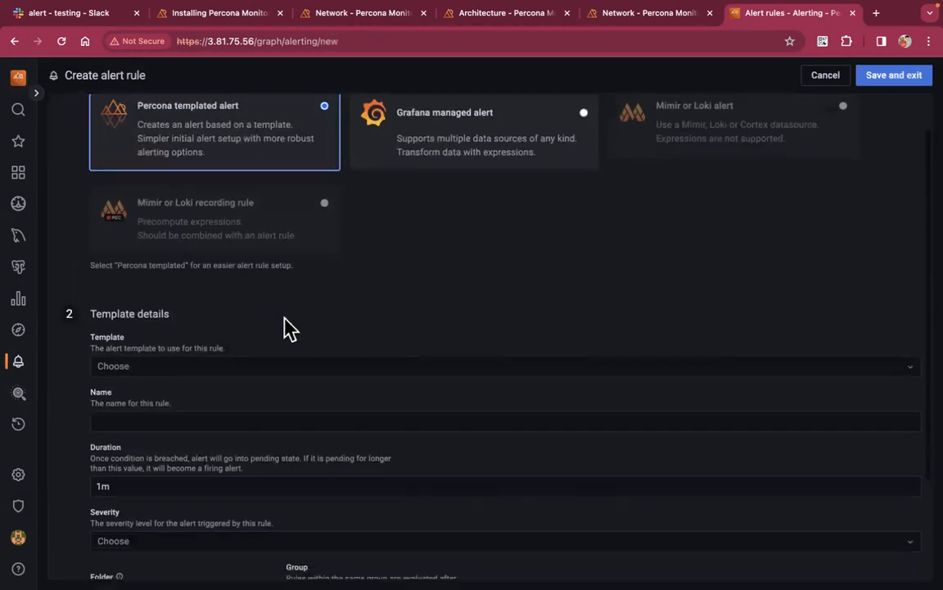
{"action": "left_click", "coordinate": [222, 360]}
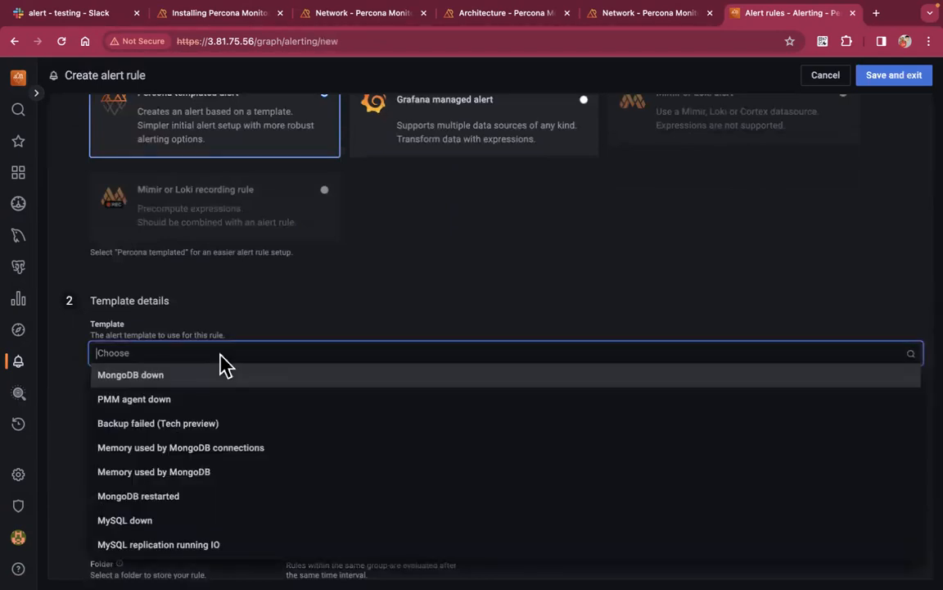
{"action": "type", "text": "mysql"}
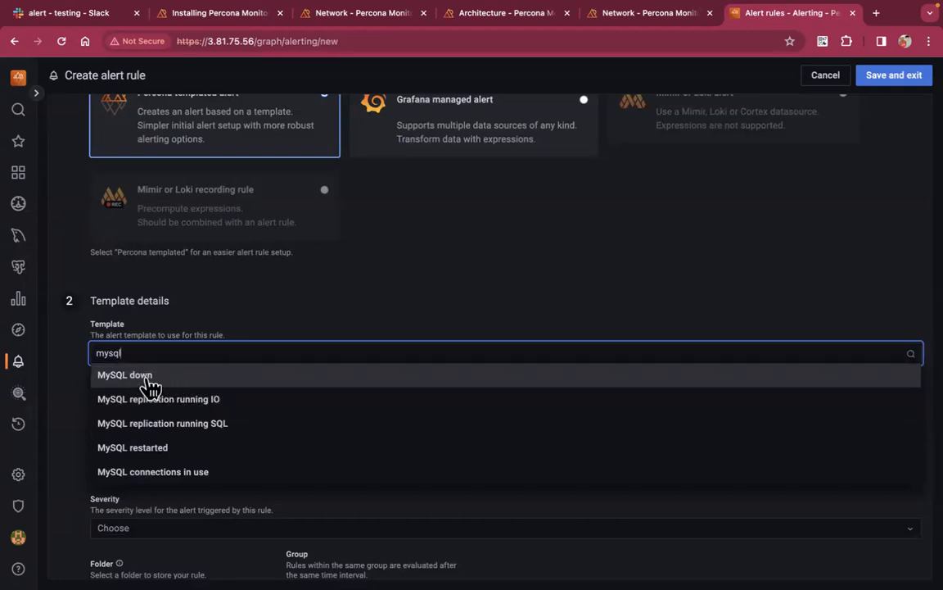
{"action": "left_click", "coordinate": [150, 381]}
Replace the default rule name with a custom MySQL Service check name
{"action": "triple_click", "coordinate": [248, 407]}
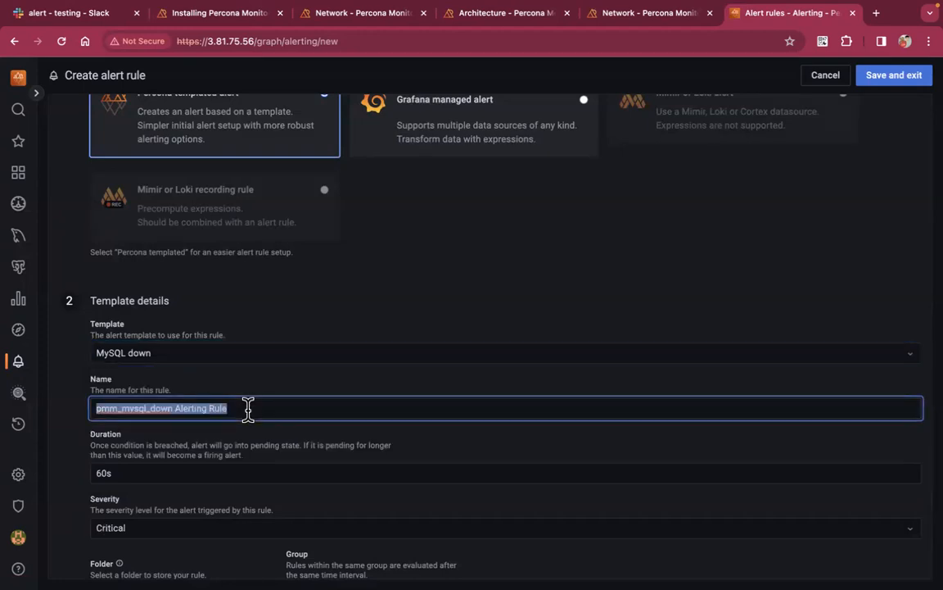
{"action": "type", "text": "Sri"}
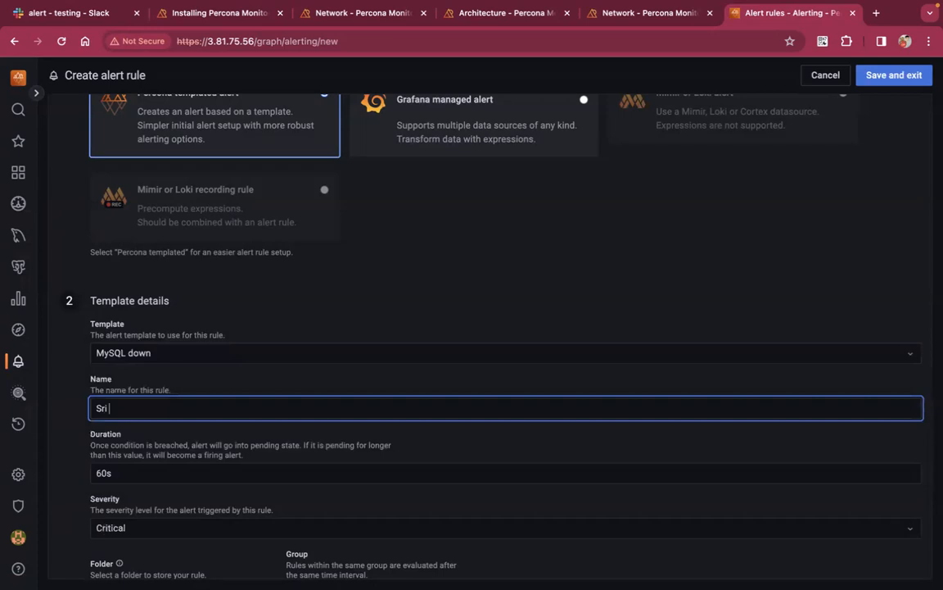
{"action": "type", "text": " vlogs MySQL Service check"}
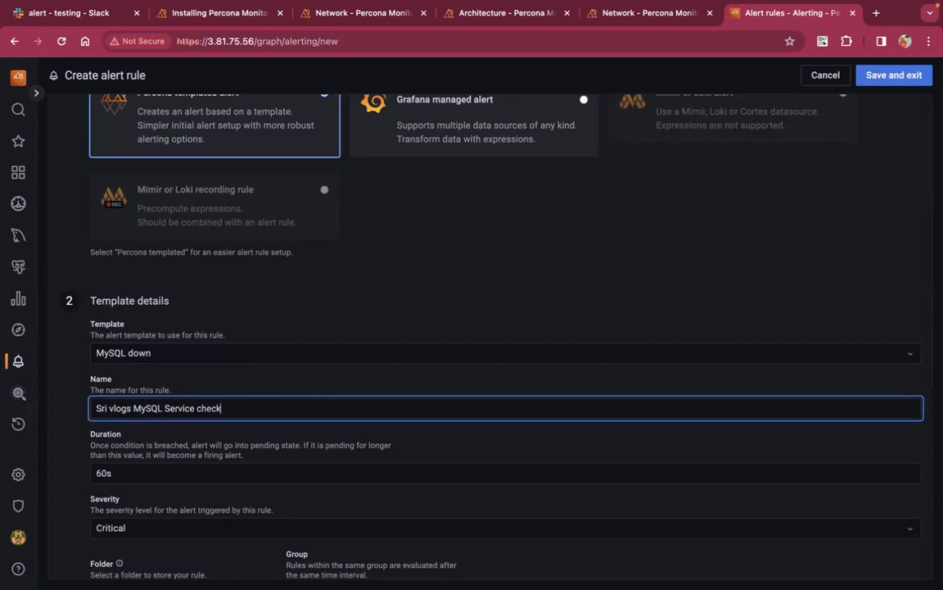
{"action": "left_click", "coordinate": [326, 387]}
{"action": "scroll", "coordinate": [328, 382], "scroll_direction": "down", "scroll_amount": 1}
{"action": "scroll", "coordinate": [326, 370], "scroll_direction": "down", "scroll_amount": 1}
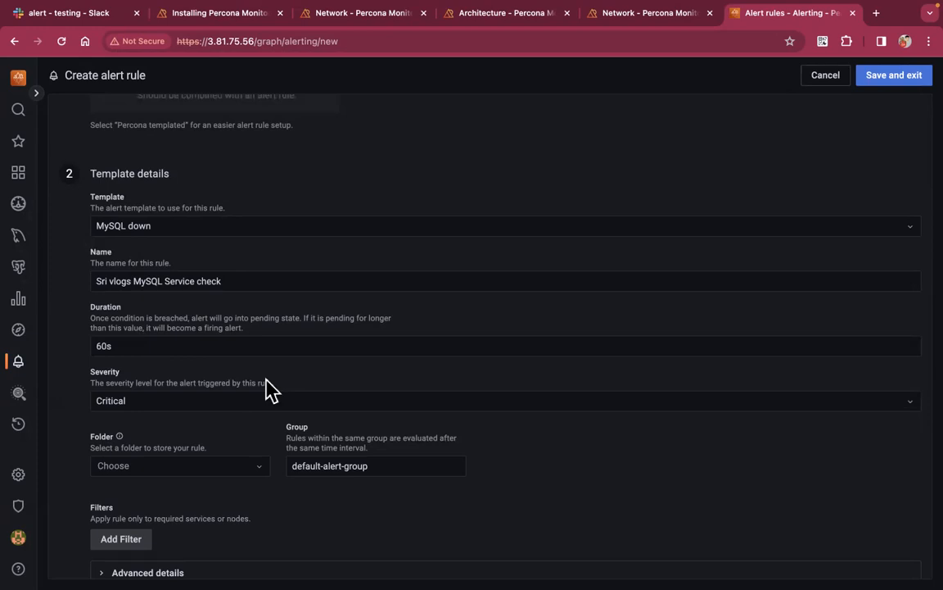
Leave the rule's duration at 60s
{"action": "left_click", "coordinate": [216, 345]}
{"action": "double_click", "coordinate": [217, 344]}
{"action": "left_click", "coordinate": [154, 344]}
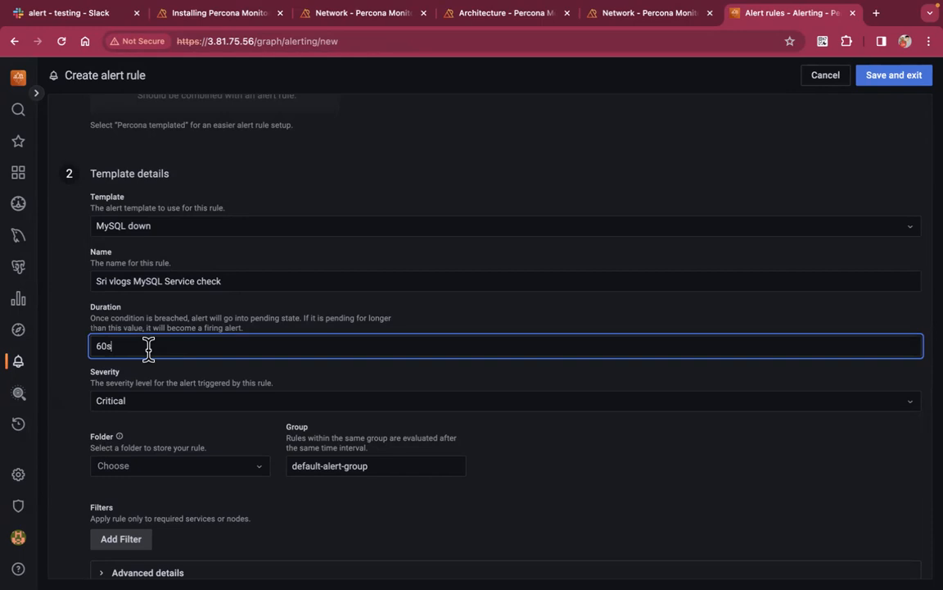
{"action": "left_click", "coordinate": [272, 304]}
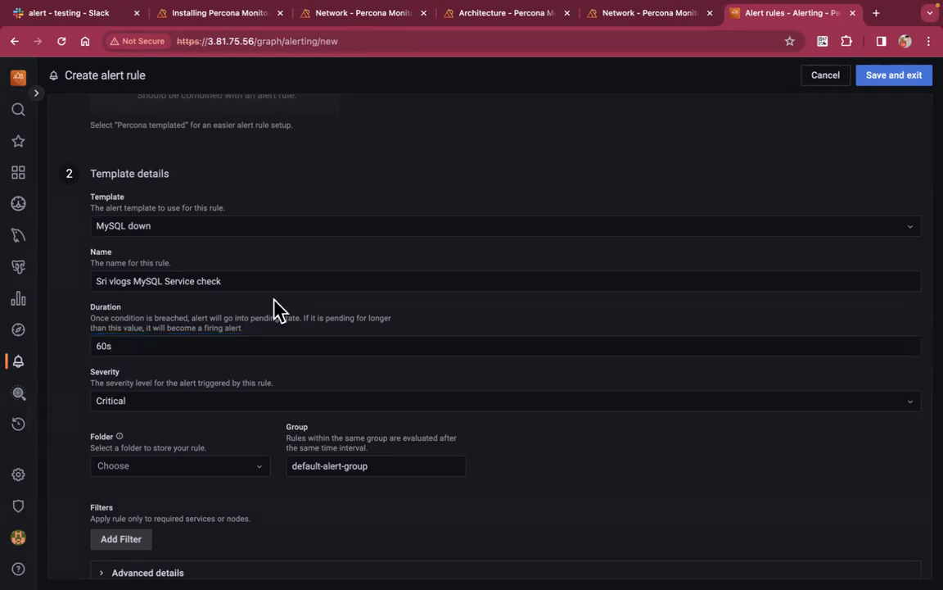
{"action": "scroll", "coordinate": [305, 380], "scroll_direction": "down", "scroll_amount": 1}
Keep the severity at Critical and file the rule in the MySQL folder
{"action": "left_click", "coordinate": [287, 384]}
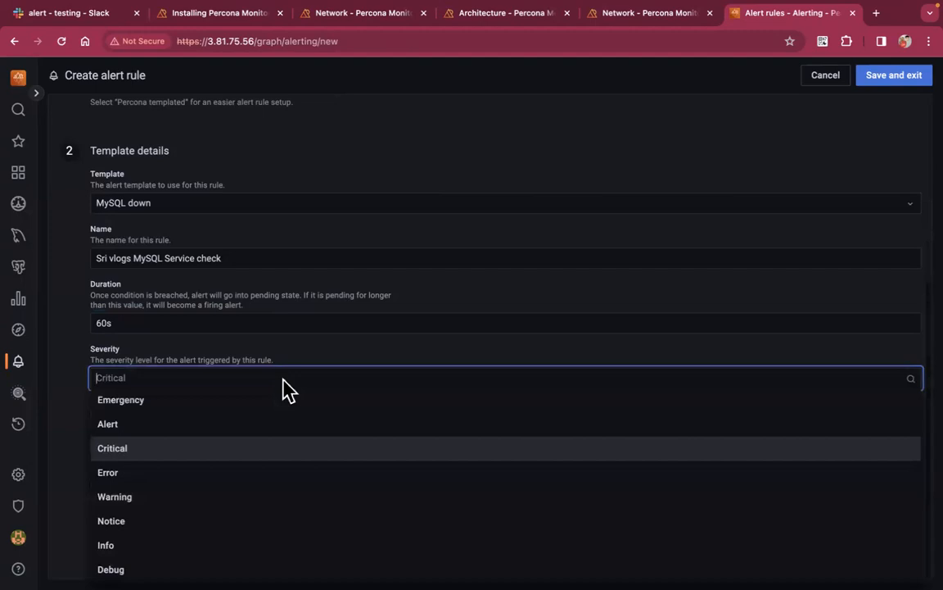
{"action": "left_click", "coordinate": [205, 453]}
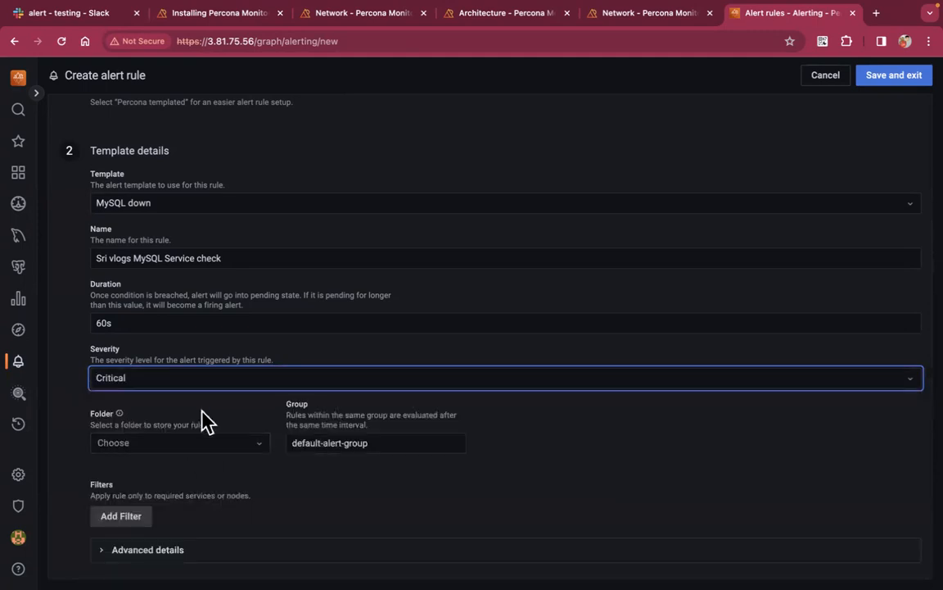
{"action": "left_click", "coordinate": [227, 450]}
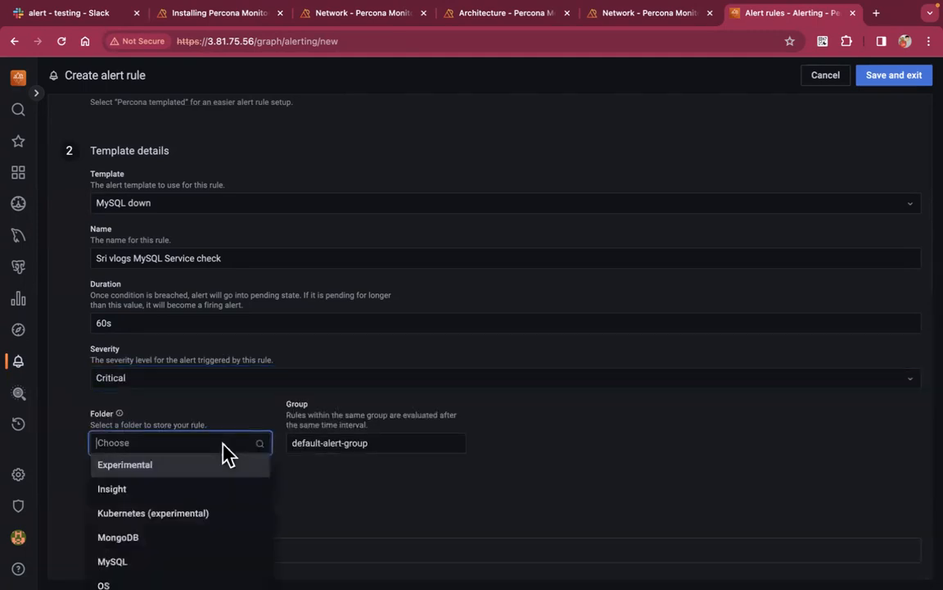
{"action": "scroll", "coordinate": [211, 494], "scroll_direction": "down", "scroll_amount": 3}
{"action": "scroll", "coordinate": [215, 493], "scroll_direction": "up", "scroll_amount": 2}
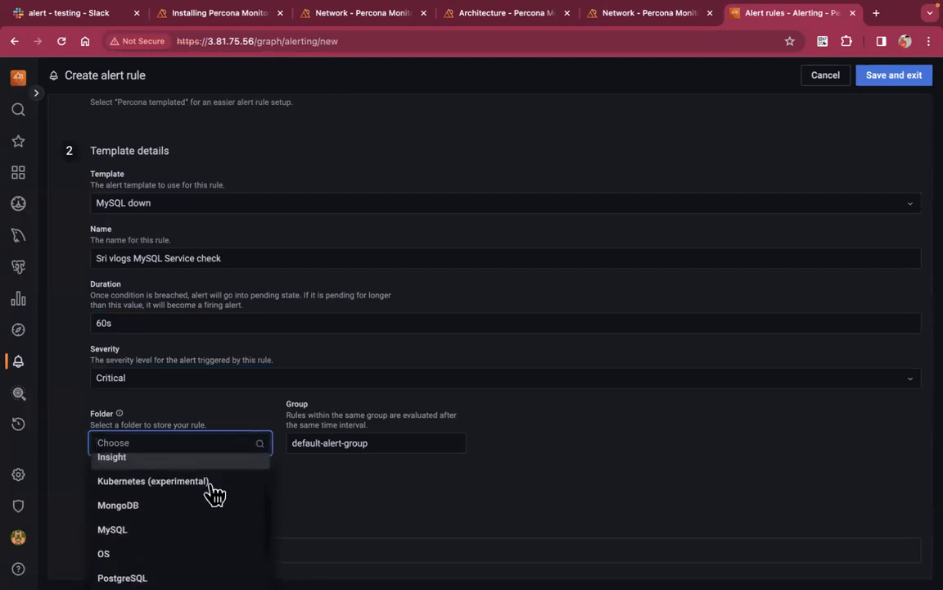
{"action": "left_click", "coordinate": [145, 546]}
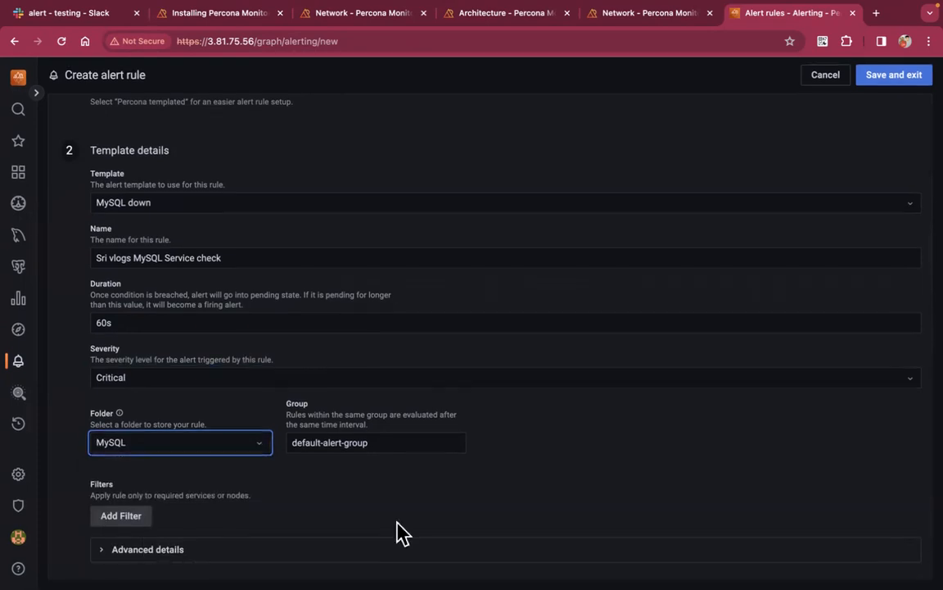
Save the rule and verify it sits in the MySQL folder as Normal with ok health
{"action": "left_click", "coordinate": [899, 78]}
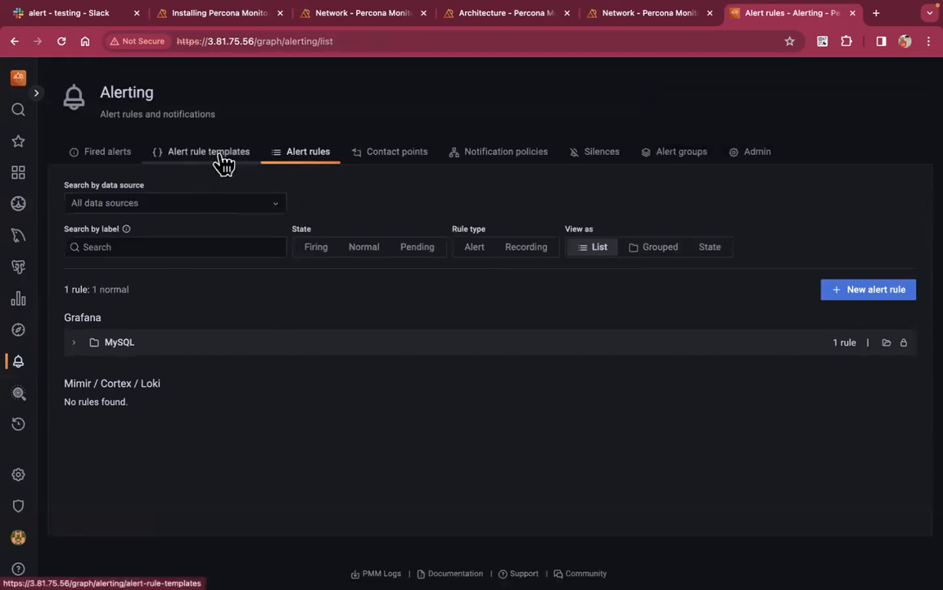
{"action": "left_click", "coordinate": [74, 344]}
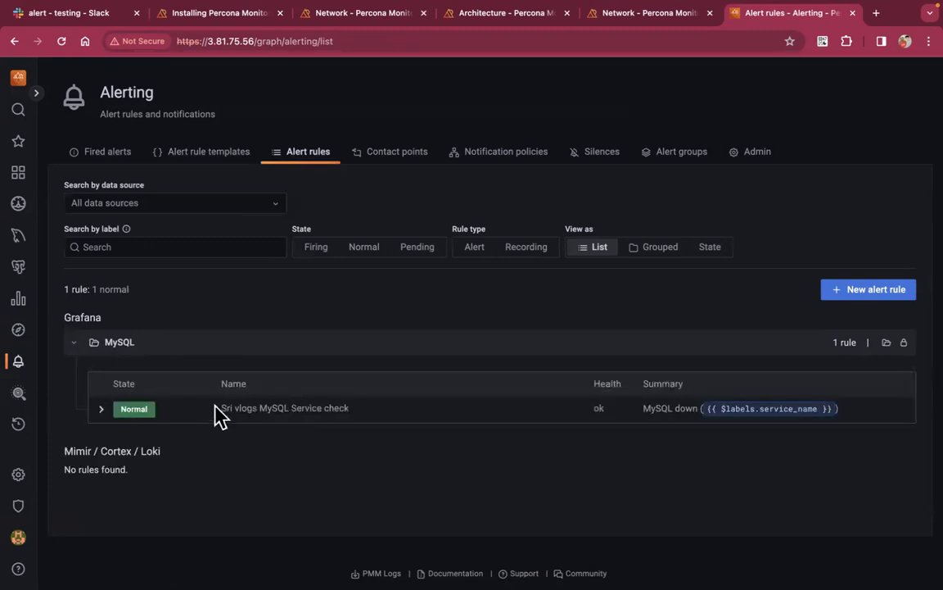
{"action": "double_click", "coordinate": [133, 409]}
{"action": "left_click", "coordinate": [138, 409]}
{"action": "double_click", "coordinate": [599, 407]}
{"action": "left_click", "coordinate": [658, 470]}
Confirm no alerts have fired, then reopen the MySQL folder and expand the rule's details
{"action": "left_click", "coordinate": [122, 151]}
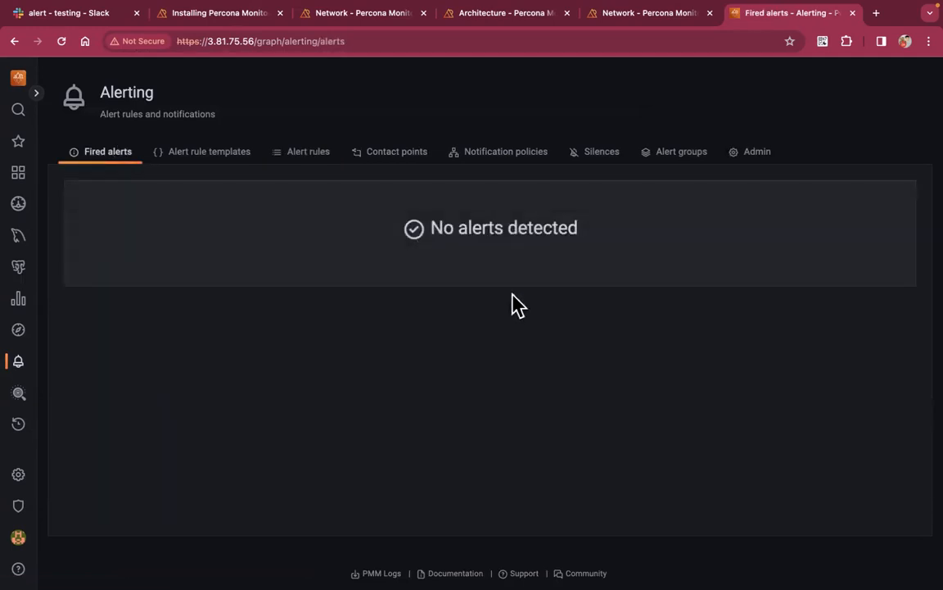
{"action": "left_click", "coordinate": [312, 163]}
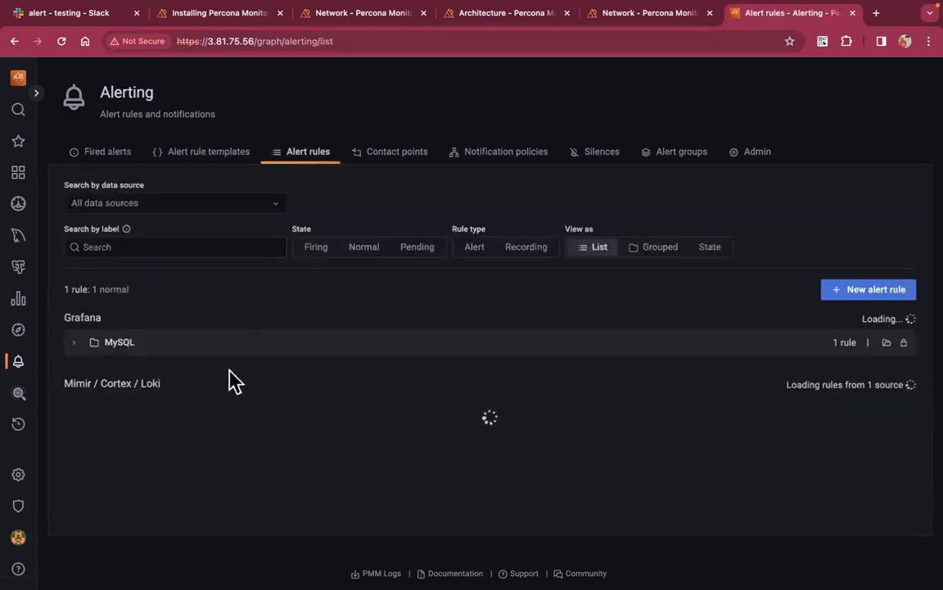
{"action": "left_click", "coordinate": [82, 342]}
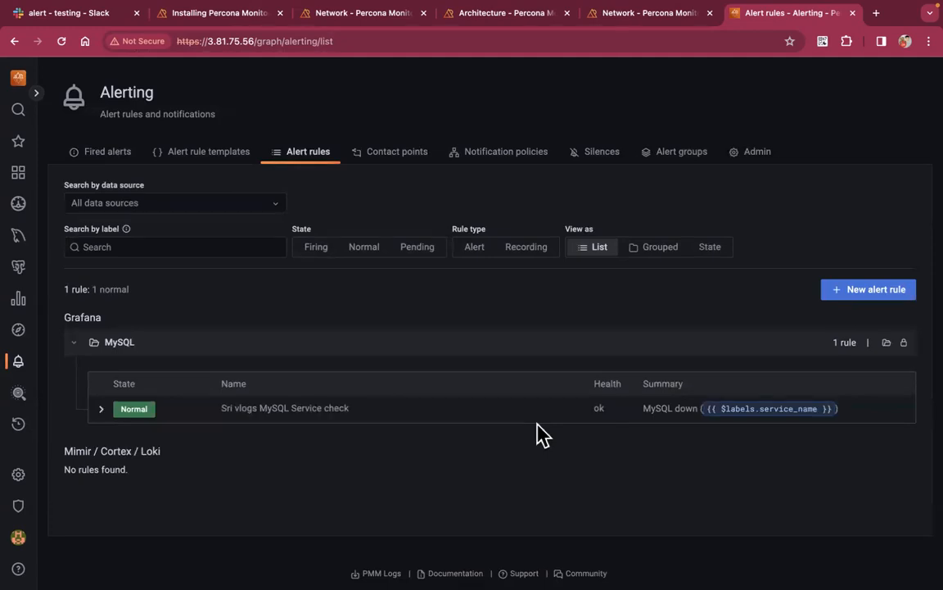
{"action": "double_click", "coordinate": [600, 406]}
{"action": "left_click", "coordinate": [514, 473]}
{"action": "left_click", "coordinate": [102, 407]}
{"action": "scroll", "coordinate": [341, 391], "scroll_direction": "down", "scroll_amount": 2}
{"action": "scroll", "coordinate": [340, 382], "scroll_direction": "down", "scroll_amount": 3}
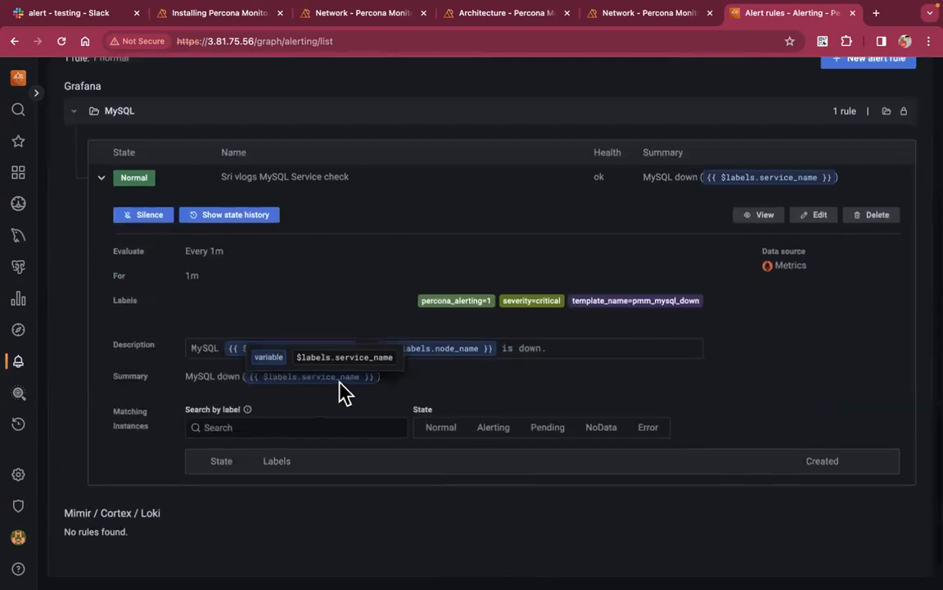
{"action": "scroll", "coordinate": [338, 390], "scroll_direction": "up", "scroll_amount": 1}
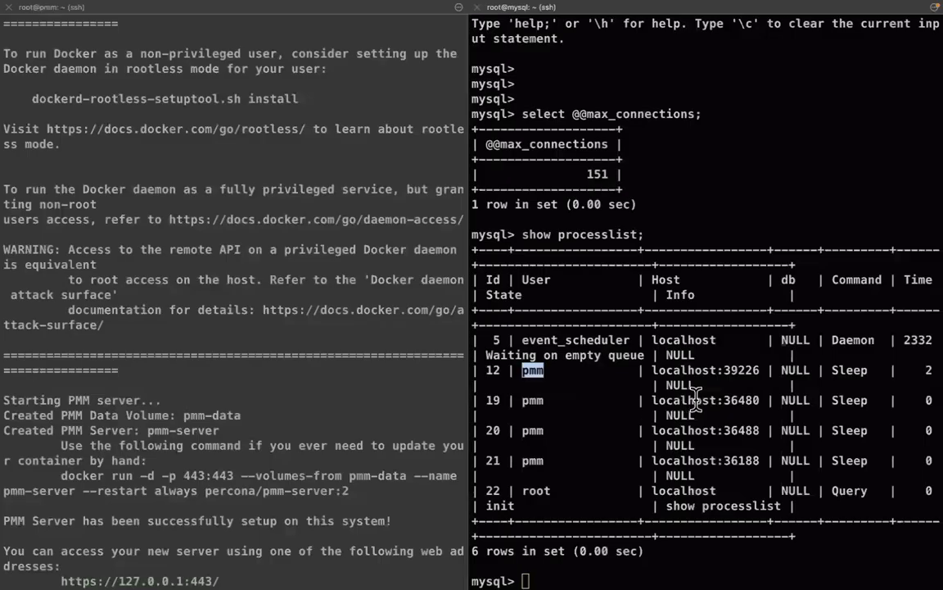
Exit the mysql client and stop MySQL with systemctl stop mysql
{"action": "type", "text": "\\q"}
{"action": "key", "text": "Return"}
{"action": "key", "text": "Return"}
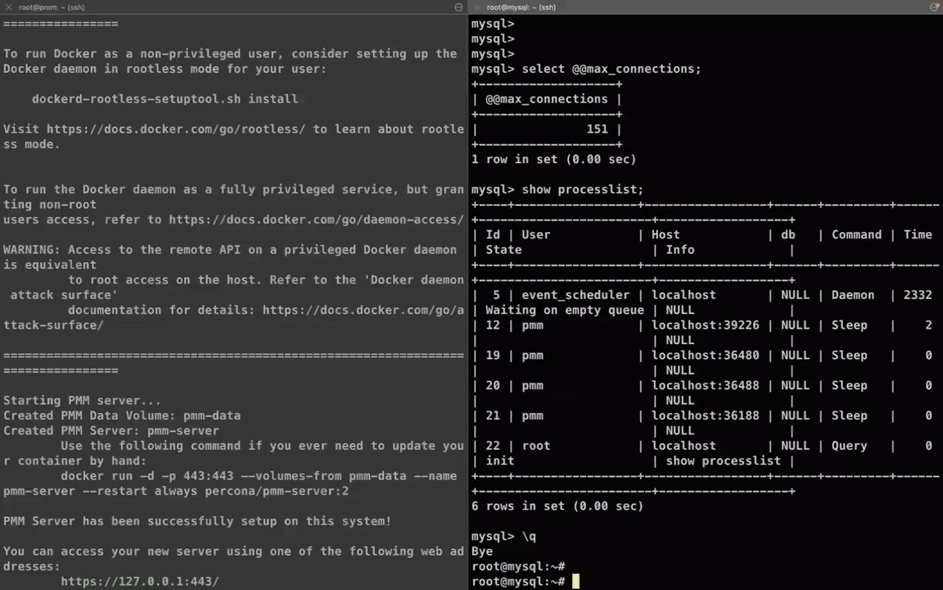
{"action": "type", "text": "systemctl "}
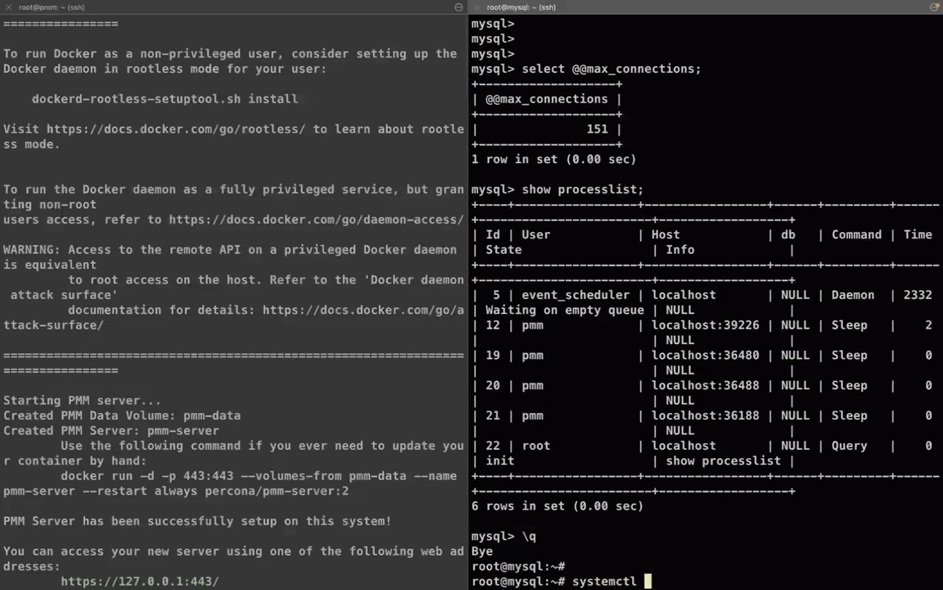
{"action": "type", "text": "stop mysql"}
{"action": "key", "text": "Return"}
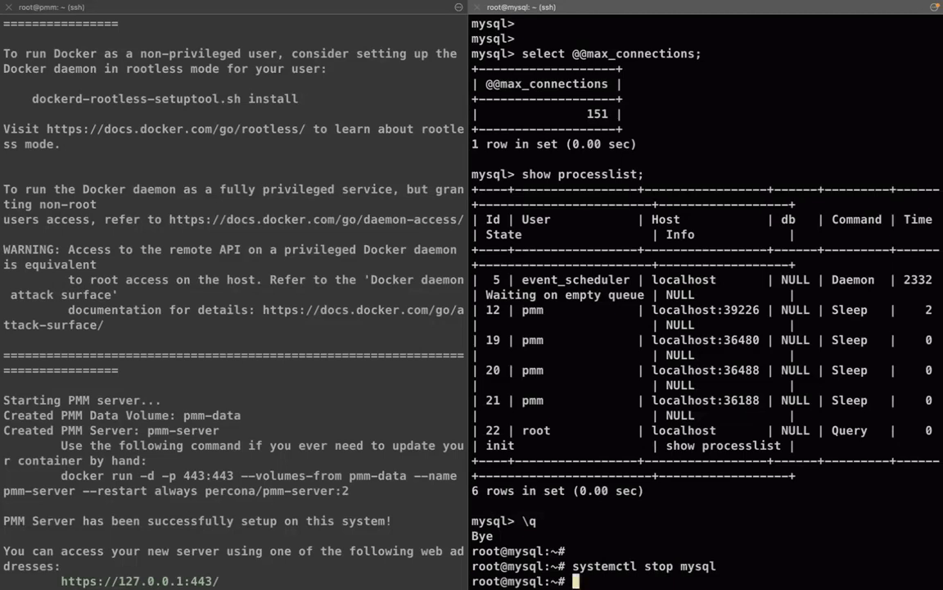
{"action": "key", "text": "Return"}
Confirm with systemctl status mysql that the service is inactive (dead)
{"action": "key", "text": "Up"}
{"action": "key", "text": "Left"}
{"action": "key", "text": "Left"}
{"action": "key", "text": "Left"}
{"action": "key", "text": "Left"}
{"action": "key", "text": "Left"}
{"action": "key", "text": "Left"}
{"action": "key", "text": "BackSpace"}
{"action": "key", "text": "BackSpace"}
{"action": "type", "text": "atus"}
{"action": "key", "text": "Return"}
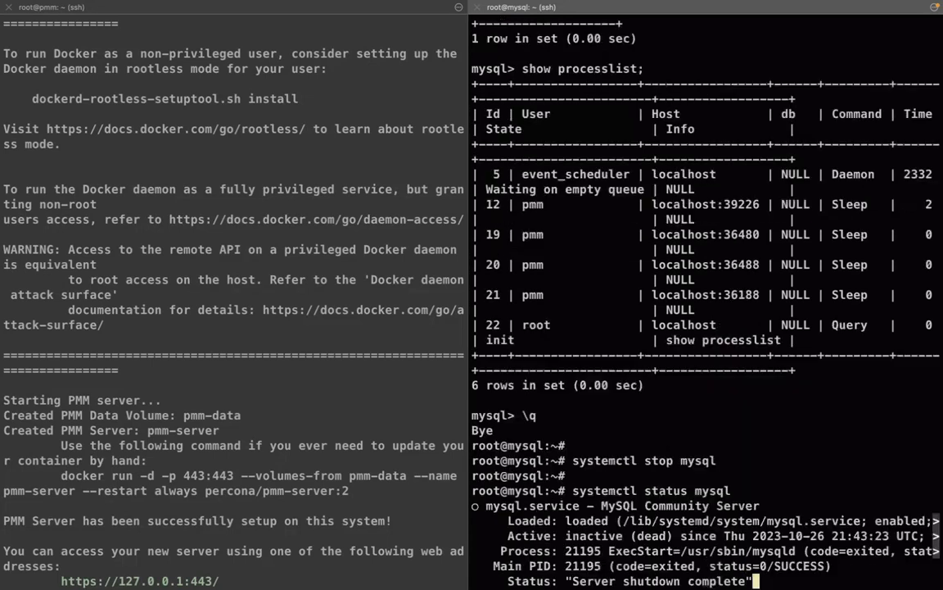
{"action": "key", "text": "q"}
{"action": "key", "text": "Return"}
{"action": "key", "text": "Return"}
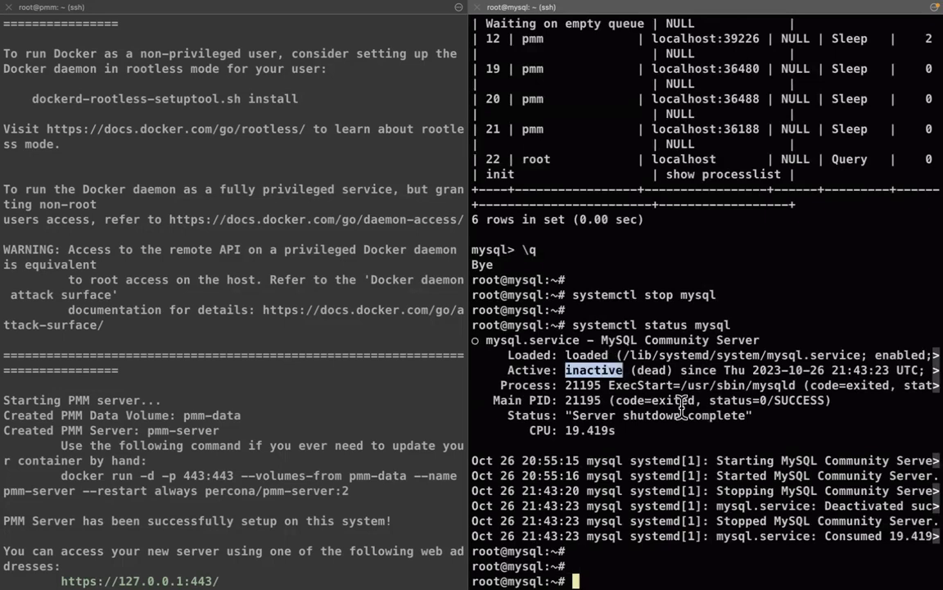
{"action": "key", "text": "ctrl+Right"}
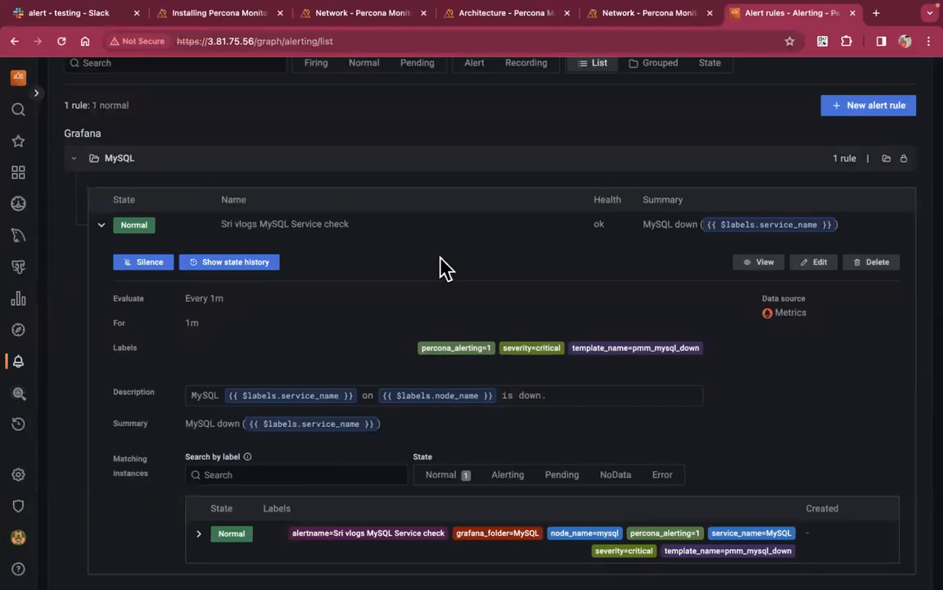
Collapse the rule, check Fired alerts is empty, and reload to see the MySQL rule still Normal
{"action": "left_click", "coordinate": [100, 231]}
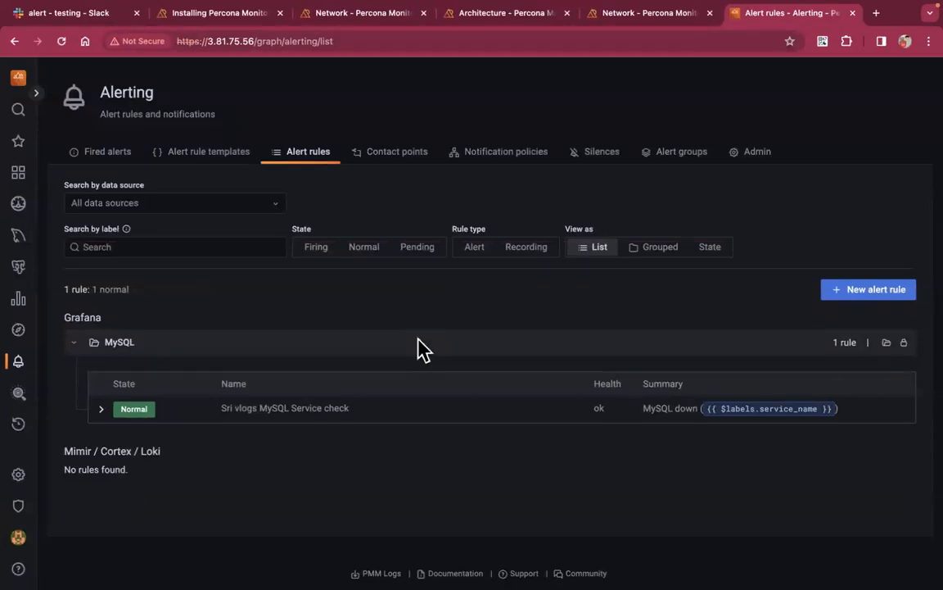
{"action": "left_click", "coordinate": [109, 156]}
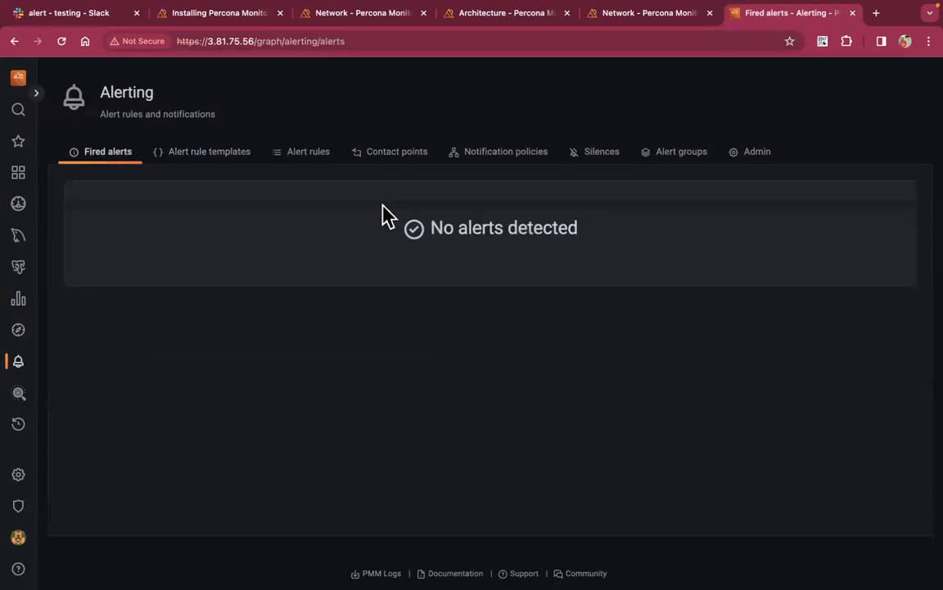
{"action": "left_click", "coordinate": [313, 159]}
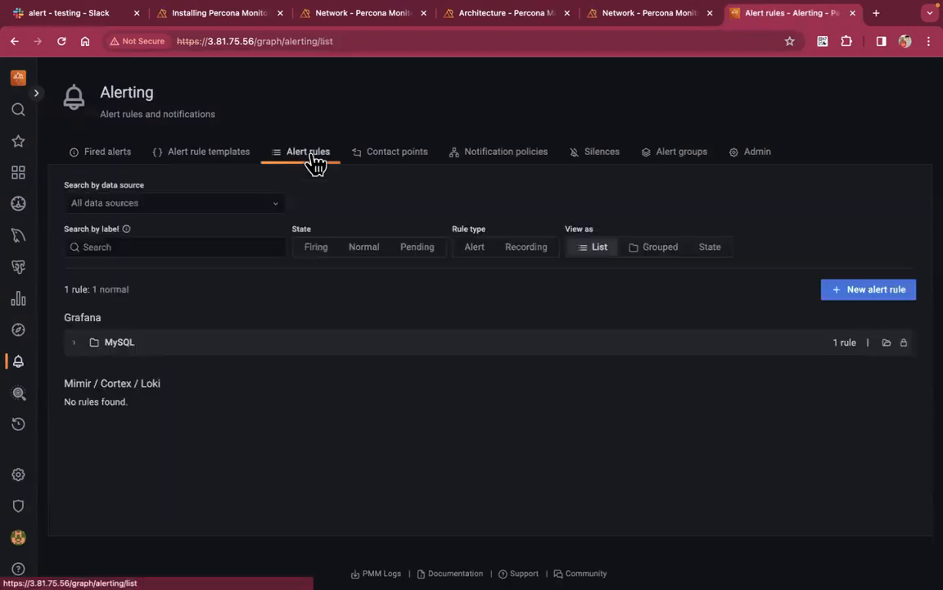
{"action": "left_click", "coordinate": [76, 344]}
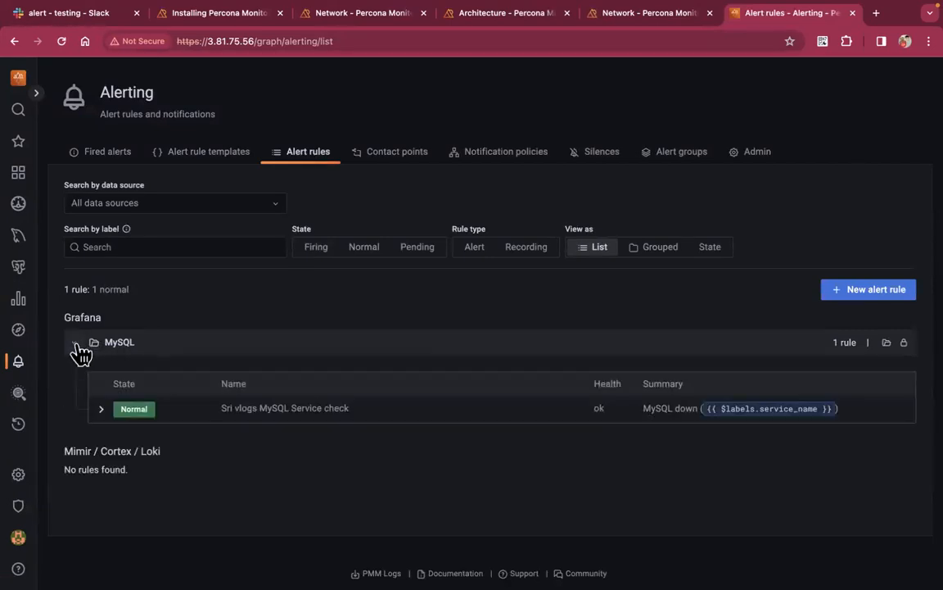
{"action": "left_click", "coordinate": [62, 43]}
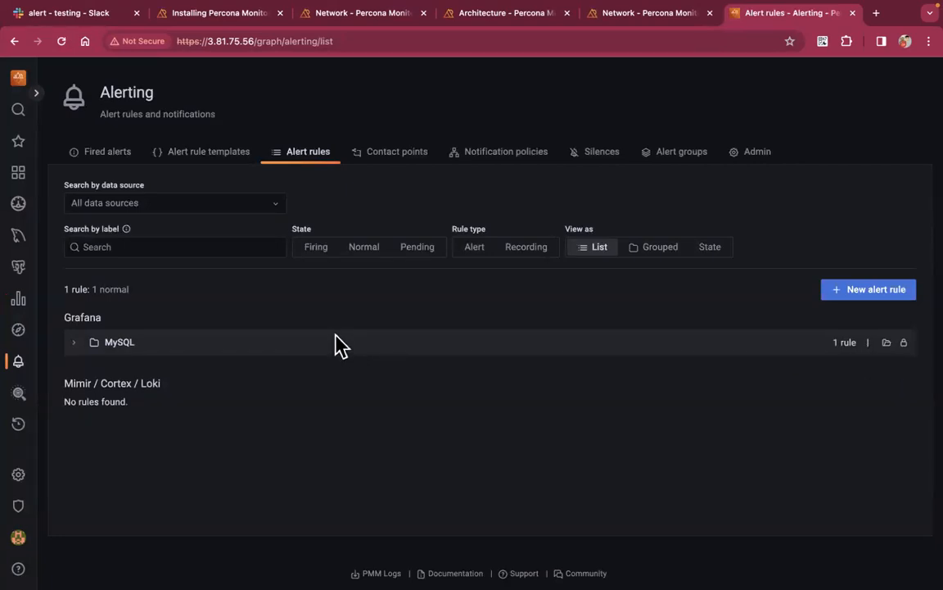
{"action": "left_click", "coordinate": [79, 345]}
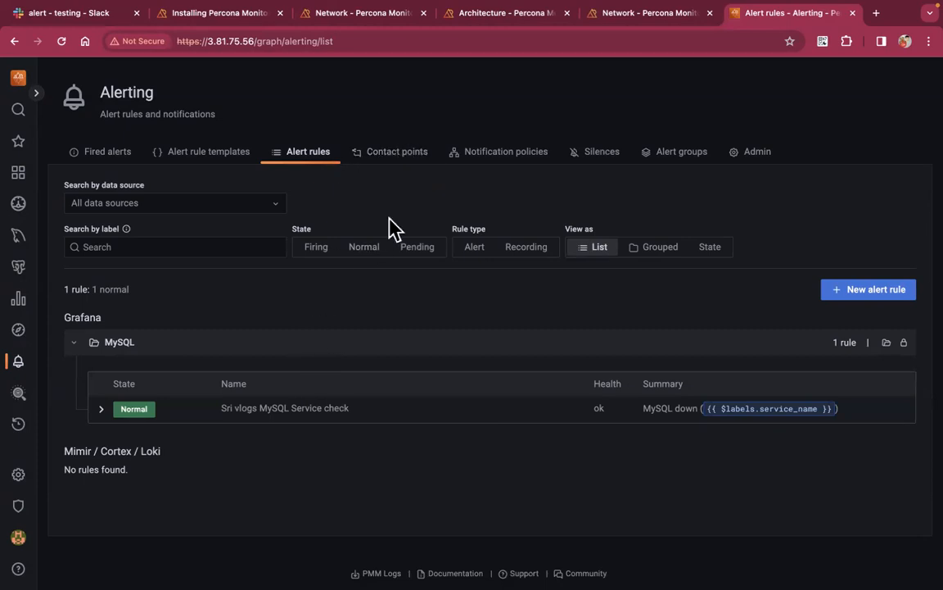
Recheck fired alerts and alert rules, ending on the Contact points page
{"action": "left_click", "coordinate": [398, 156]}
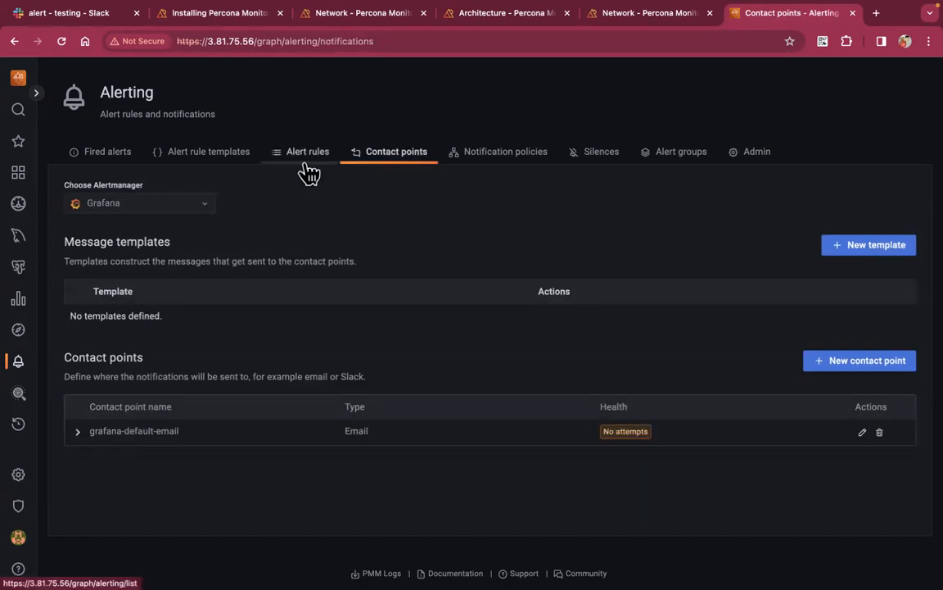
{"action": "left_click", "coordinate": [114, 163]}
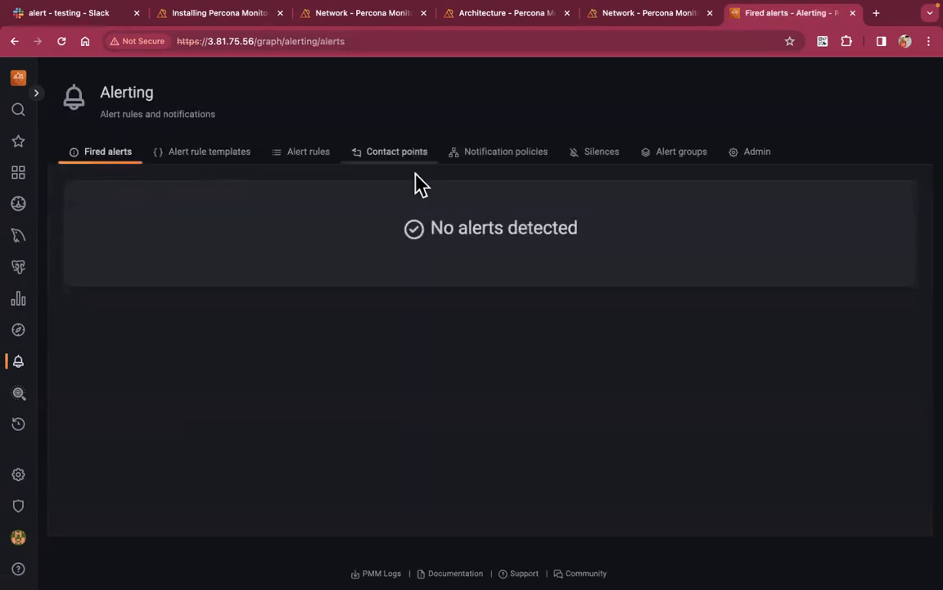
{"action": "left_click", "coordinate": [311, 157]}
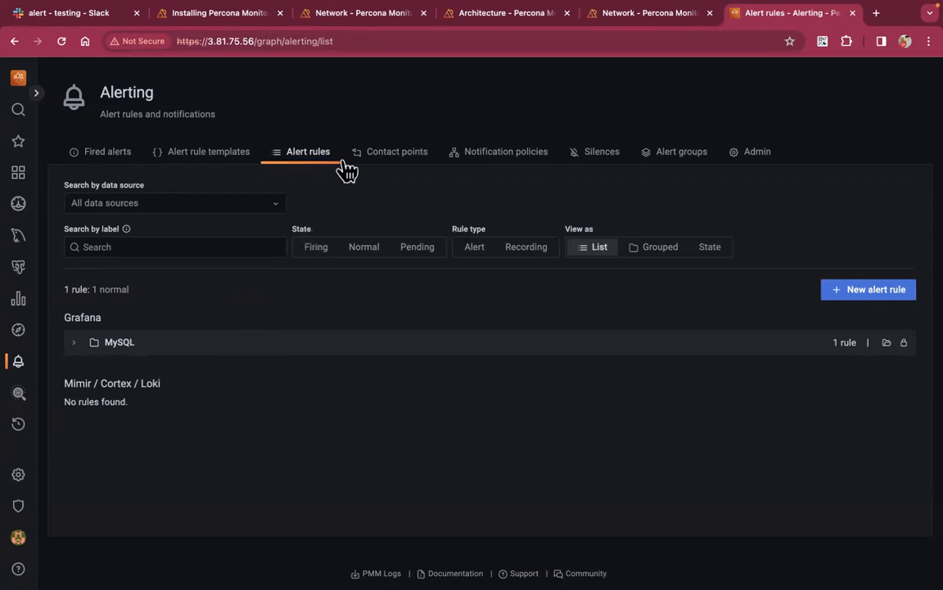
{"action": "left_click", "coordinate": [385, 154]}
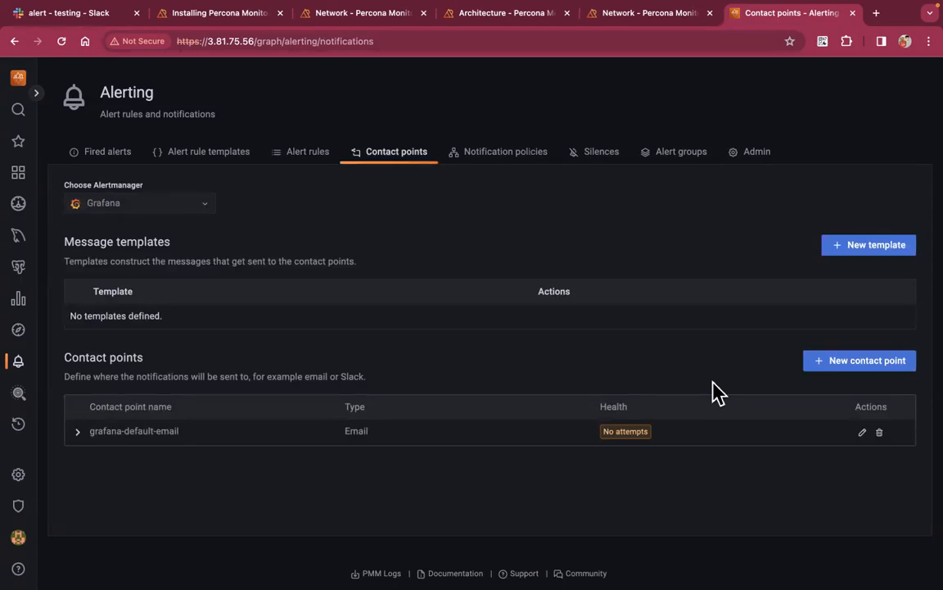
Start a new contact point and give it its 'Alerts - Slack' name
{"action": "left_click", "coordinate": [857, 366]}
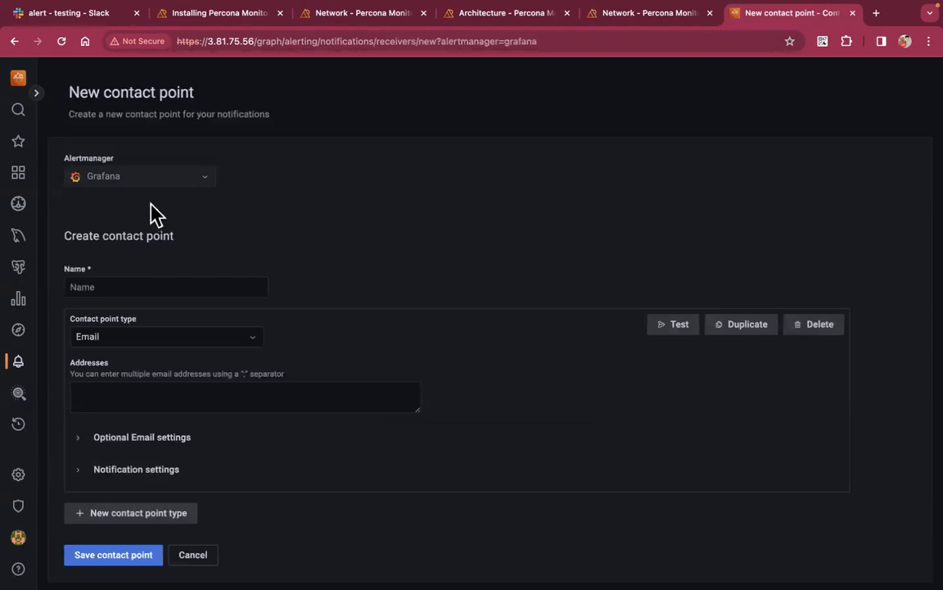
{"action": "left_click", "coordinate": [132, 282]}
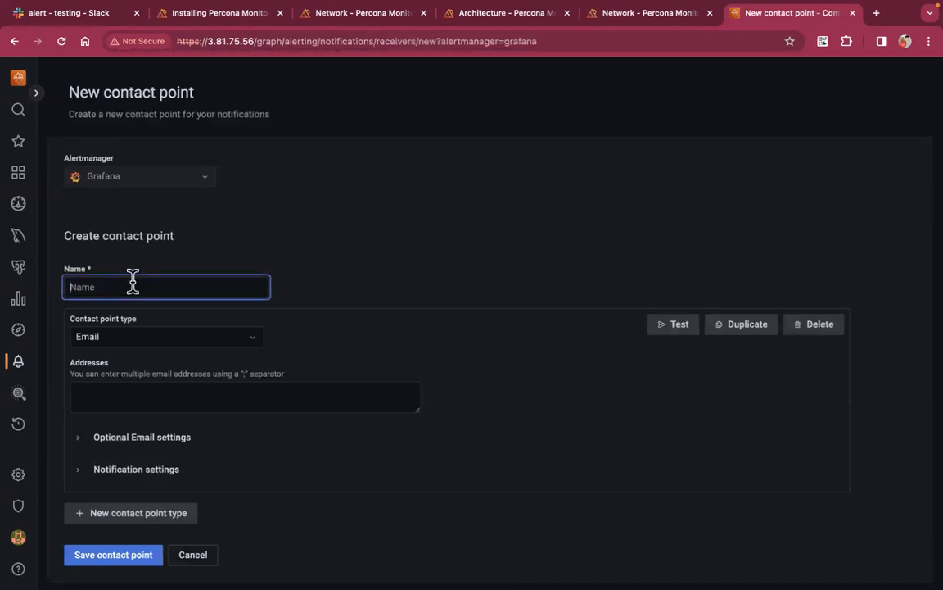
{"action": "type", "text": "Sri vlogs Alerts - Slack"}
Set the contact point type to Slack and focus the Webhook URL field
{"action": "left_click", "coordinate": [144, 342]}
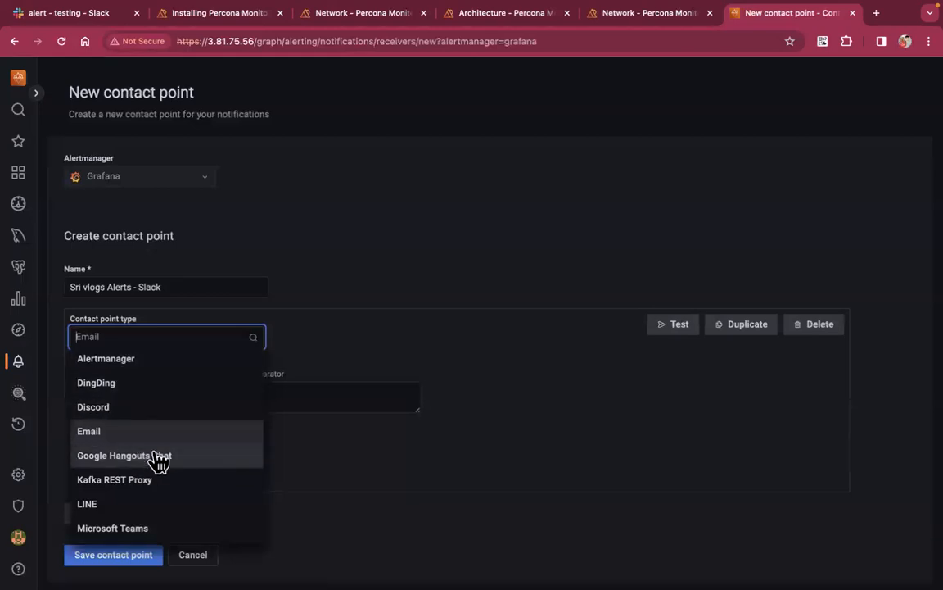
{"action": "scroll", "coordinate": [160, 463], "scroll_direction": "down", "scroll_amount": 4}
{"action": "scroll", "coordinate": [160, 462], "scroll_direction": "down", "scroll_amount": 5}
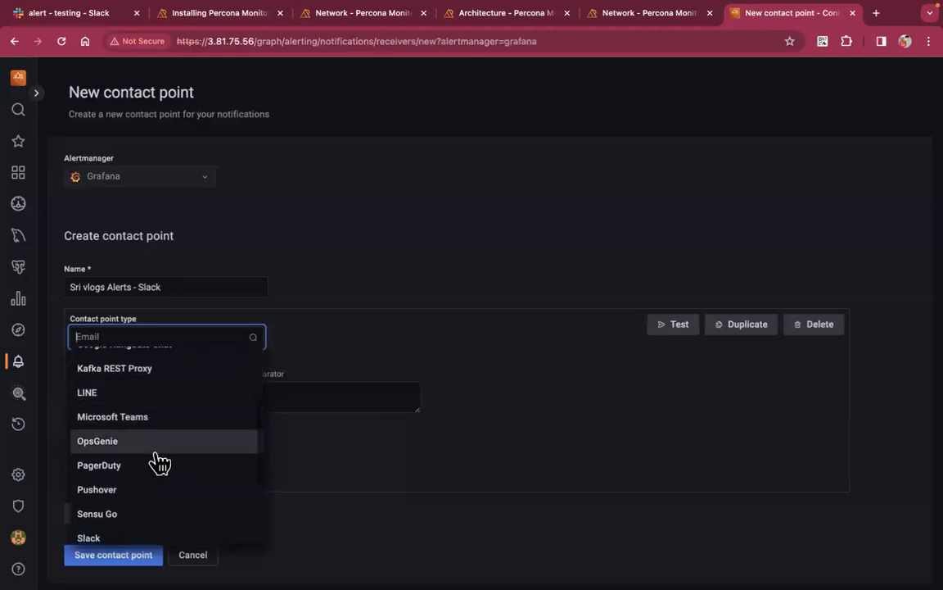
{"action": "scroll", "coordinate": [159, 462], "scroll_direction": "down", "scroll_amount": 1}
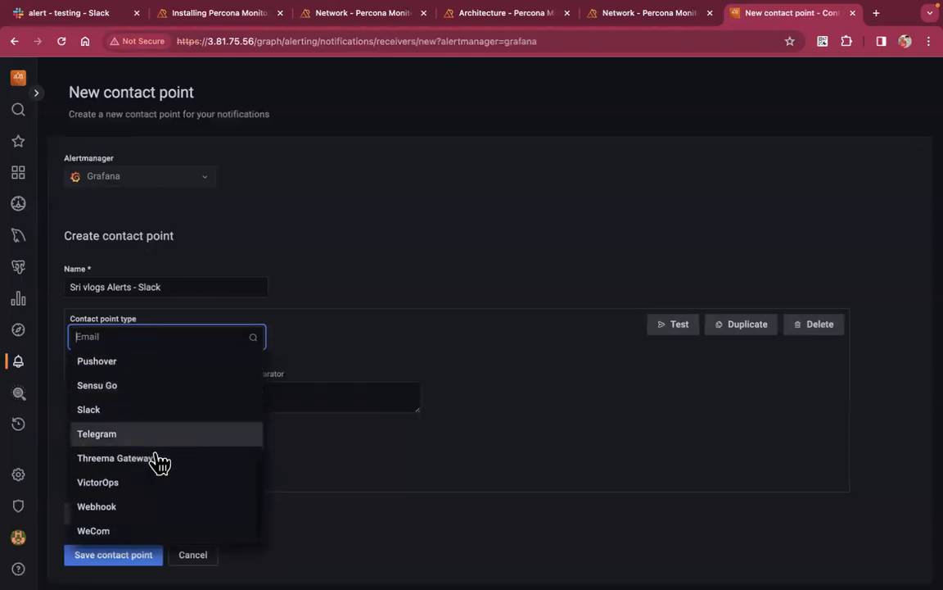
{"action": "left_click", "coordinate": [127, 417]}
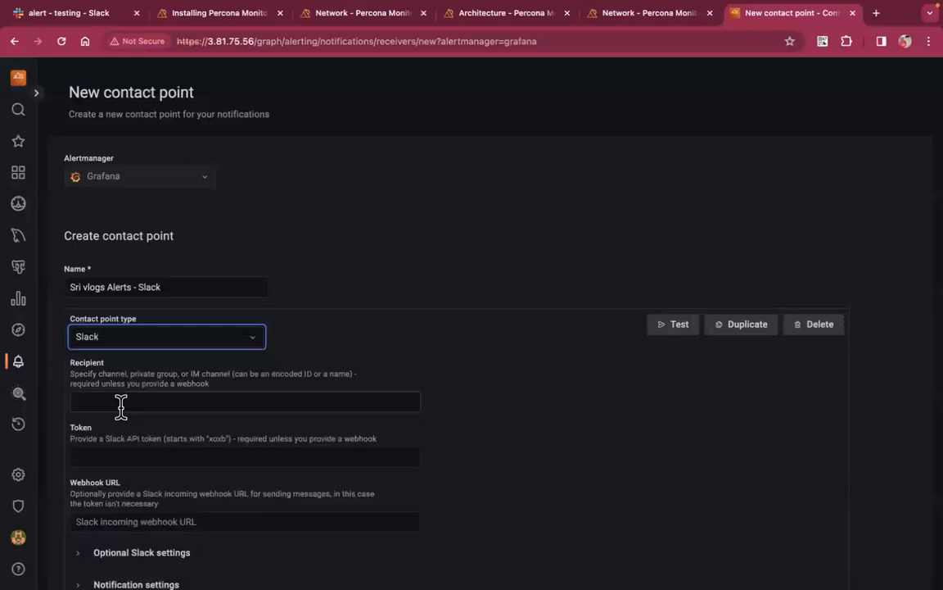
{"action": "scroll", "coordinate": [211, 446], "scroll_direction": "down", "scroll_amount": 1}
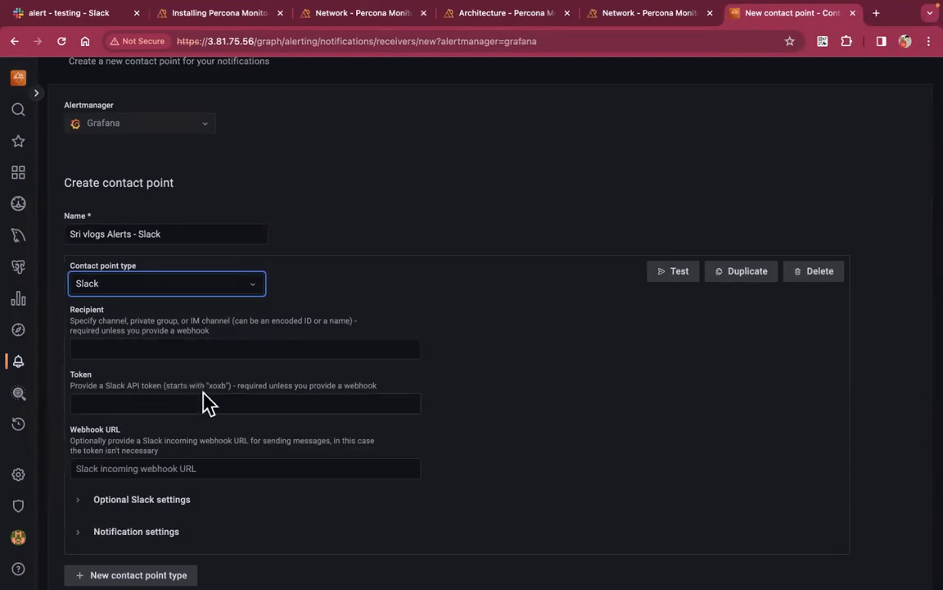
{"action": "left_click", "coordinate": [214, 472]}
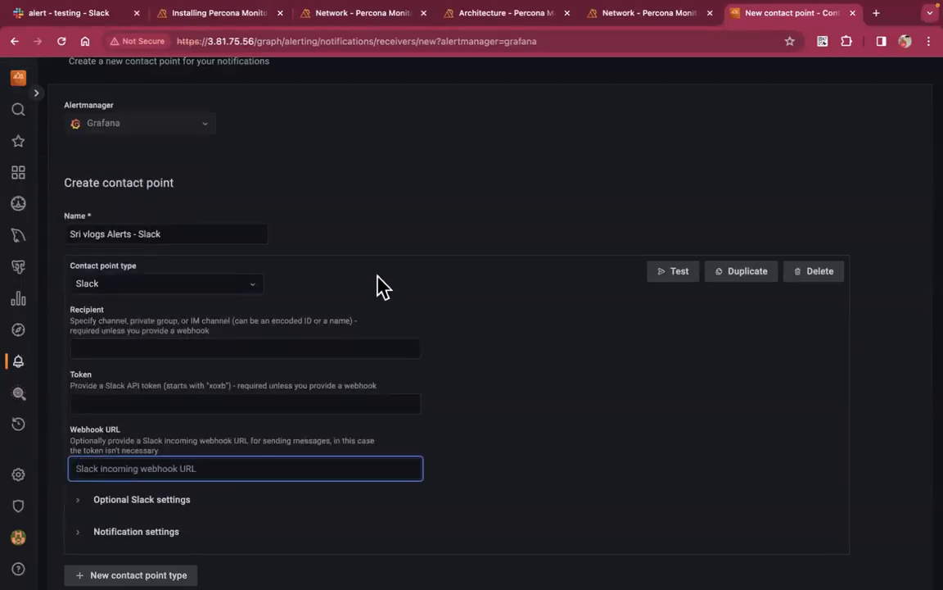
Create a public channel named 'sri-vlogs-mysql-alert' in Slack's testing workspace, skipping Add people
{"action": "left_click", "coordinate": [80, 14]}
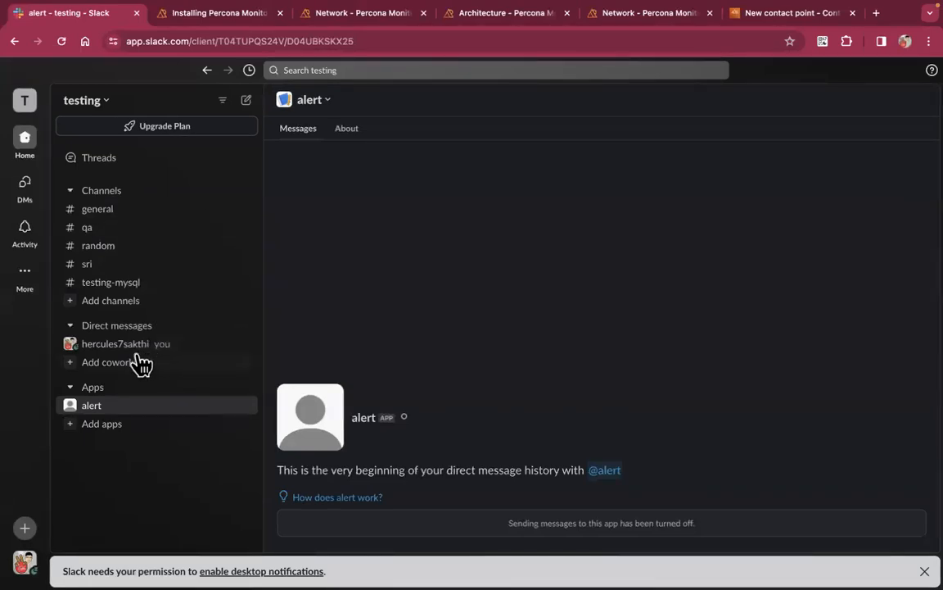
{"action": "left_click", "coordinate": [133, 304]}
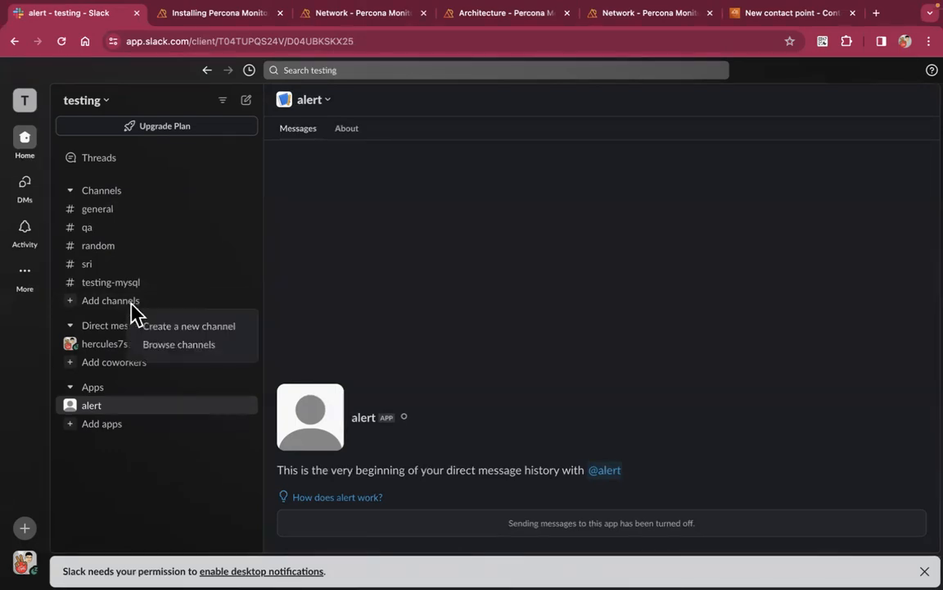
{"action": "left_click", "coordinate": [182, 327]}
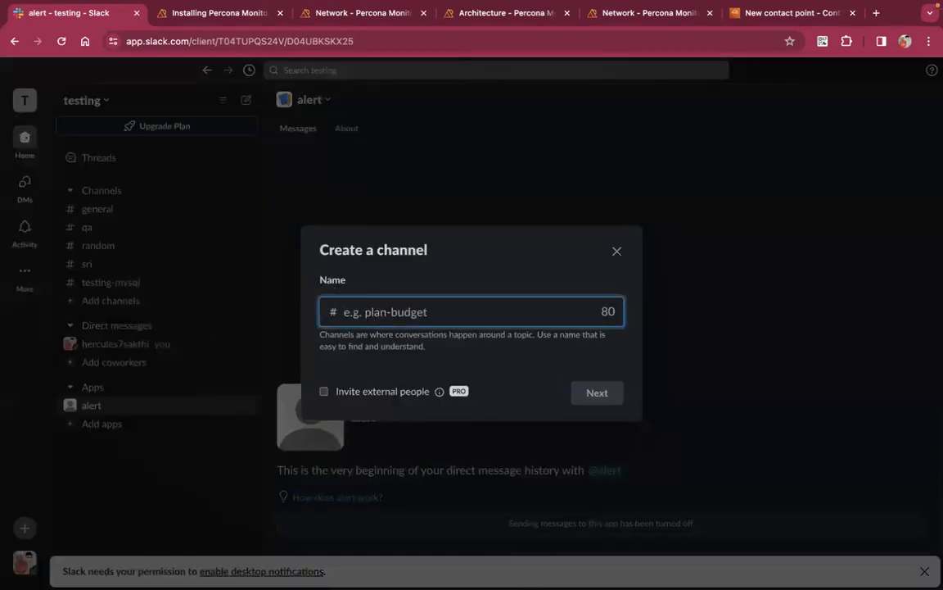
{"action": "type", "text": "sri-vlo"}
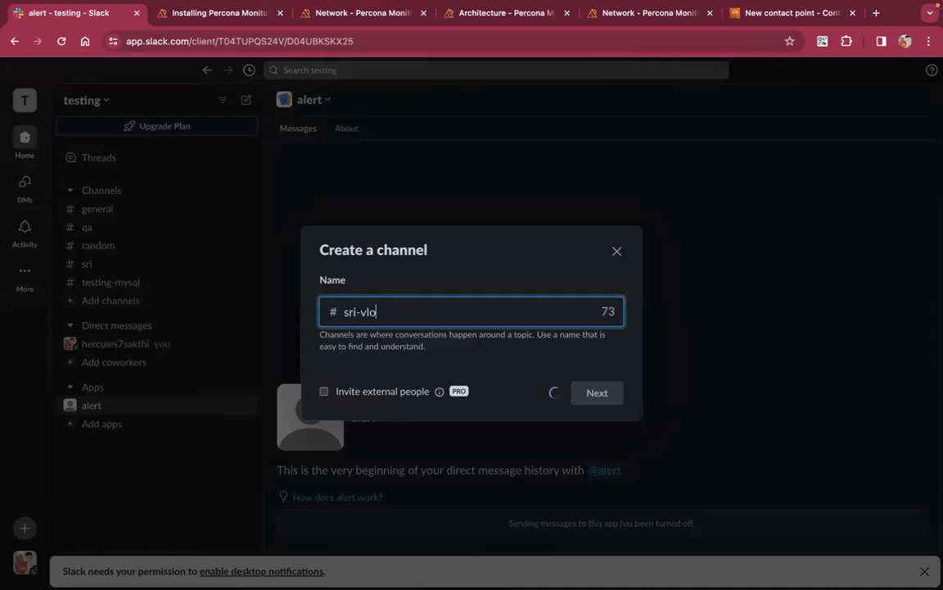
{"action": "type", "text": "gs-mysql-alert"}
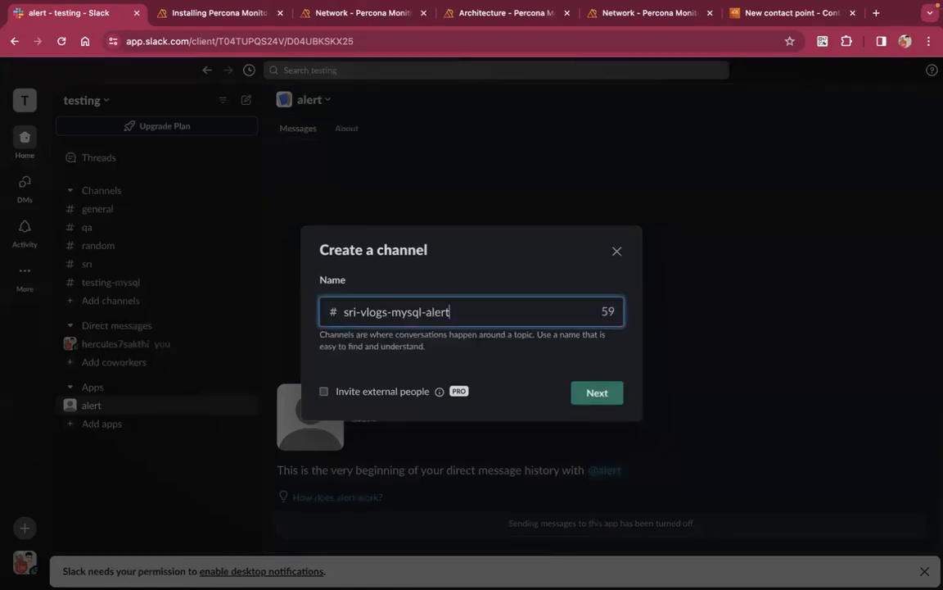
{"action": "left_click", "coordinate": [604, 401]}
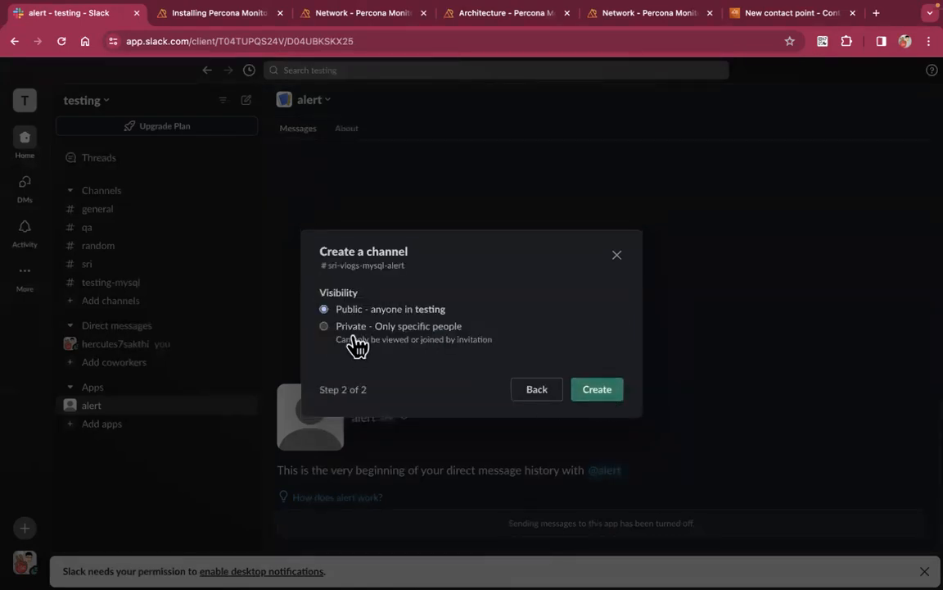
{"action": "left_click", "coordinate": [620, 398]}
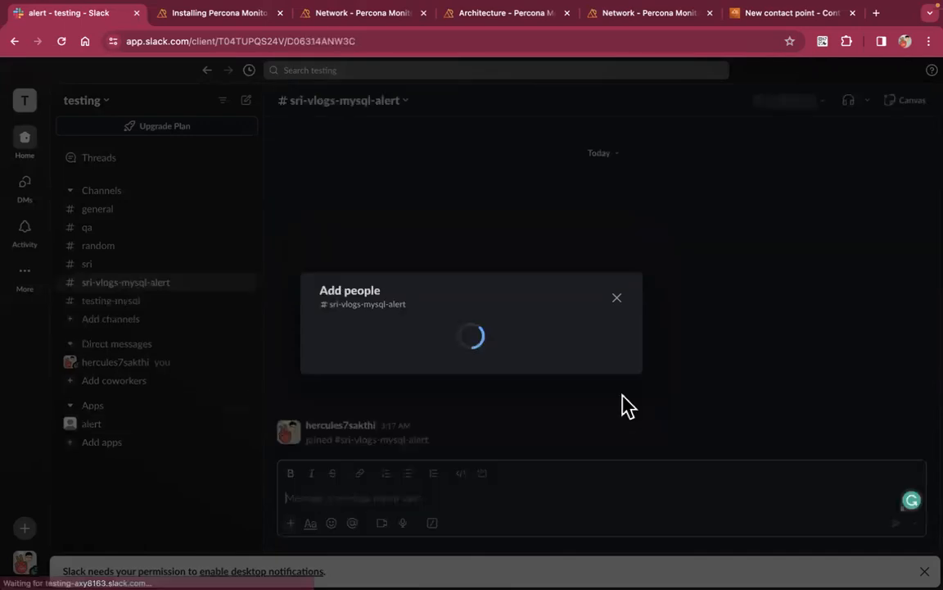
{"action": "left_click", "coordinate": [595, 400]}
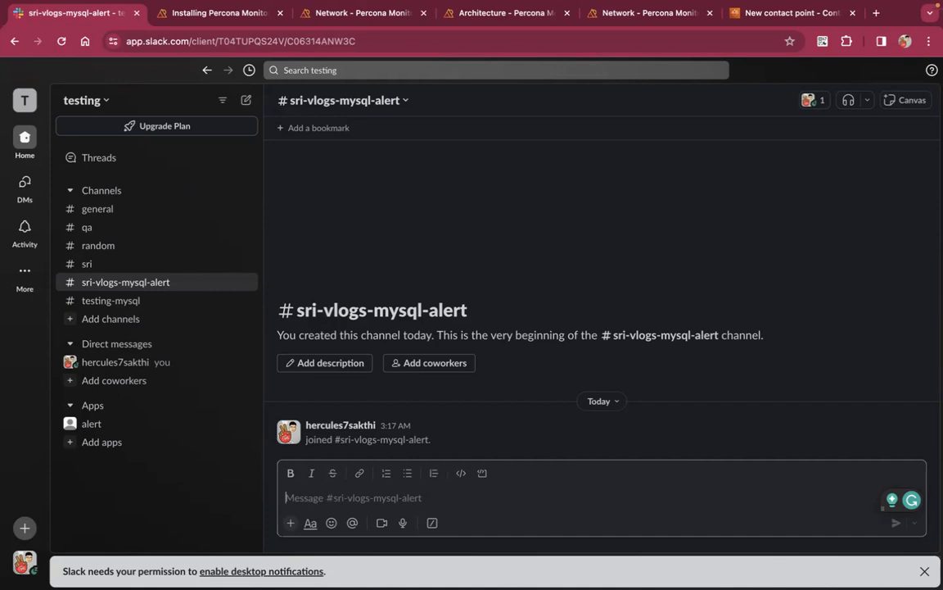
Search Slack apps for 'incoming' and open the Incoming WebHooks page in the app directory
{"action": "left_click", "coordinate": [116, 446]}
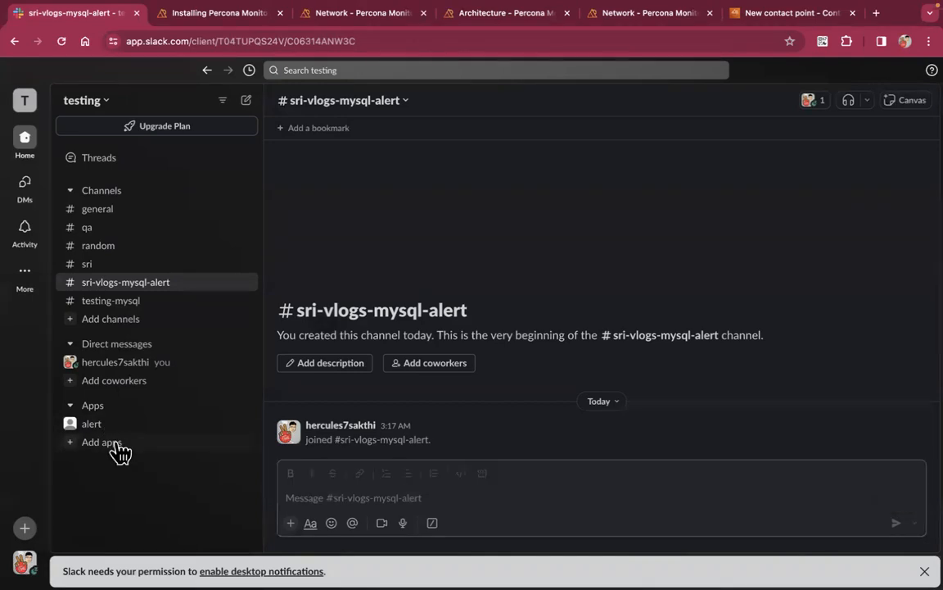
{"action": "left_click", "coordinate": [349, 141]}
{"action": "type", "text": "incoming"}
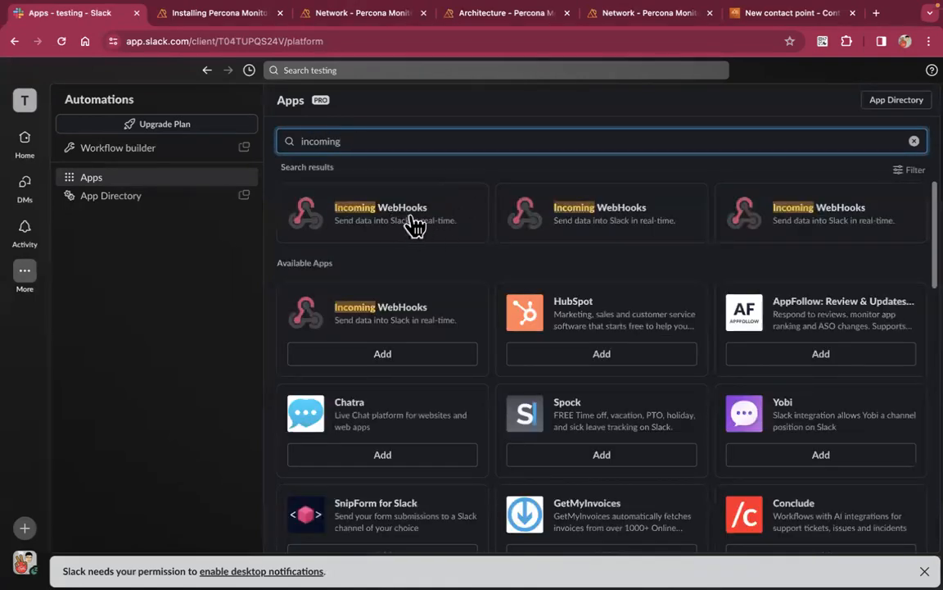
{"action": "left_click", "coordinate": [413, 220]}
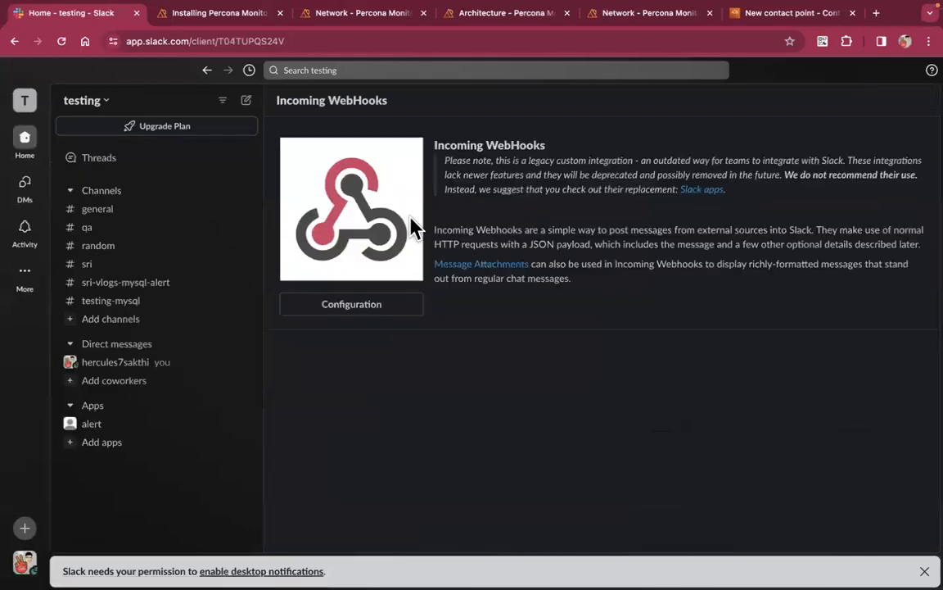
{"action": "left_click", "coordinate": [370, 310]}
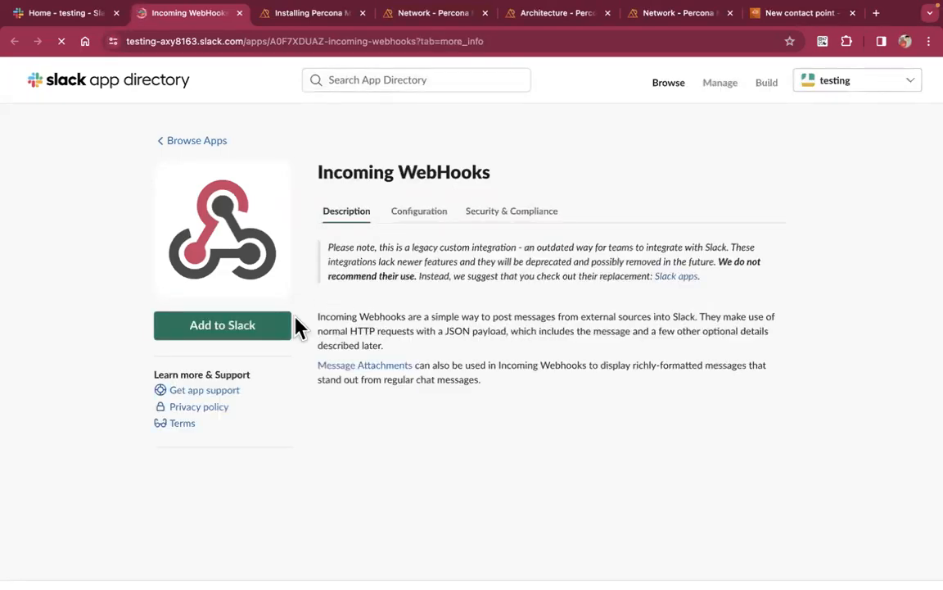
Add an Incoming WebHooks integration posting to #sri-vlogs-mysql-alert and select its generated Webhook URL
{"action": "left_click", "coordinate": [273, 335]}
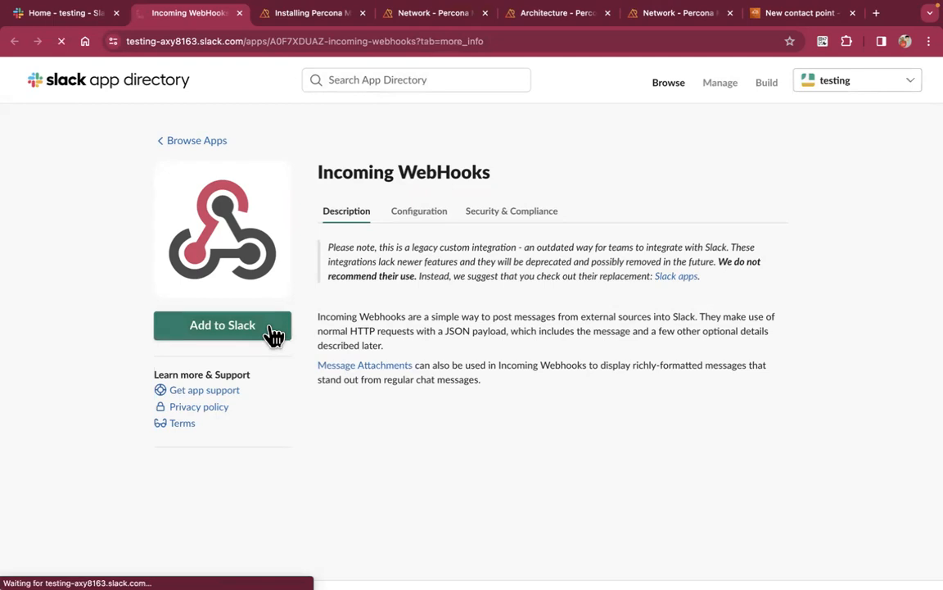
{"action": "scroll", "coordinate": [450, 358], "scroll_direction": "down", "scroll_amount": 1}
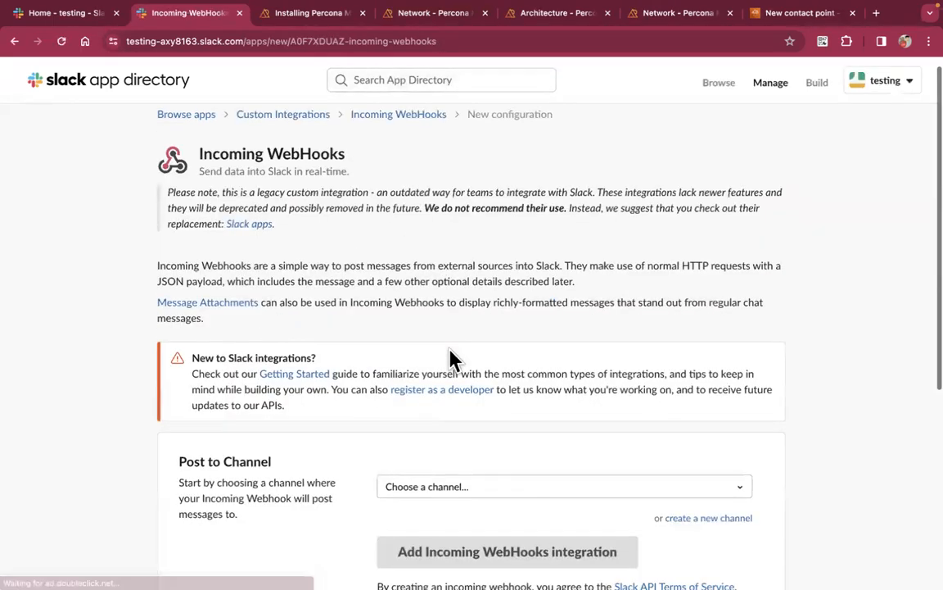
{"action": "scroll", "coordinate": [452, 358], "scroll_direction": "down", "scroll_amount": 3}
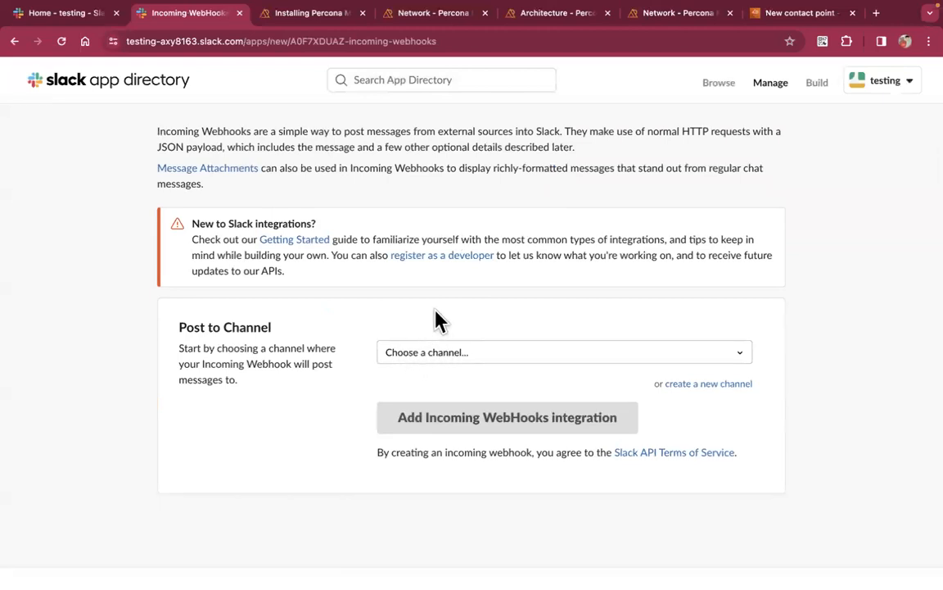
{"action": "left_click", "coordinate": [462, 354]}
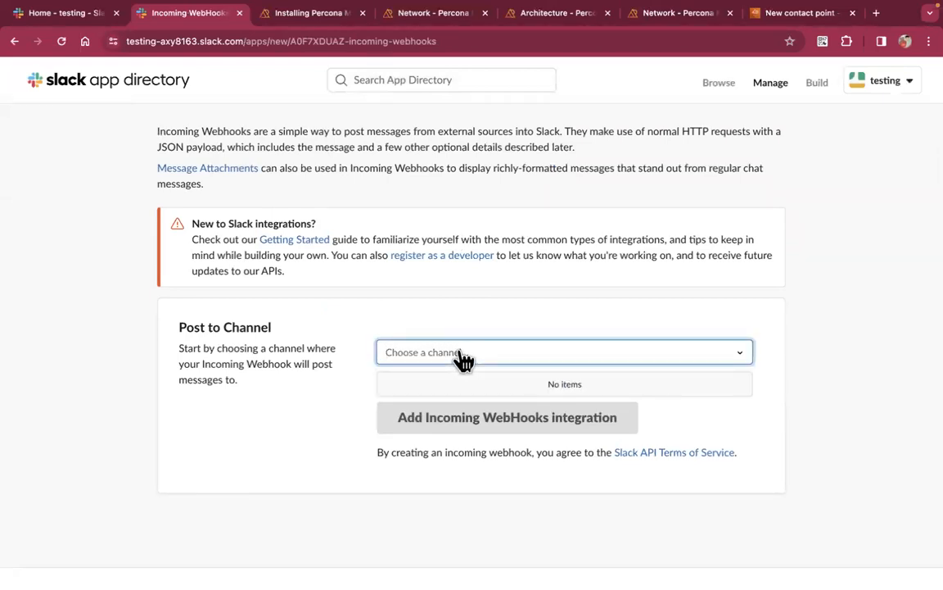
{"action": "type", "text": "sri"}
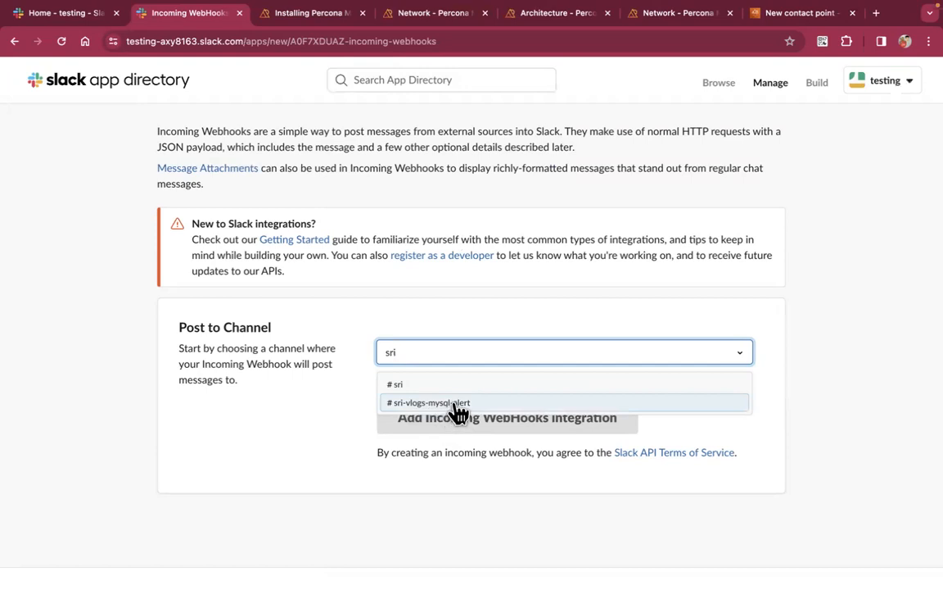
{"action": "left_click", "coordinate": [456, 403]}
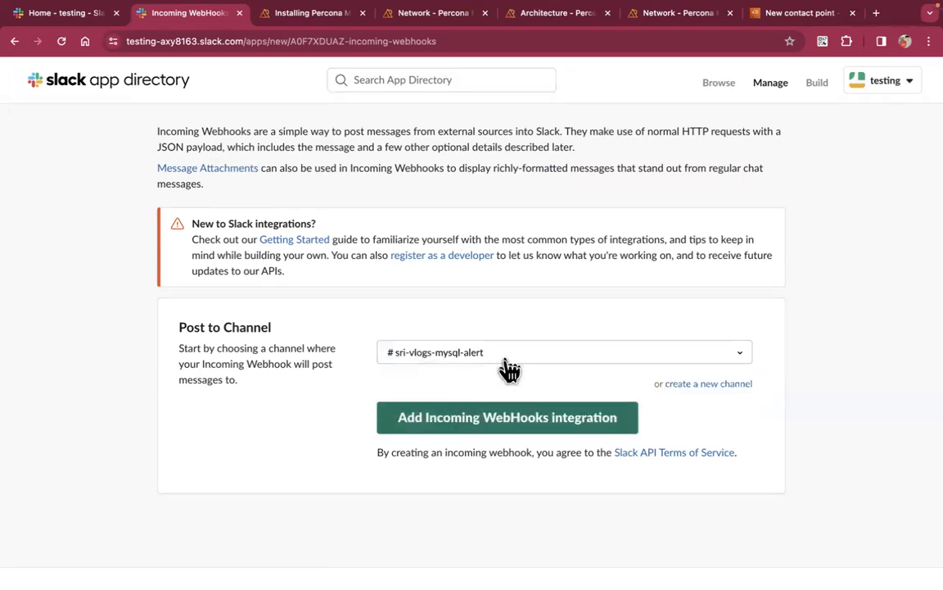
{"action": "left_click", "coordinate": [559, 424]}
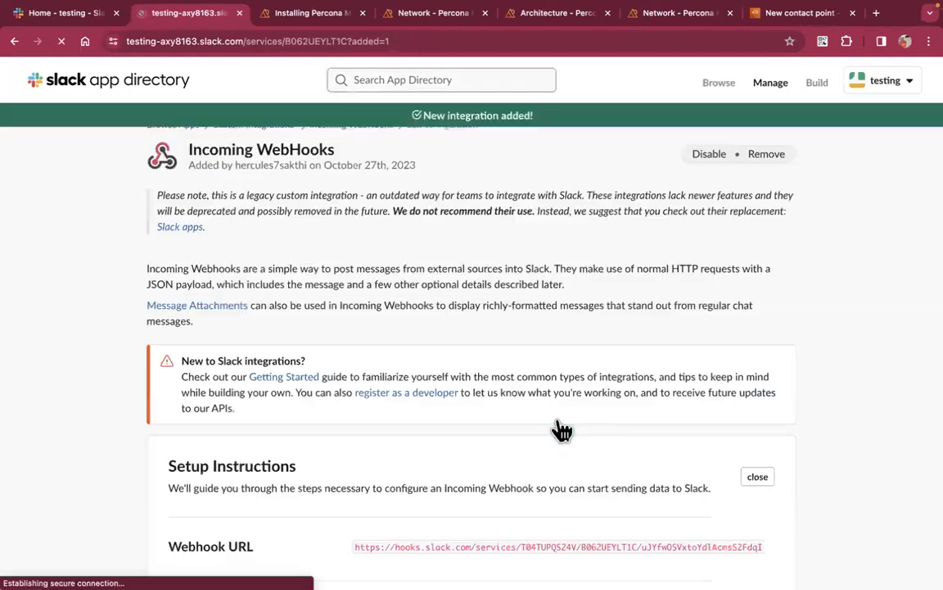
{"action": "scroll", "coordinate": [456, 380], "scroll_direction": "down", "scroll_amount": 1}
{"action": "scroll", "coordinate": [456, 380], "scroll_direction": "down", "scroll_amount": 3}
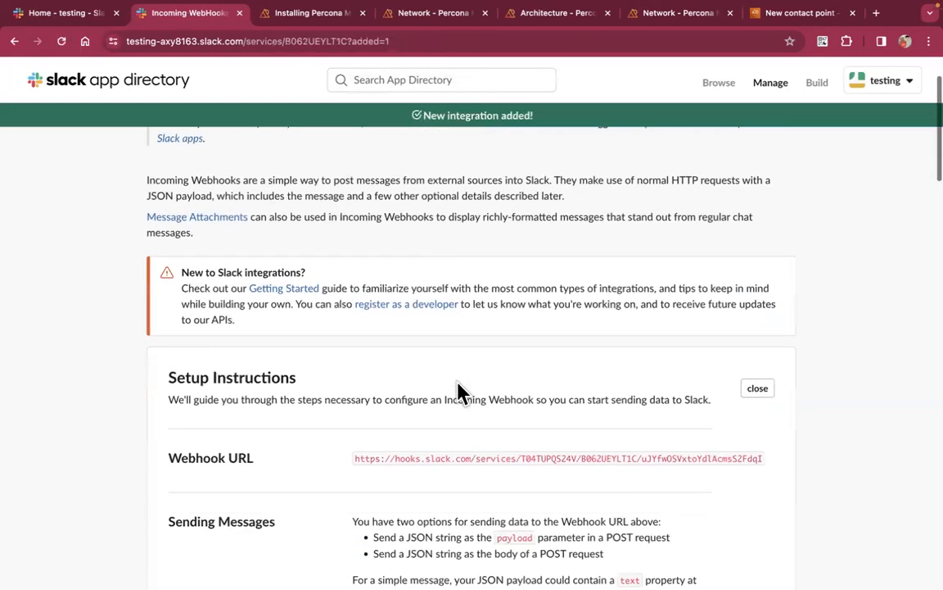
{"action": "left_click", "coordinate": [445, 401]}
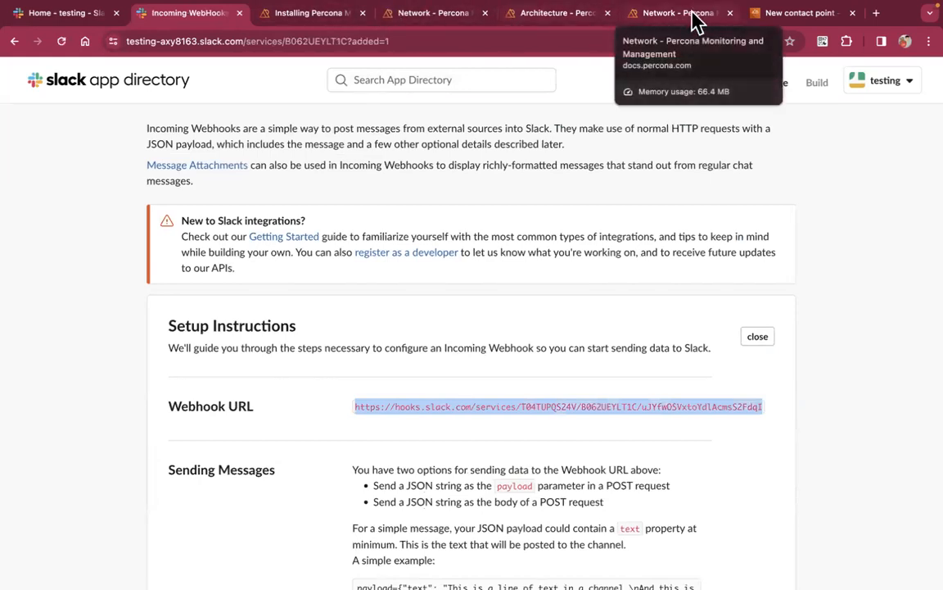
Paste the Slack webhook URL into the Sri vlogs Alerts - Slack contact point and save it
{"action": "left_click", "coordinate": [771, 16]}
{"action": "mouse_move", "coordinate": [22, 367]}
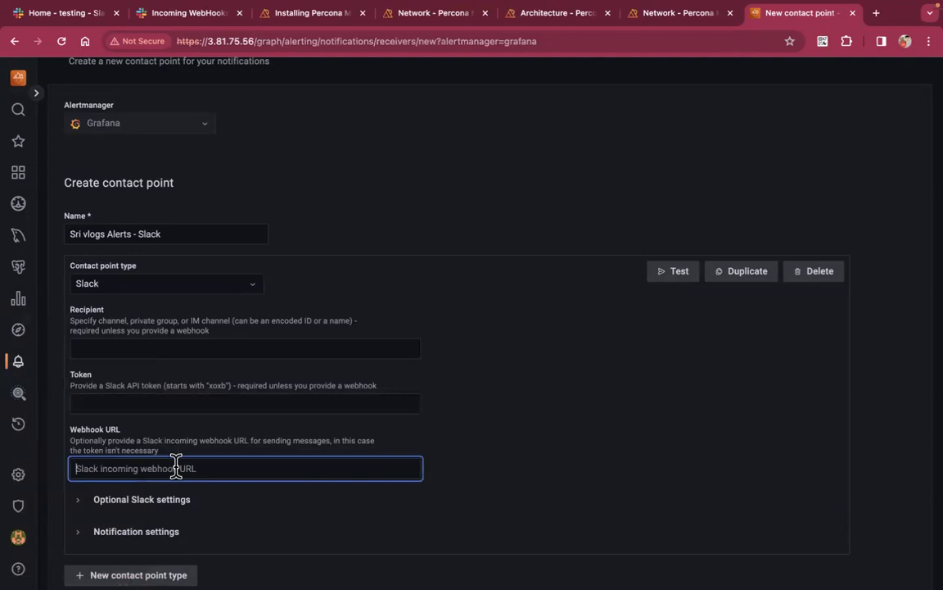
{"action": "key", "text": "super+v"}
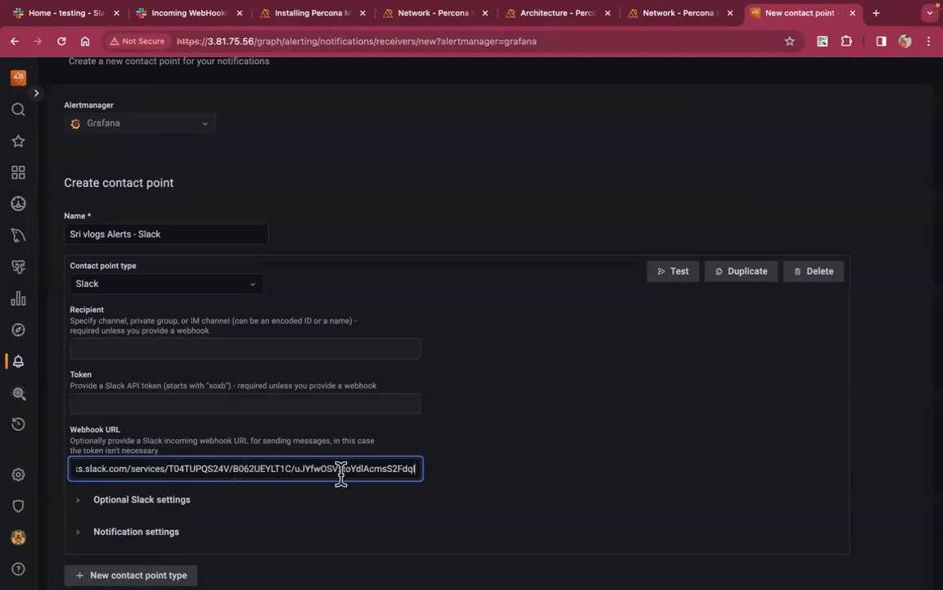
{"action": "scroll", "coordinate": [342, 503], "scroll_direction": "down", "scroll_amount": 3}
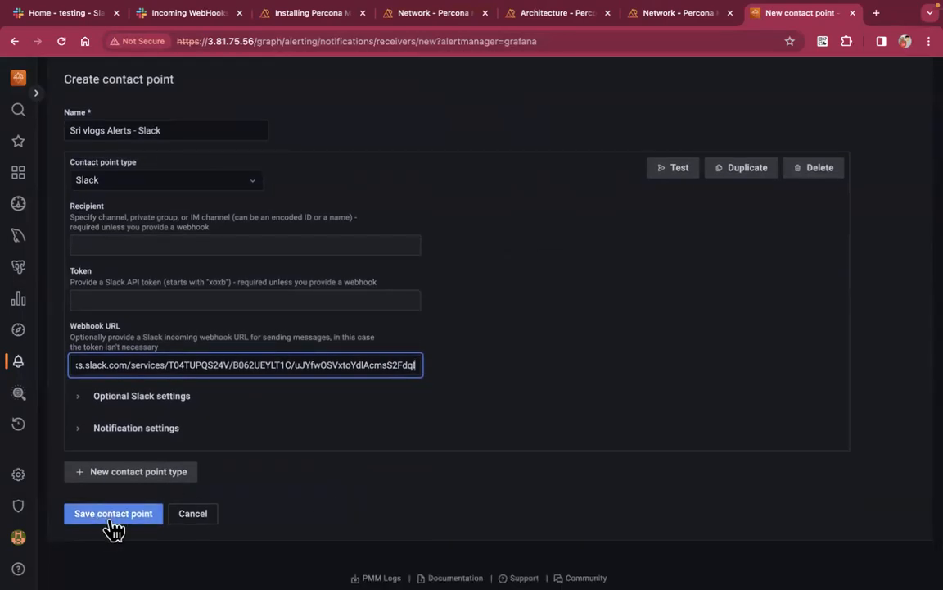
{"action": "left_click", "coordinate": [114, 514]}
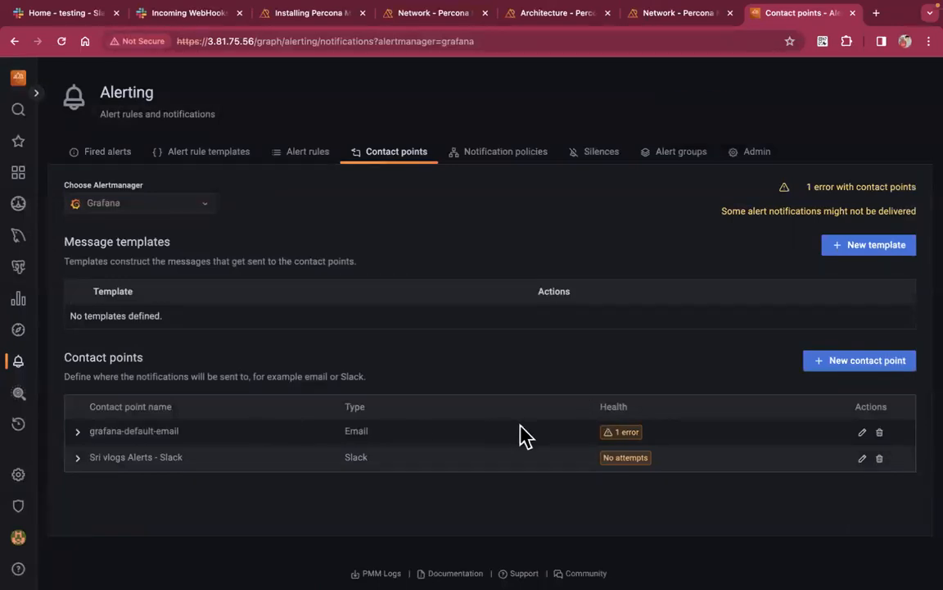
Send a predefined test notification from the Sri vlogs Alerts - Slack contact point, then switch to Slack
{"action": "left_click", "coordinate": [79, 458]}
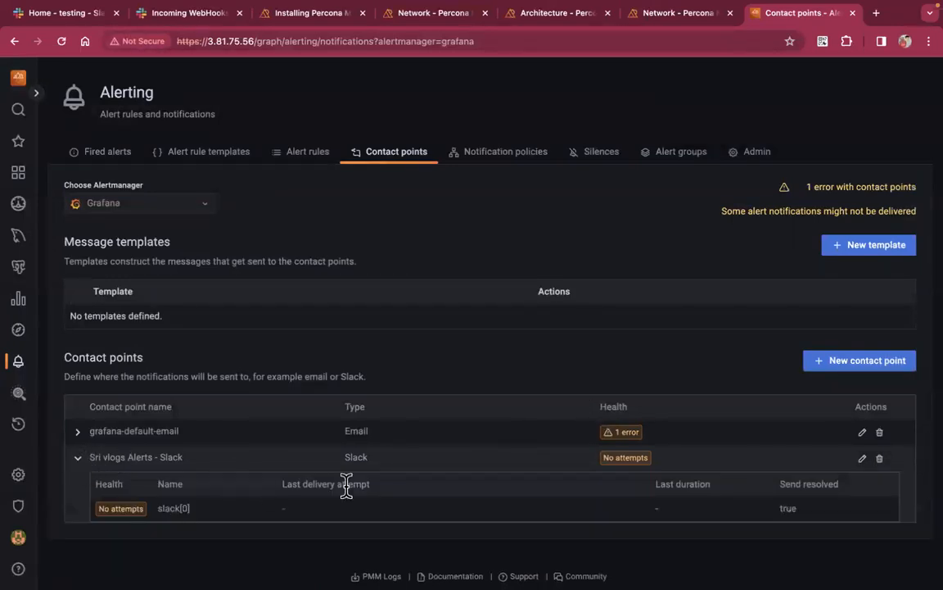
{"action": "left_click", "coordinate": [863, 459]}
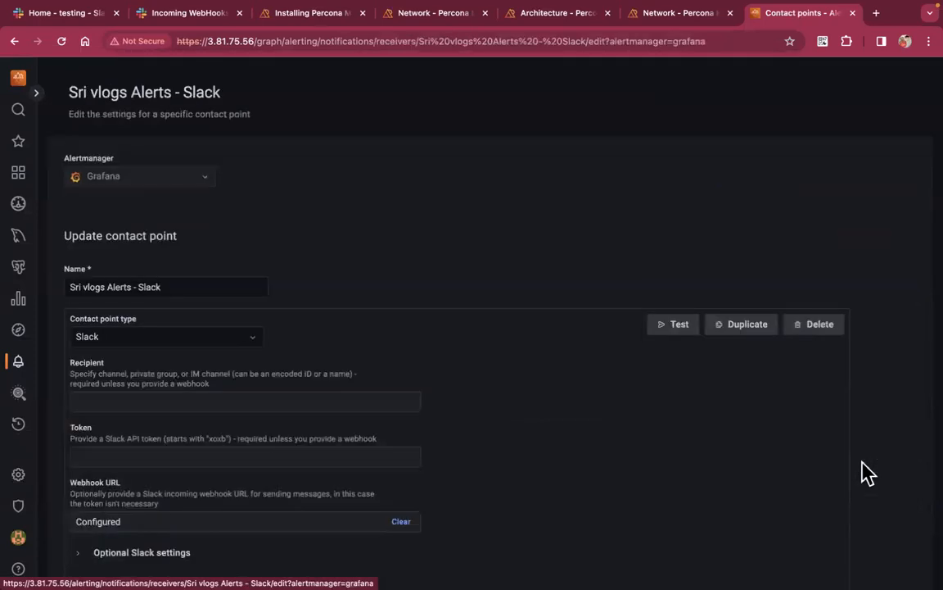
{"action": "left_click", "coordinate": [678, 328]}
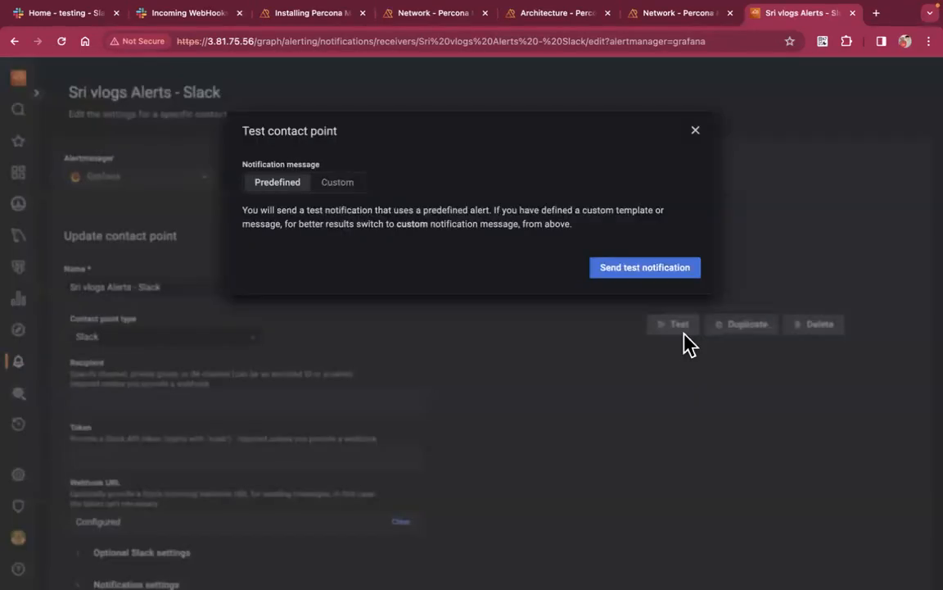
{"action": "left_click", "coordinate": [646, 273]}
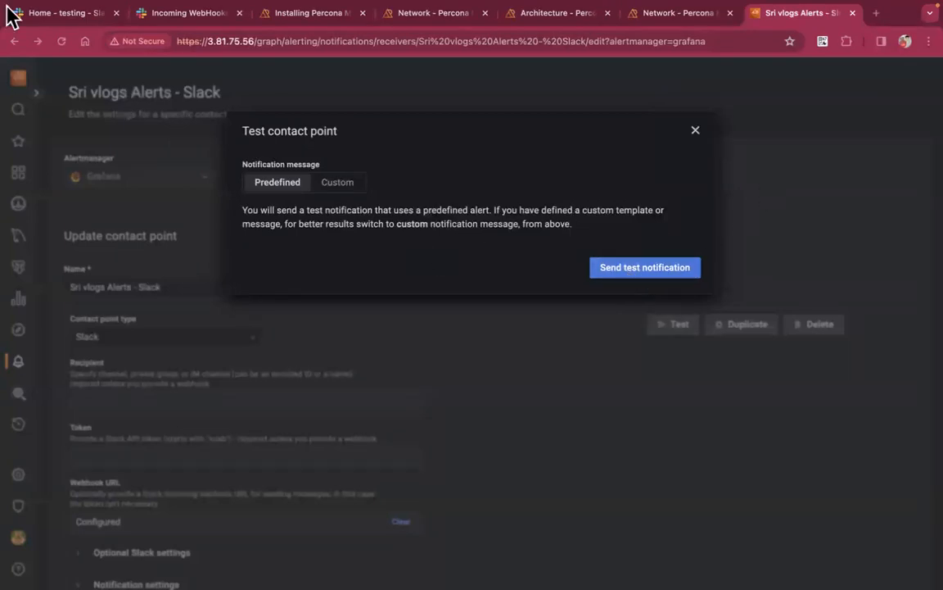
{"action": "left_click", "coordinate": [56, 15]}
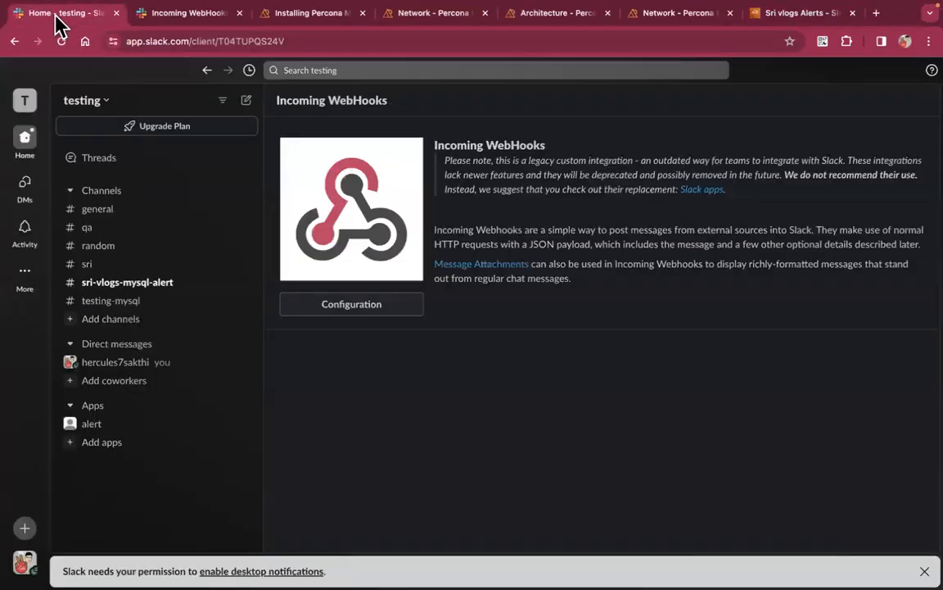
Confirm the Grafana TestAlert arrived in #sri-vlogs-mysql-alert, then return to the PMM contact point
{"action": "left_click", "coordinate": [164, 285]}
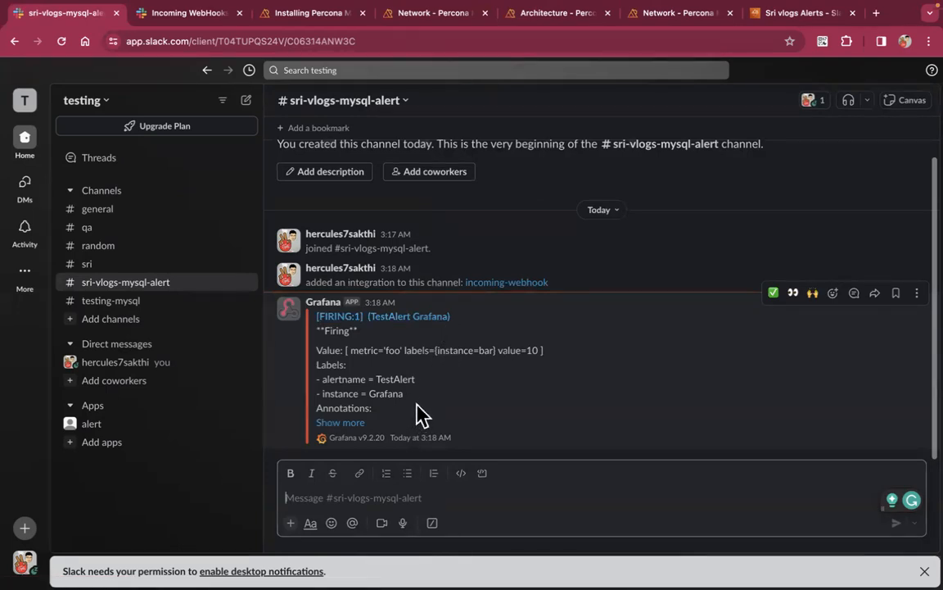
{"action": "left_click", "coordinate": [791, 18]}
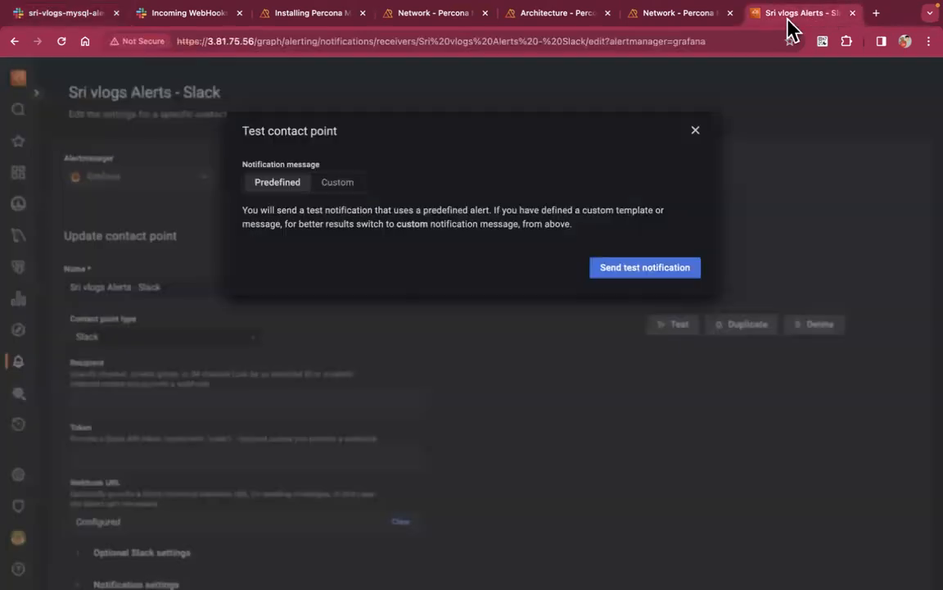
Close the test dialog, save the Slack contact point changes, and go to Notification policies
{"action": "left_click", "coordinate": [695, 131]}
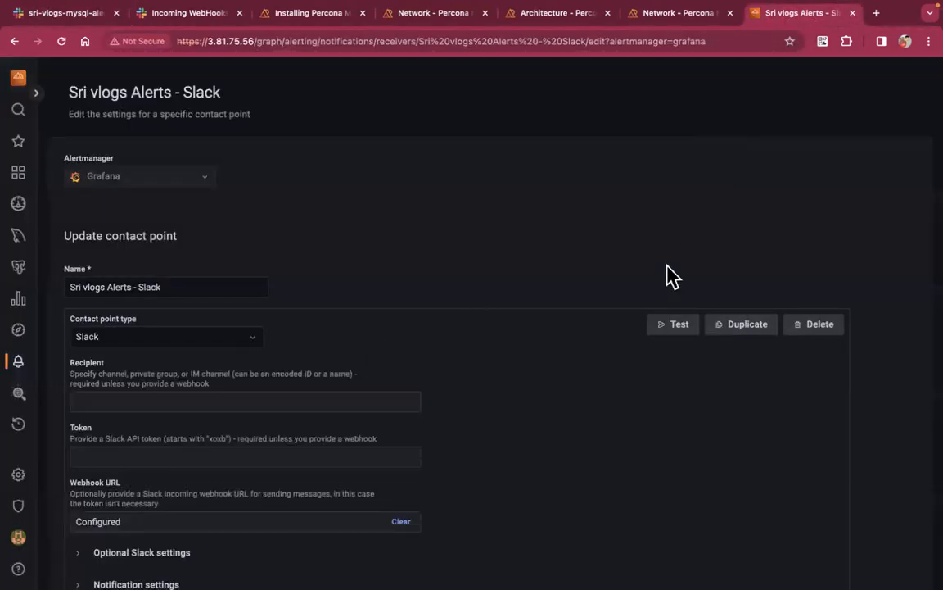
{"action": "scroll", "coordinate": [668, 276], "scroll_direction": "down", "scroll_amount": 3}
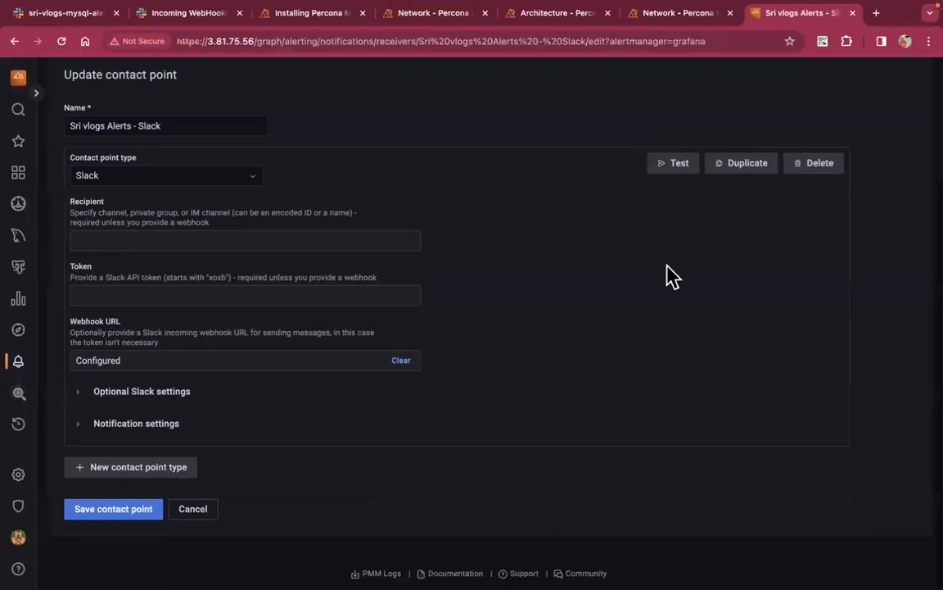
{"action": "left_click", "coordinate": [115, 511]}
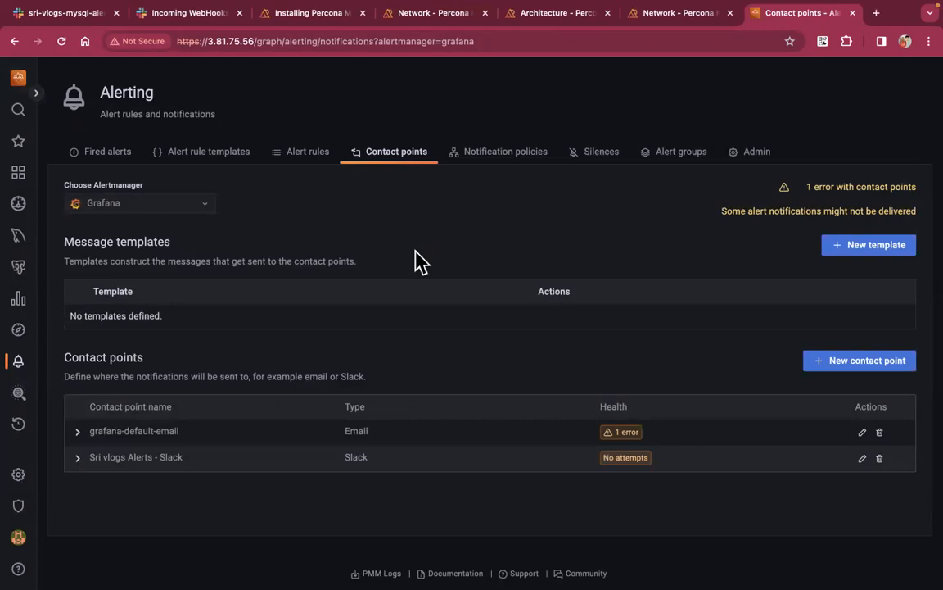
{"action": "left_click", "coordinate": [493, 166]}
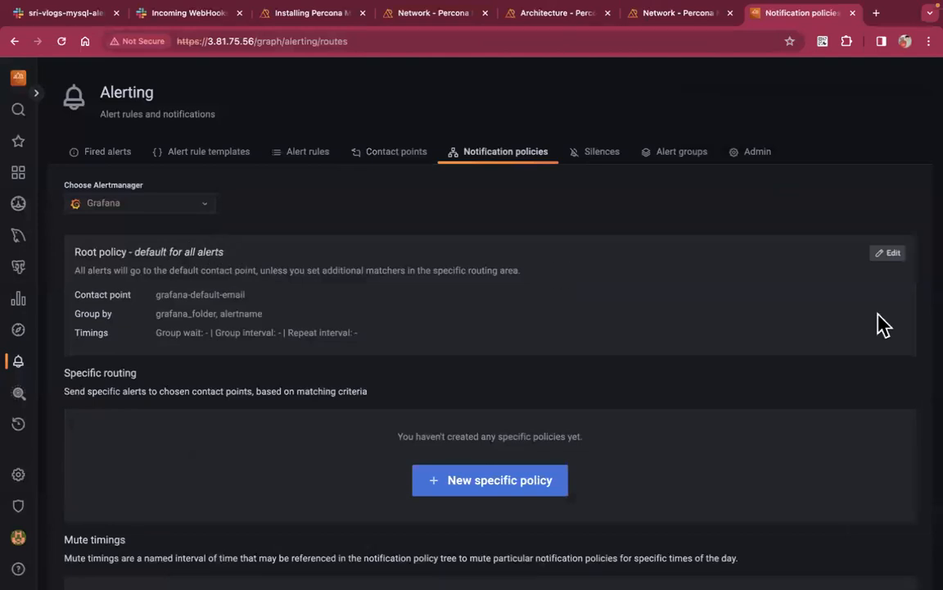
Set the root policy's default contact point to Sri vlogs Alerts - Slack and save
{"action": "left_click", "coordinate": [890, 254]}
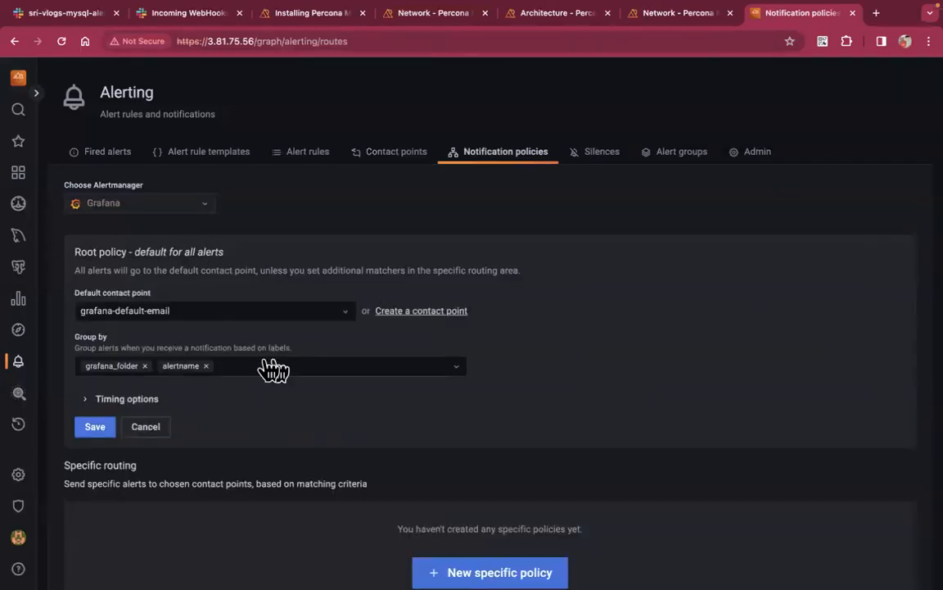
{"action": "left_click", "coordinate": [303, 322]}
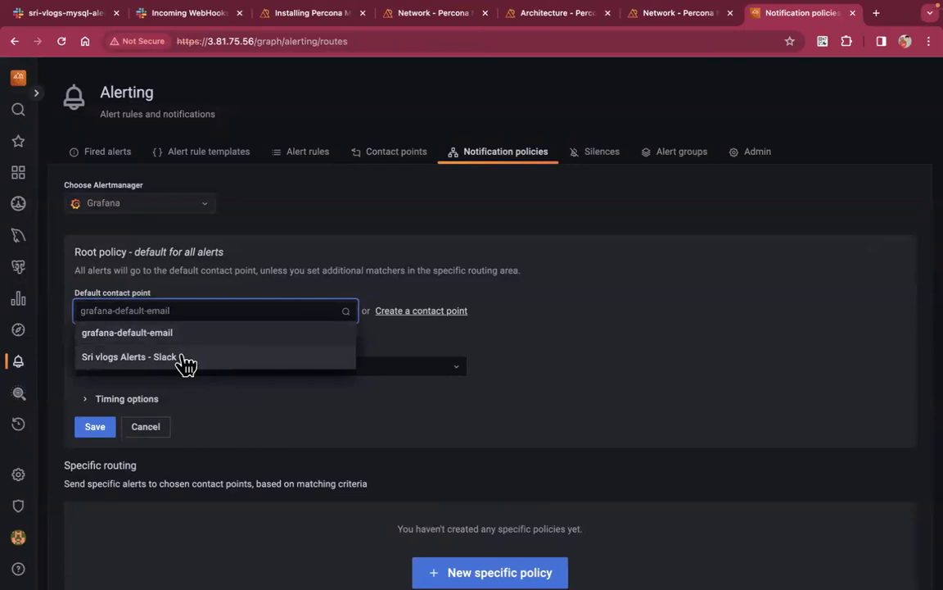
{"action": "left_click", "coordinate": [154, 367]}
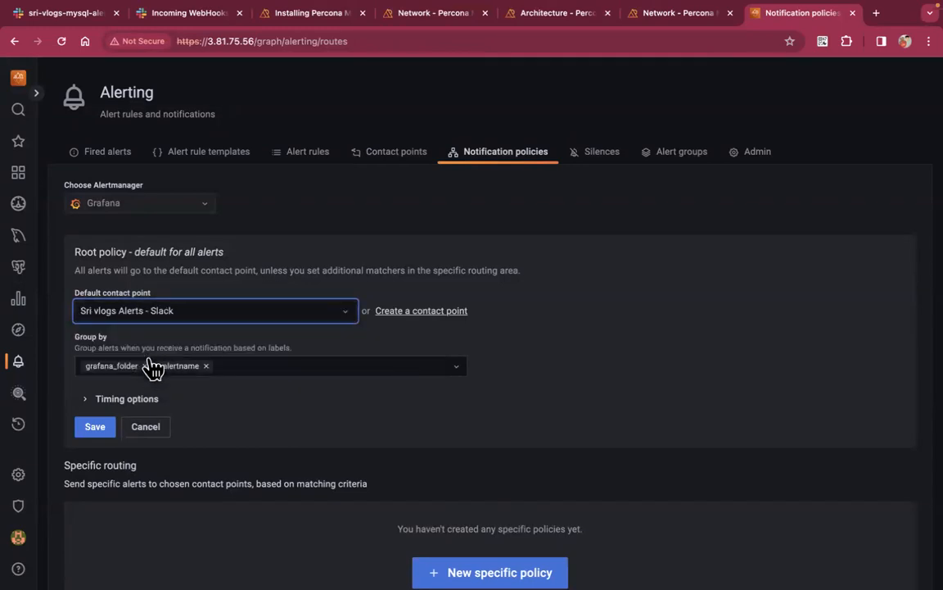
{"action": "left_click", "coordinate": [108, 431]}
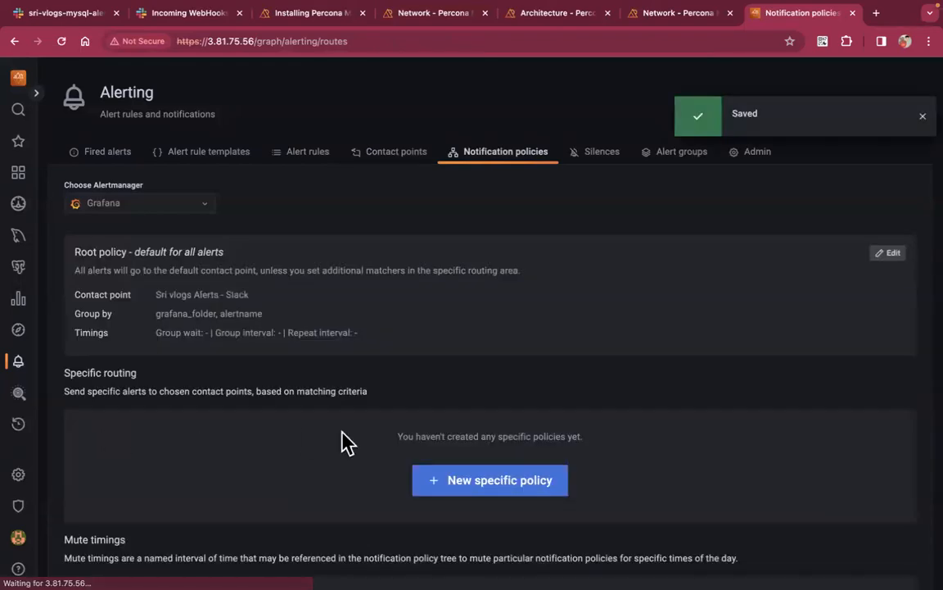
Check the Slack contact point's health in Contact points, then go to Alert rules
{"action": "scroll", "coordinate": [345, 443], "scroll_direction": "down", "scroll_amount": 1}
{"action": "scroll", "coordinate": [344, 442], "scroll_direction": "down", "scroll_amount": 3}
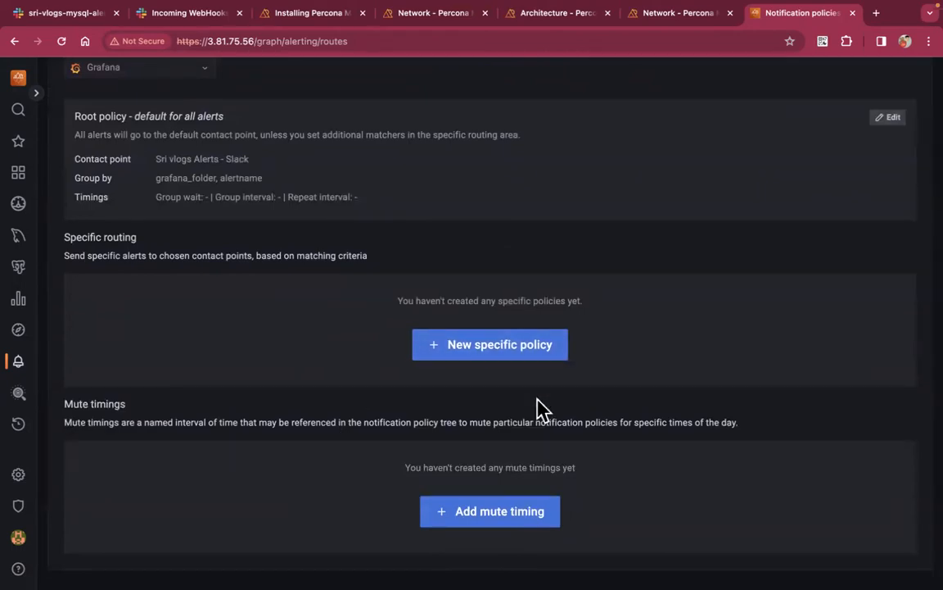
{"action": "scroll", "coordinate": [542, 408], "scroll_direction": "up", "scroll_amount": 4}
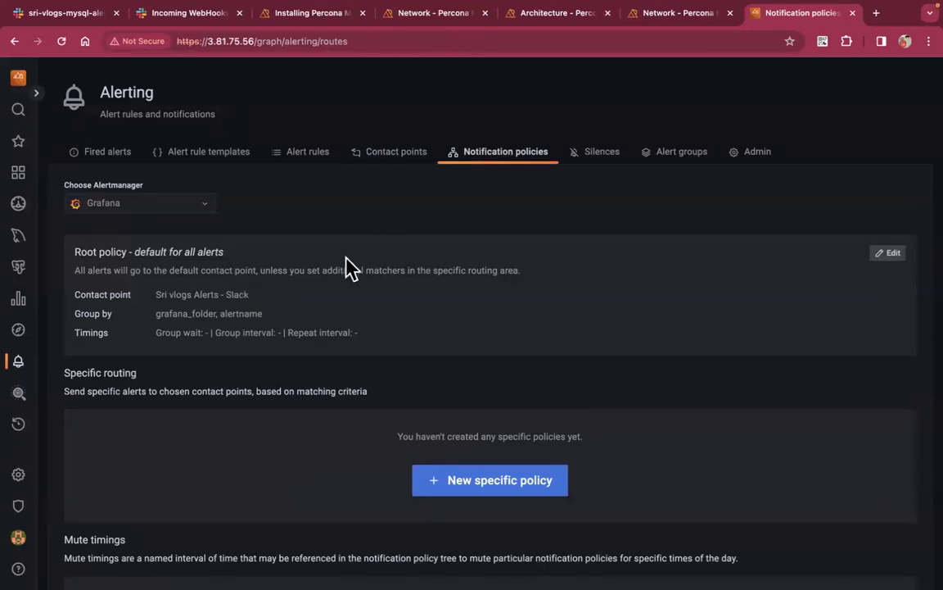
{"action": "left_click", "coordinate": [423, 155]}
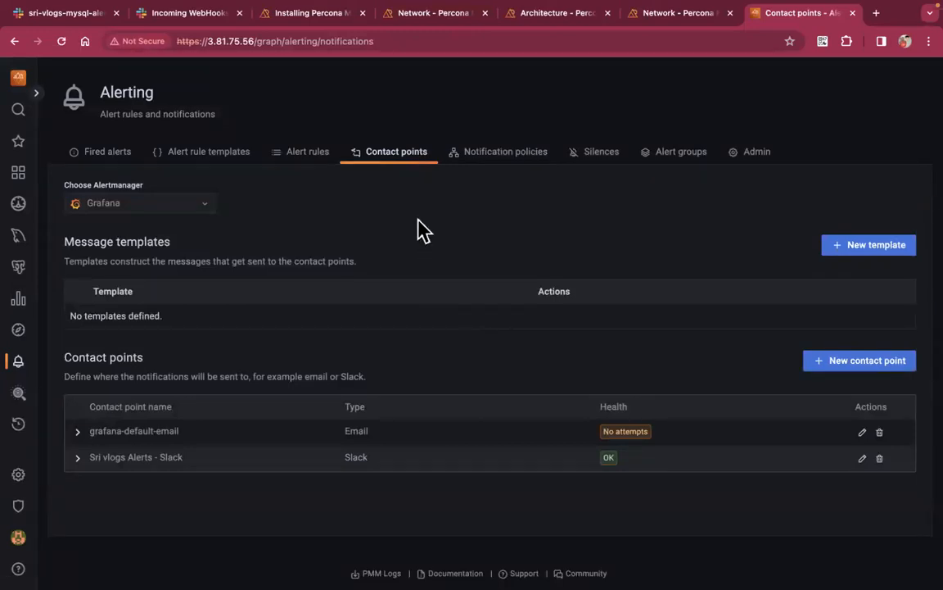
{"action": "left_click", "coordinate": [316, 162]}
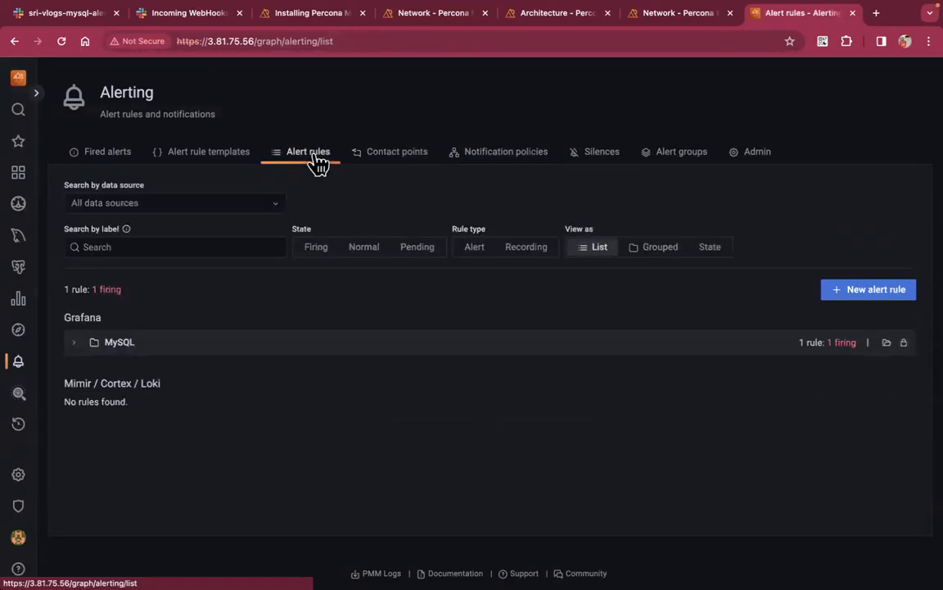
Inspect the firing MySQL Service check rule (severity=critical), then view the Fired alerts list
{"action": "left_click", "coordinate": [83, 356]}
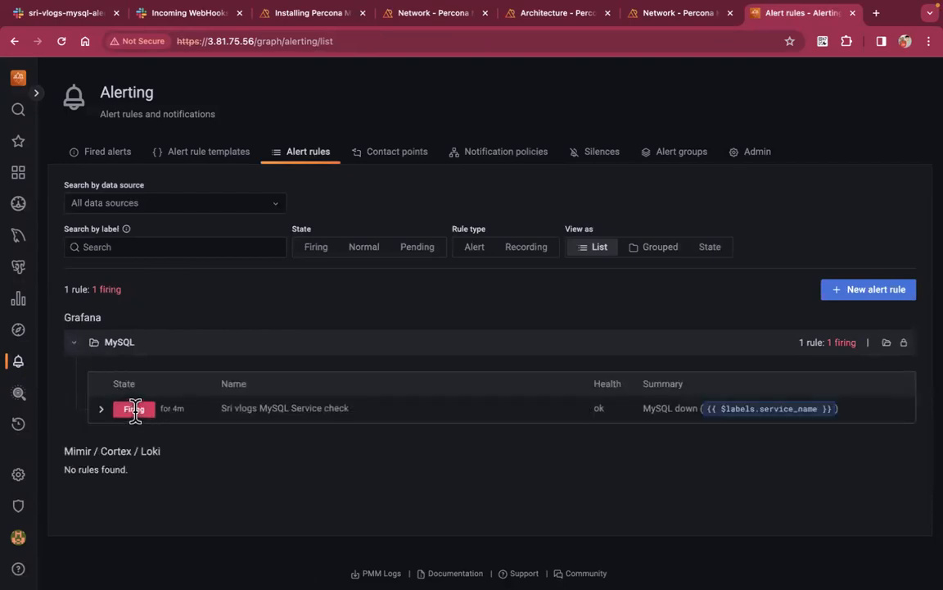
{"action": "left_click", "coordinate": [102, 410]}
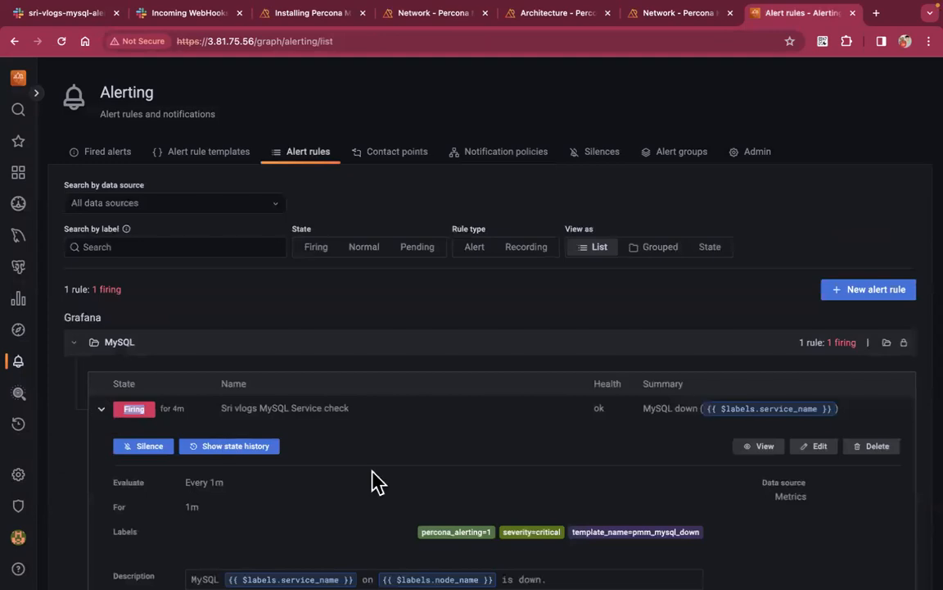
{"action": "scroll", "coordinate": [342, 459], "scroll_direction": "down", "scroll_amount": 1}
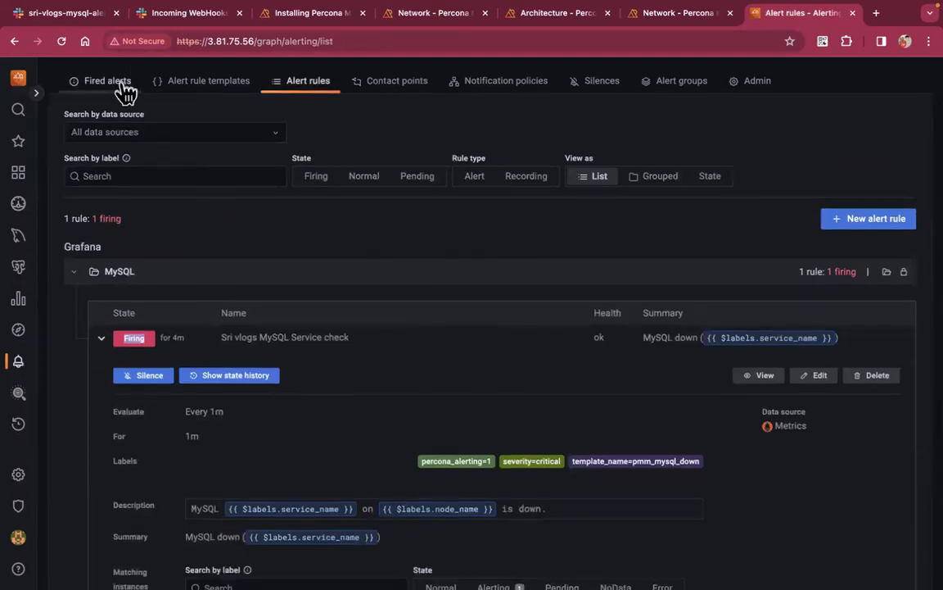
{"action": "left_click", "coordinate": [113, 81]}
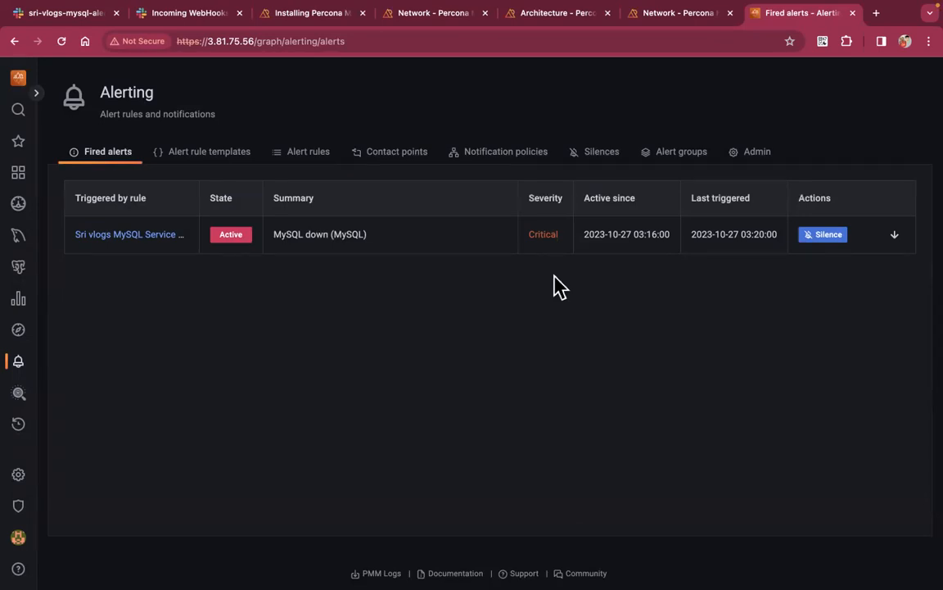
Silence the MySQL Service check alert for the default 2h, then return to Fired alerts
{"action": "left_click", "coordinate": [827, 235]}
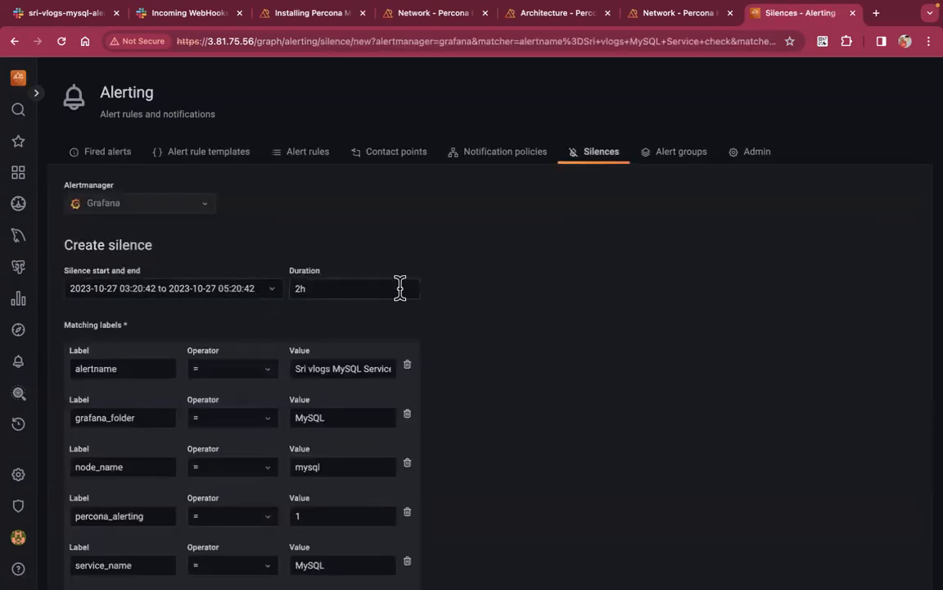
{"action": "scroll", "coordinate": [350, 296], "scroll_direction": "down", "scroll_amount": 6}
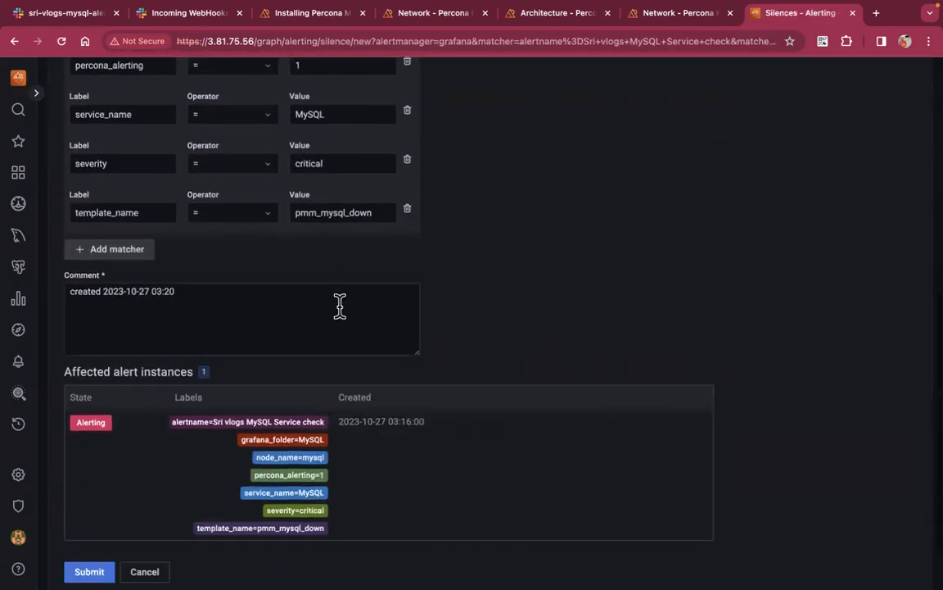
{"action": "left_click", "coordinate": [88, 570]}
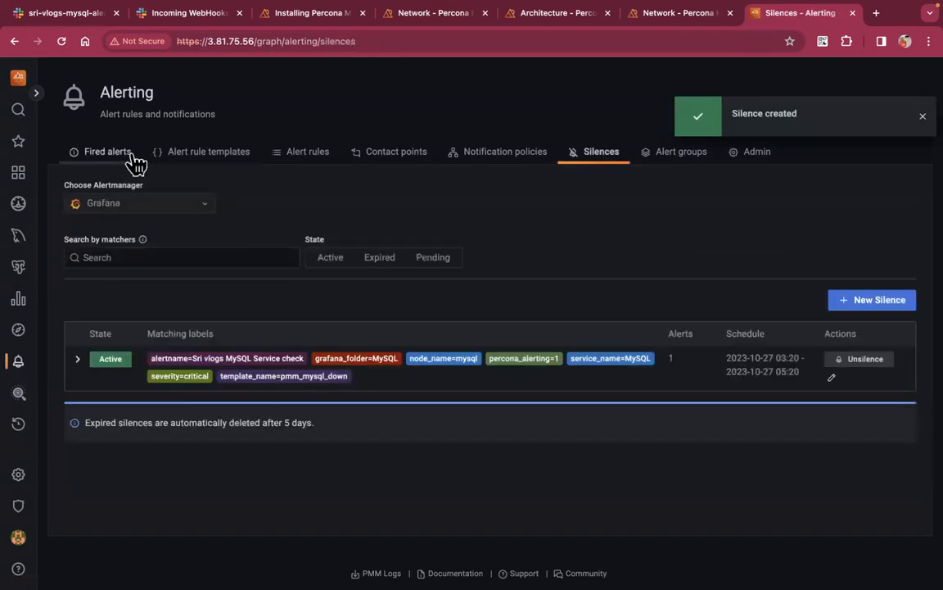
{"action": "left_click", "coordinate": [100, 153]}
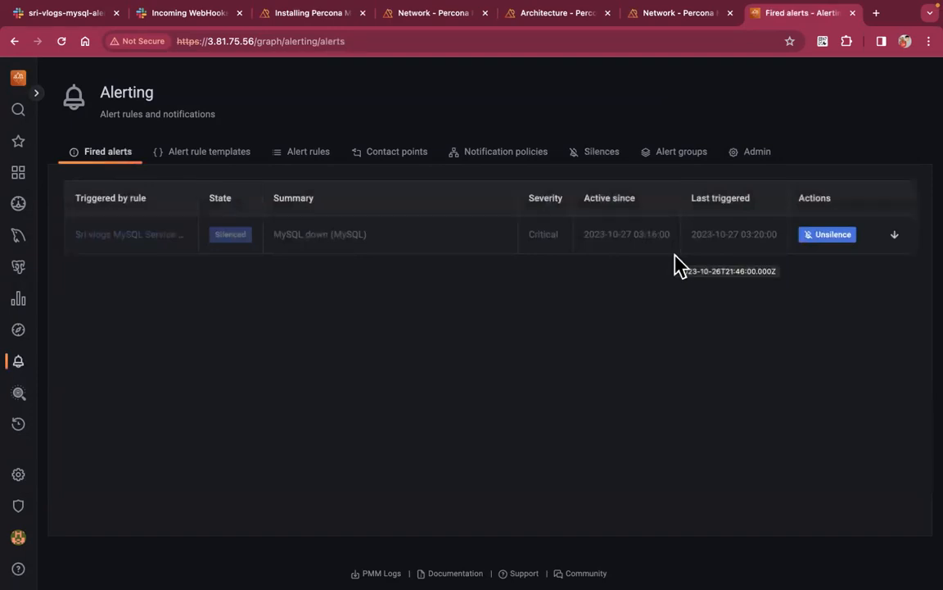
Expire the silence on the MySQL Service check alert so it fires again, then return to fired alerts
{"action": "left_click", "coordinate": [831, 237]}
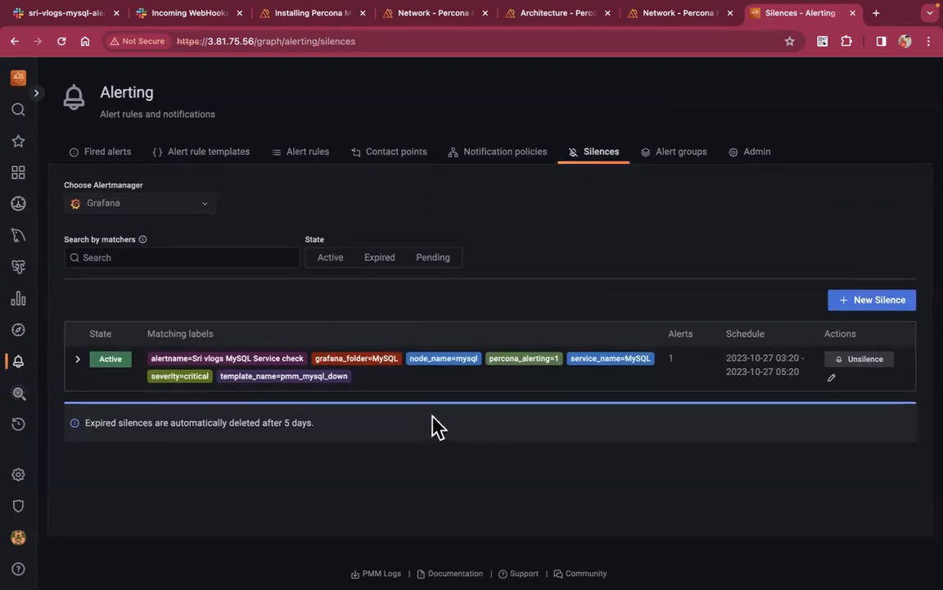
{"action": "left_click", "coordinate": [862, 365]}
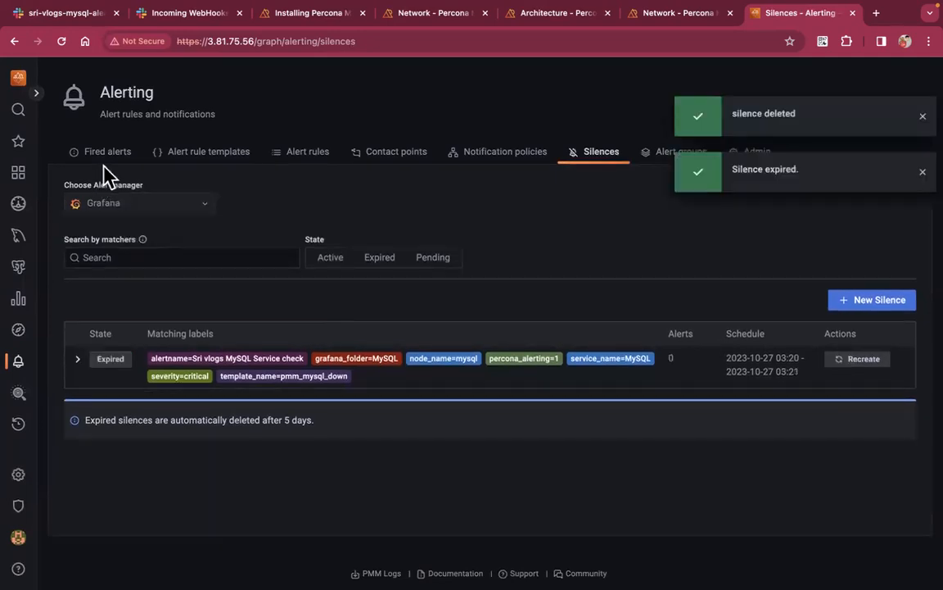
{"action": "left_click", "coordinate": [104, 163]}
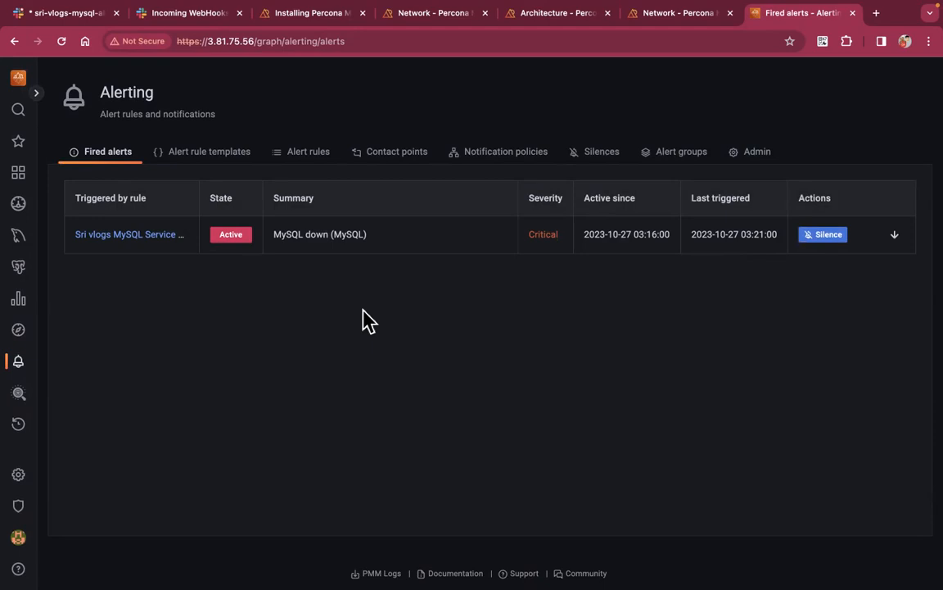
Check the Slack contact point and root notification policy, then bring up the Slack alert channel
{"action": "left_click", "coordinate": [401, 154]}
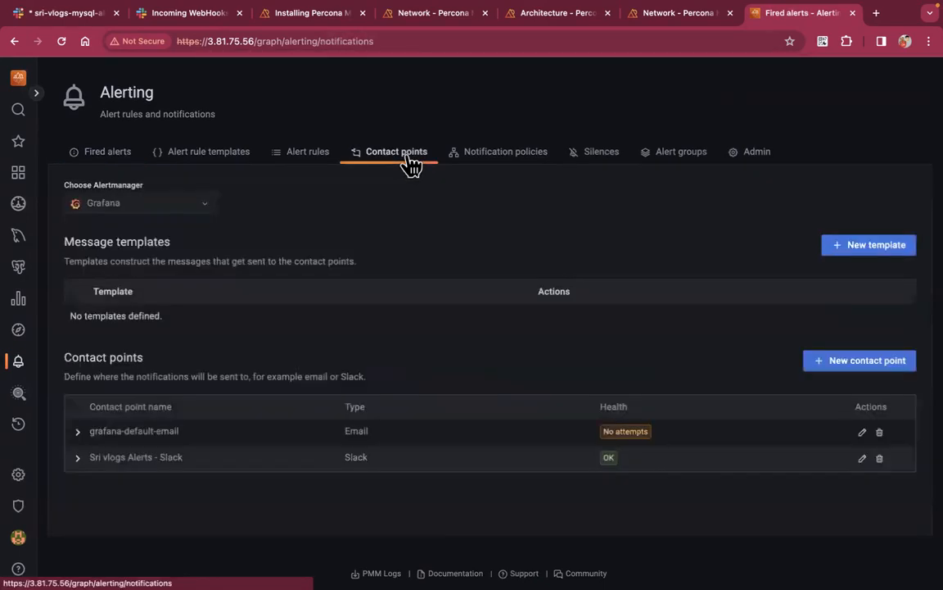
{"action": "left_click", "coordinate": [527, 166]}
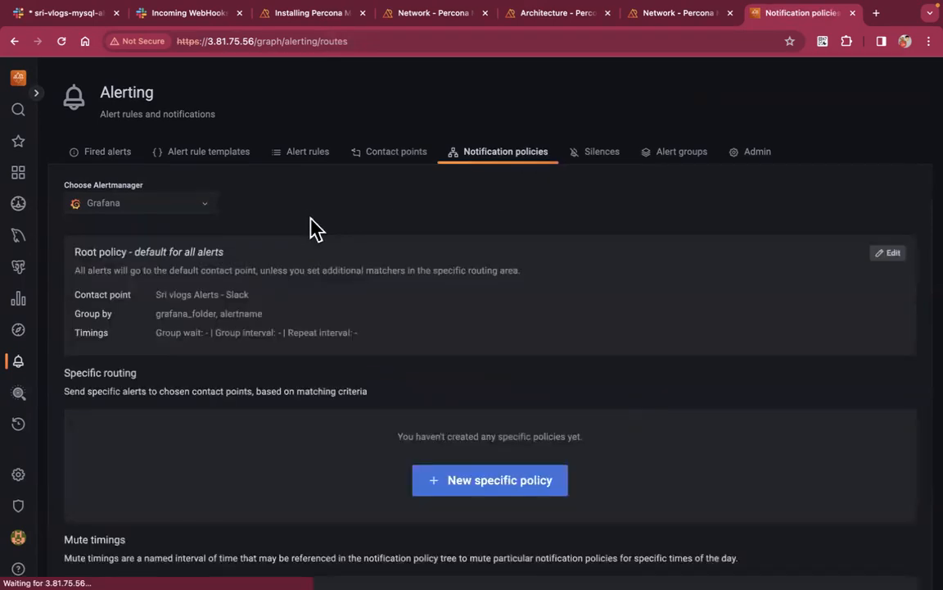
{"action": "triple_click", "coordinate": [203, 295]}
{"action": "left_click", "coordinate": [301, 312]}
{"action": "left_click", "coordinate": [127, 156]}
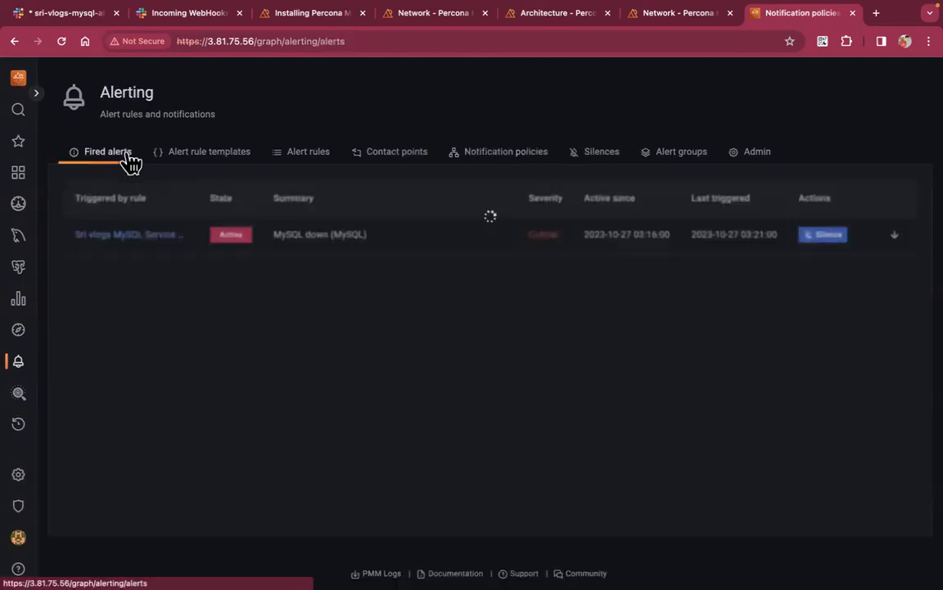
{"action": "left_click", "coordinate": [80, 16]}
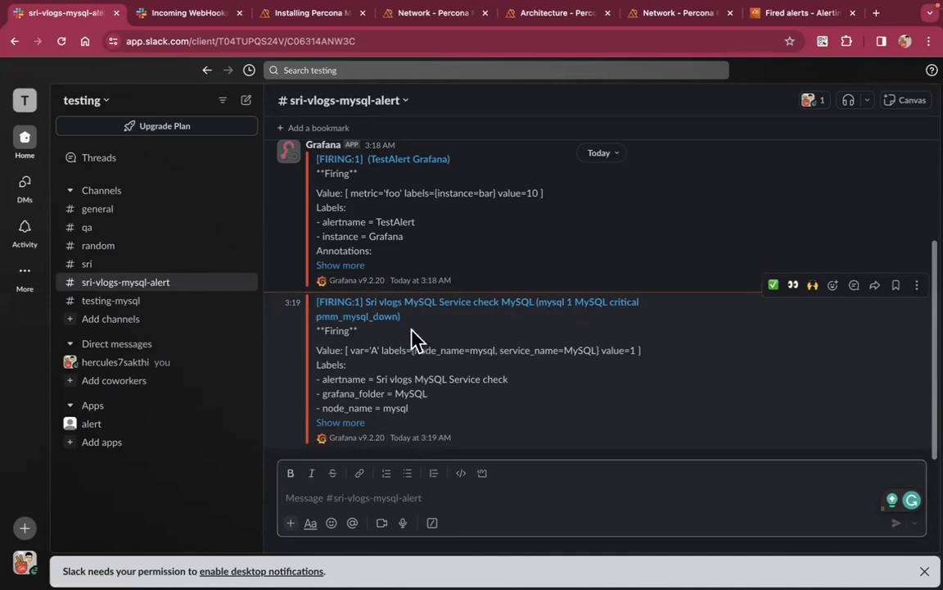
Highlight the node_name = mysql label in the FIRING Slack message
{"action": "triple_click", "coordinate": [397, 407]}
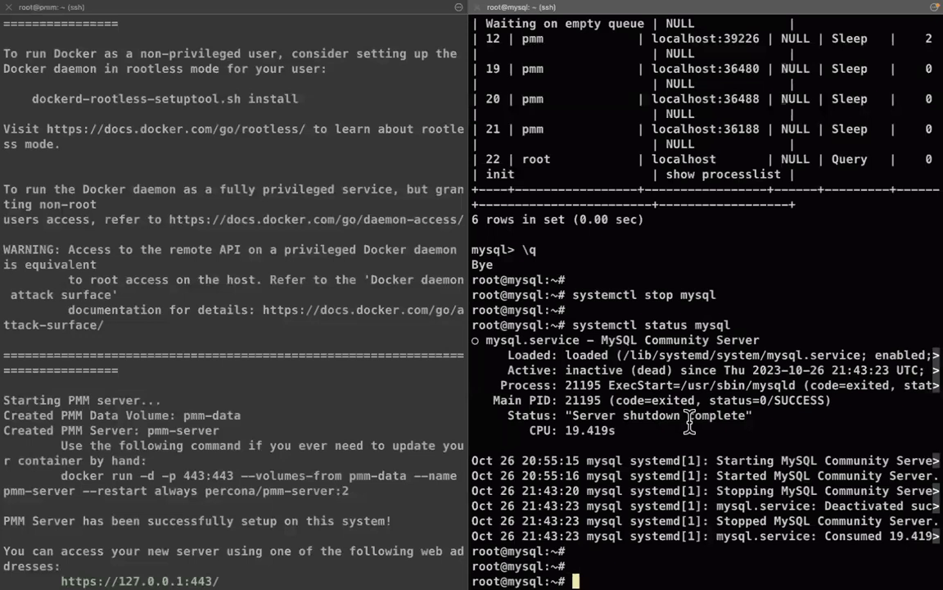
Start MySQL by editing the recalled status command into a start command
{"action": "key", "text": "Return"}
{"action": "key", "text": "Up"}
{"action": "key", "text": "Left"}
{"action": "key", "text": "Left"}
{"action": "key", "text": "Left"}
{"action": "key", "text": "Left"}
{"action": "key", "text": "Left"}
{"action": "key", "text": "Left"}
{"action": "key", "text": "BackSpace"}
{"action": "key", "text": "BackSpace"}
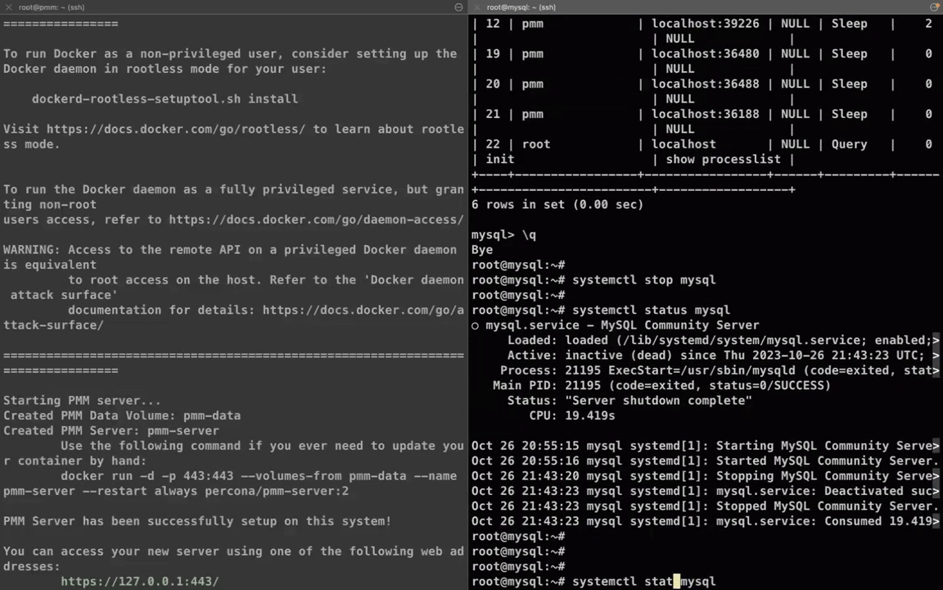
{"action": "key", "text": "BackSpace"}
{"action": "type", "text": "rt"}
{"action": "key", "text": "Return"}
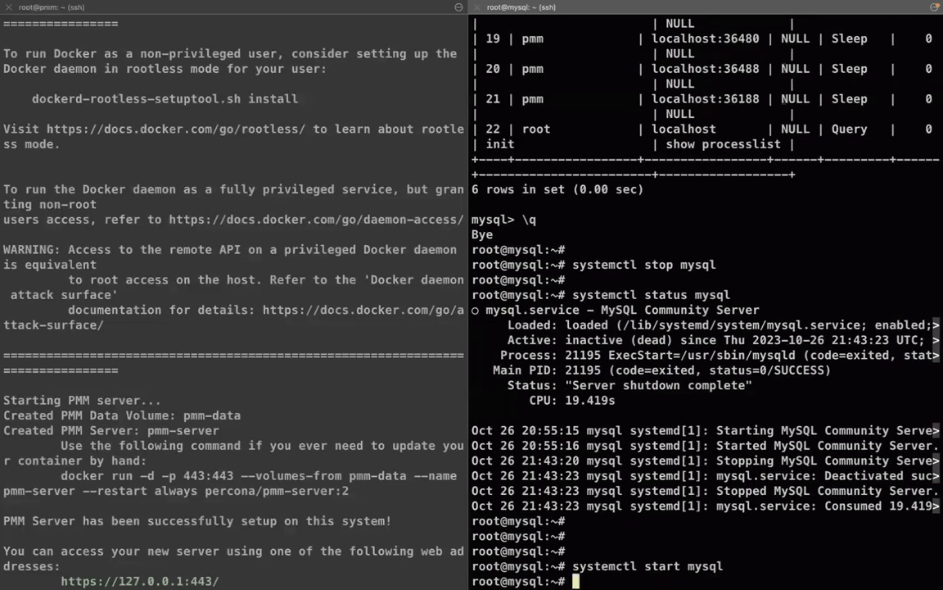
Confirm the MySQL status reports active (running), then exit the status output
{"action": "key", "text": "Up"}
{"action": "key", "text": "Up"}
{"action": "key", "text": "Return"}
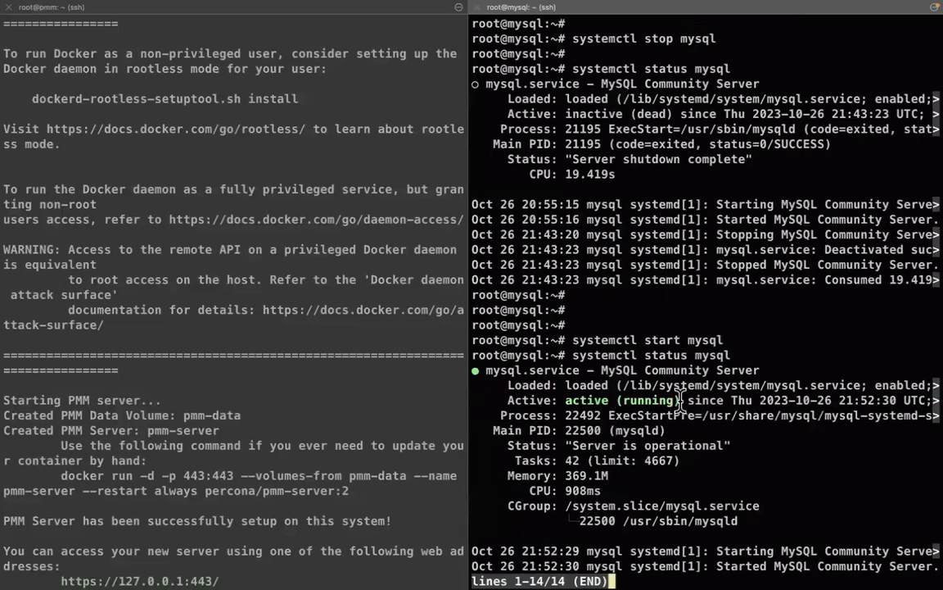
{"action": "left_click_drag", "start_coordinate": [680, 401], "coordinate": [562, 399]}
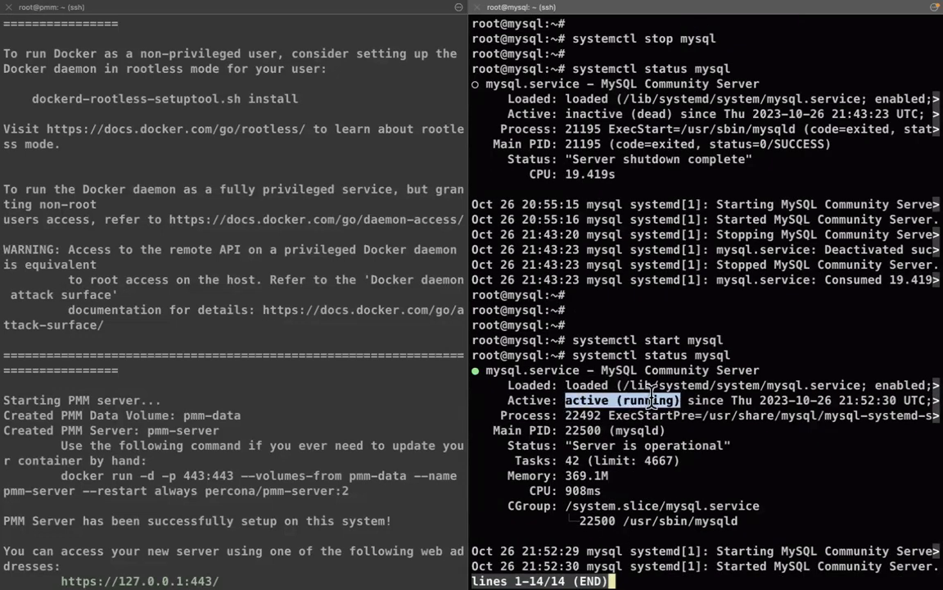
{"action": "left_click", "coordinate": [651, 396]}
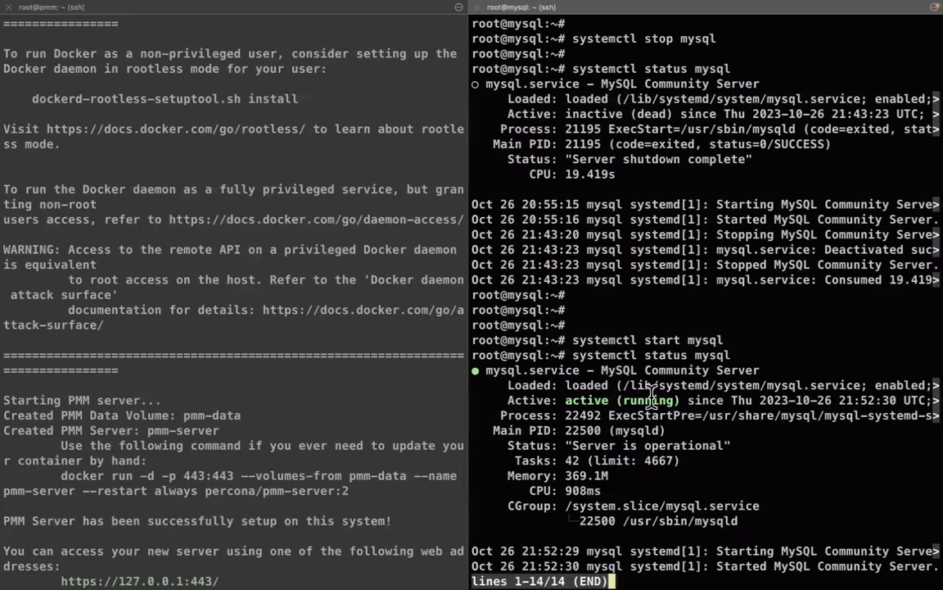
{"action": "key", "text": "q"}
{"action": "key", "text": "Return"}
{"action": "key", "text": "ctrl+Right"}
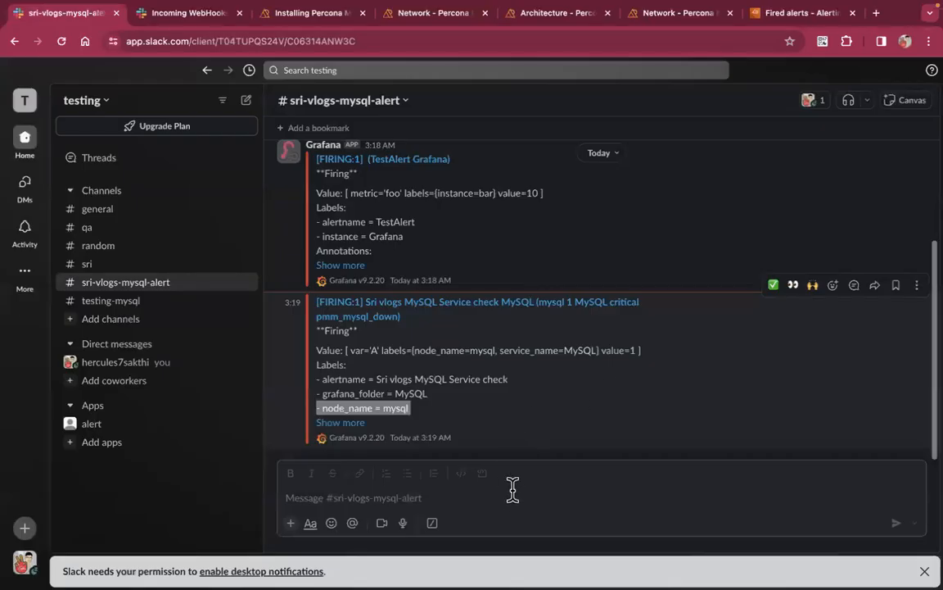
Clear the highlight on the FIRING pmm_mysql_down message's label in Slack
{"action": "left_click", "coordinate": [512, 490]}
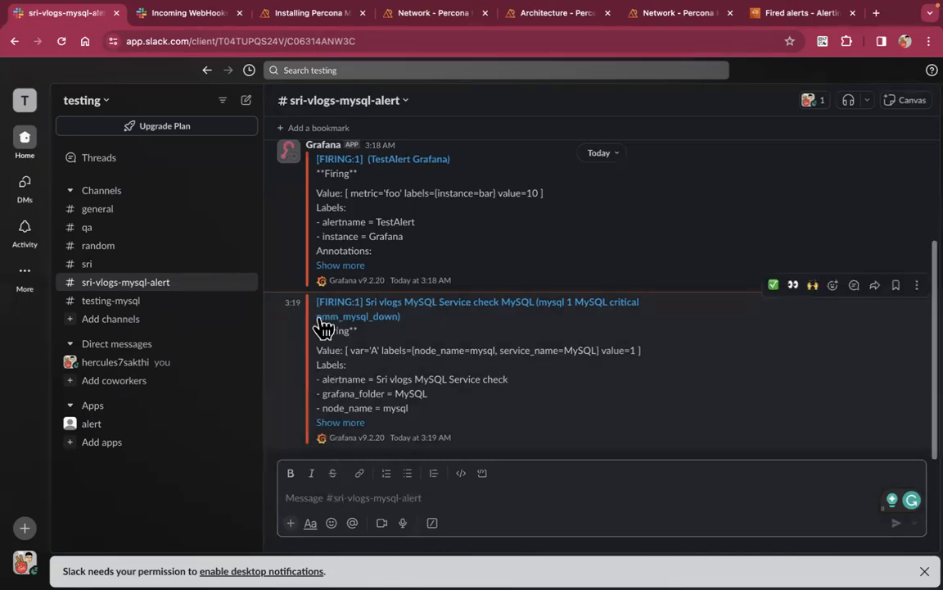
Confirm PMM's fired alerts page shows 'No alerts detected'
{"action": "left_click", "coordinate": [795, 13]}
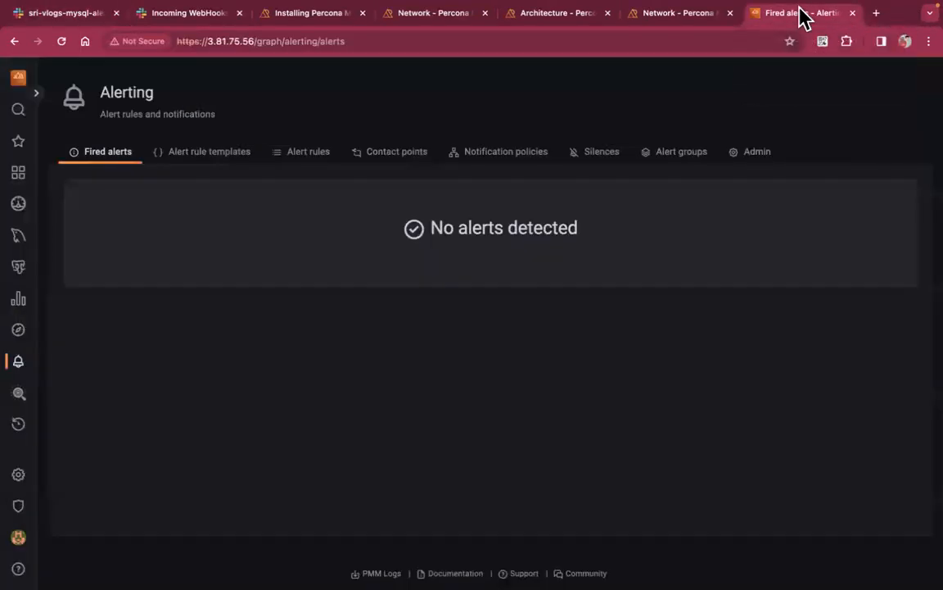
{"action": "triple_click", "coordinate": [450, 215]}
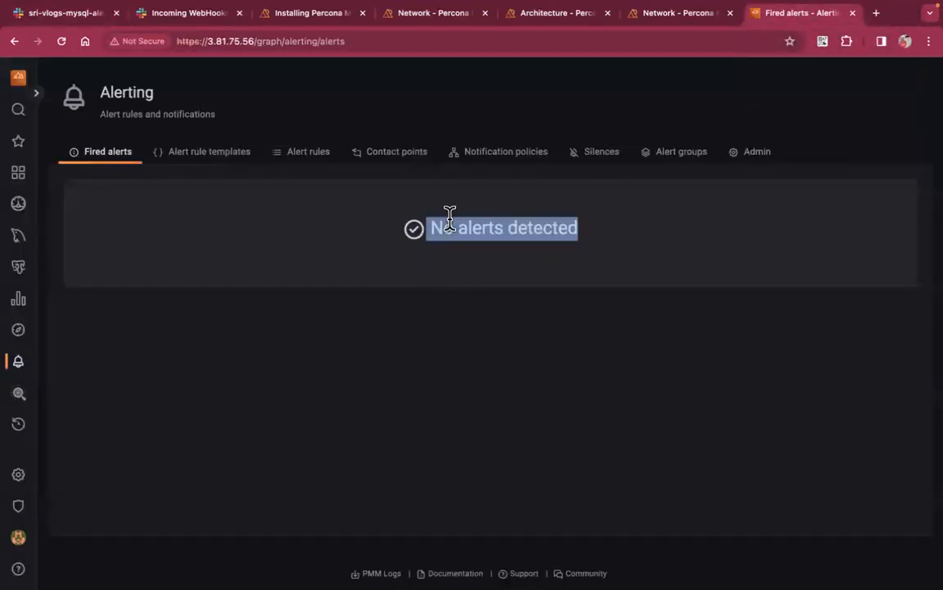
{"action": "left_click", "coordinate": [555, 273]}
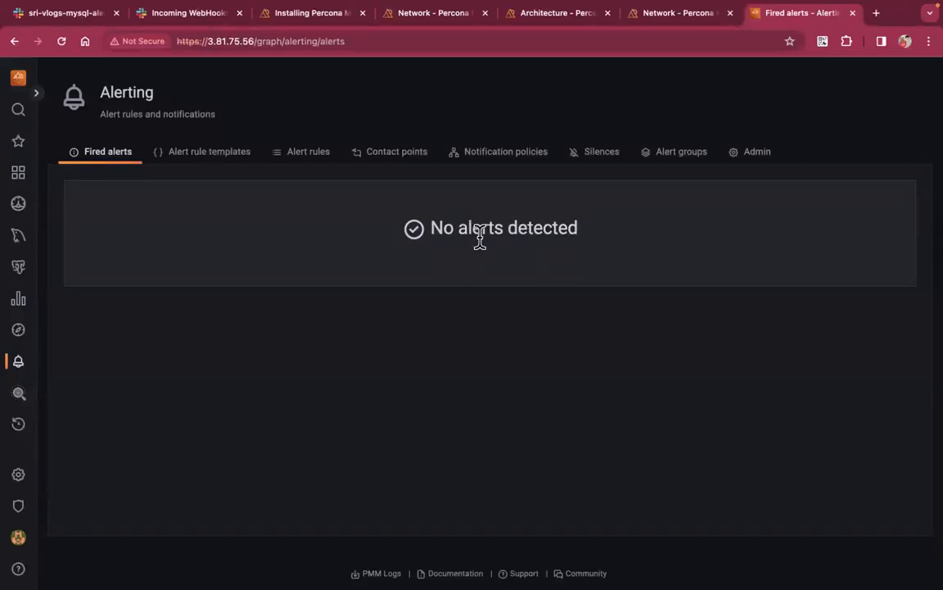
Open the state history of the Sri vlogs MySQL Service check rule in the MySQL folder
{"action": "left_click", "coordinate": [324, 154]}
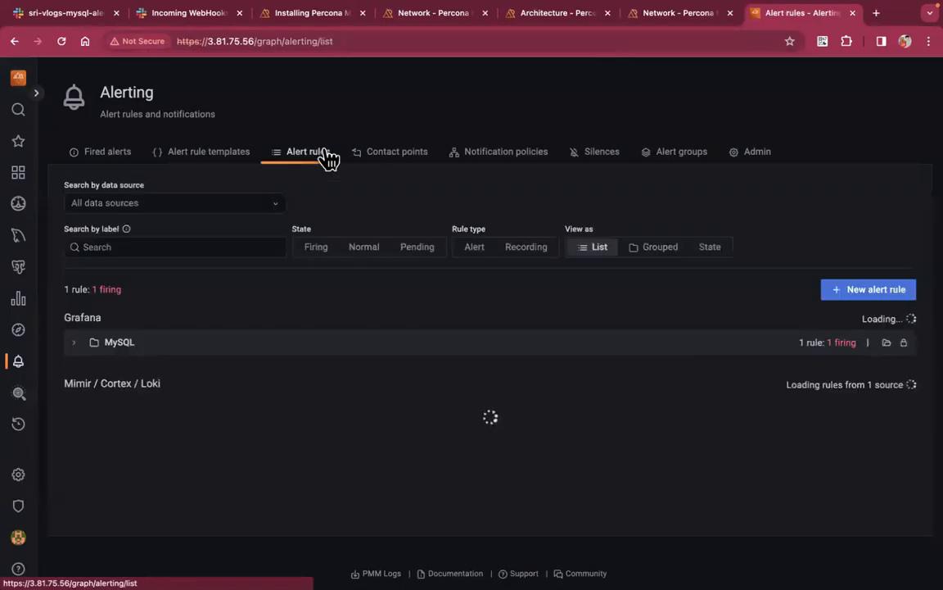
{"action": "left_click", "coordinate": [78, 343]}
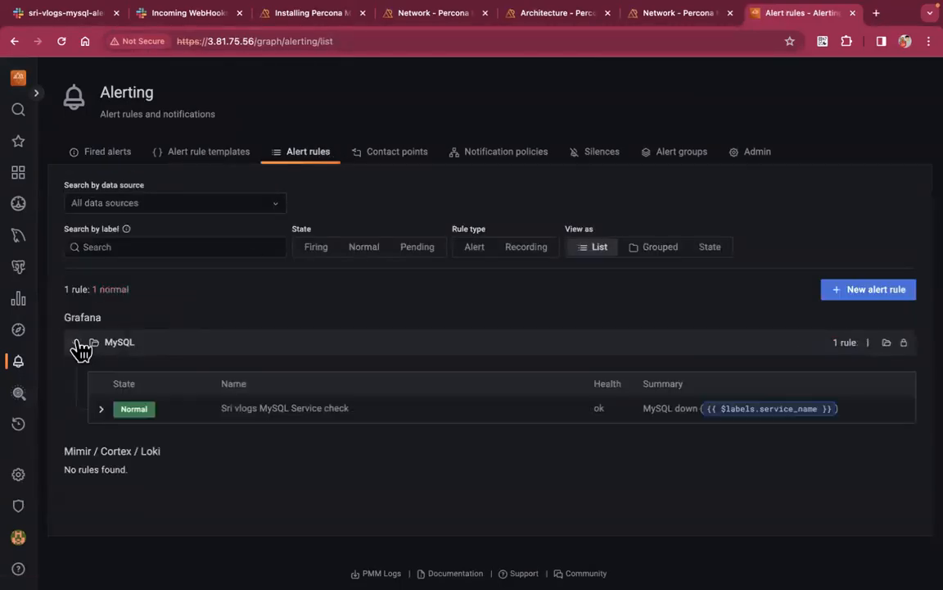
{"action": "left_click", "coordinate": [101, 409]}
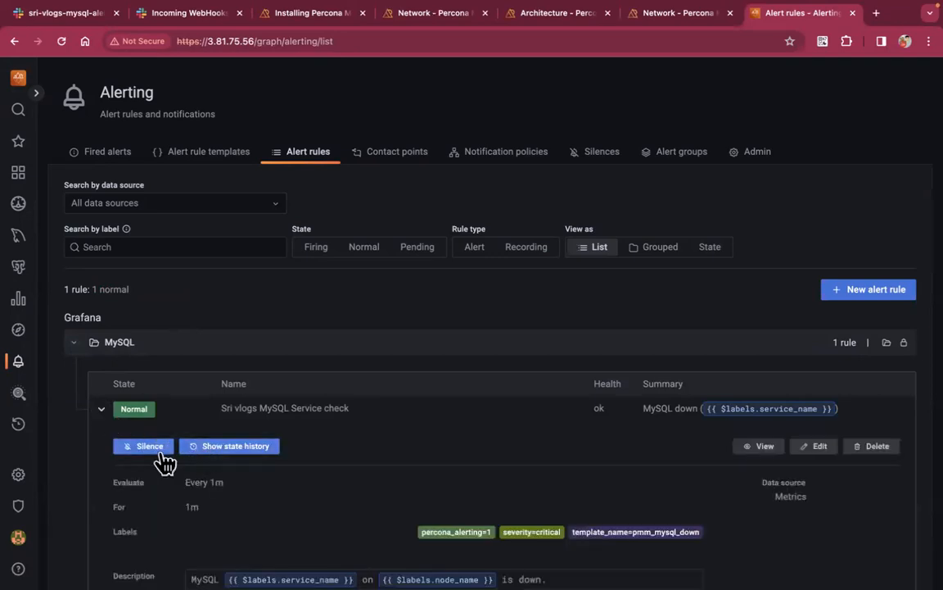
{"action": "left_click", "coordinate": [224, 461]}
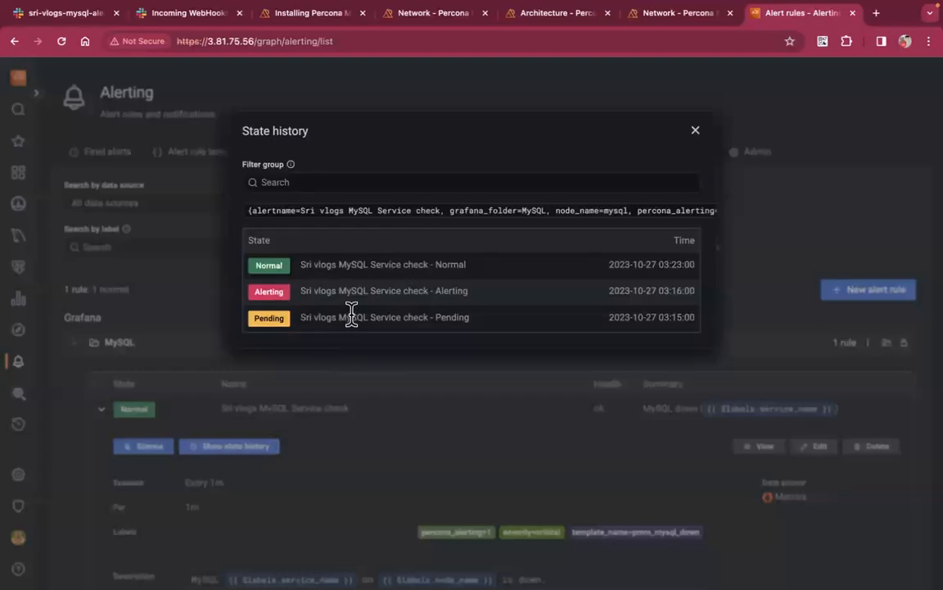
Point out the history timestamps: Pending 03:15, Alerting 03:16, Normal 03:23
{"action": "double_click", "coordinate": [678, 316]}
{"action": "triple_click", "coordinate": [680, 291]}
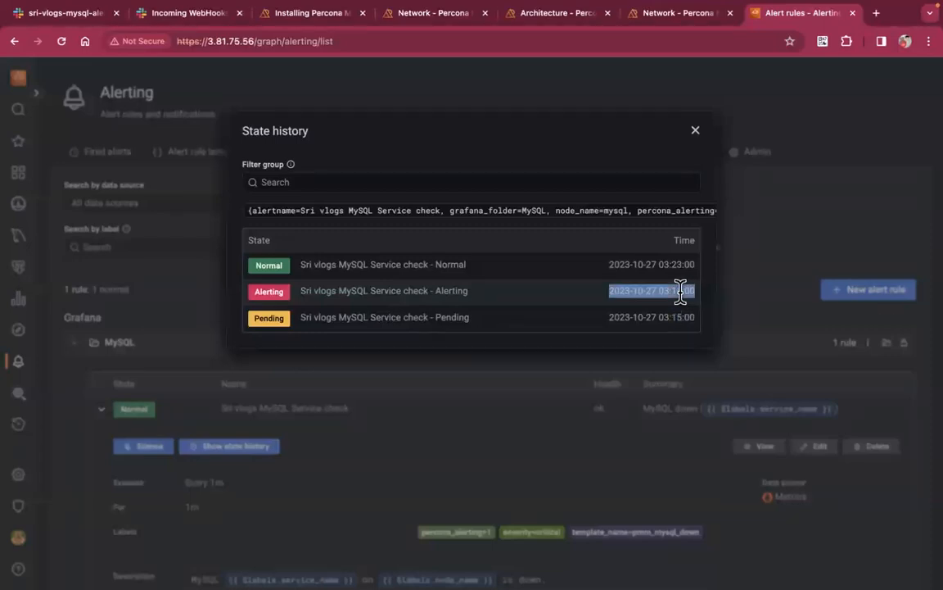
{"action": "left_click", "coordinate": [680, 291]}
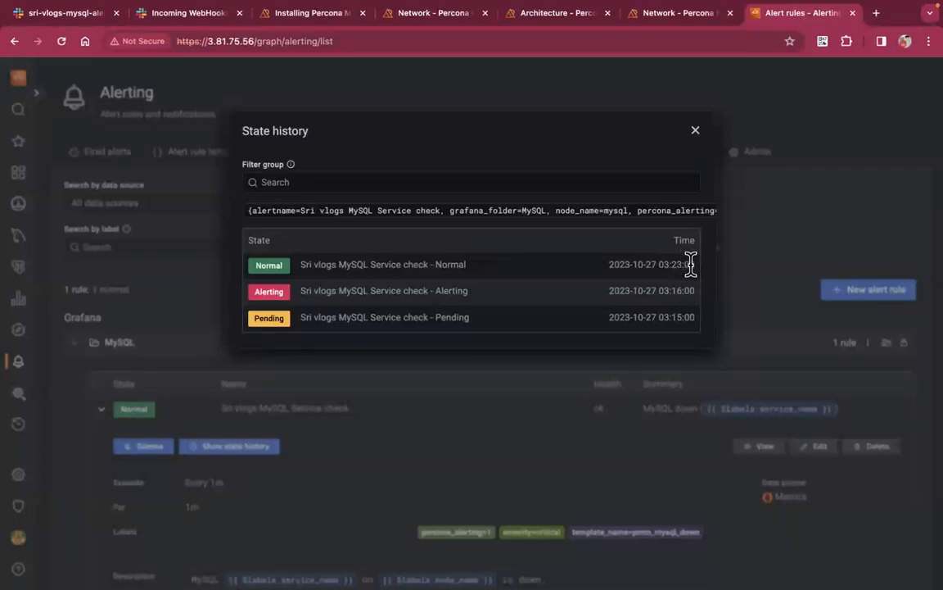
{"action": "triple_click", "coordinate": [687, 264]}
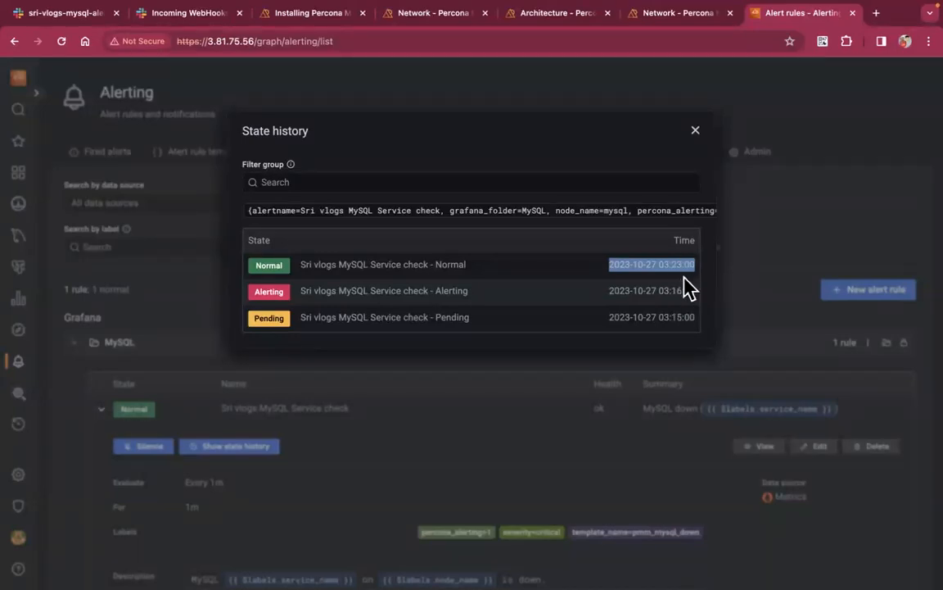
{"action": "left_click", "coordinate": [681, 294]}
{"action": "double_click", "coordinate": [678, 285]}
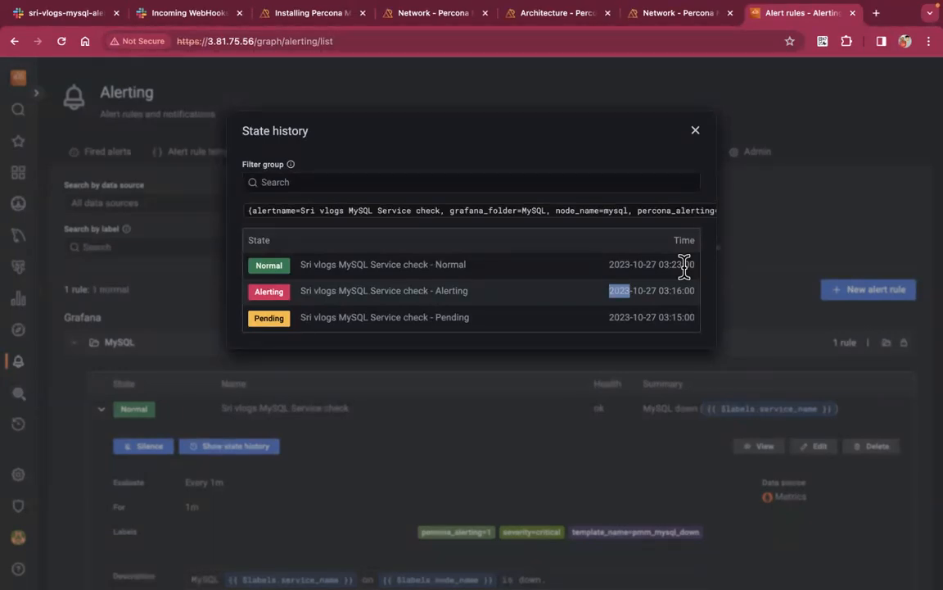
Close the state history, reopen it once more, and close it again
{"action": "left_click", "coordinate": [695, 131]}
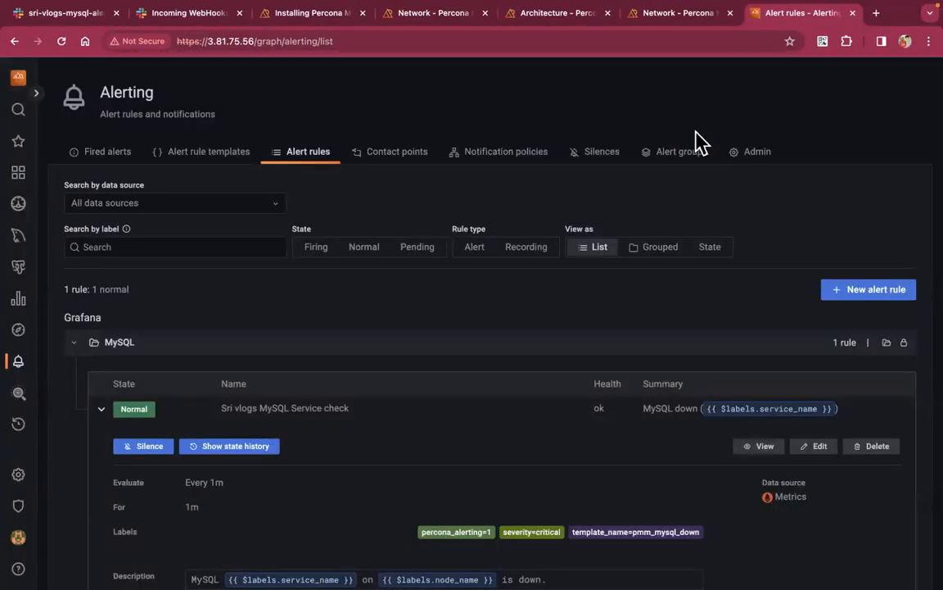
{"action": "left_click", "coordinate": [250, 448]}
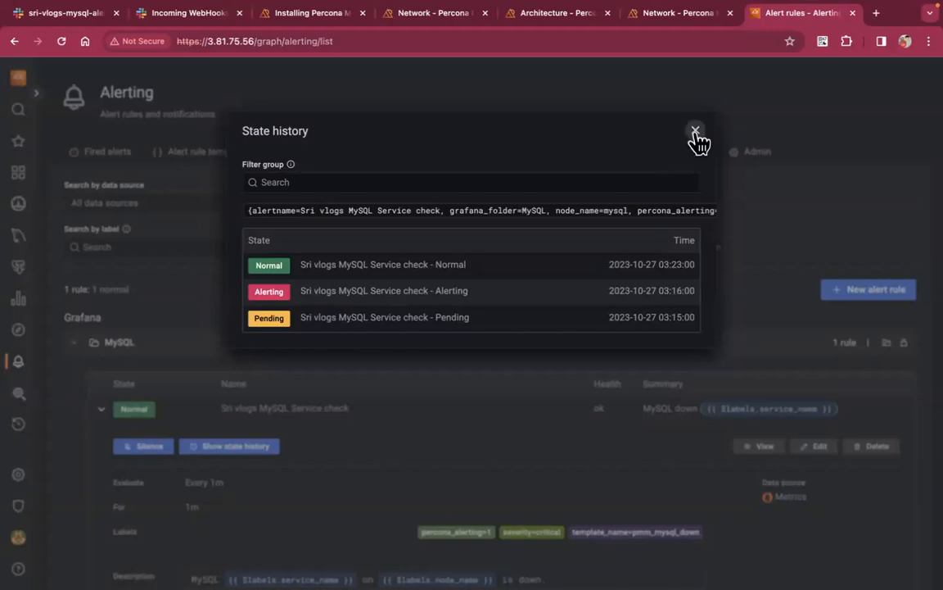
{"action": "left_click", "coordinate": [695, 131]}
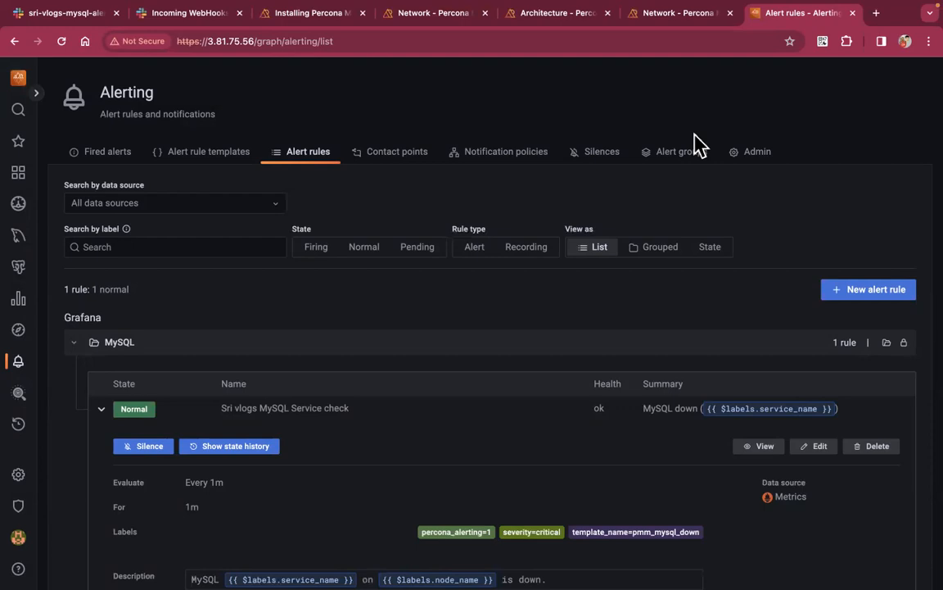
Leave PMM's alert rules list with the MySQL check at Normal and return to the terminal
{"action": "mouse_move", "coordinate": [19, 365]}
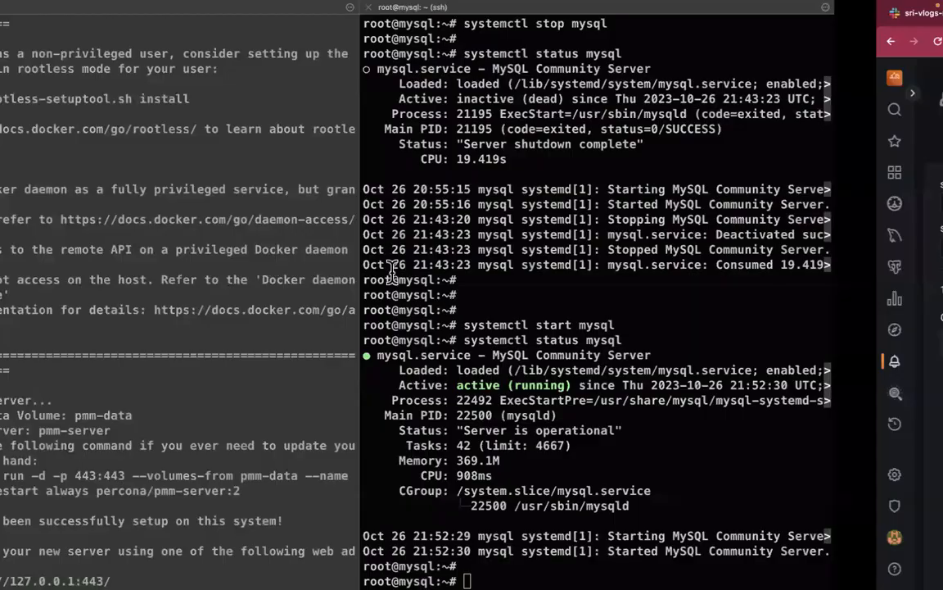
Switch to the VS Code outline notes and select the '-- Custom dashboard' line
{"action": "key", "text": "ctrl+Left"}
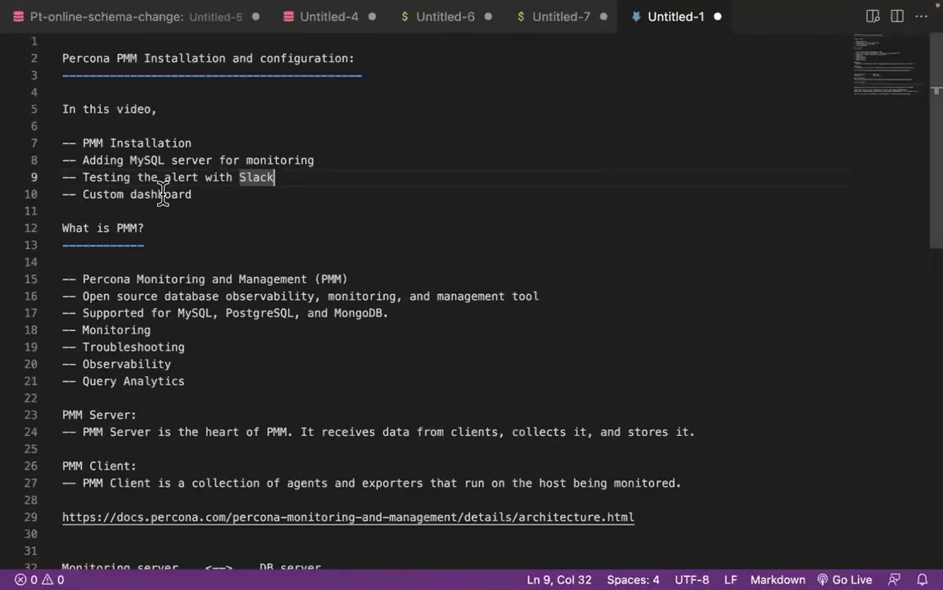
{"action": "triple_click", "coordinate": [163, 194]}
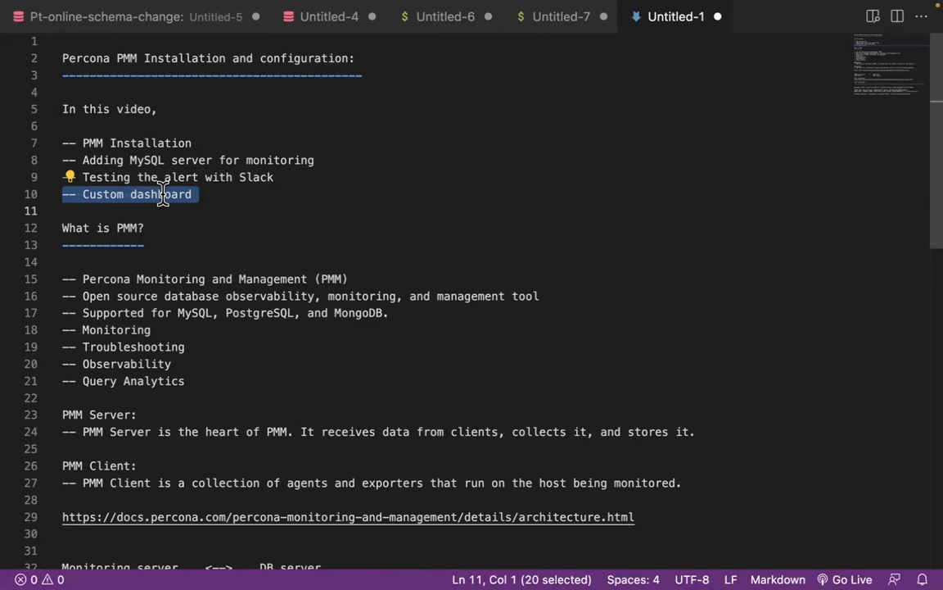
Glance at the PMM home dashboard in the browser, then return to the terminal workspace
{"action": "key", "text": "ctrl+Right"}
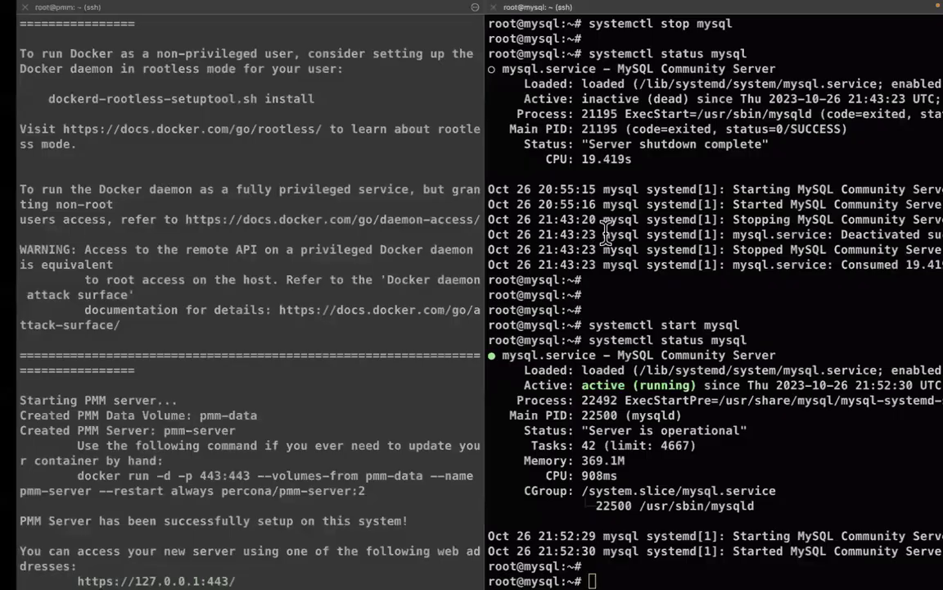
{"action": "key", "text": "ctrl+Right"}
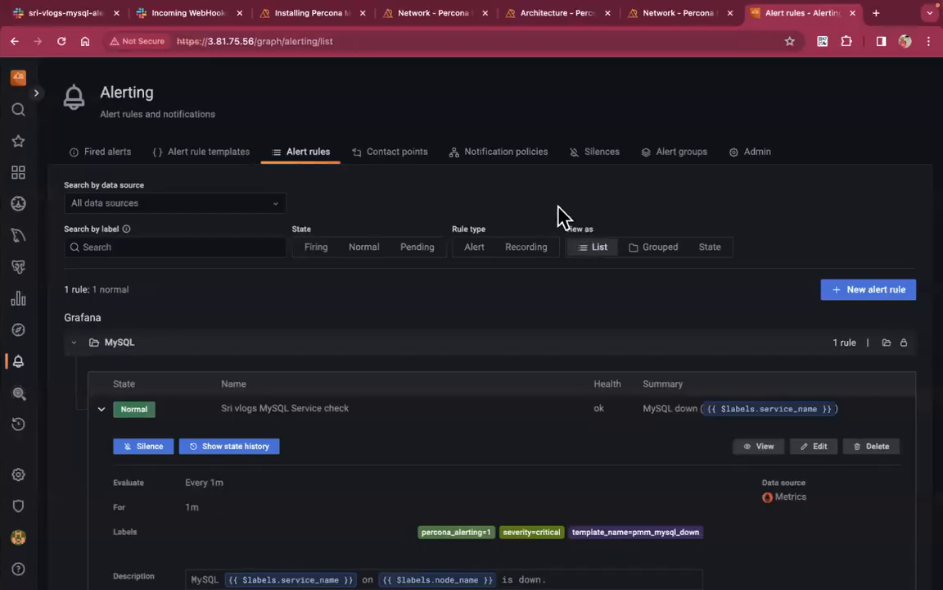
{"action": "left_click", "coordinate": [22, 79]}
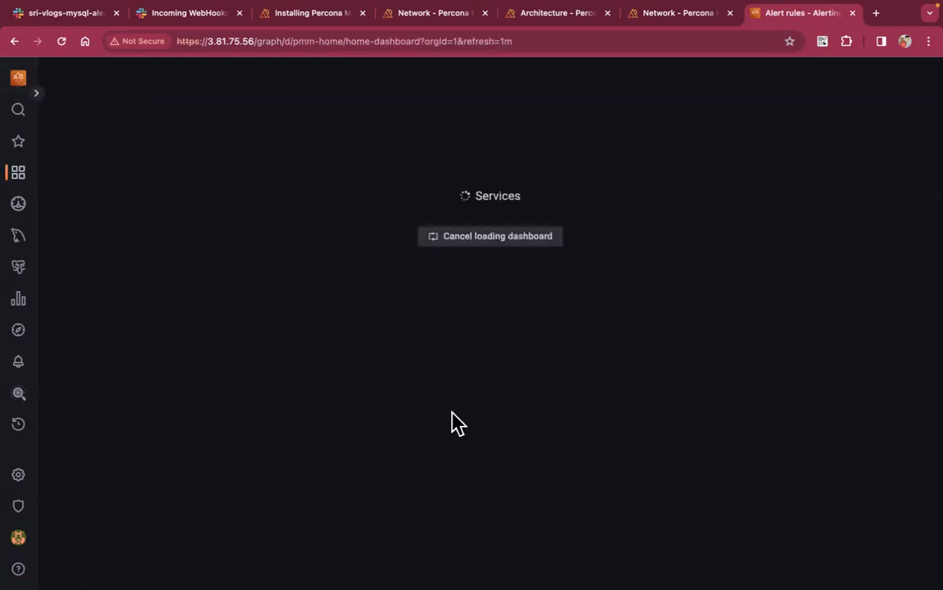
{"action": "key", "text": "ctrl+Left"}
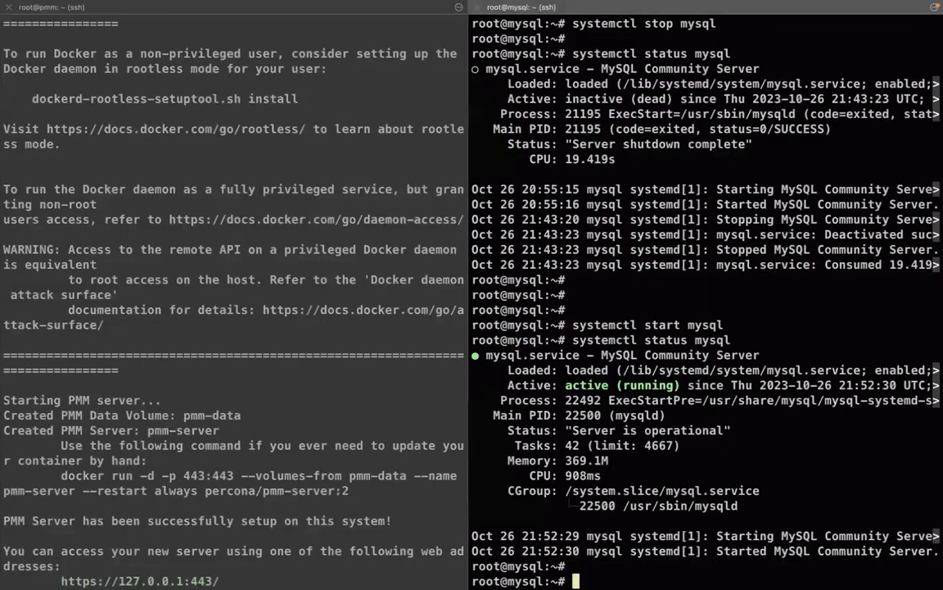
Start mysql and count tables per storage engine from information_schema.tables, grouped by engine
{"action": "key", "text": "Return"}
{"action": "key", "text": "Return"}
{"action": "key", "text": "Return"}
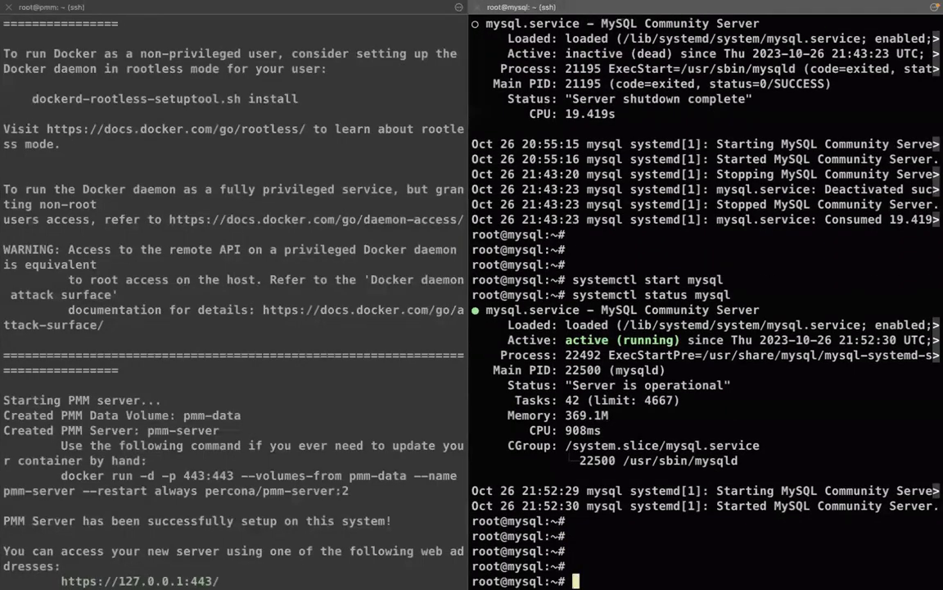
{"action": "type", "text": "mysql"}
{"action": "key", "text": "Return"}
{"action": "key", "text": "Return"}
{"action": "key", "text": "Return"}
{"action": "key", "text": "Return"}
{"action": "type", "text": "se"}
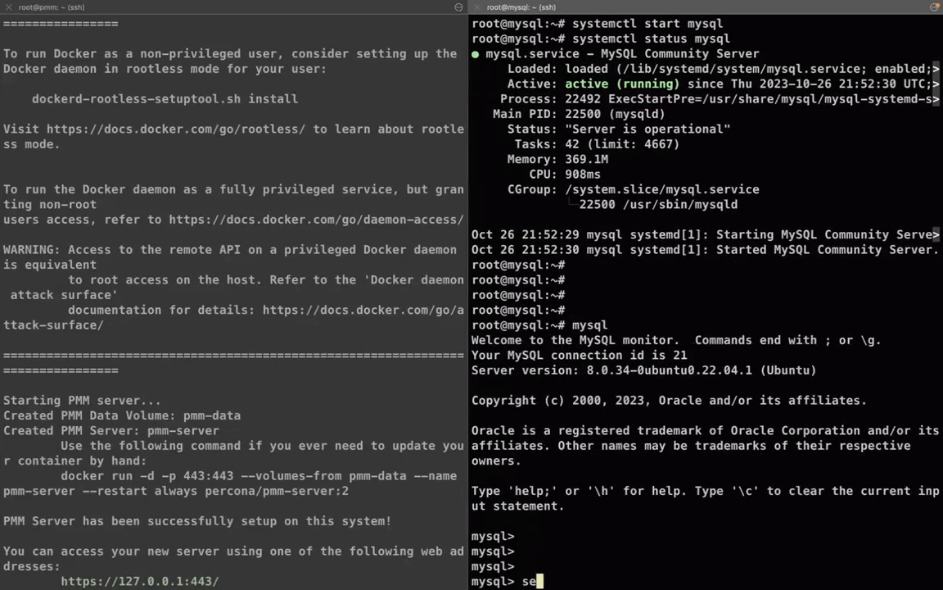
{"action": "type", "text": "lect eng"}
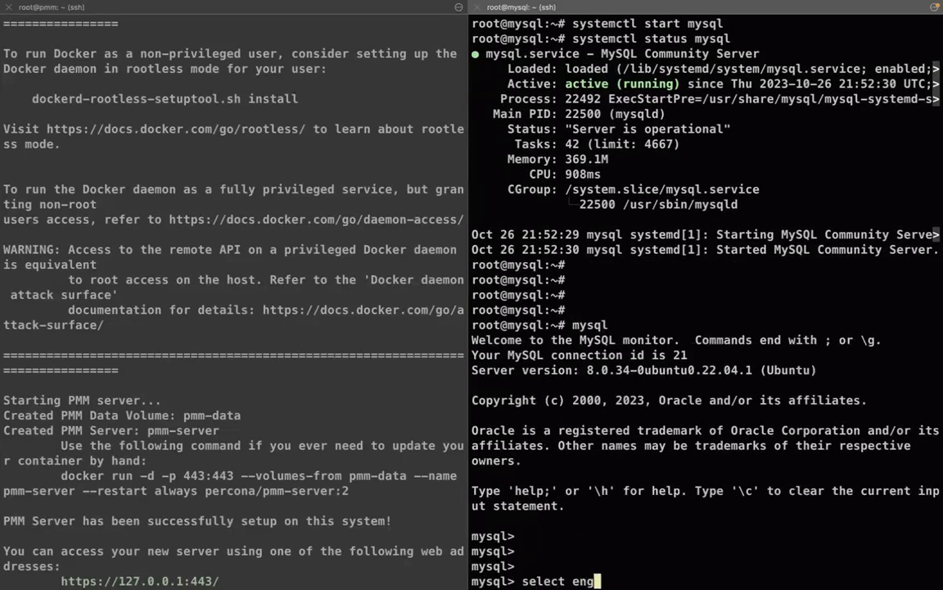
{"action": "type", "text": "ine, coun"}
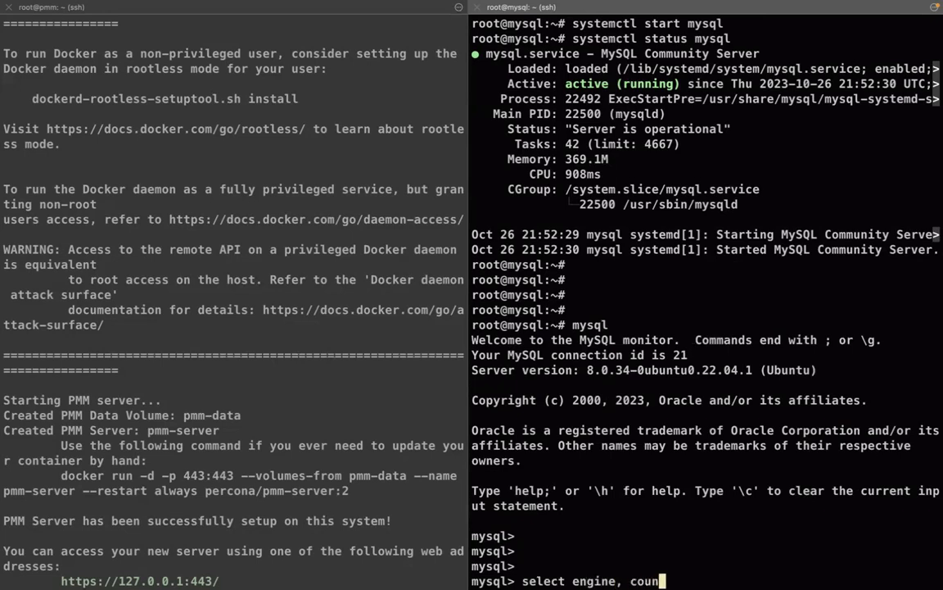
{"action": "type", "text": "t(*) from information_schema.tables "}
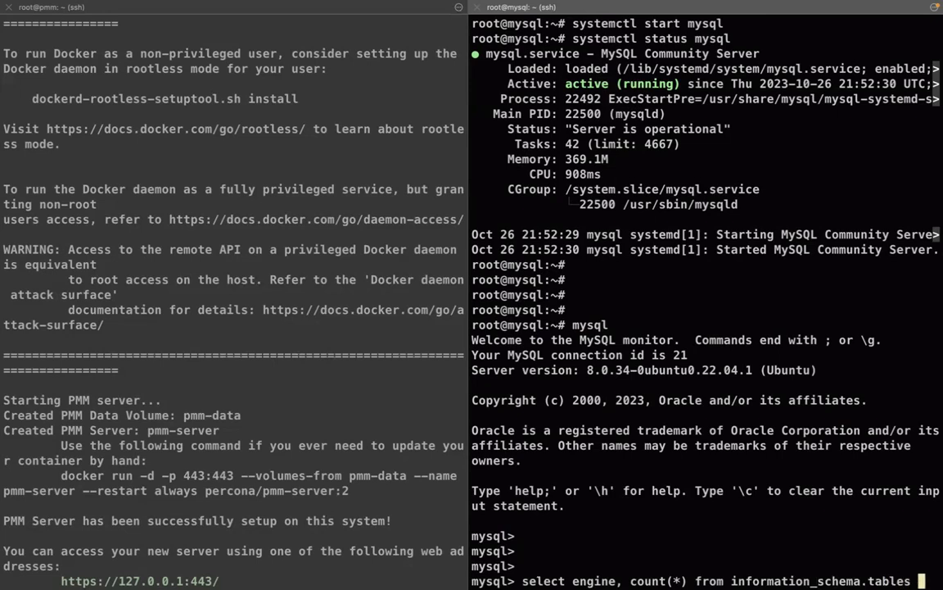
{"action": "type", "text": "where engie"}
{"action": "key", "text": "BackSpace"}
{"action": "key", "text": "BackSpace"}
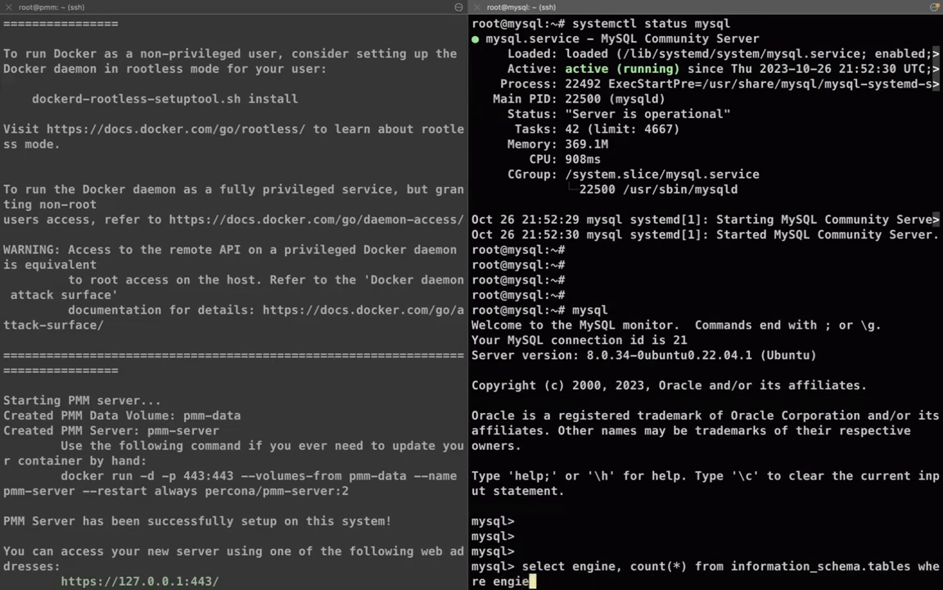
{"action": "type", "text": "ne is no"}
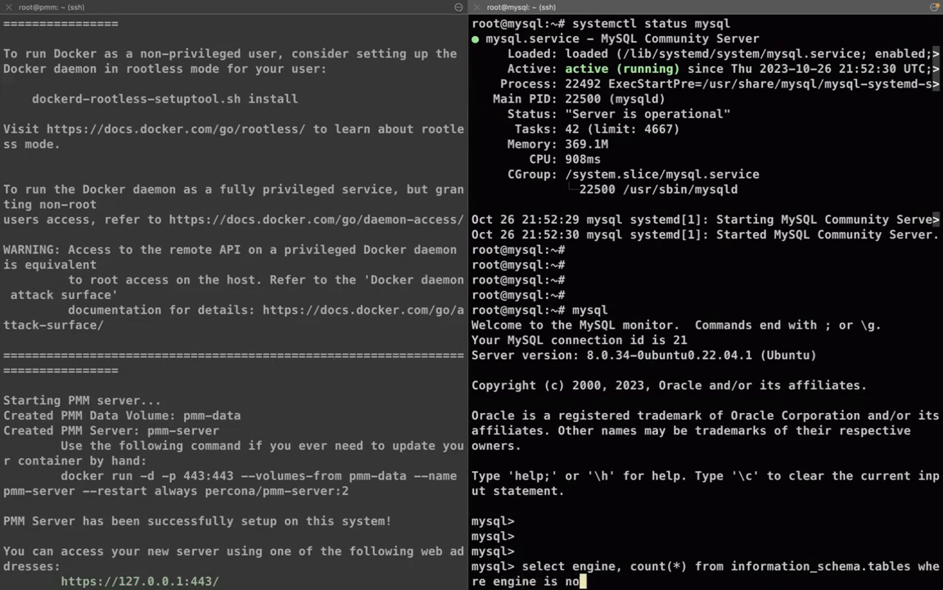
{"action": "type", "text": "t null group by"}
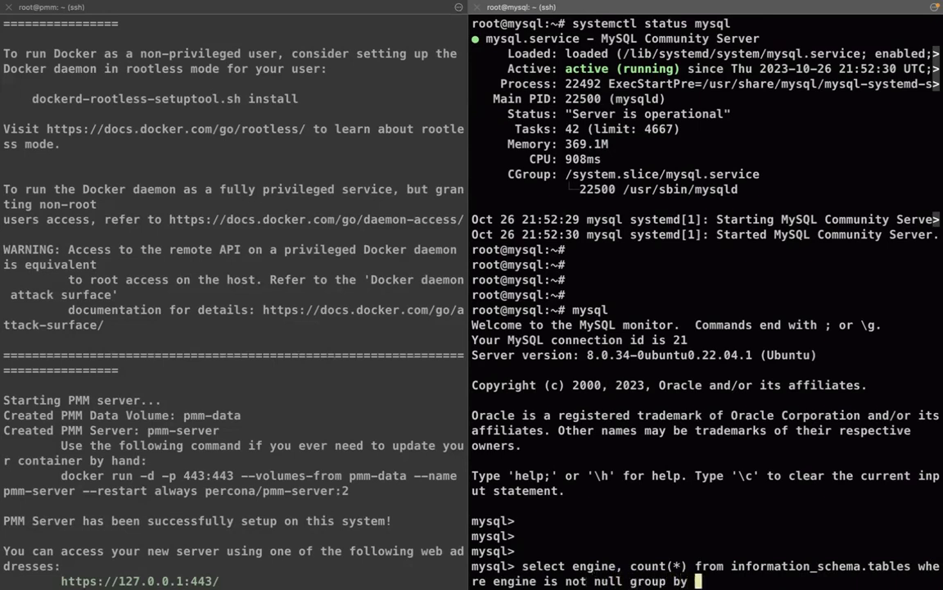
{"action": "type", "text": " engine;"}
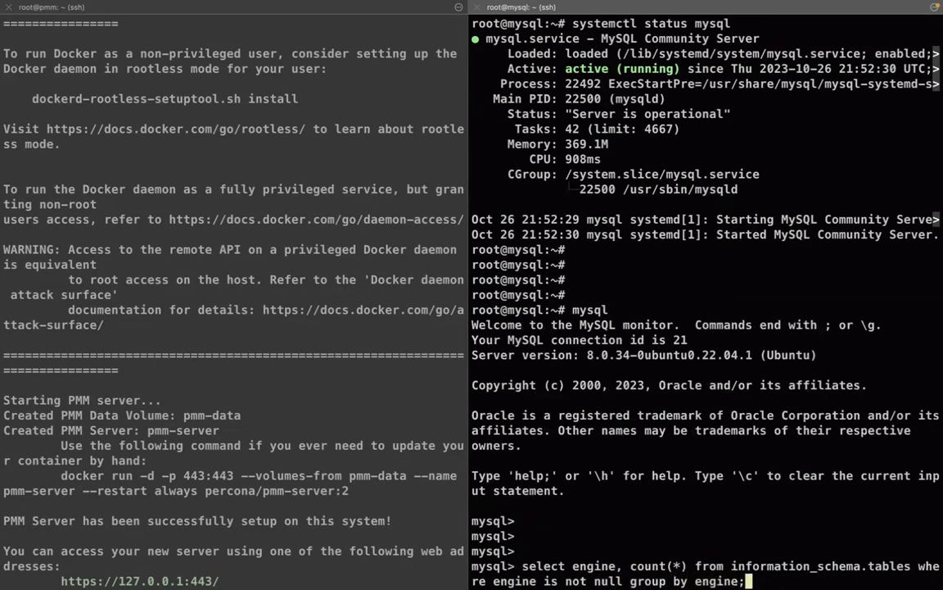
{"action": "key", "text": "Return"}
{"action": "key", "text": "Return"}
{"action": "key", "text": "Return"}
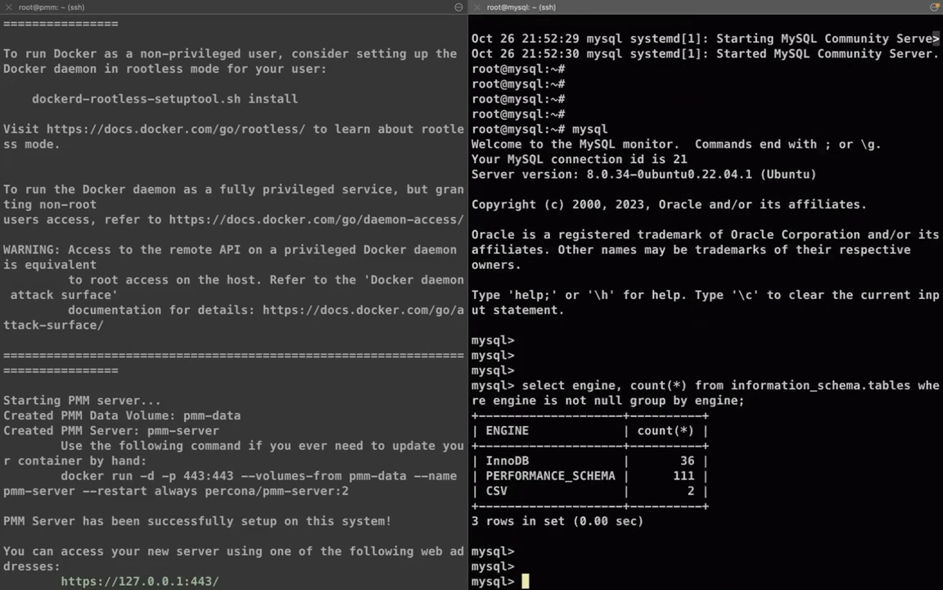
Highlight the InnoDB 36 and PERFORMANCE_SCHEMA rows in the query result
{"action": "triple_click", "coordinate": [512, 454]}
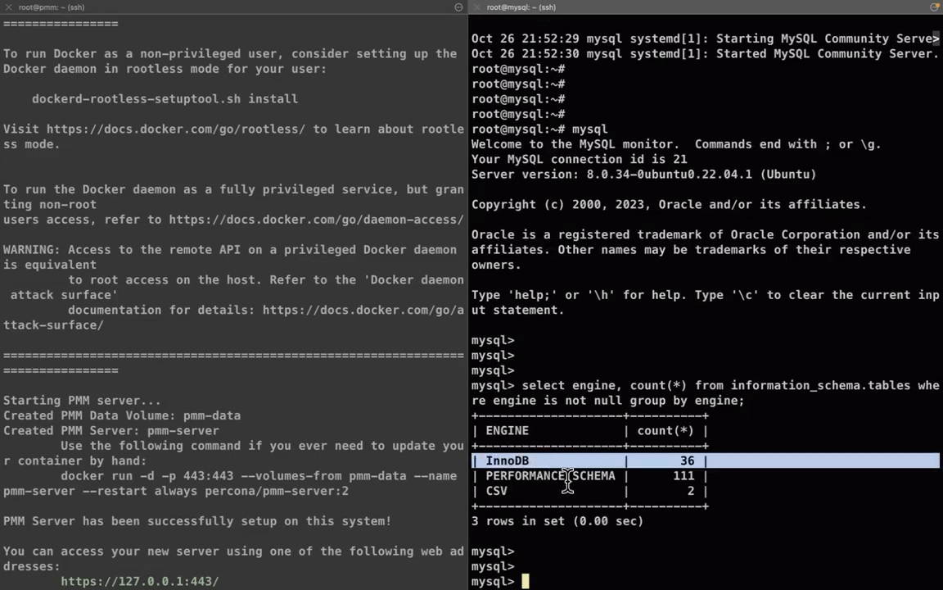
{"action": "double_click", "coordinate": [518, 457]}
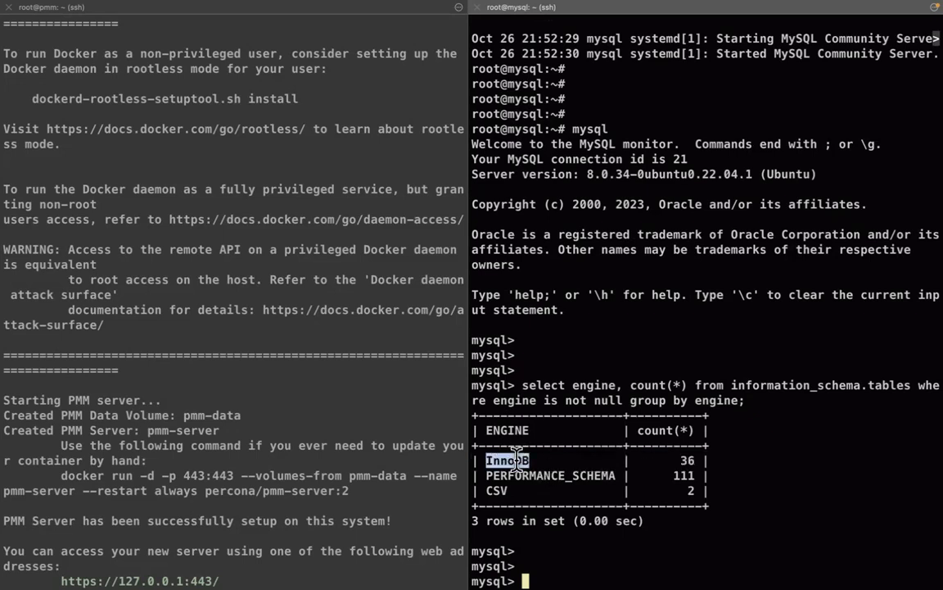
{"action": "double_click", "coordinate": [578, 475]}
{"action": "left_click", "coordinate": [685, 467]}
Check the Slack alert channel, then return to the PMM Home Dashboard
{"action": "key", "text": "ctrl+Right"}
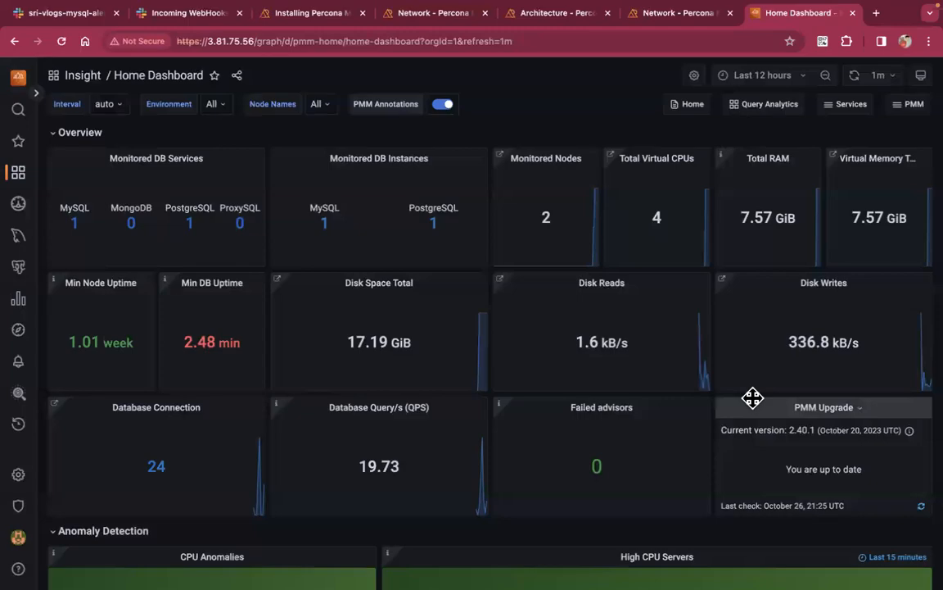
{"action": "left_click", "coordinate": [50, 12]}
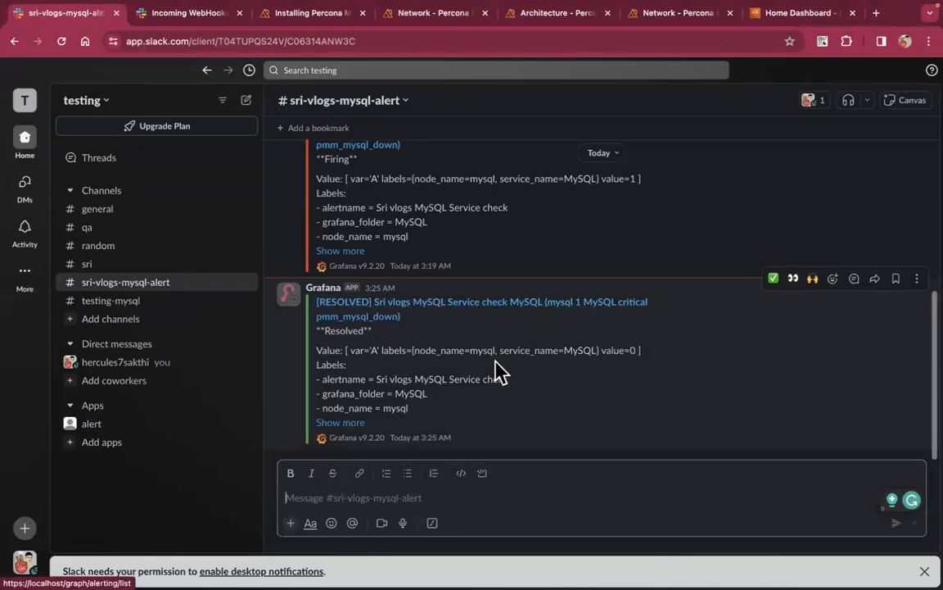
{"action": "left_click", "coordinate": [808, 16]}
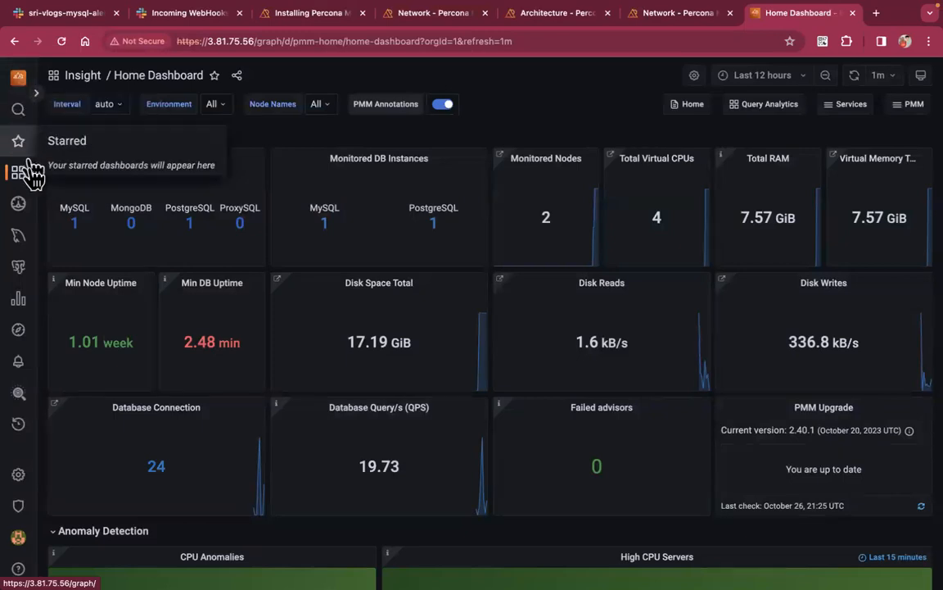
{"action": "mouse_move", "coordinate": [21, 238]}
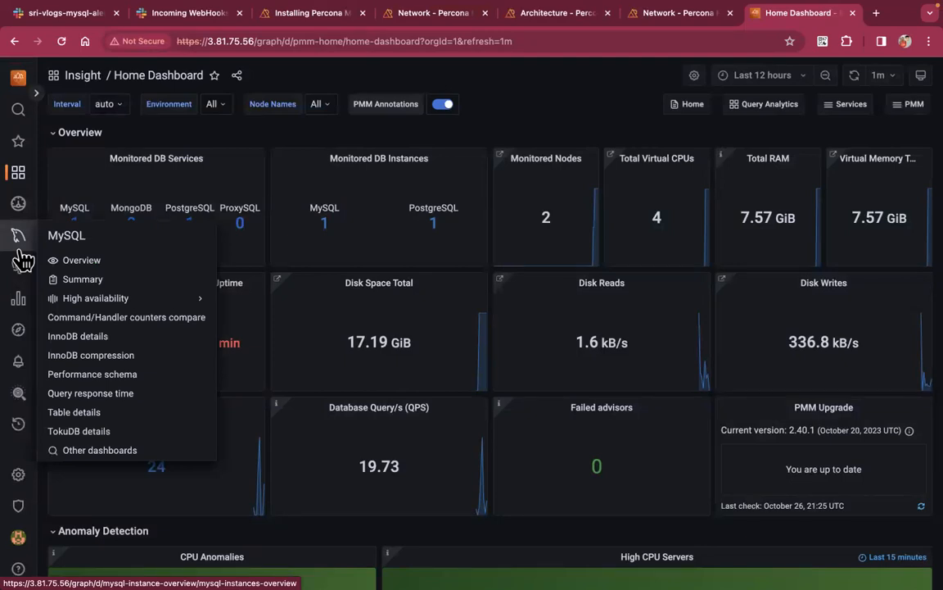
{"action": "mouse_move", "coordinate": [20, 368]}
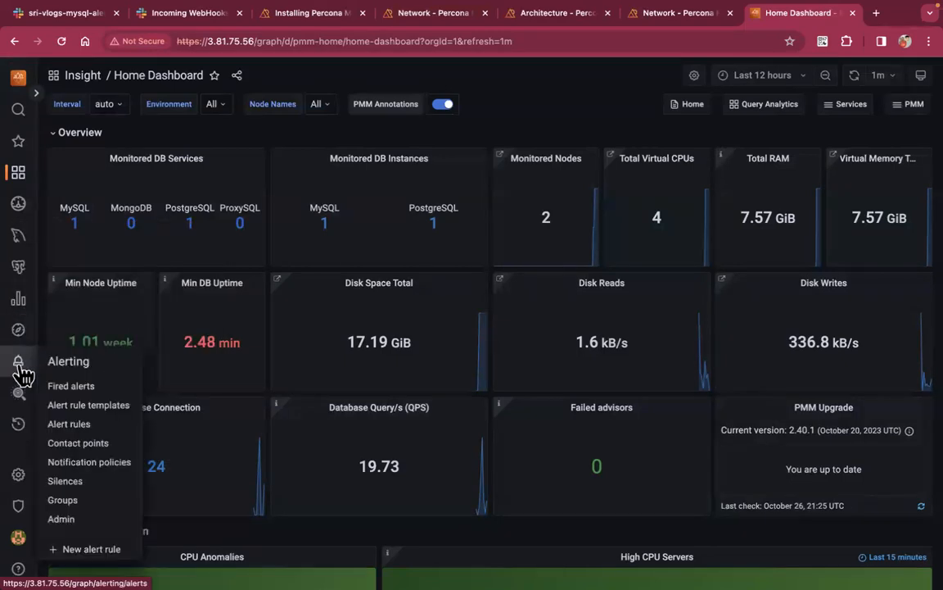
{"action": "mouse_move", "coordinate": [22, 486]}
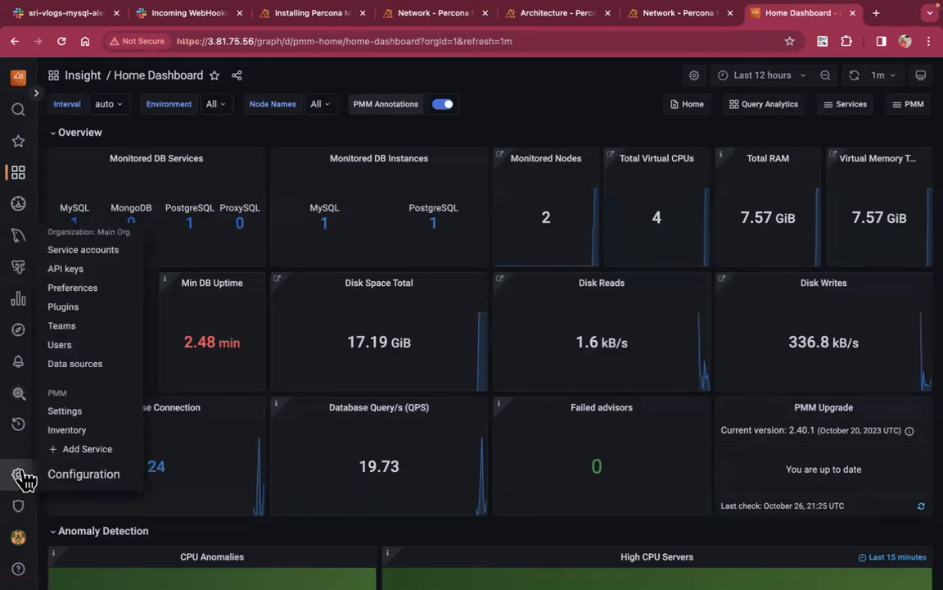
Open the Data sources list and search it for 'mysql'
{"action": "left_click", "coordinate": [92, 367]}
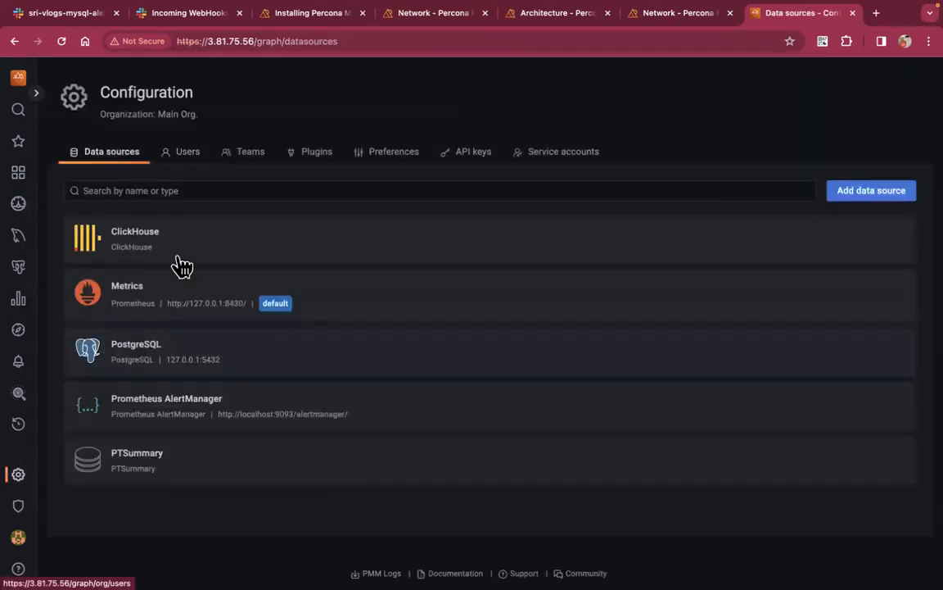
{"action": "scroll", "coordinate": [233, 408], "scroll_direction": "down", "scroll_amount": 1}
{"action": "scroll", "coordinate": [233, 408], "scroll_direction": "up", "scroll_amount": 1}
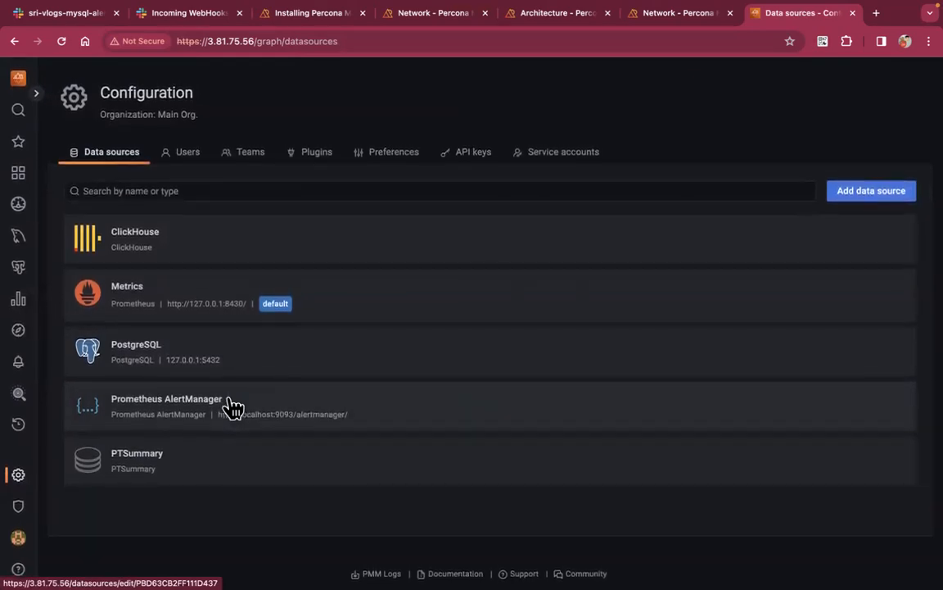
{"action": "left_click", "coordinate": [401, 183]}
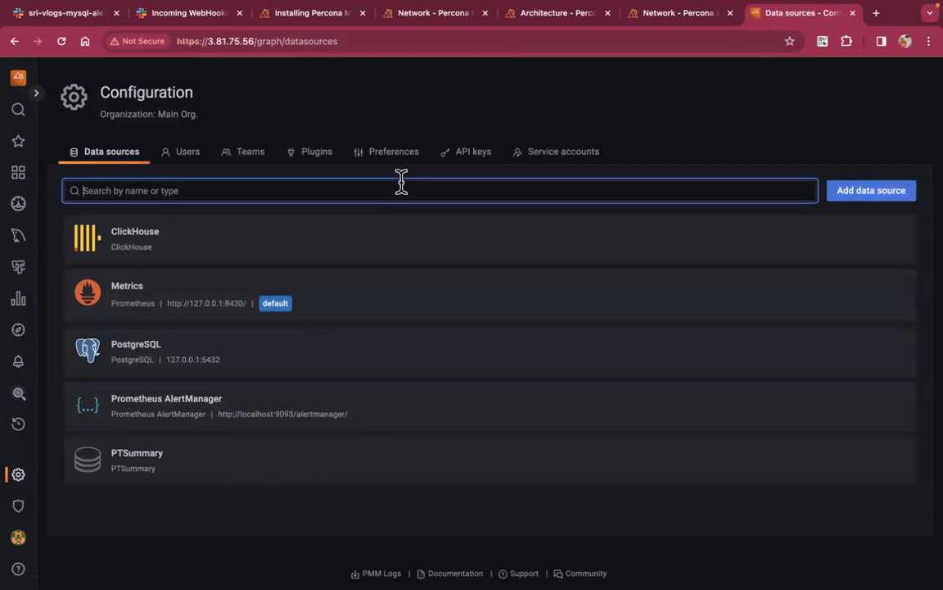
{"action": "type", "text": "mysql"}
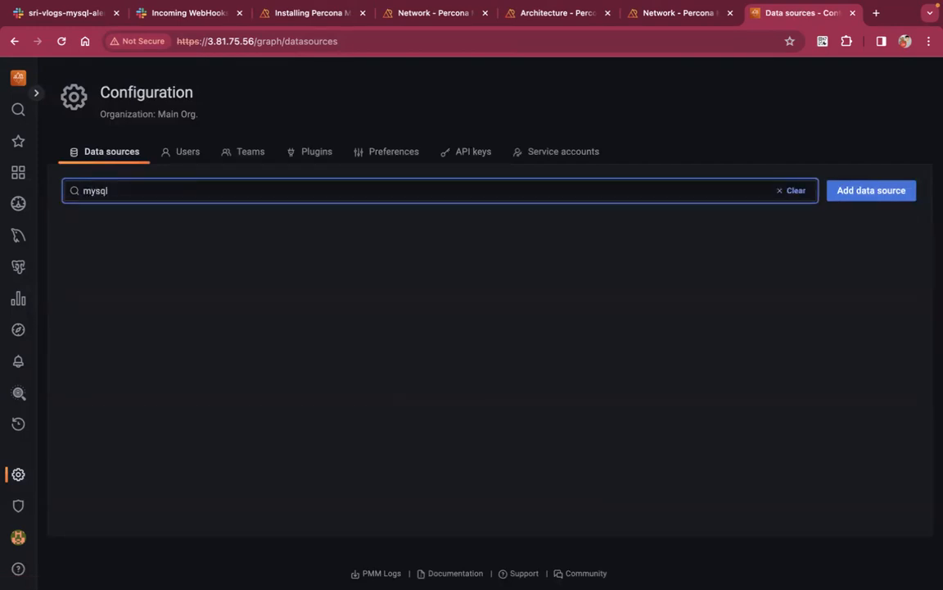
Add a new data source, choosing MySQL as its type
{"action": "left_click", "coordinate": [870, 194]}
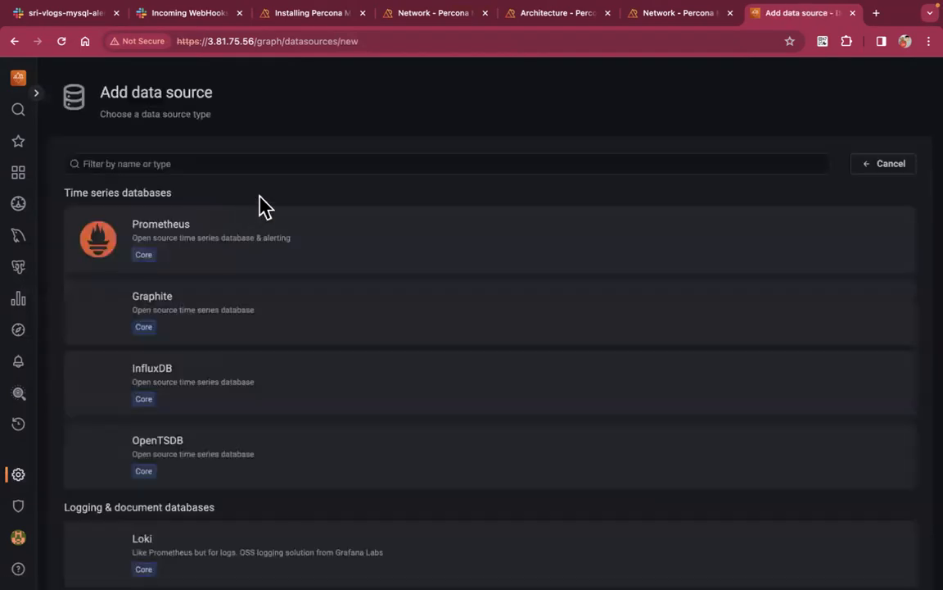
{"action": "left_click", "coordinate": [157, 159]}
{"action": "type", "text": "mysql"}
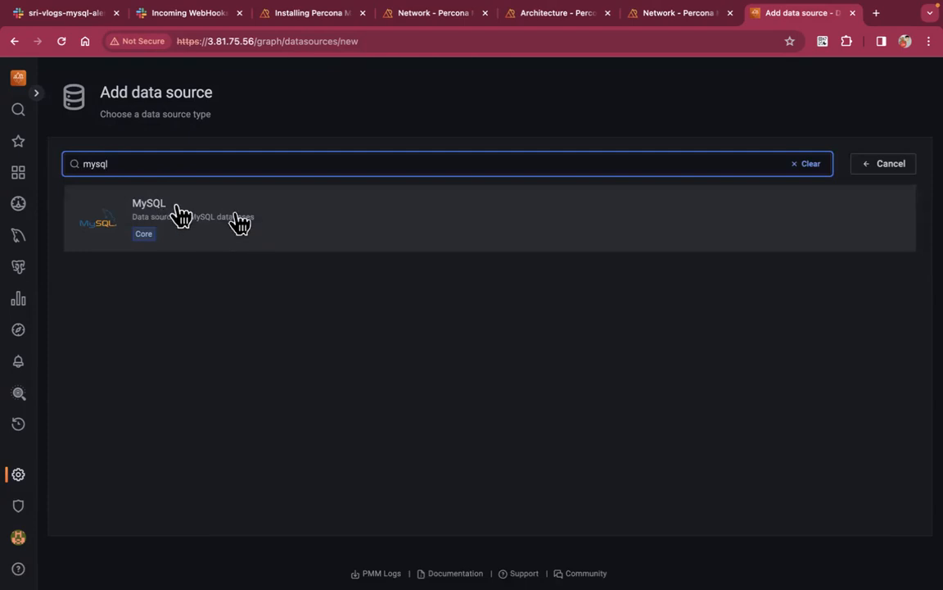
{"action": "left_click", "coordinate": [330, 226]}
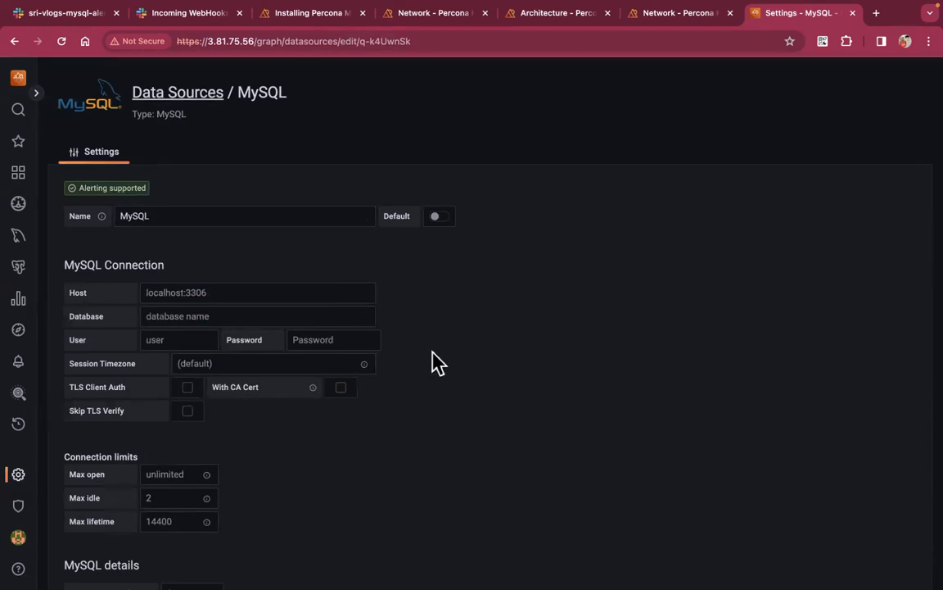
Create the MySQL user 'custom'@'%' identified by a password
{"action": "key", "text": "ctrl+Left"}
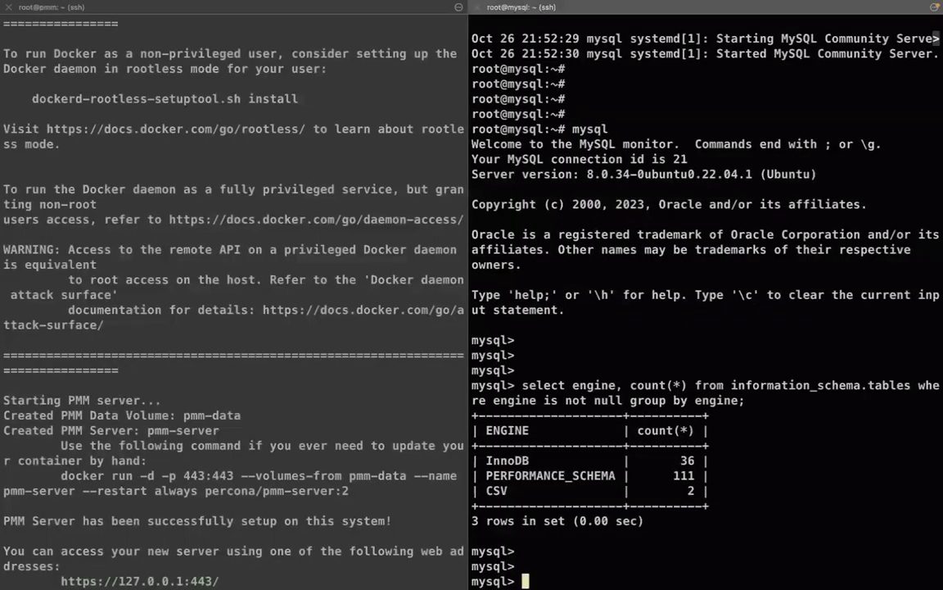
{"action": "key", "text": "Return"}
{"action": "key", "text": "Return"}
{"action": "type", "text": "create u"}
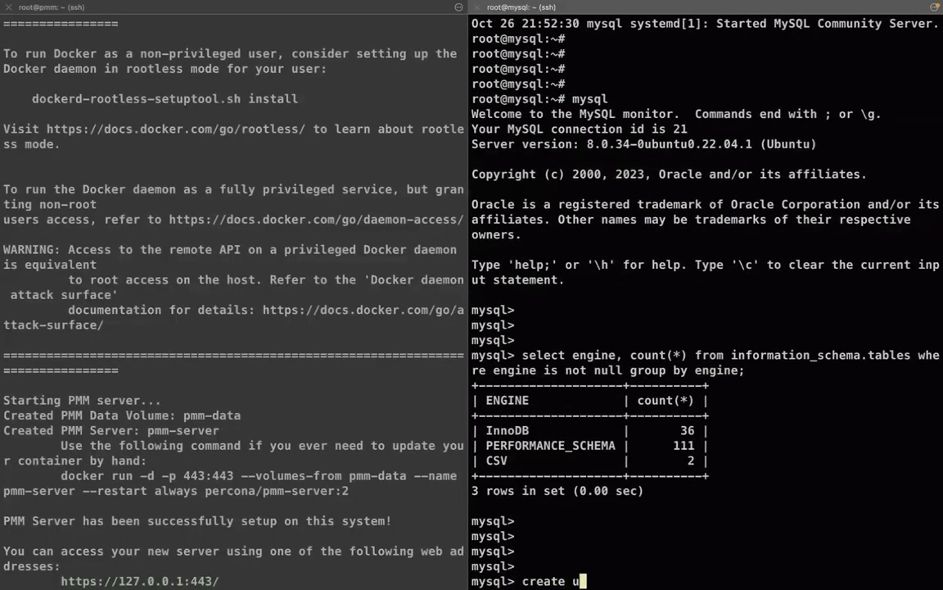
{"action": "type", "text": "ser custome"}
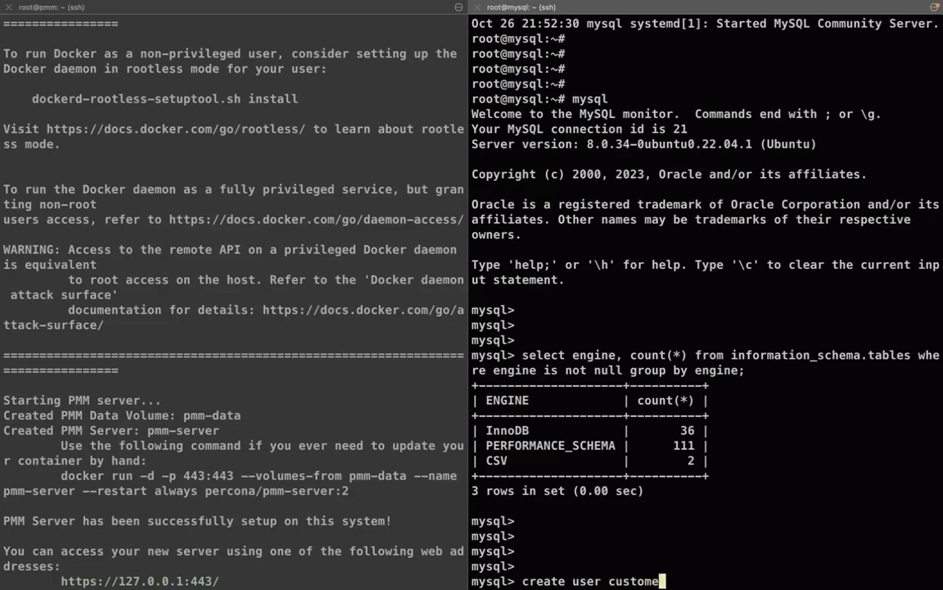
{"action": "key", "text": "BackSpace"}
{"action": "type", "text": "@'%' id"}
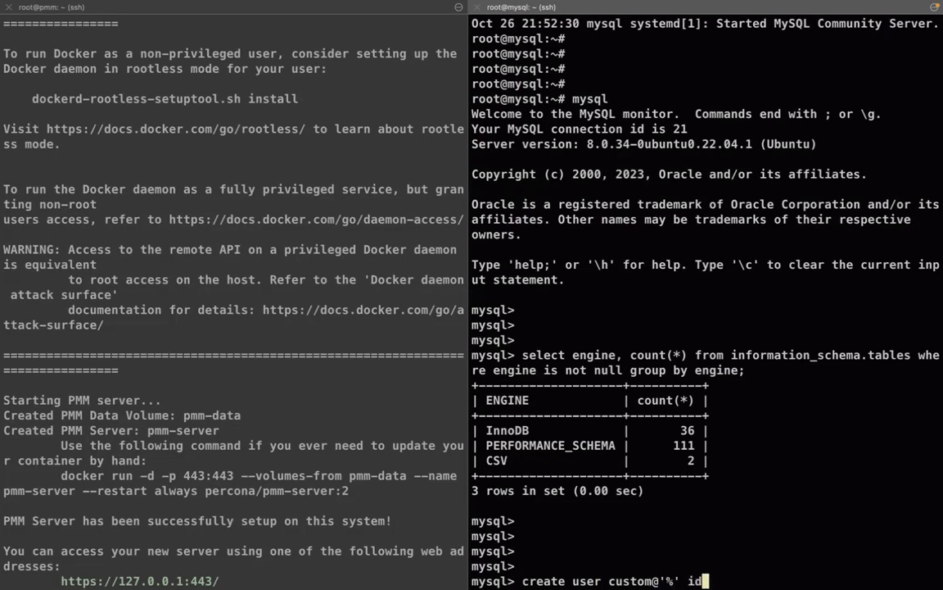
{"action": "type", "text": "entified by ''"}
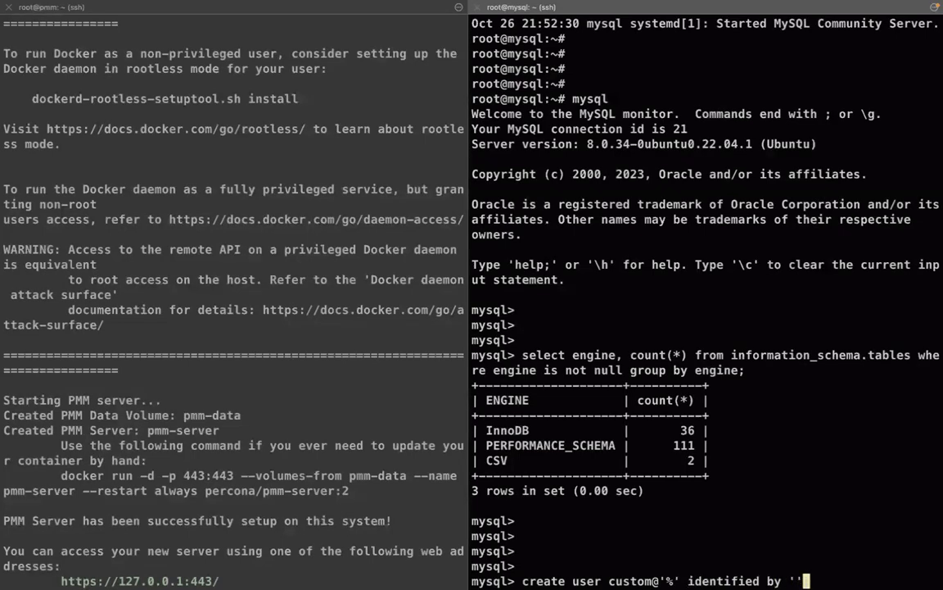
{"action": "key", "text": "Left"}
{"action": "key", "text": "Right"}
{"action": "type", "text": ";"}
{"action": "key", "text": "Return"}
Grant the new user all privileges on *.*
{"action": "type", "text": "grant all on *.* to"}
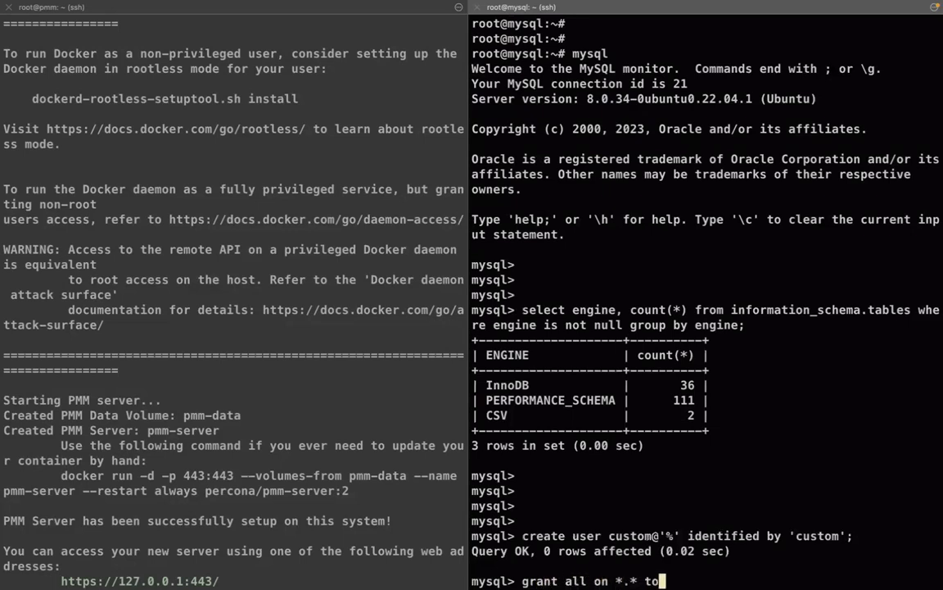
{"action": "left_click_drag", "start_coordinate": [680, 536], "coordinate": [610, 535]}
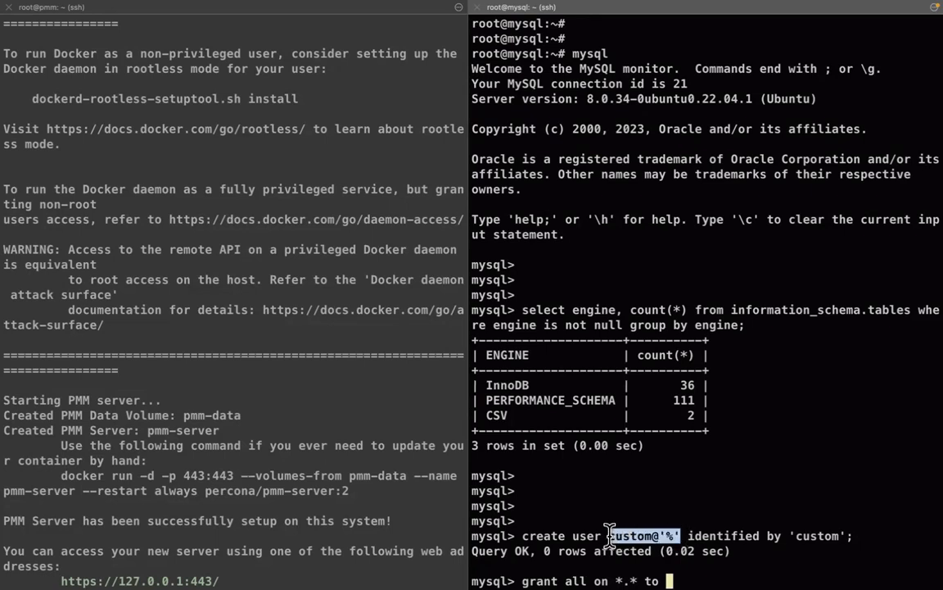
{"action": "type", "text": "custom@'%'"}
{"action": "type", "text": ";"}
{"action": "key", "text": "Return"}
Reload privileges with FLUSH PRIVILEGES, fixing a stray quote along the way
{"action": "type", "text": "flush privilges;'"}
{"action": "key", "text": "Return"}
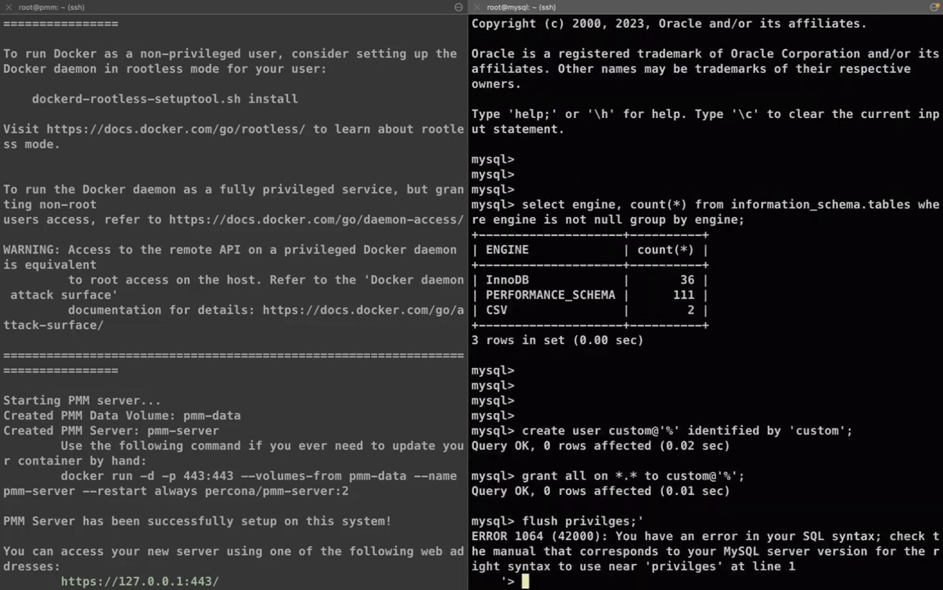
{"action": "key", "text": "Return"}
{"action": "key", "text": "Return"}
{"action": "type", "text": "flush privileges;"}
{"action": "key", "text": "Return"}
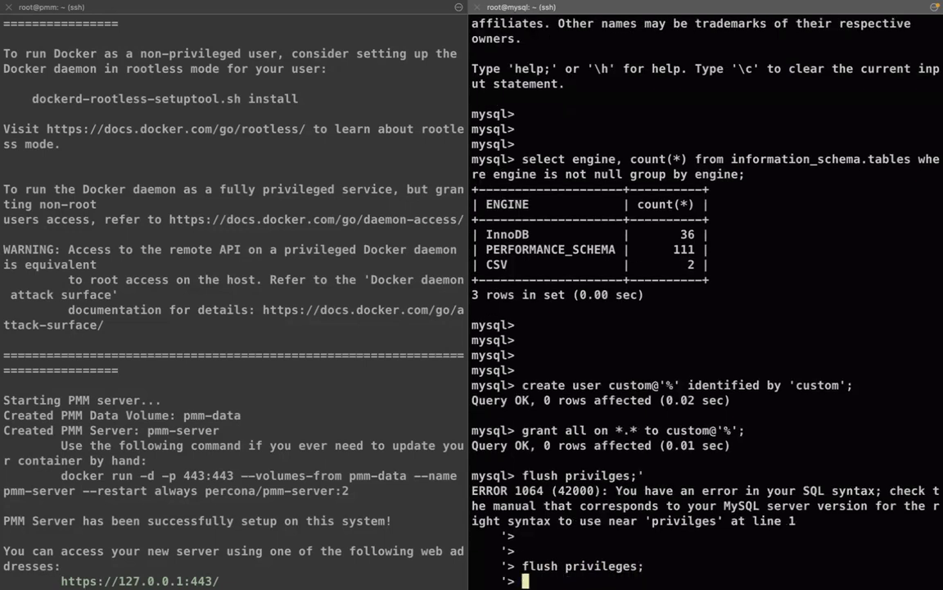
{"action": "type", "text": "';"}
{"action": "key", "text": "Return"}
{"action": "key", "text": "Return"}
{"action": "key", "text": "Return"}
{"action": "key", "text": "Return"}
{"action": "type", "text": "flush privileges;"}
{"action": "key", "text": "Return"}
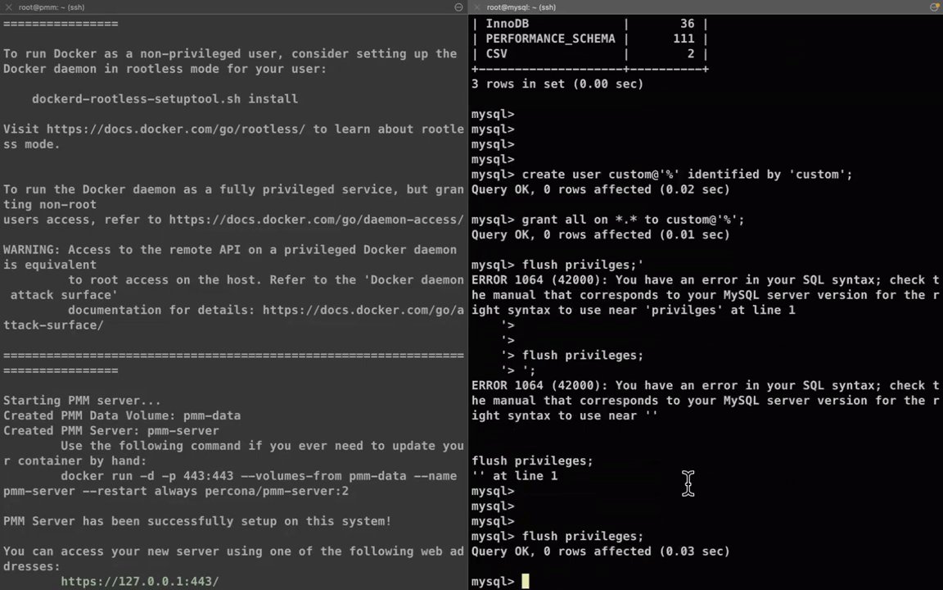
Quit mysql and copy the server's public IP 54.90.95.23 from curl ifconfig.me
{"action": "double_click", "coordinate": [814, 174]}
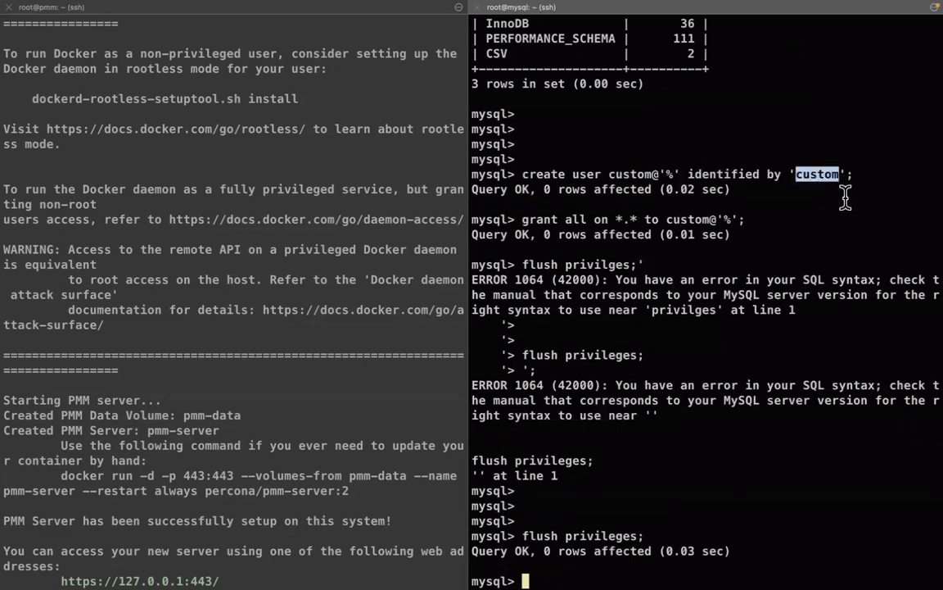
{"action": "type", "text": "\\q"}
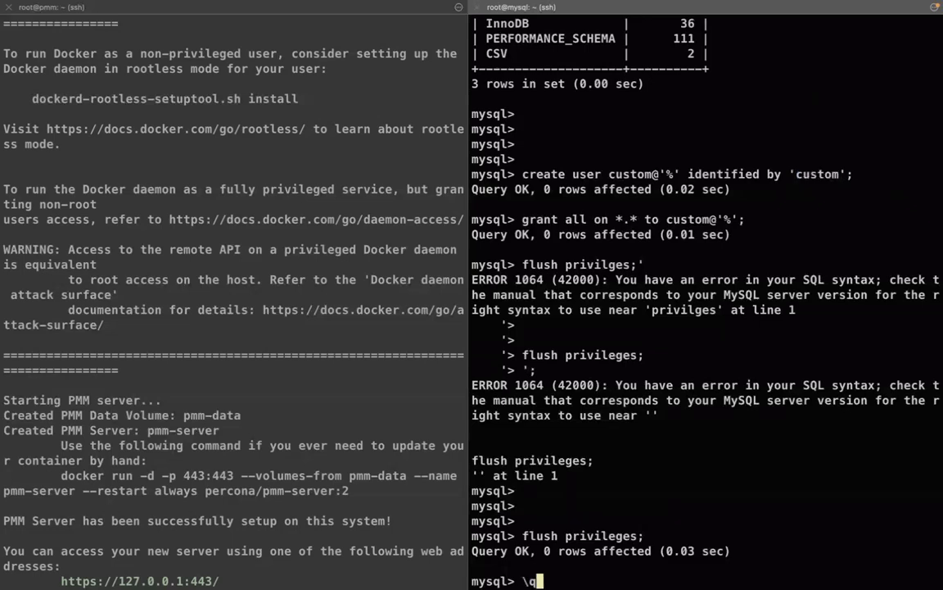
{"action": "key", "text": "Return"}
{"action": "key", "text": "Return"}
{"action": "key", "text": "Return"}
{"action": "type", "text": "curl "}
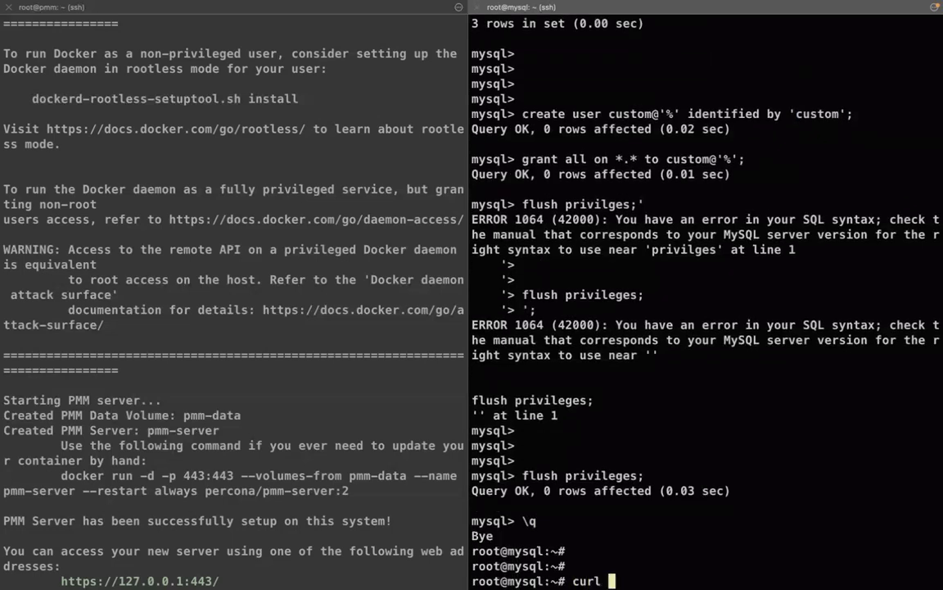
{"action": "type", "text": "ifconfi"}
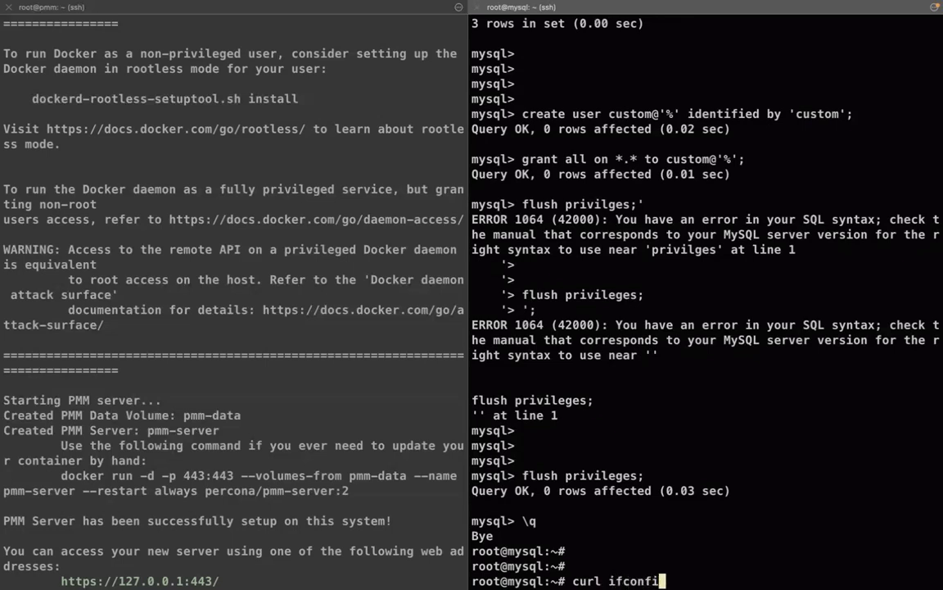
{"action": "type", "text": "g.me"}
{"action": "key", "text": "Return"}
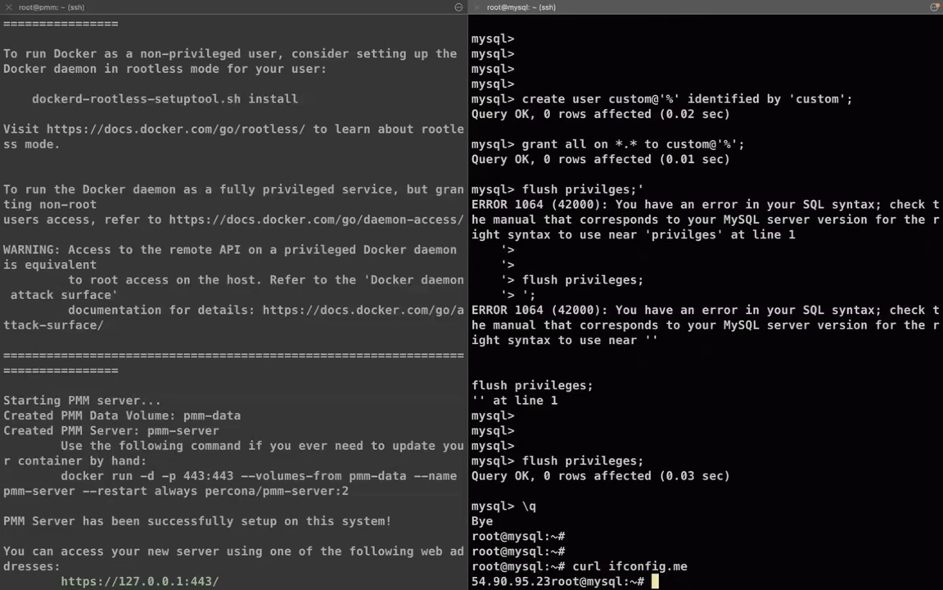
{"action": "left_click_drag", "start_coordinate": [550, 580], "coordinate": [471, 581]}
{"action": "key", "text": "super+c"}
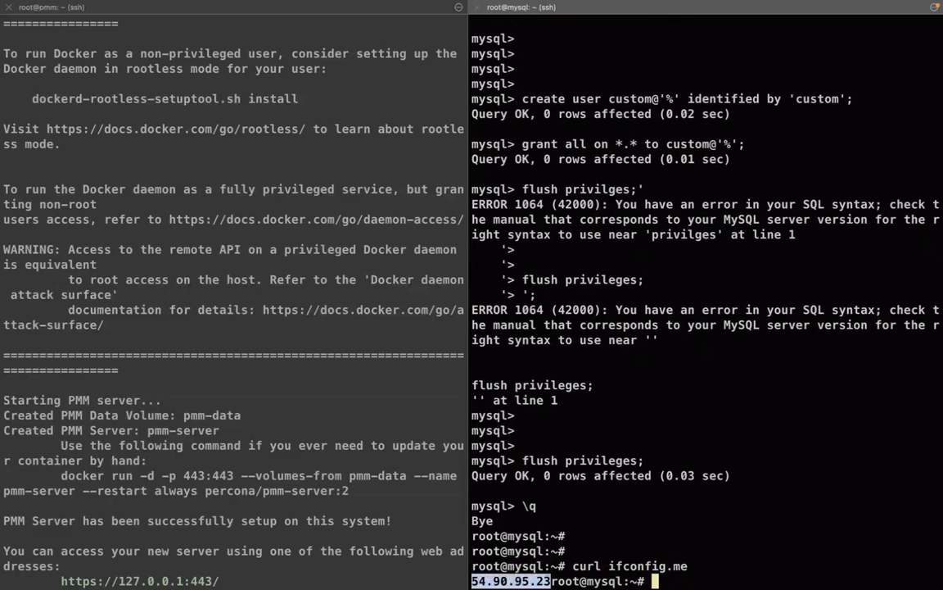
{"action": "key", "text": "ctrl+Right"}
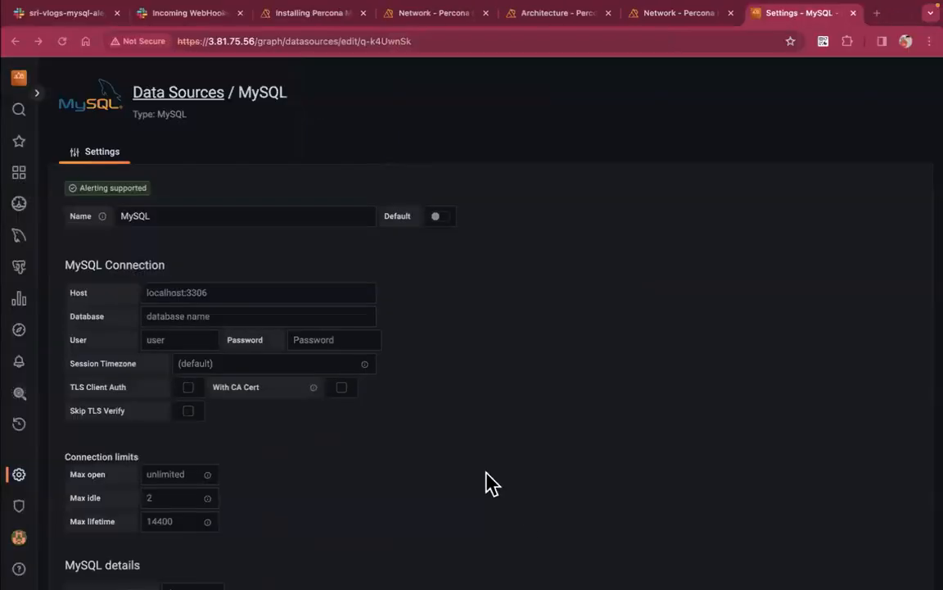
Set the data source host to 54.90.95.23 and the database to information_schema
{"action": "left_click", "coordinate": [223, 292]}
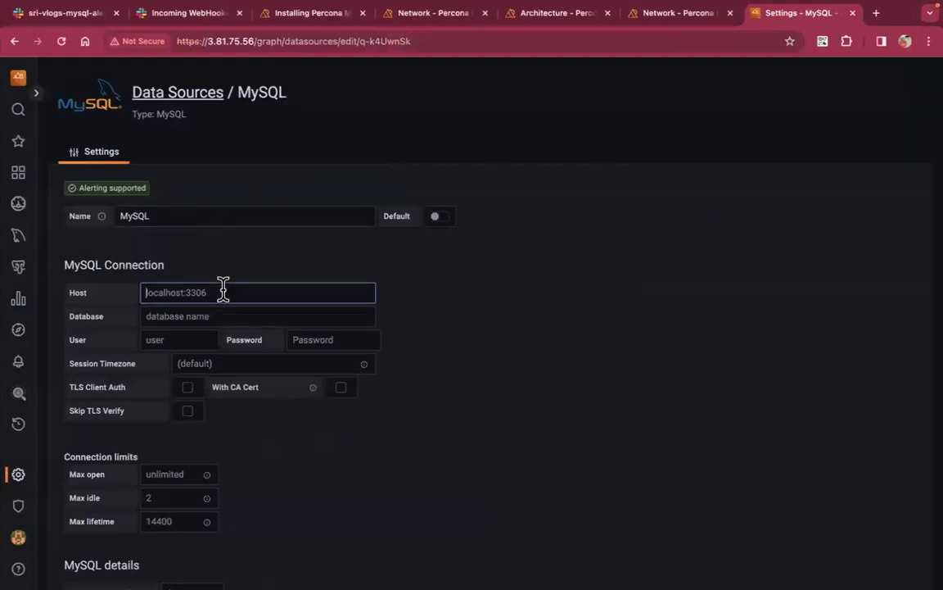
{"action": "key", "text": "super+v"}
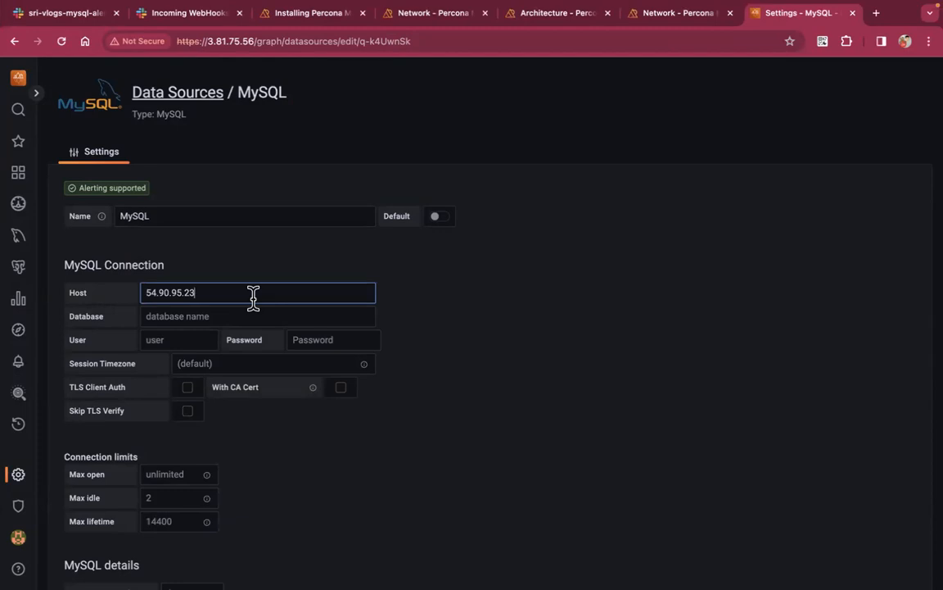
{"action": "type", "text": ":3010"}
{"action": "key", "text": "BackSpace"}
{"action": "key", "text": "BackSpace"}
{"action": "key", "text": "BackSpace"}
{"action": "key", "text": "BackSpace"}
{"action": "key", "text": "BackSpace"}
{"action": "left_click", "coordinate": [220, 318]}
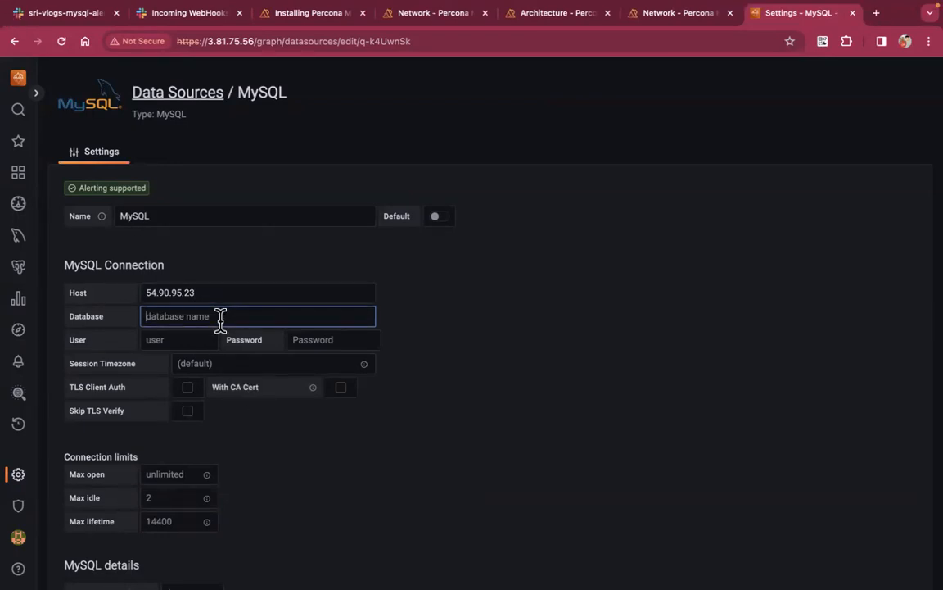
{"action": "type", "text": "information-schema"}
{"action": "key", "text": "Left"}
{"action": "key", "text": "Left"}
{"action": "key", "text": "Left"}
{"action": "key", "text": "Left"}
{"action": "key", "text": "Left"}
{"action": "key", "text": "Left"}
{"action": "key", "text": "BackSpace"}
{"action": "type", "text": "_"}
Enter the new user's name and password, then Save & test the data source
{"action": "left_click", "coordinate": [191, 339]}
{"action": "type", "text": "custom"}
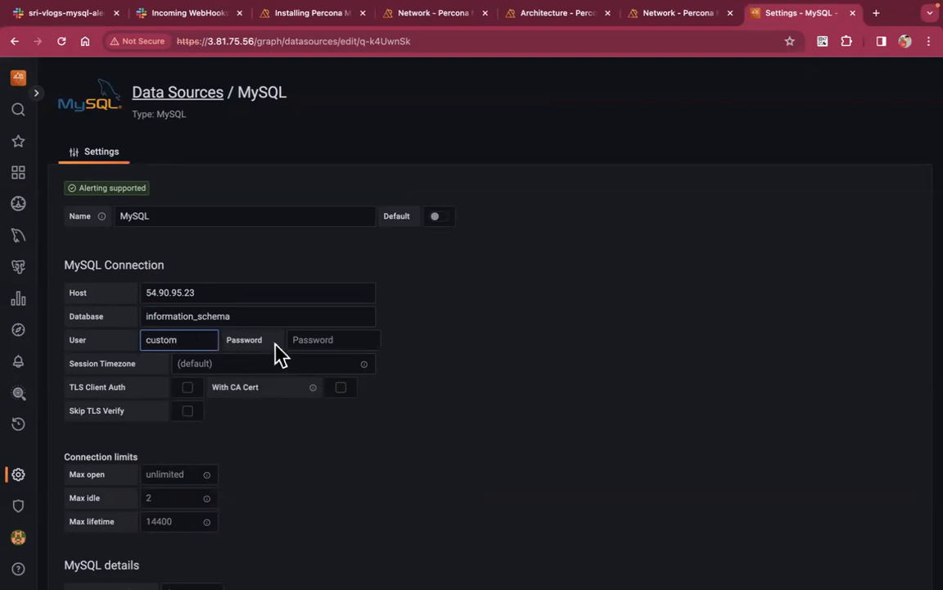
{"action": "left_click", "coordinate": [321, 339]}
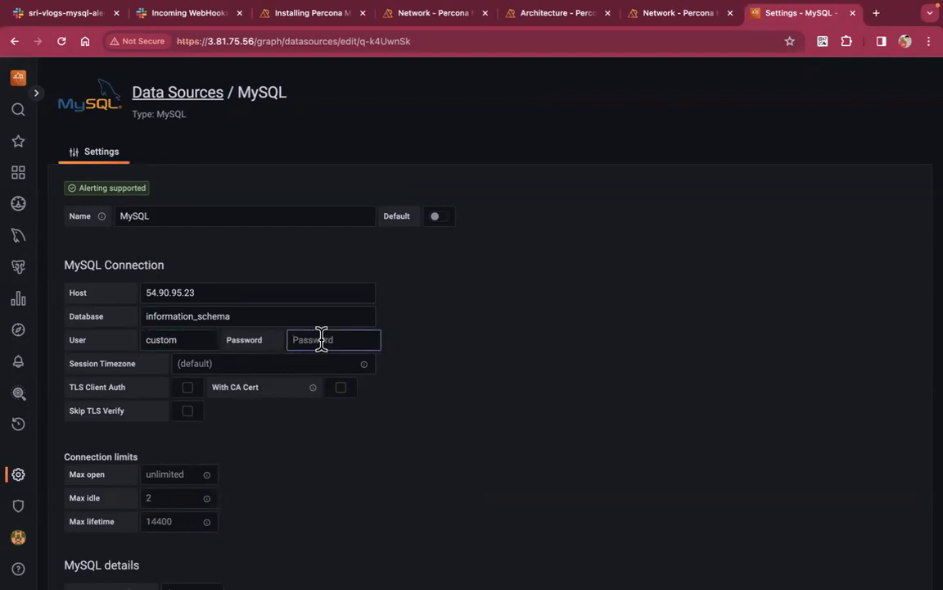
{"action": "scroll", "coordinate": [304, 422], "scroll_direction": "down", "scroll_amount": 1}
{"action": "scroll", "coordinate": [304, 422], "scroll_direction": "down", "scroll_amount": 2}
{"action": "scroll", "coordinate": [304, 422], "scroll_direction": "down", "scroll_amount": 2}
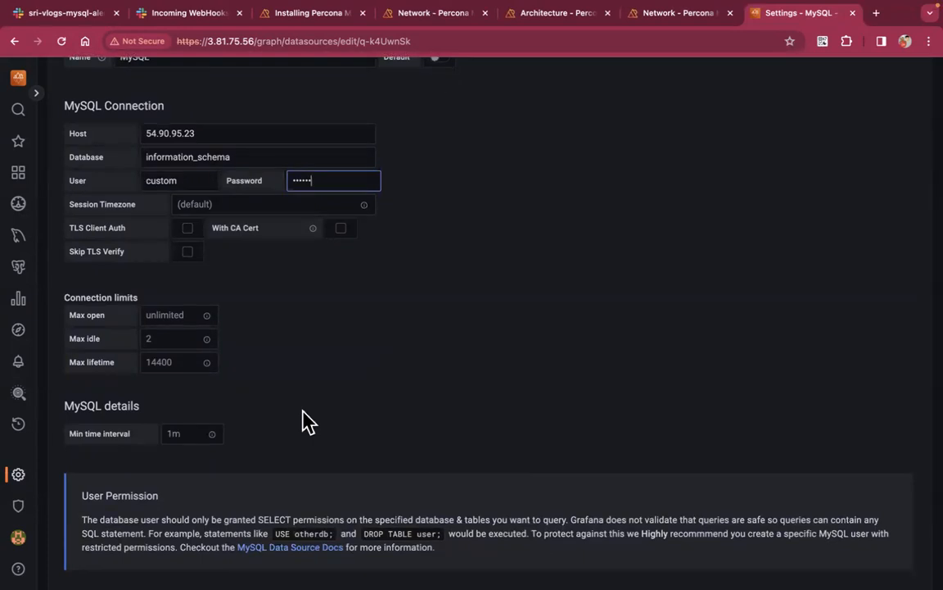
{"action": "scroll", "coordinate": [305, 421], "scroll_direction": "down", "scroll_amount": 3}
{"action": "scroll", "coordinate": [305, 422], "scroll_direction": "down", "scroll_amount": 1}
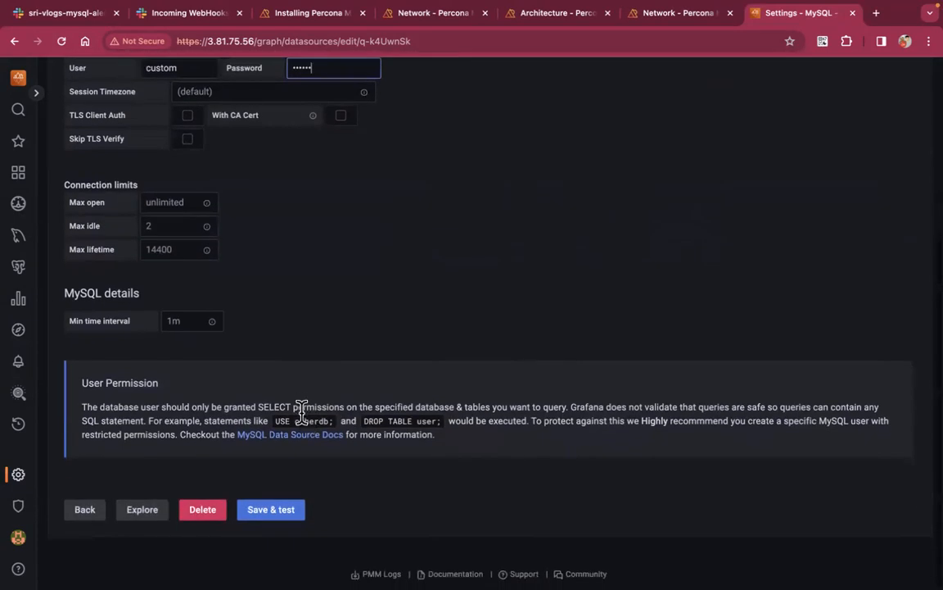
{"action": "left_click", "coordinate": [293, 516]}
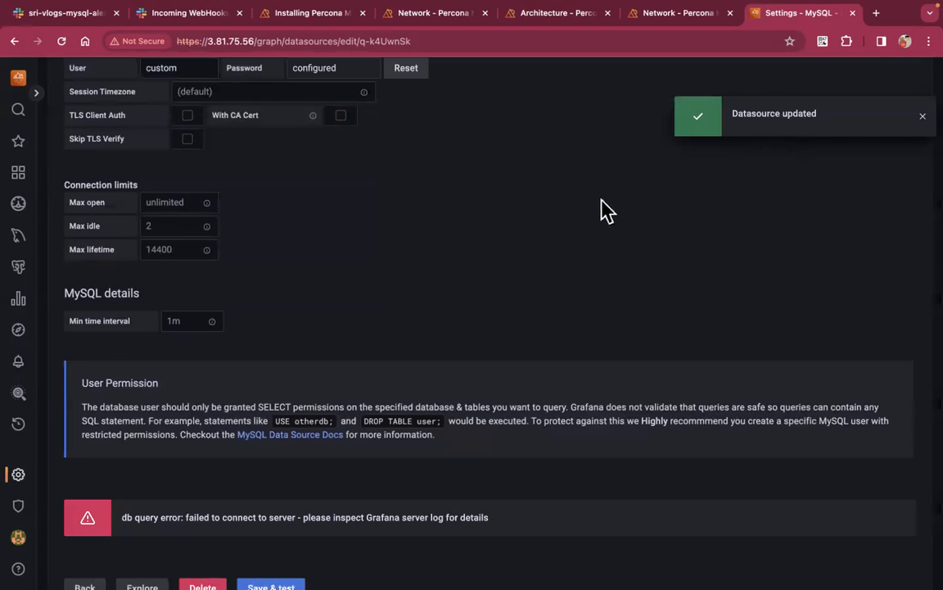
Inspect the connection error reported by the failed test
{"action": "scroll", "coordinate": [602, 207], "scroll_direction": "up", "scroll_amount": 5}
{"action": "scroll", "coordinate": [602, 211], "scroll_direction": "down", "scroll_amount": 7}
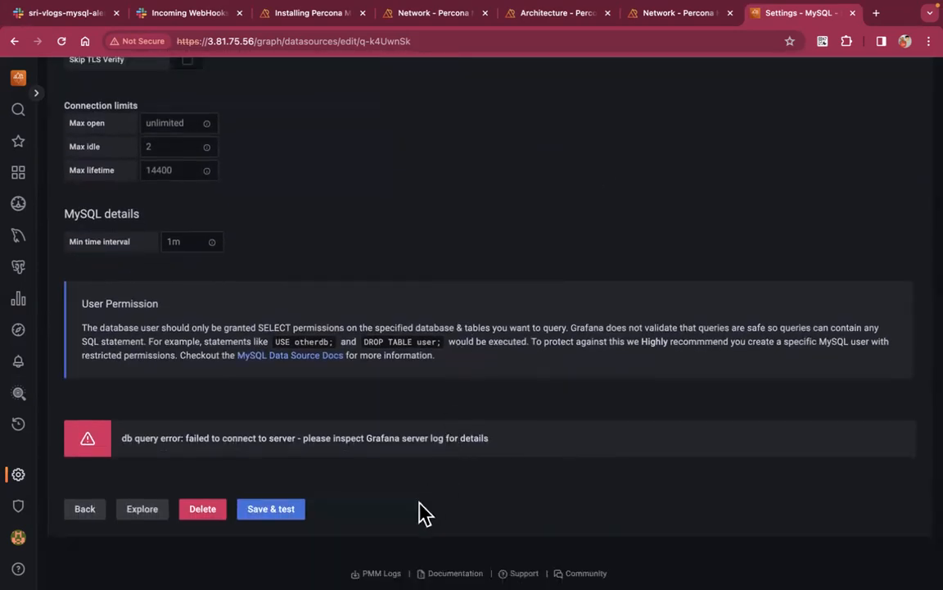
{"action": "triple_click", "coordinate": [164, 435]}
{"action": "left_click", "coordinate": [284, 451]}
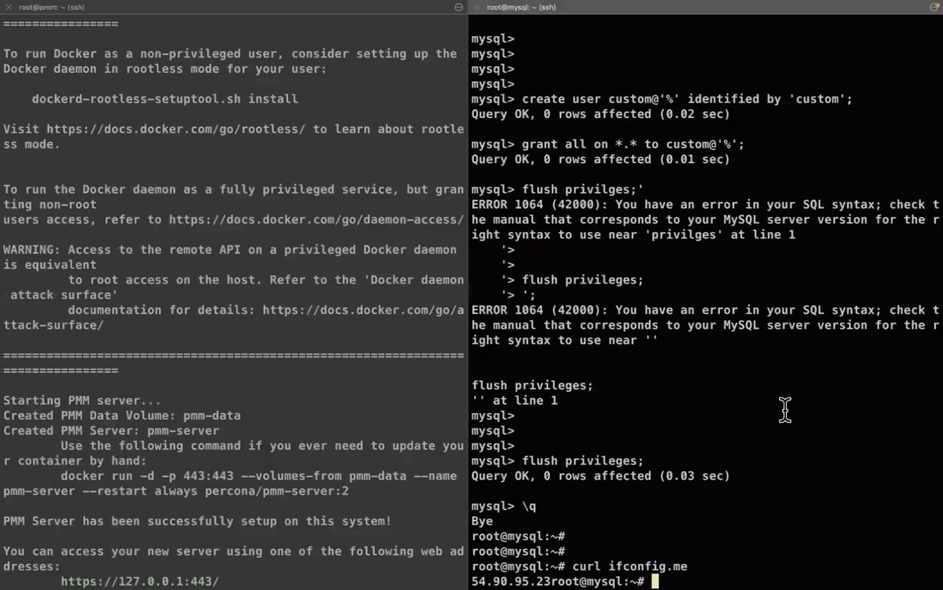
{"action": "key", "text": "Return"}
{"action": "key", "text": "Return"}
{"action": "key", "text": "Return"}
{"action": "key", "text": "Return"}
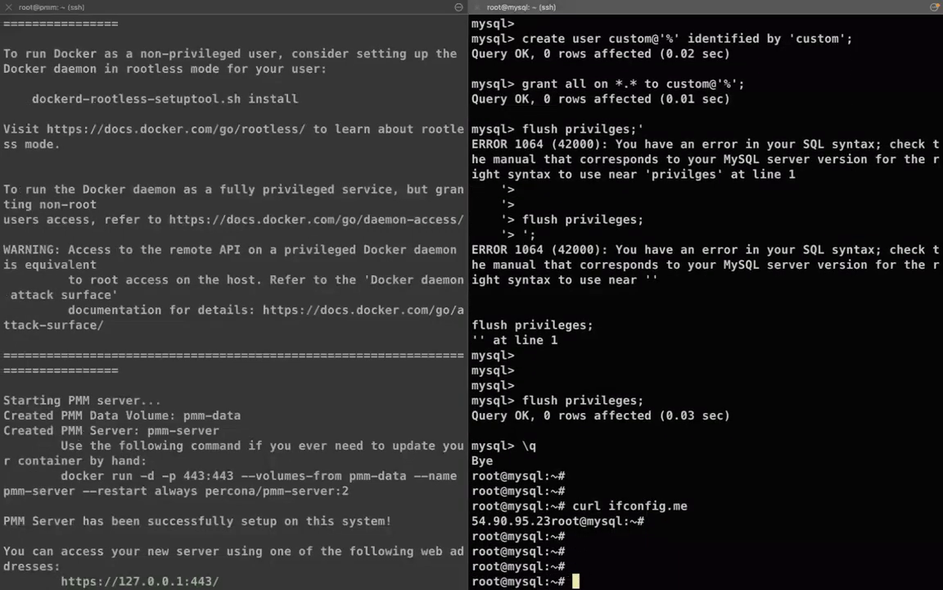
{"action": "type", "text": "netst"}
{"action": "key", "text": "BackSpace"}
{"action": "key", "text": "BackSpace"}
{"action": "key", "text": "BackSpace"}
{"action": "key", "text": "BackSpace"}
{"action": "key", "text": "BackSpace"}
{"action": "type", "text": "mys"}
{"action": "key", "text": "Return"}
{"action": "type", "text": "select @"}
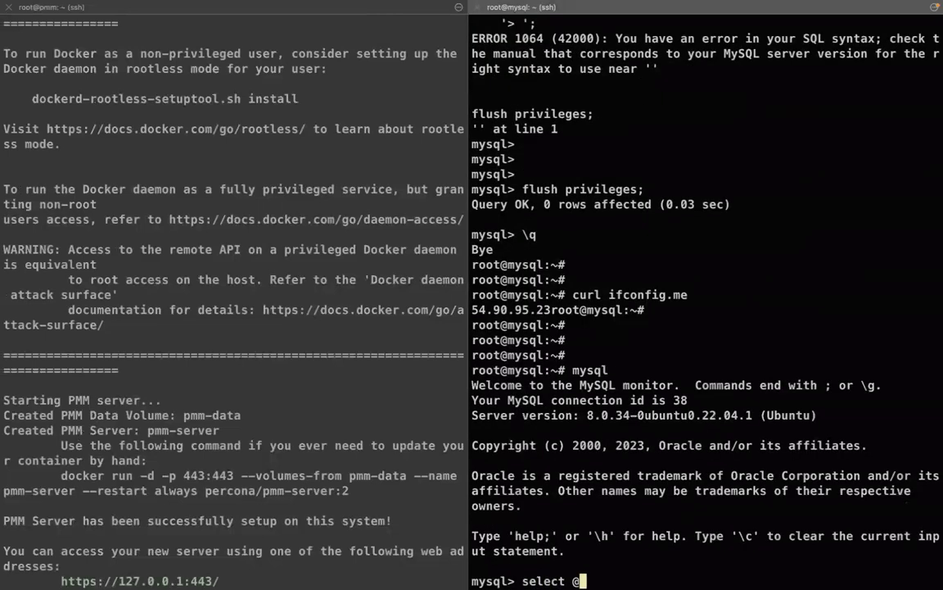
{"action": "type", "text": "@bind_address;"}
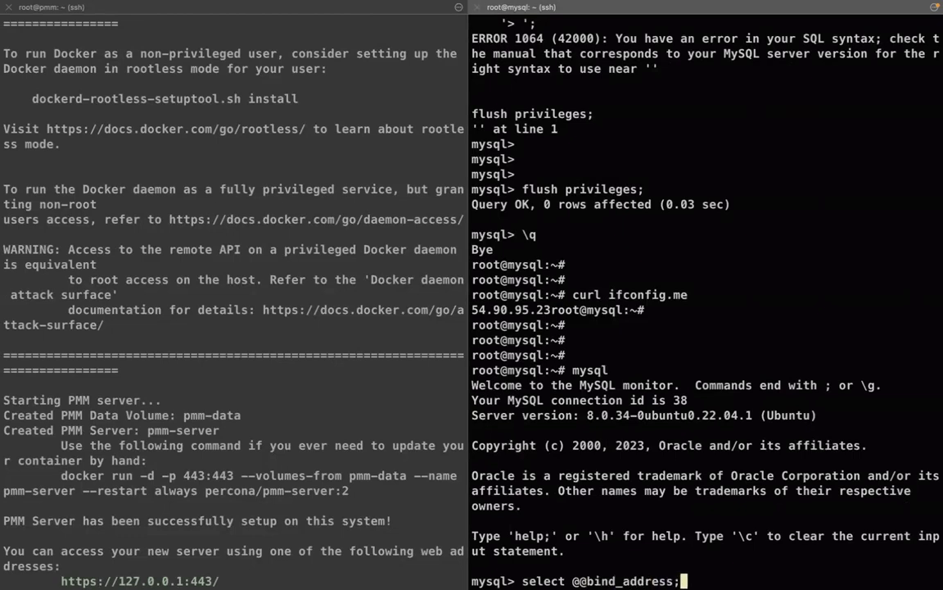
{"action": "key", "text": "Return"}
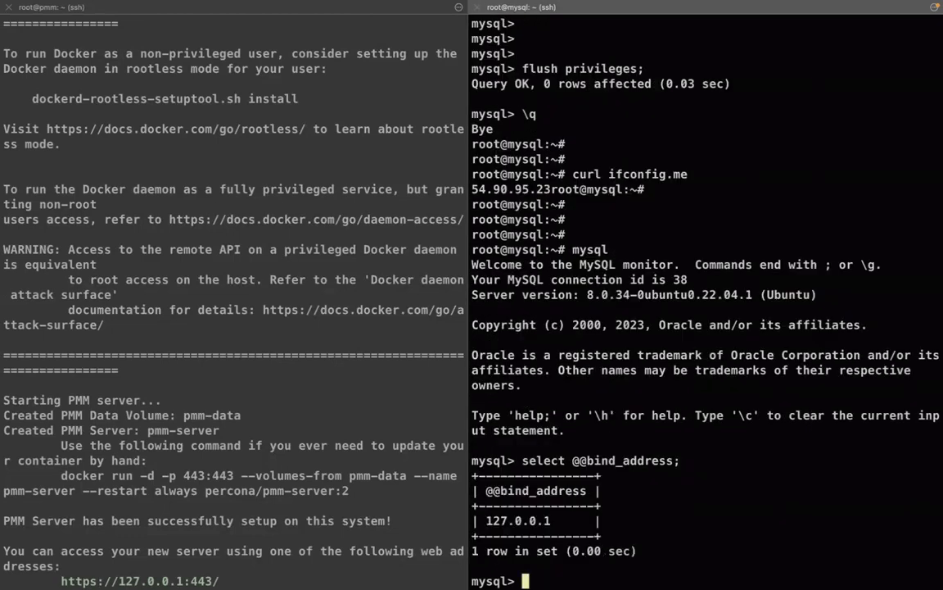
Quit mysql and view /etc/mysql/mysql.conf.d/mysqld.cnf with less
{"action": "type", "text": "\\q"}
{"action": "key", "text": "Return"}
{"action": "type", "text": "l"}
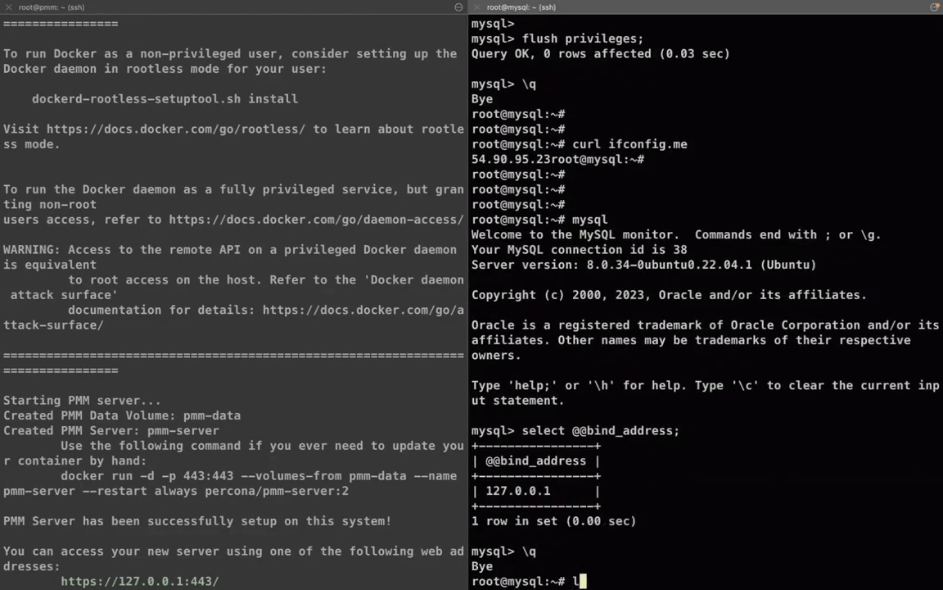
{"action": "type", "text": "ess /etc/m"}
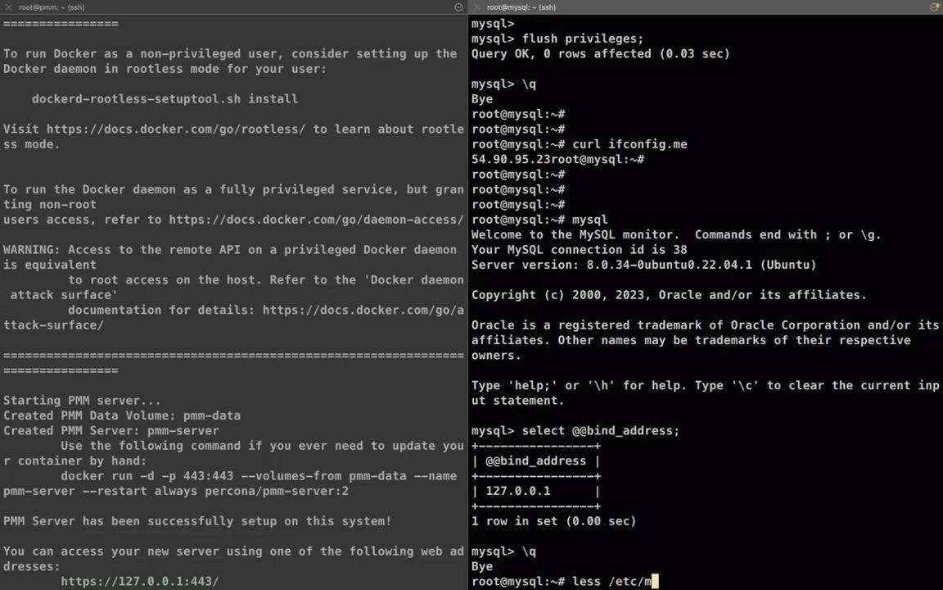
{"action": "type", "text": "ysql/mysq"}
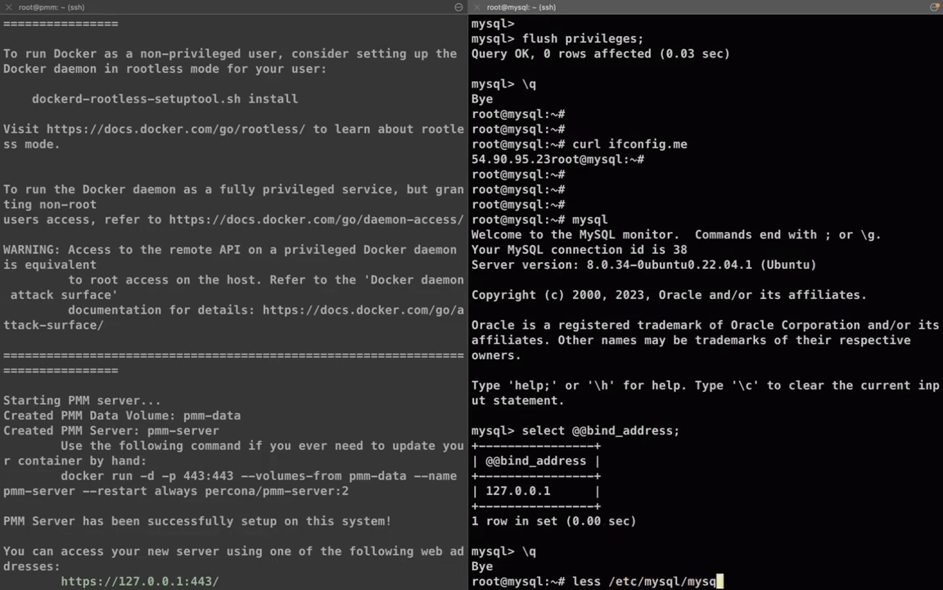
{"action": "type", "text": "l.conf.d/mysql"}
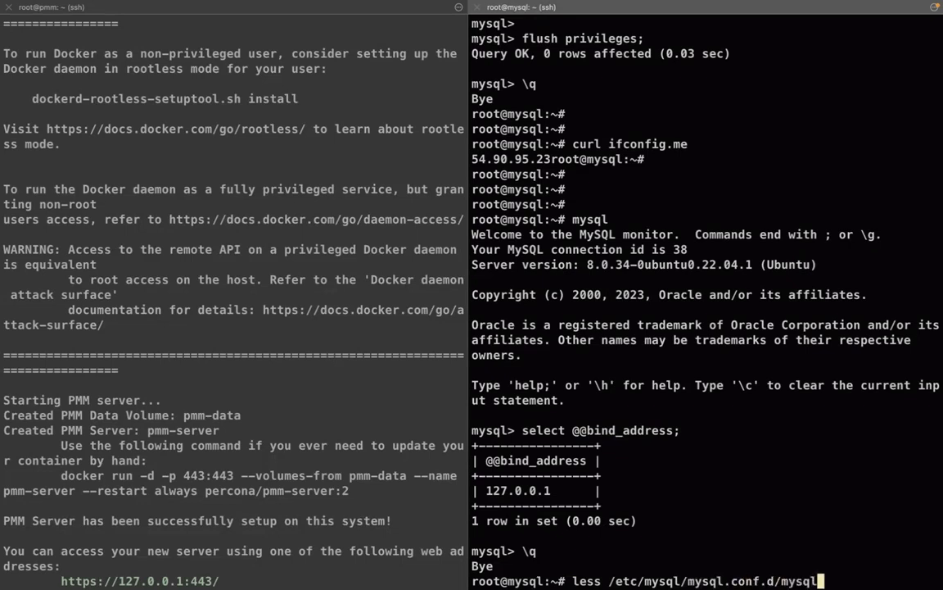
{"action": "type", "text": "d.cnf"}
{"action": "key", "text": "Return"}
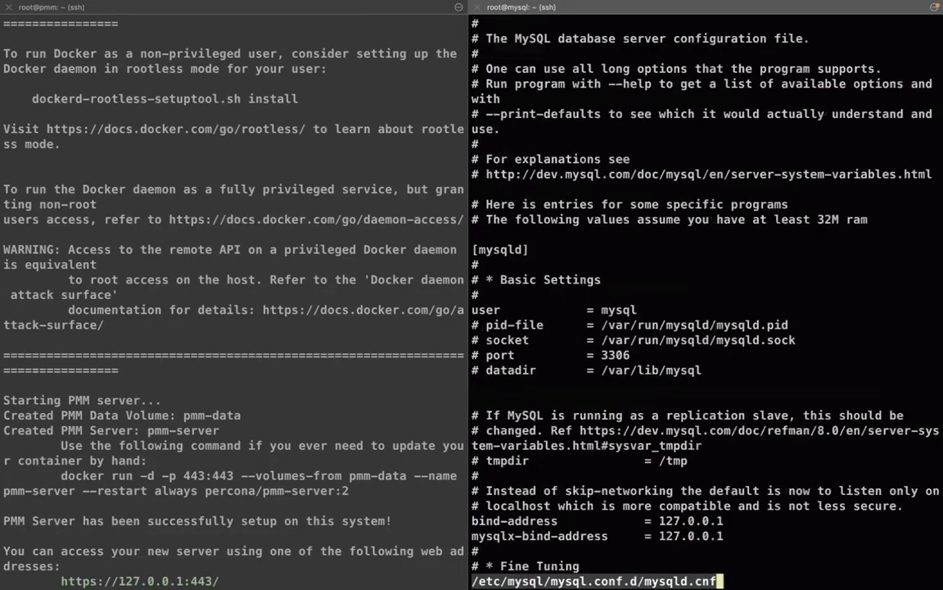
Comment out the bind-address and mysqlx-bind-address lines in mysqld.cnf and save the file
{"action": "key", "text": "Down"}
{"action": "key", "text": "Down"}
{"action": "key", "text": "Down"}
{"action": "key", "text": "Down"}
{"action": "key", "text": "Down"}
{"action": "key", "text": "v"}
{"action": "key", "text": "Down"}
{"action": "key", "text": "Down"}
{"action": "key", "text": "Down"}
{"action": "key", "text": "Down"}
{"action": "key", "text": "Down"}
{"action": "key", "text": "Down"}
{"action": "key", "text": "Down"}
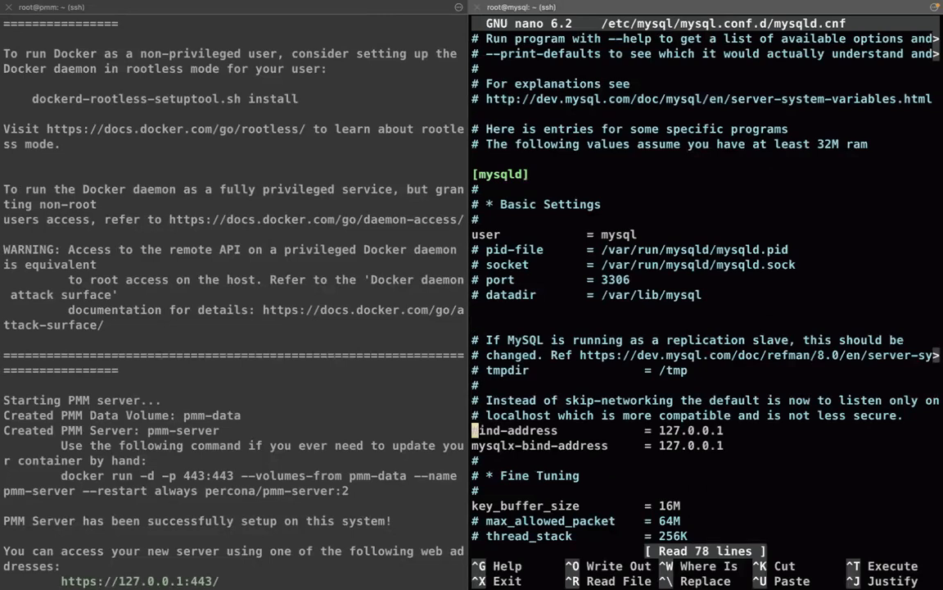
{"action": "key", "text": "Down"}
{"action": "key", "text": "Up"}
{"action": "type", "text": "#"}
{"action": "key", "text": "Left"}
{"action": "key", "text": "Down"}
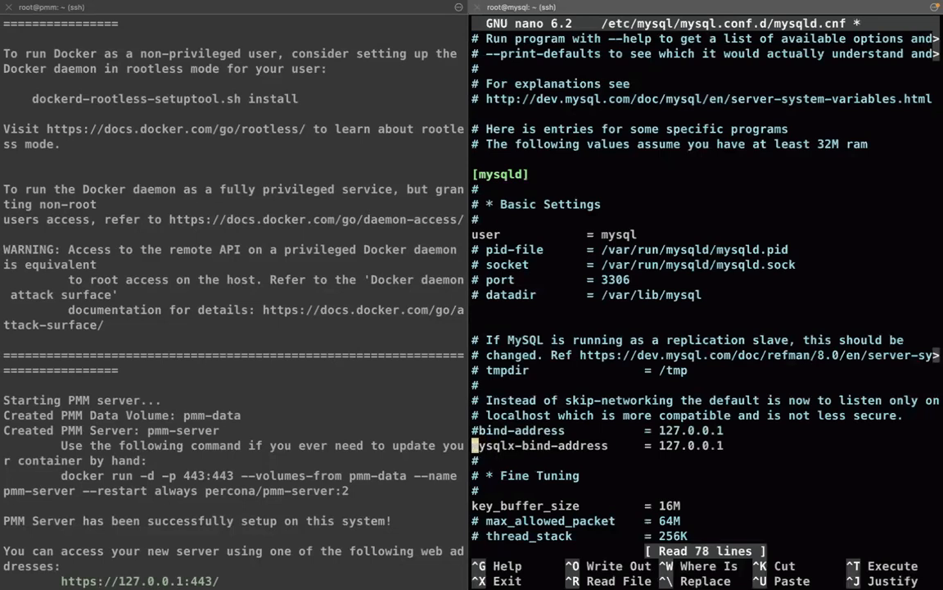
{"action": "type", "text": "#"}
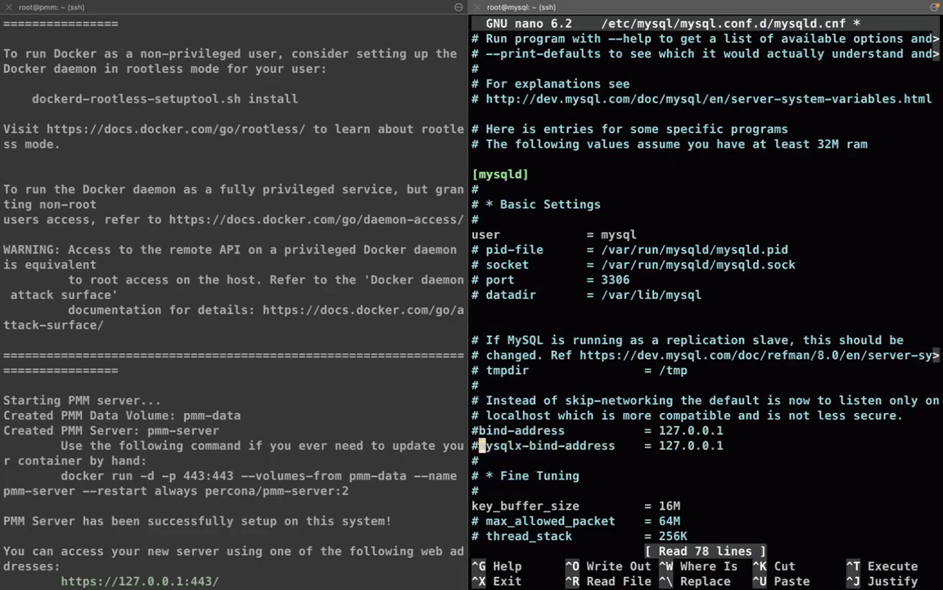
{"action": "key", "text": "ctrl+x"}
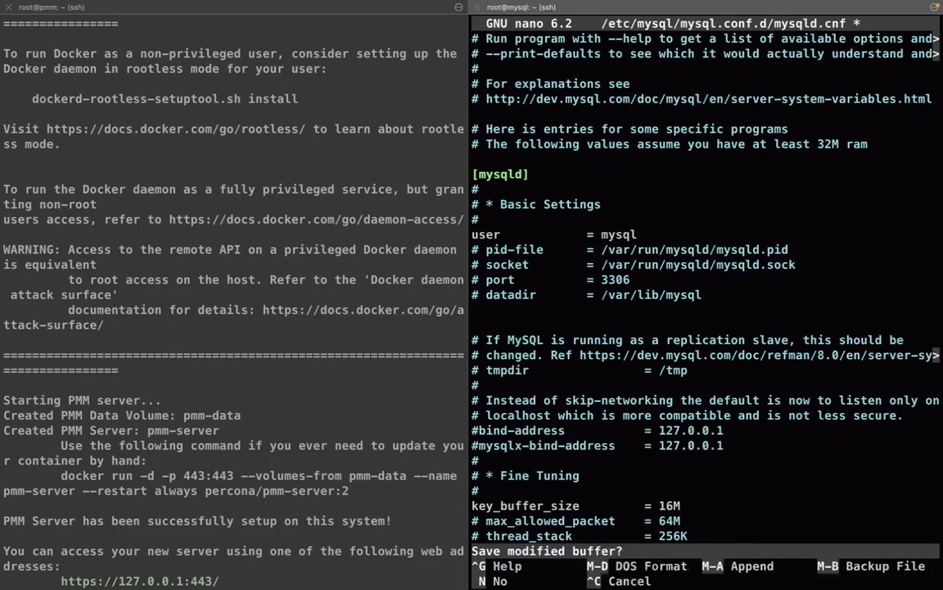
{"action": "key", "text": "y"}
{"action": "key", "text": "Return"}
{"action": "key", "text": "Return"}
{"action": "key", "text": "Return"}
{"action": "key", "text": "Return"}
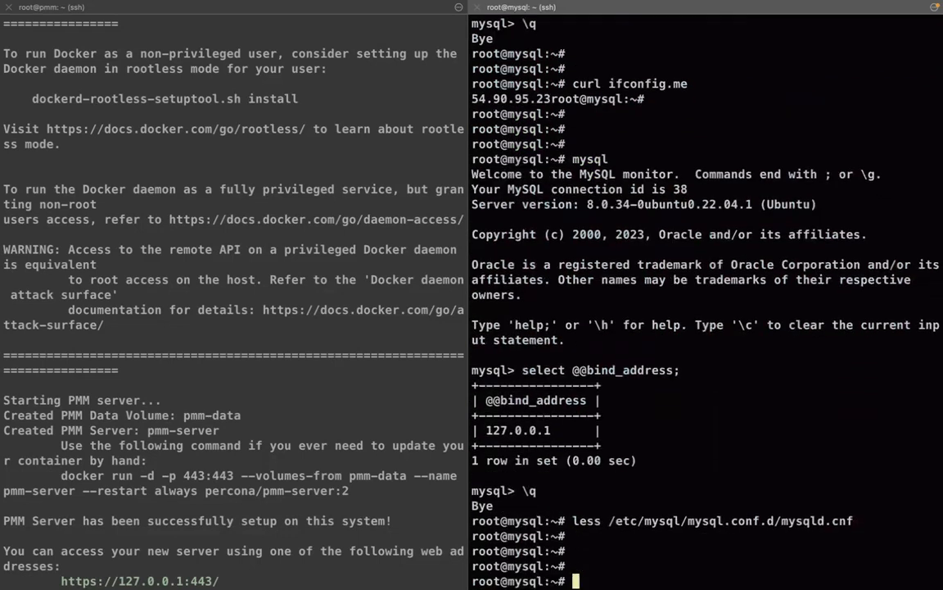
Restart MySQL and confirm bind_address now reports *
{"action": "type", "text": "systemc"}
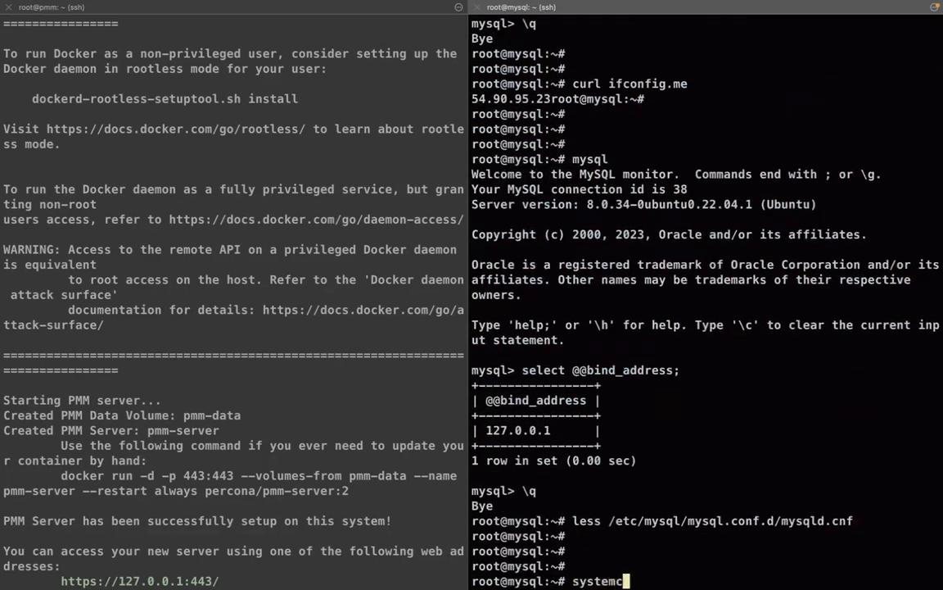
{"action": "type", "text": "tl rest"}
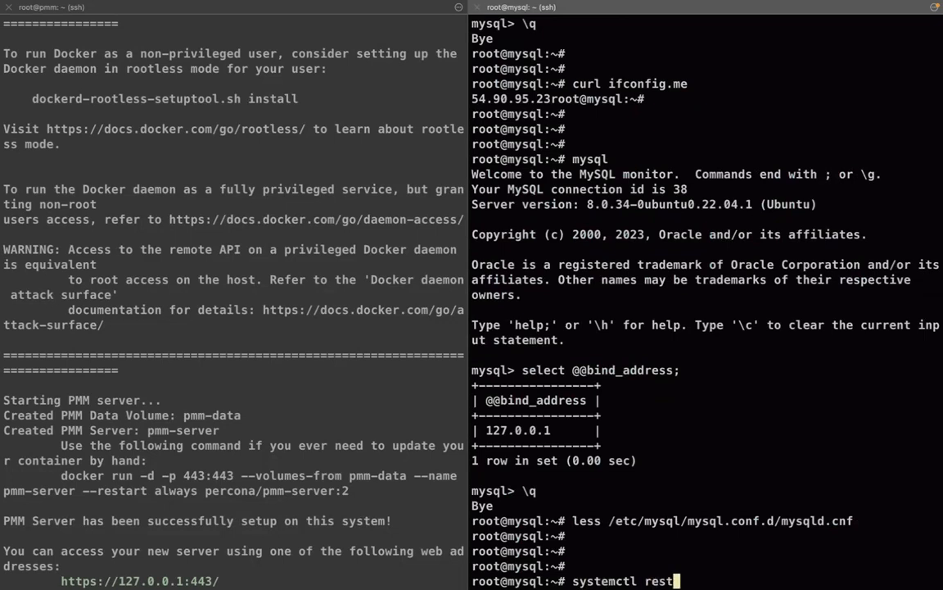
{"action": "type", "text": "art mysql"}
{"action": "key", "text": "Return"}
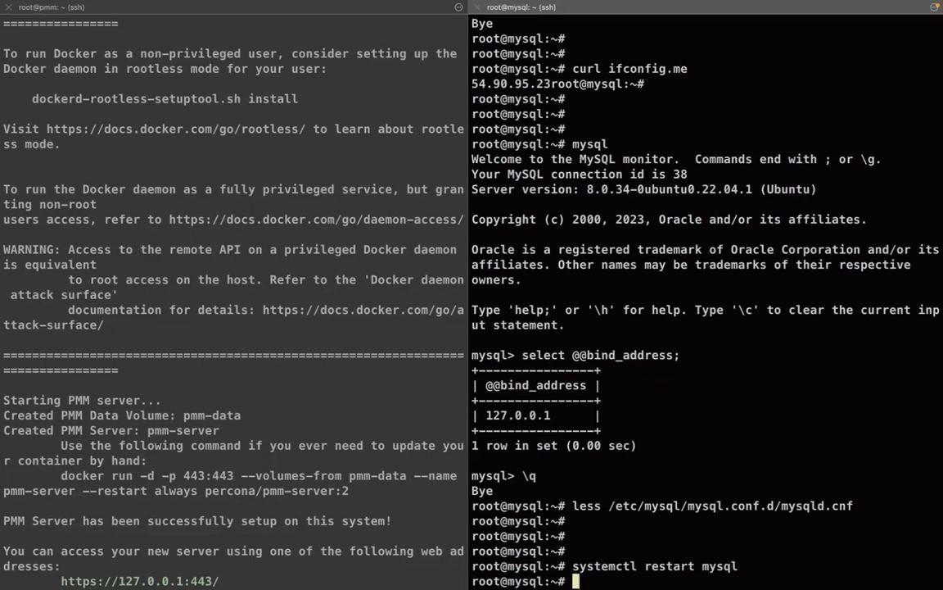
{"action": "type", "text": "mysql"}
{"action": "key", "text": "Return"}
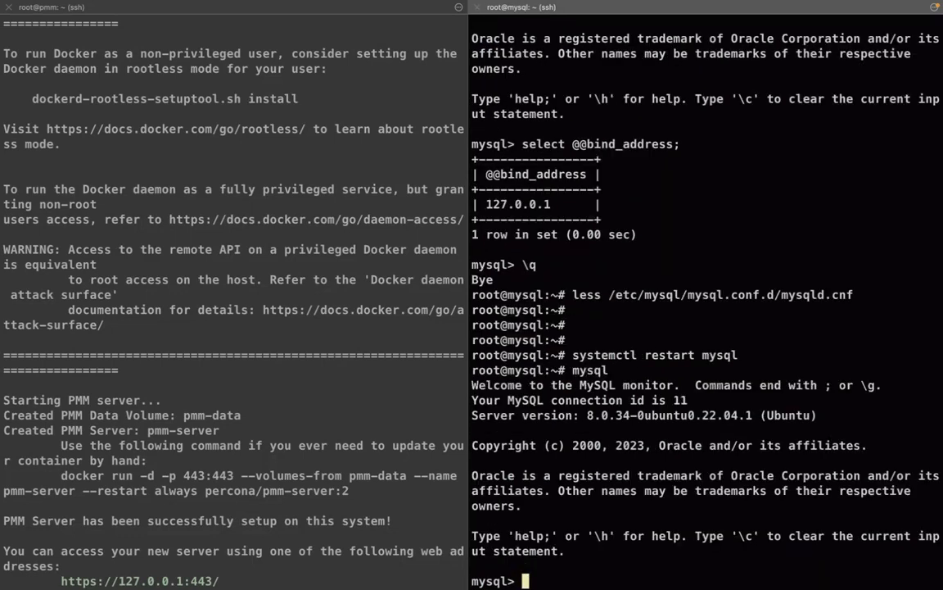
{"action": "key", "text": "Up"}
{"action": "key", "text": "Return"}
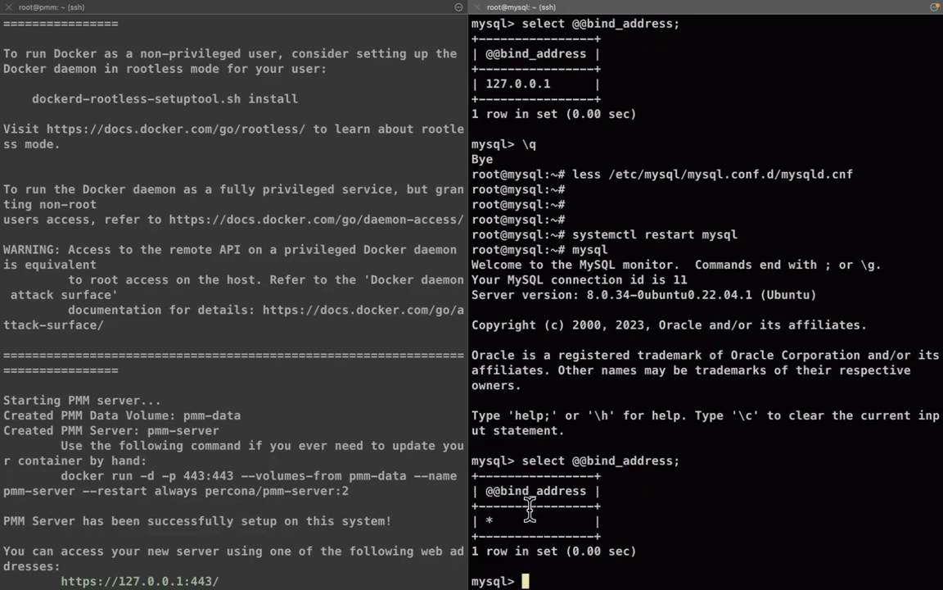
Save & test the MySQL data source again and confirm the connection now succeeds
{"action": "left_click", "coordinate": [645, 431]}
{"action": "key", "text": "ctrl+Right"}
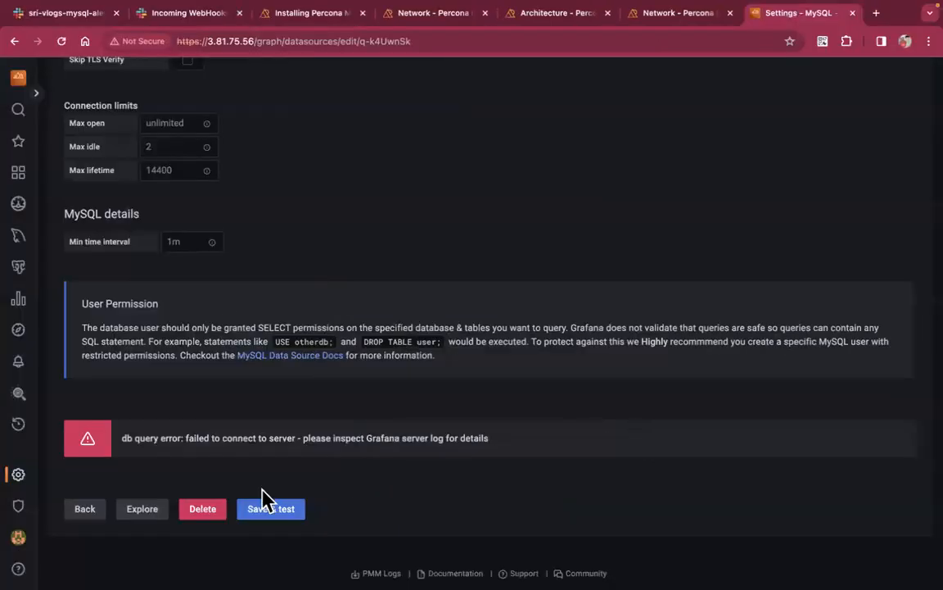
{"action": "left_click", "coordinate": [275, 514]}
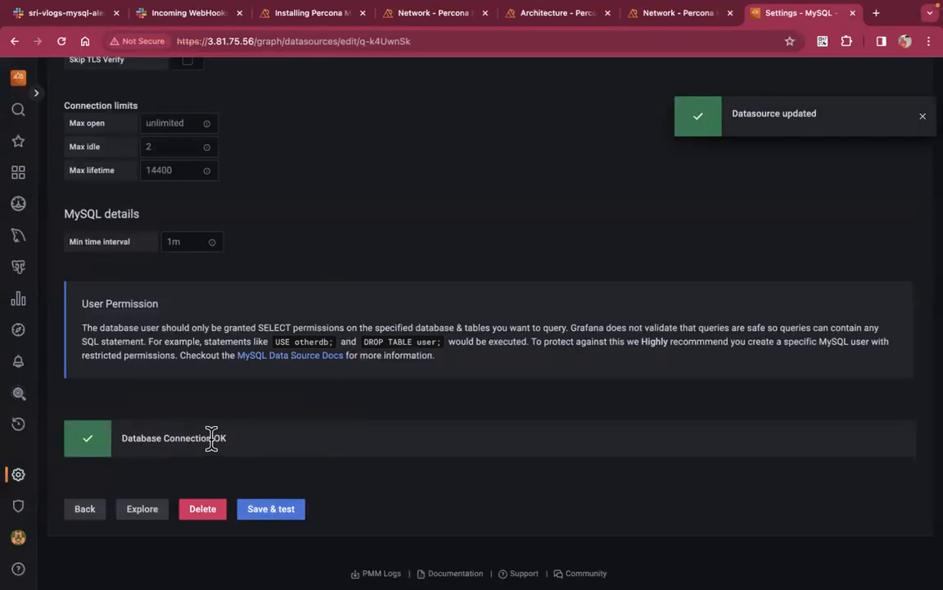
{"action": "double_click", "coordinate": [220, 439]}
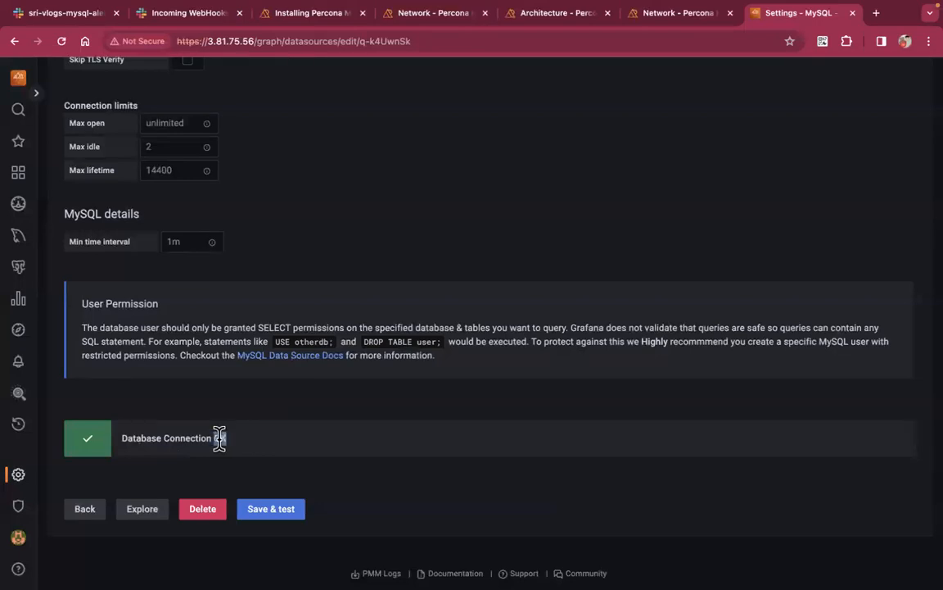
{"action": "triple_click", "coordinate": [220, 439]}
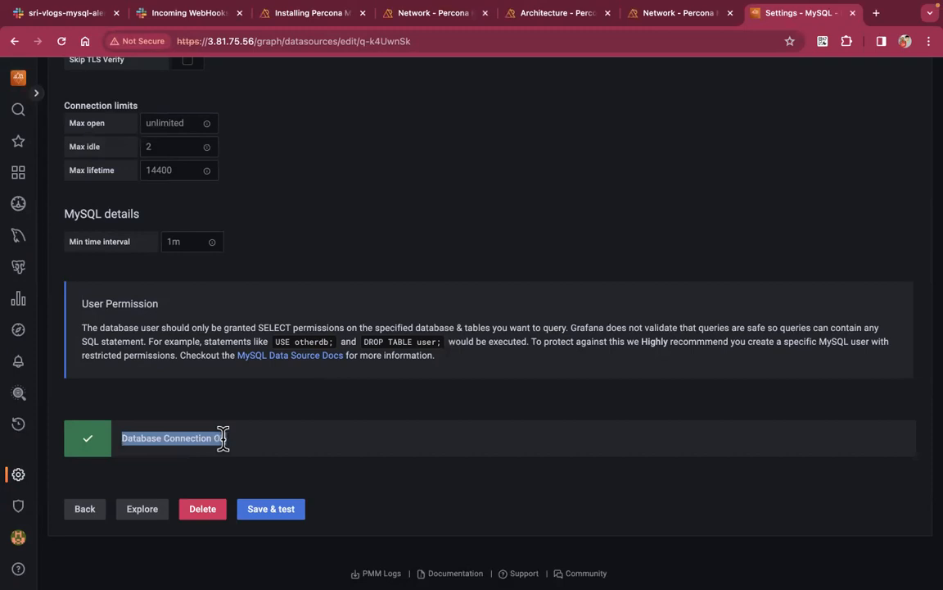
{"action": "left_click", "coordinate": [297, 456]}
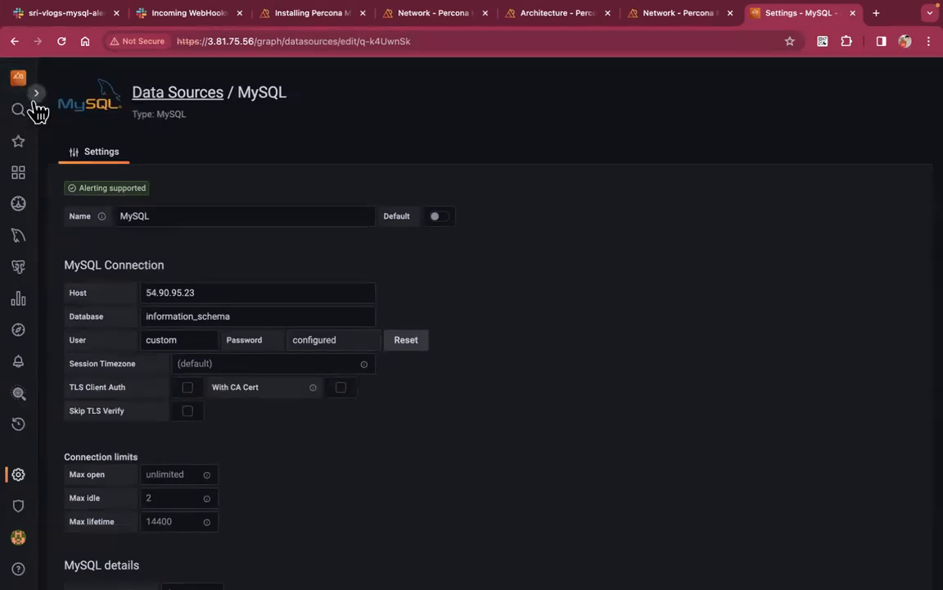
{"action": "mouse_move", "coordinate": [18, 174]}
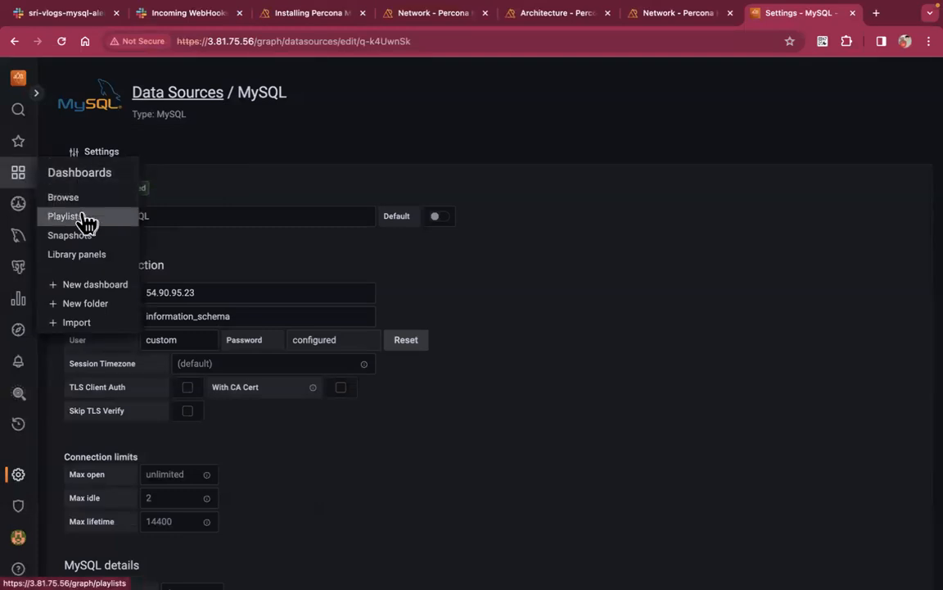
Create a new dashboard and add a new panel to it
{"action": "left_click", "coordinate": [100, 291]}
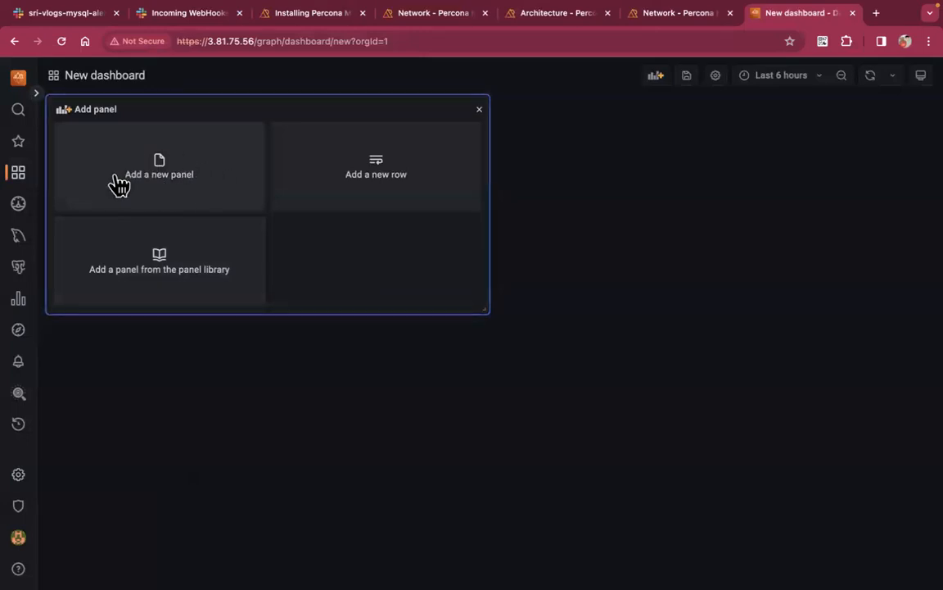
{"action": "left_click", "coordinate": [199, 196]}
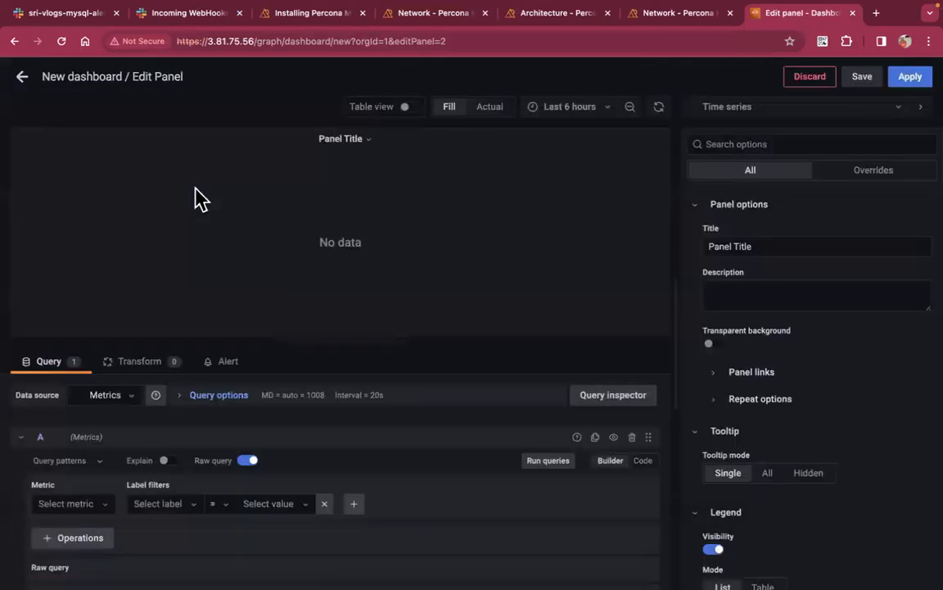
{"action": "left_click", "coordinate": [362, 142]}
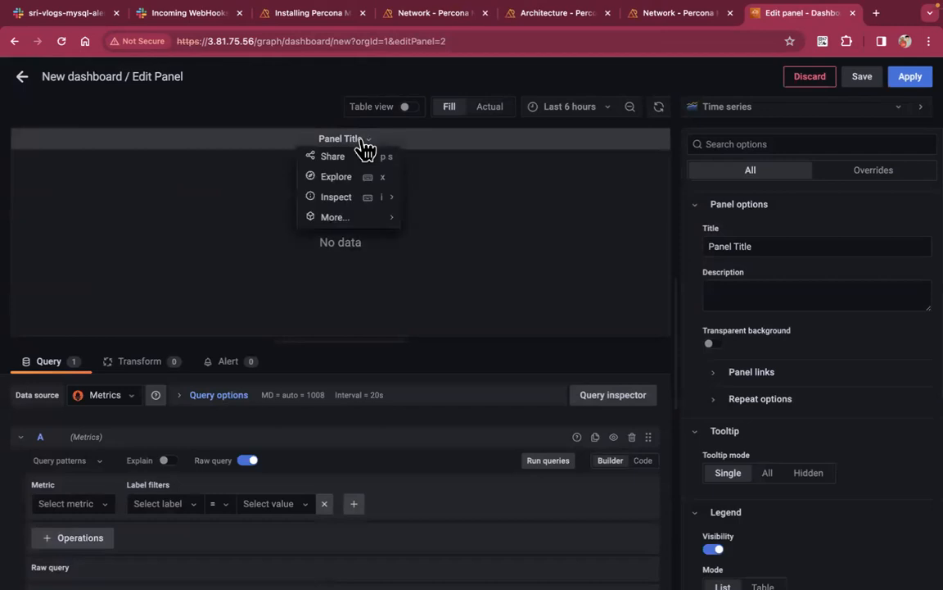
Title the panel 'MySQL Engine Population'
{"action": "triple_click", "coordinate": [762, 245]}
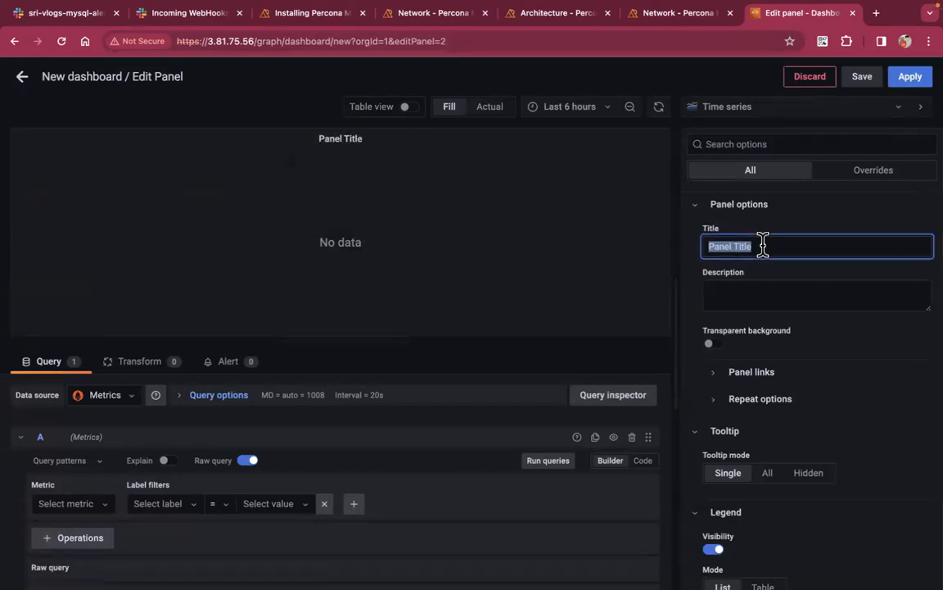
{"action": "type", "text": "MyS"}
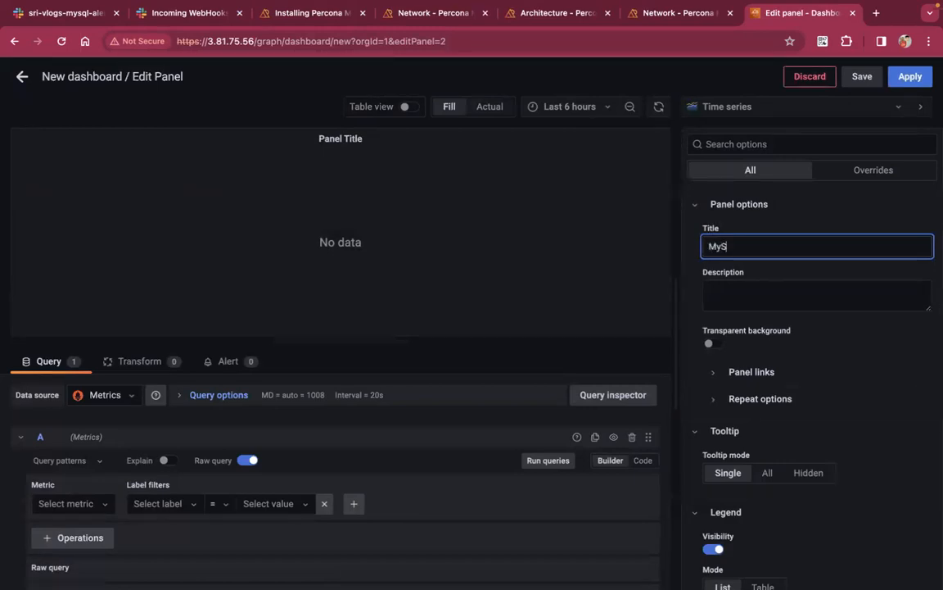
{"action": "type", "text": "QL Engine "}
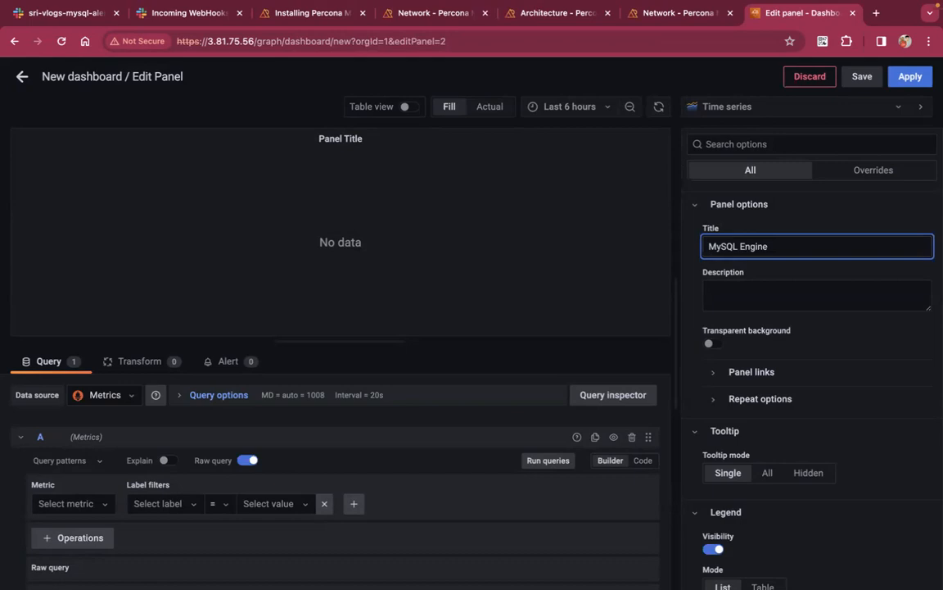
{"action": "type", "text": "Counts"}
{"action": "key", "text": "Left"}
{"action": "key", "text": "Left"}
{"action": "key", "text": "Left"}
{"action": "key", "text": "Delete"}
{"action": "key", "text": "Delete"}
{"action": "key", "text": "Delete"}
{"action": "key", "text": "BackSpace"}
{"action": "key", "text": "BackSpace"}
{"action": "key", "text": "BackSpace"}
{"action": "type", "text": "Population"}
{"action": "left_click", "coordinate": [837, 292]}
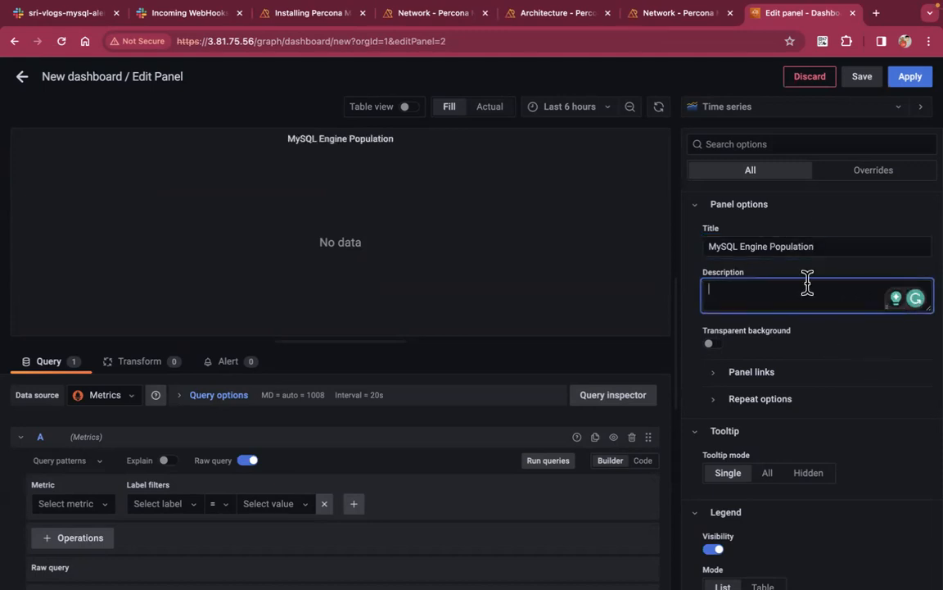
Switch the new panel's visualization from Time series to Table and list the available data sources
{"action": "left_click", "coordinate": [849, 209]}
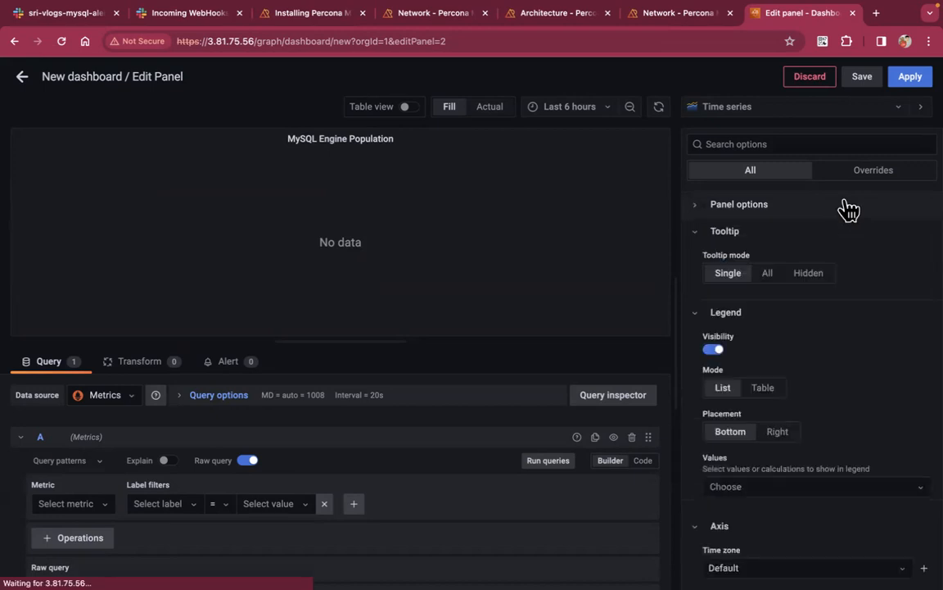
{"action": "left_click", "coordinate": [759, 113]}
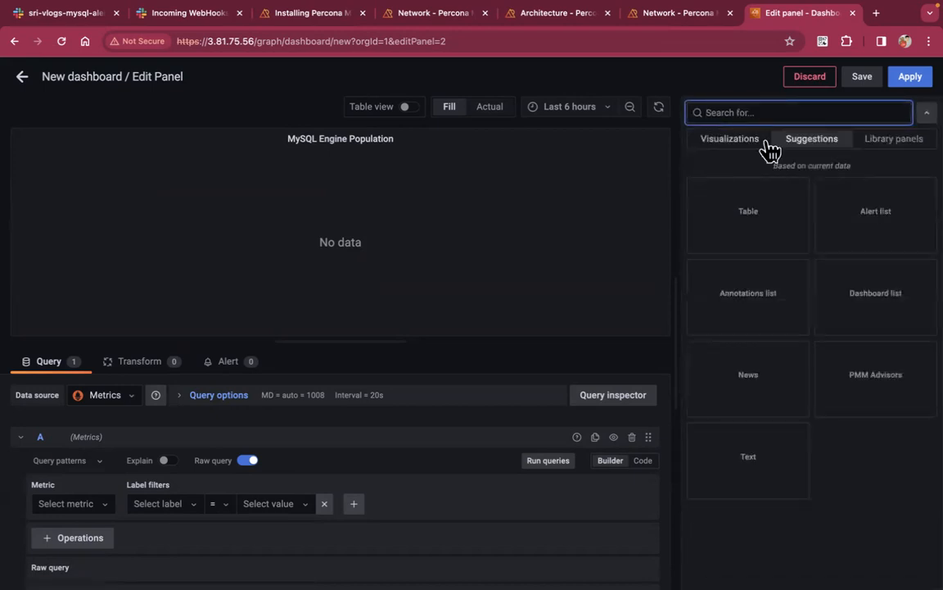
{"action": "left_click", "coordinate": [758, 228]}
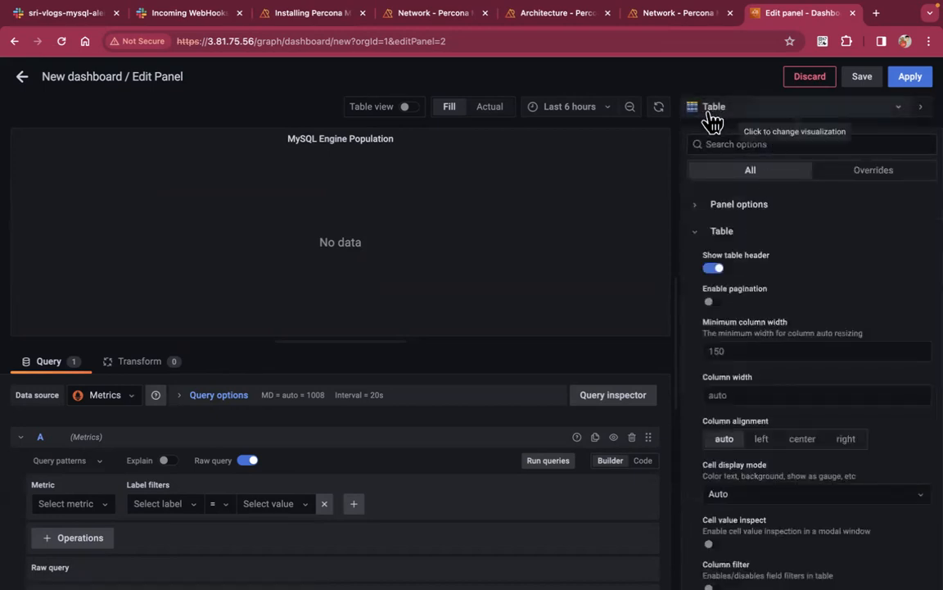
{"action": "scroll", "coordinate": [140, 436], "scroll_direction": "down", "scroll_amount": 1}
{"action": "scroll", "coordinate": [140, 435], "scroll_direction": "up", "scroll_amount": 1}
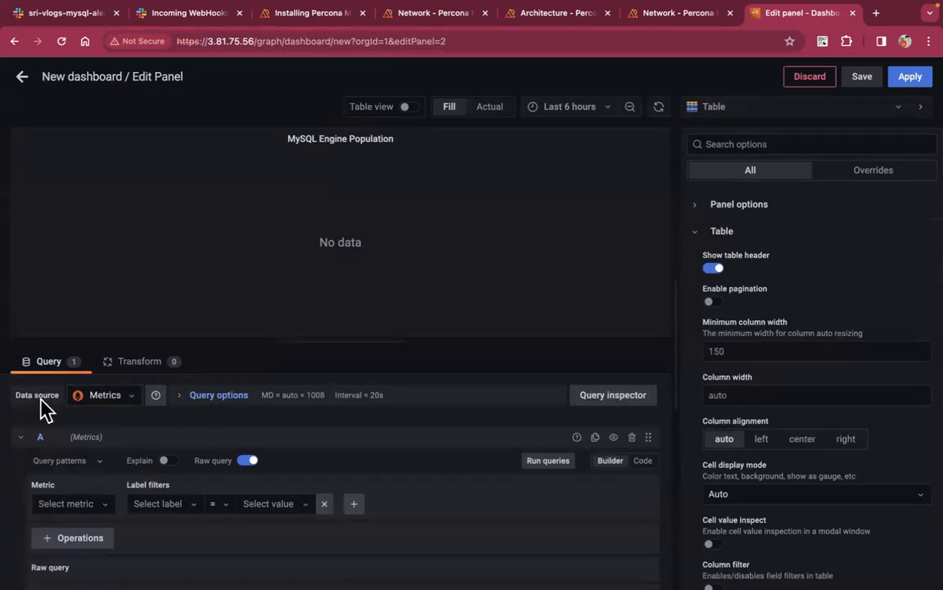
{"action": "left_click", "coordinate": [118, 409]}
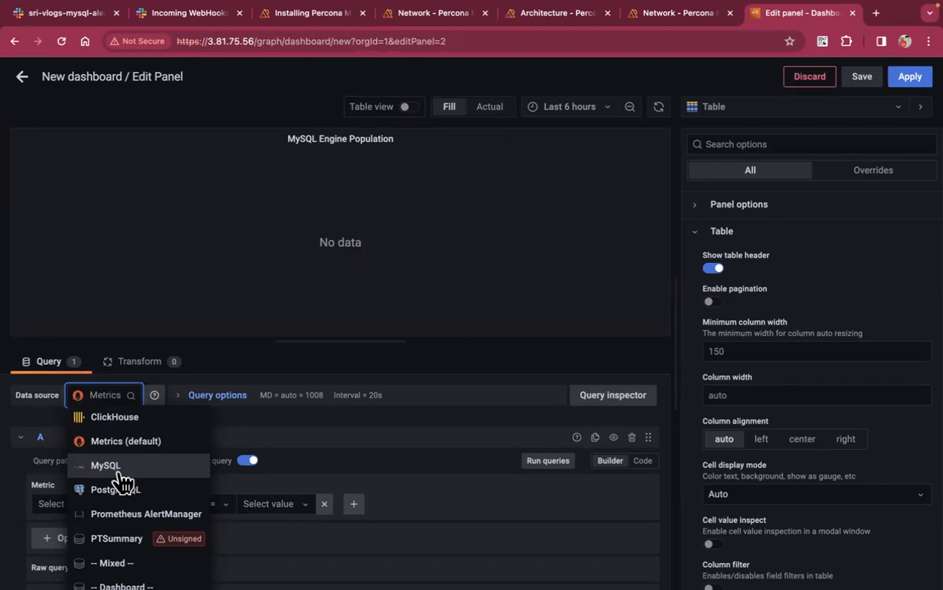
Pick the MySQL data source, delete query A and add a fresh query
{"action": "left_click", "coordinate": [122, 471]}
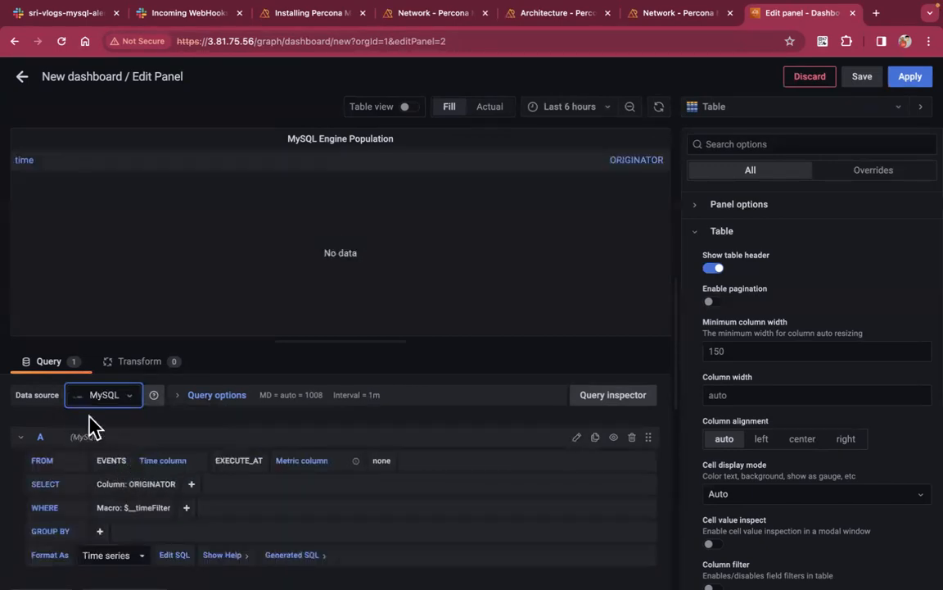
{"action": "scroll", "coordinate": [228, 434], "scroll_direction": "down", "scroll_amount": 1}
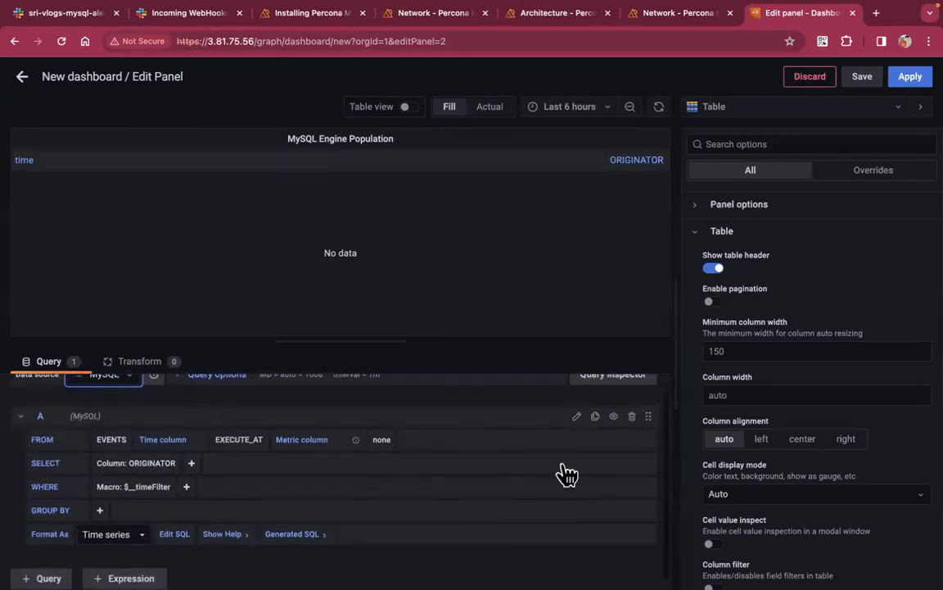
{"action": "left_click", "coordinate": [632, 416]}
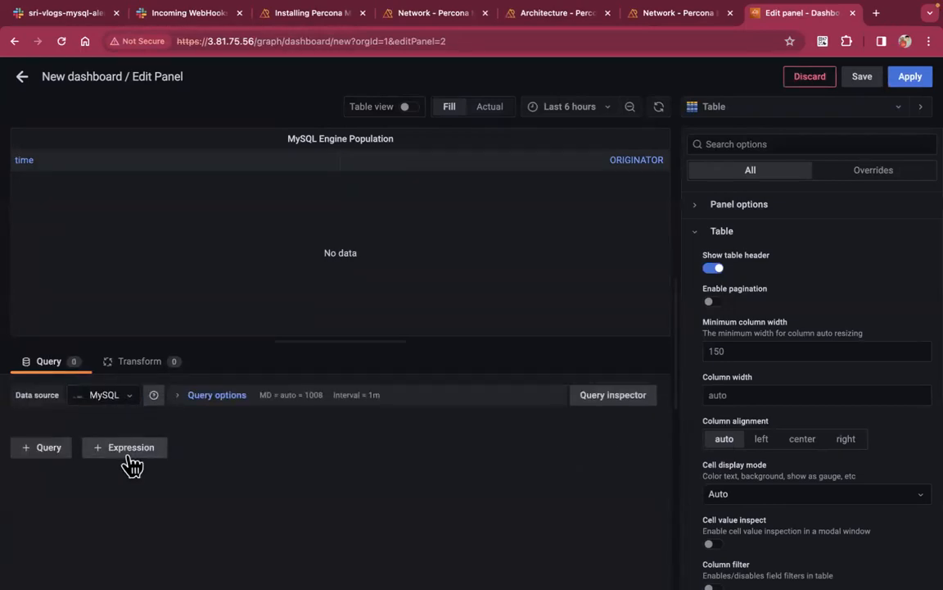
{"action": "left_click", "coordinate": [49, 448]}
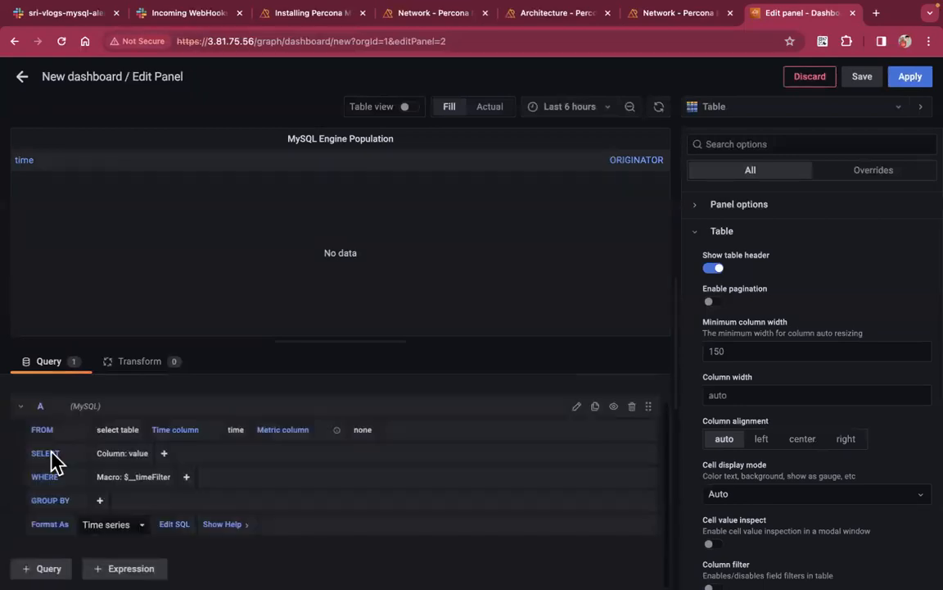
Switch the query to raw SQL, set Format As to Table, and clear the generated SQL
{"action": "left_click", "coordinate": [577, 407]}
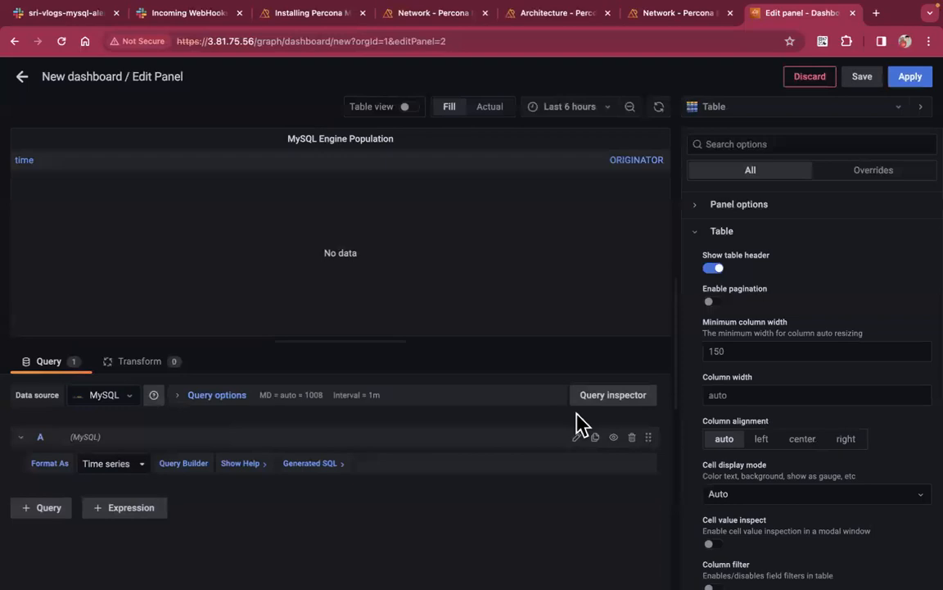
{"action": "left_click", "coordinate": [139, 471]}
{"action": "left_click", "coordinate": [115, 483]}
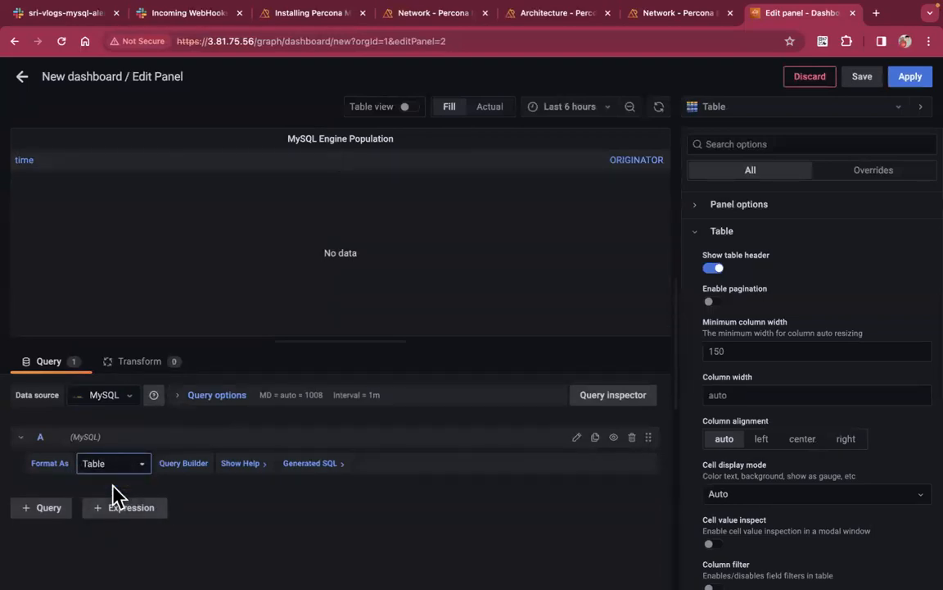
{"action": "left_click", "coordinate": [191, 488]}
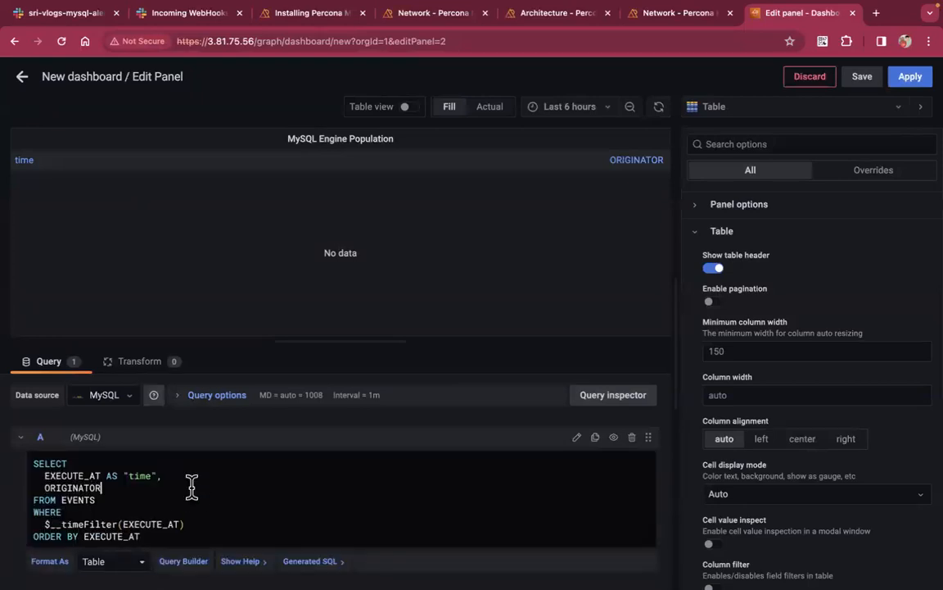
{"action": "scroll", "coordinate": [206, 506], "scroll_direction": "down", "scroll_amount": 1}
{"action": "left_click", "coordinate": [183, 529]}
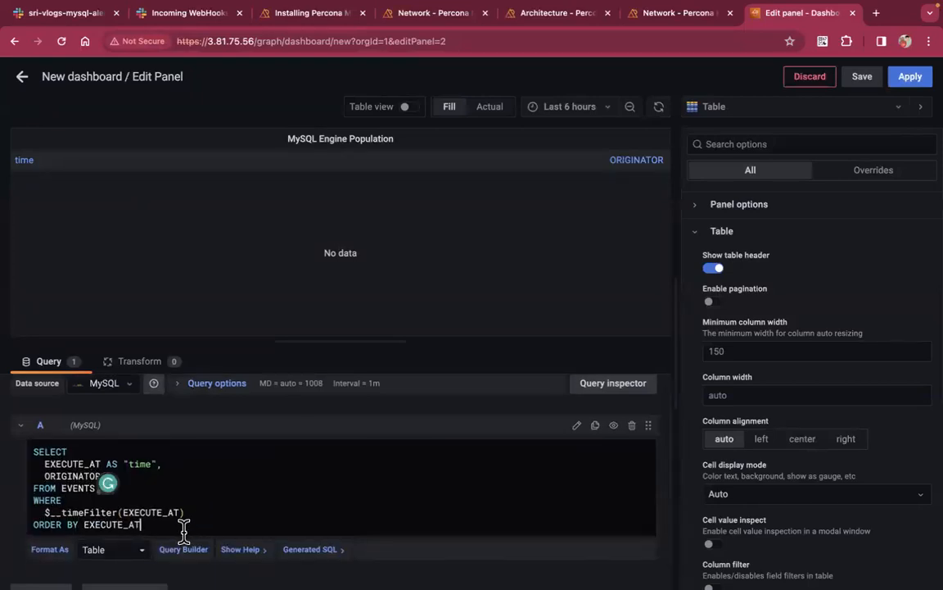
{"action": "key", "text": "ctrl+a"}
{"action": "key", "text": "BackSpace"}
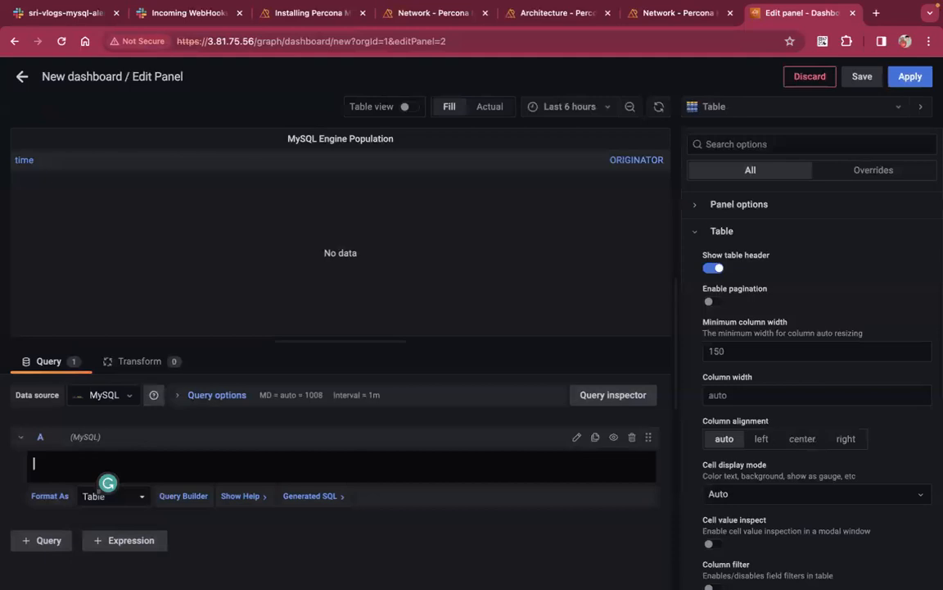
{"action": "key", "text": "ctrl+Left"}
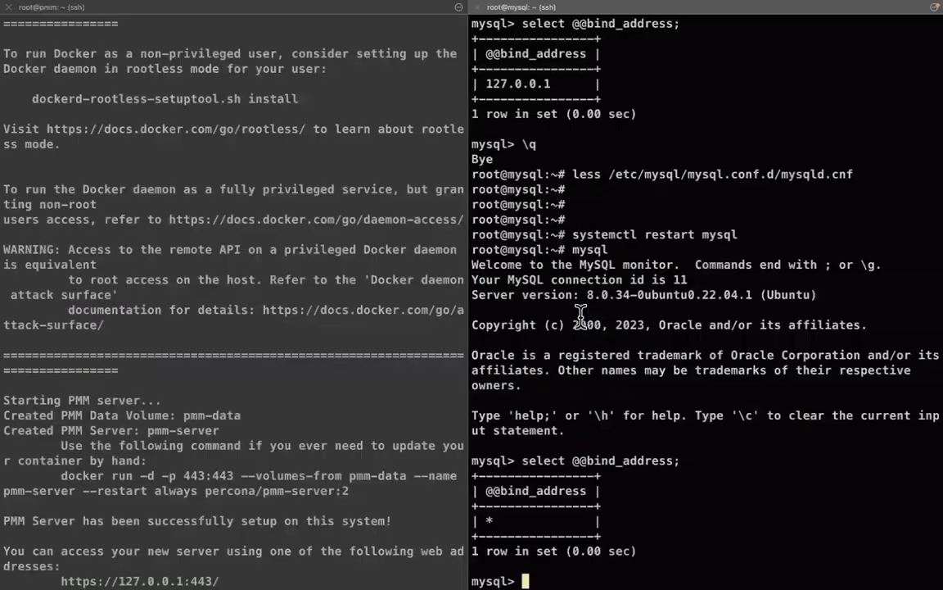
Copy the 'select engine, count(*) ...' query from the mysql session history
{"action": "scroll", "coordinate": [581, 314], "scroll_direction": "up", "scroll_amount": 14}
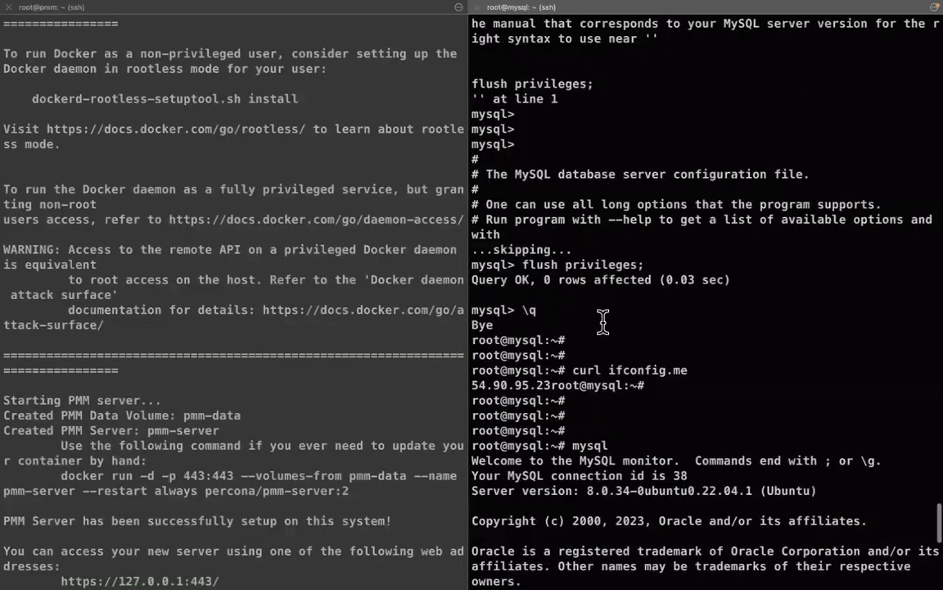
{"action": "scroll", "coordinate": [603, 321], "scroll_direction": "up", "scroll_amount": 10}
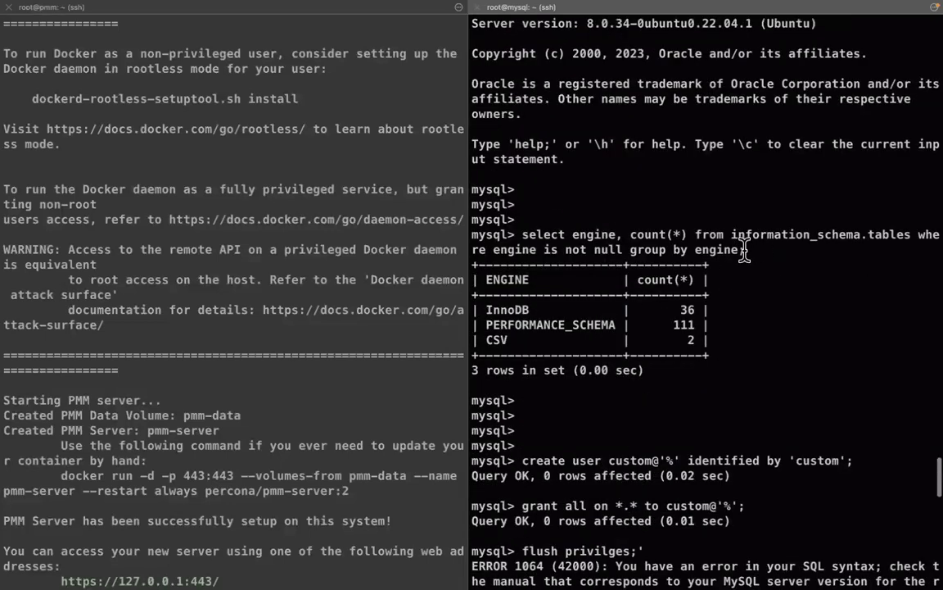
{"action": "left_click_drag", "start_coordinate": [744, 249], "coordinate": [524, 235]}
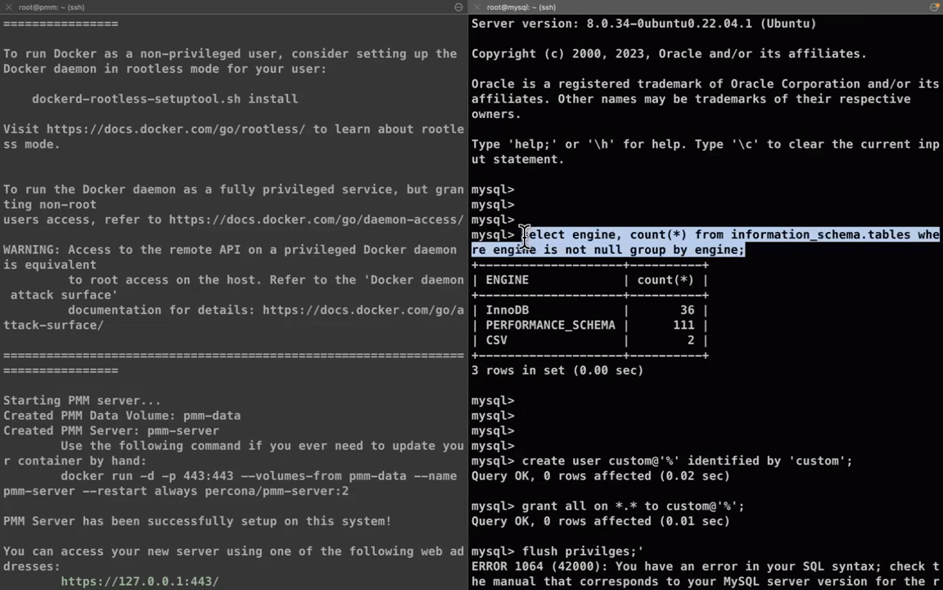
{"action": "left_click", "coordinate": [524, 236]}
{"action": "key", "text": "ctrl+Right"}
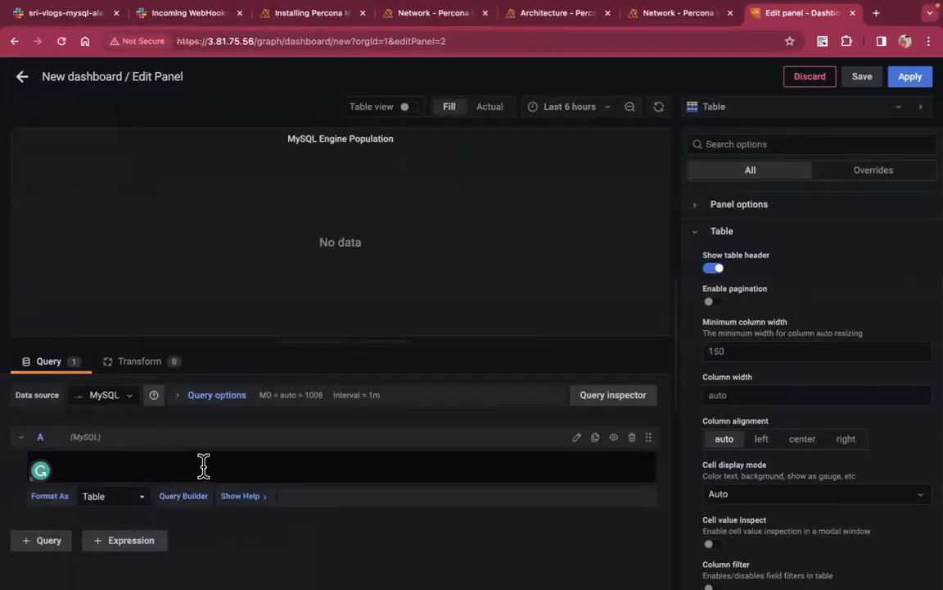
Paste the engine-count query and refresh it, giving InnoDB 36, CSV 2, PERFORMANCE_SCHEMA 111
{"action": "type", "text": "select engine, count(*) from information_schema.tables where engine is not null group by engine;"}
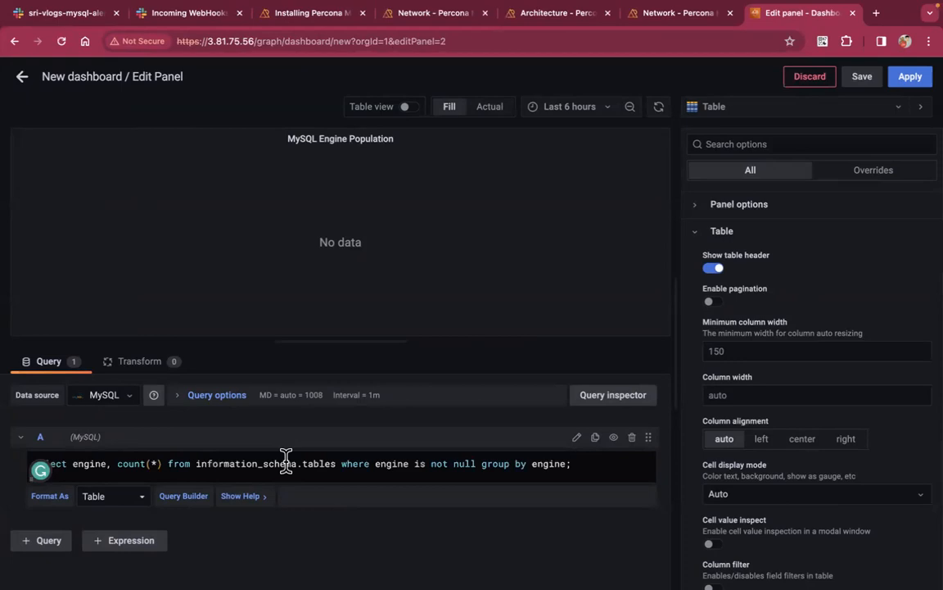
{"action": "left_click", "coordinate": [629, 405]}
{"action": "left_click", "coordinate": [516, 231]}
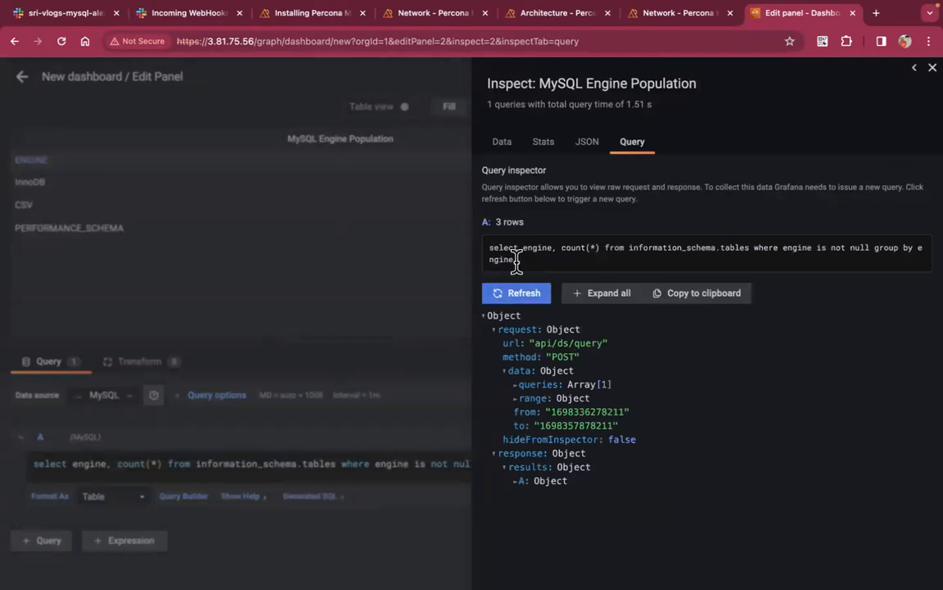
{"action": "left_click", "coordinate": [531, 293]}
{"action": "left_click", "coordinate": [930, 69]}
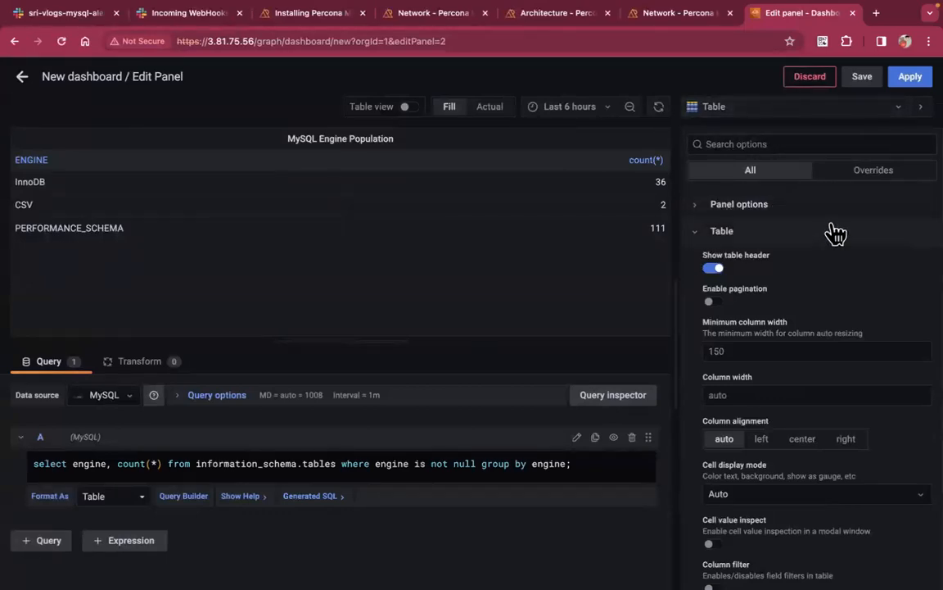
Preview the engine counts as a Gauge, a bar chart and horizontal bars
{"action": "left_click", "coordinate": [778, 116]}
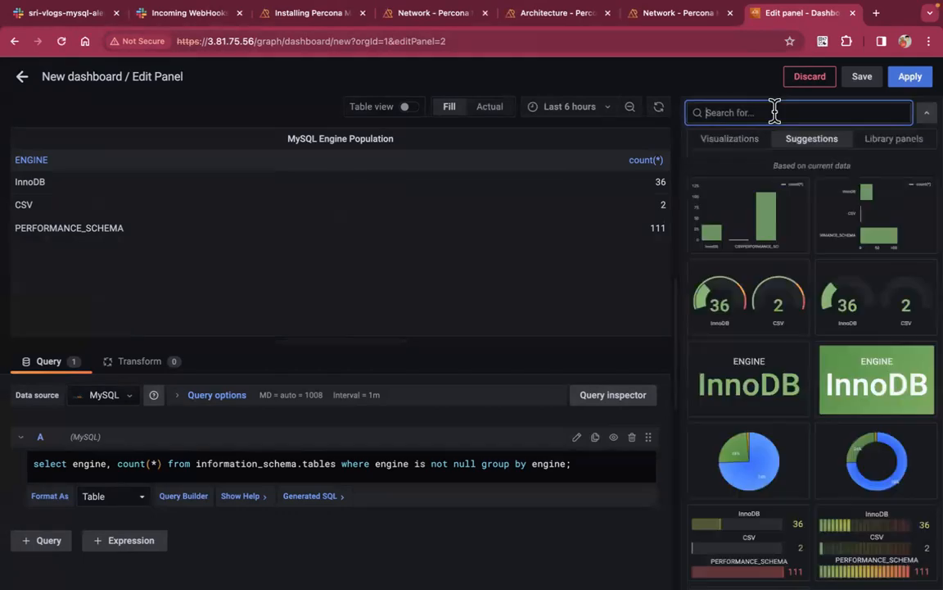
{"action": "left_click", "coordinate": [806, 153]}
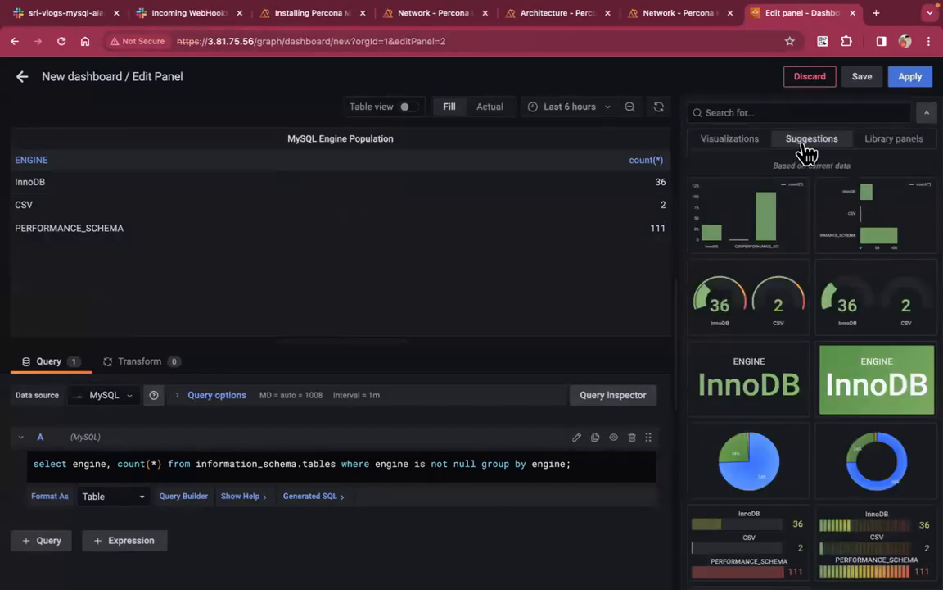
{"action": "left_click", "coordinate": [768, 320]}
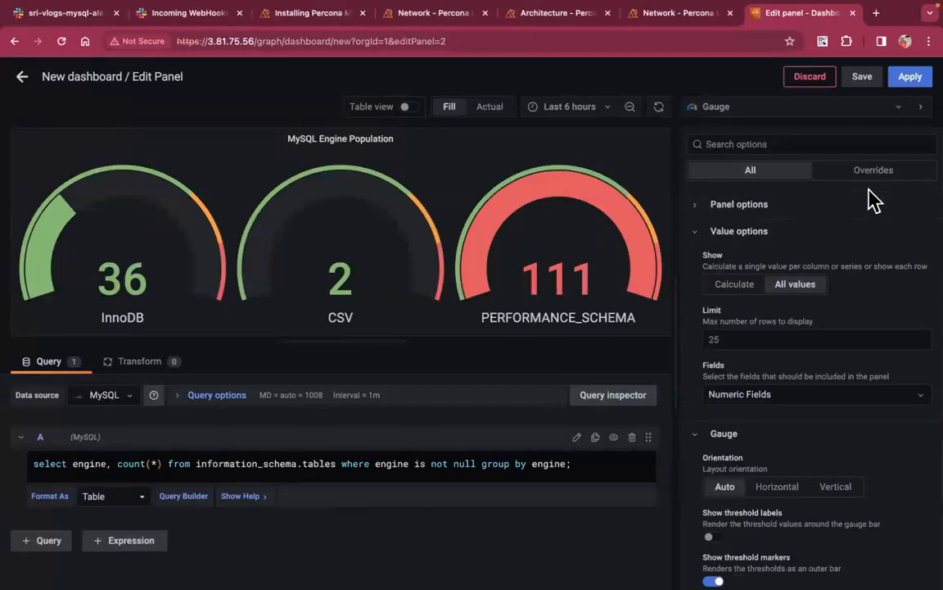
{"action": "left_click", "coordinate": [753, 115]}
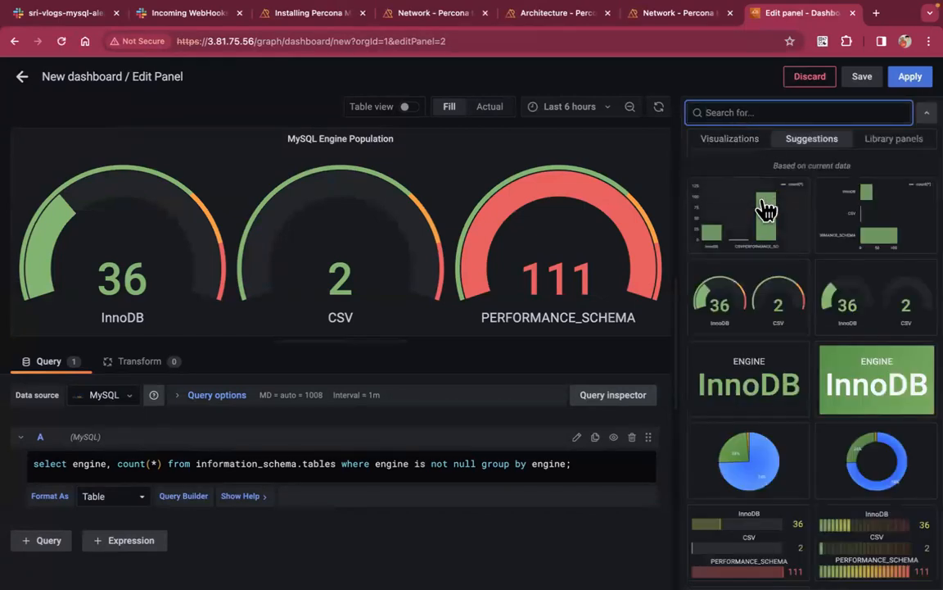
{"action": "left_click", "coordinate": [752, 225]}
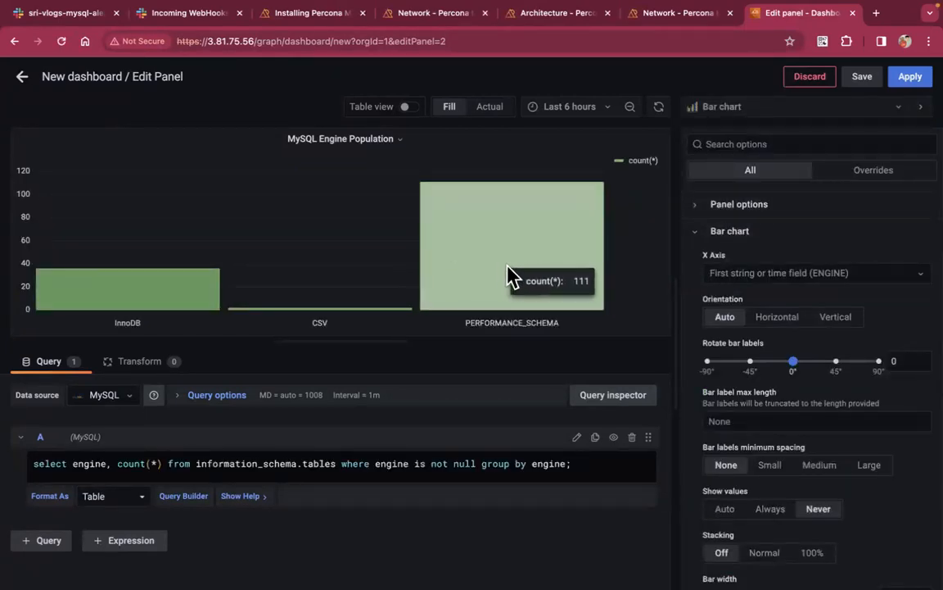
{"action": "left_click", "coordinate": [732, 116]}
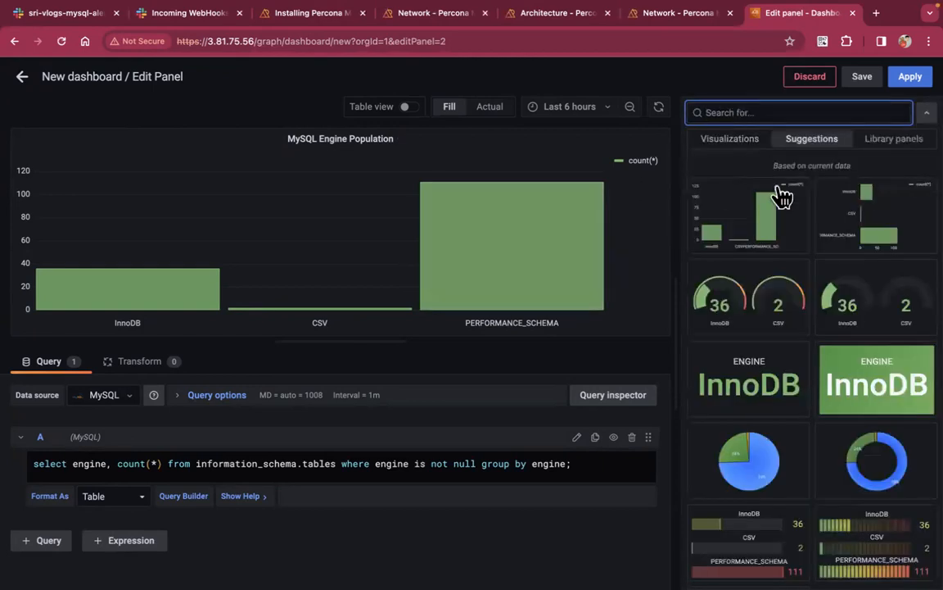
{"action": "left_click", "coordinate": [873, 233]}
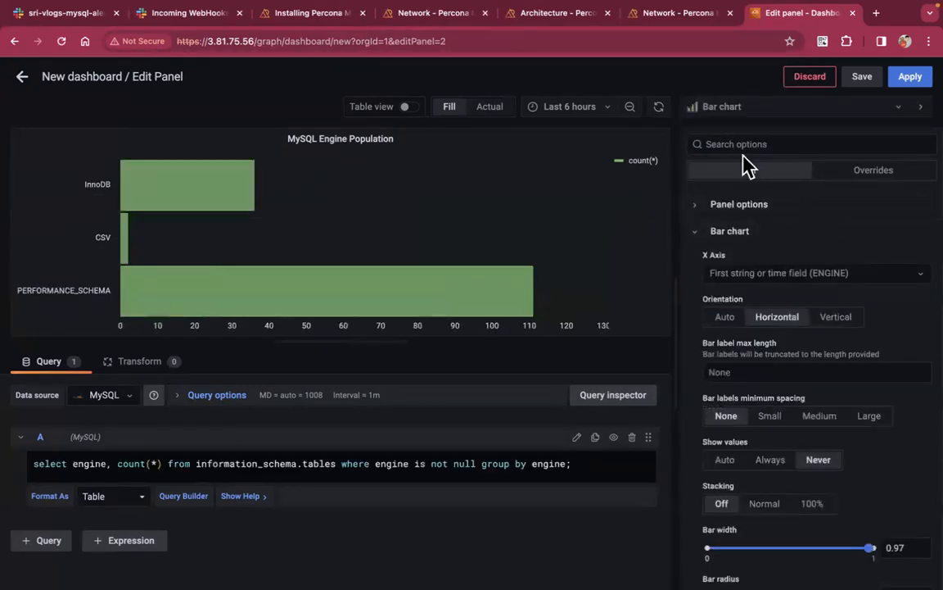
Preview the engine counts as a pie chart and a donut chart
{"action": "left_click", "coordinate": [739, 122]}
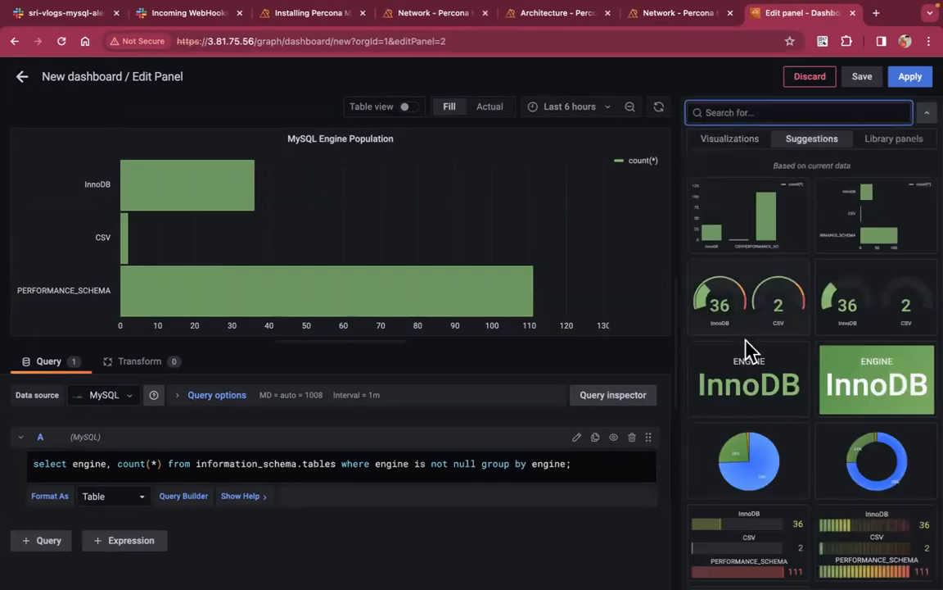
{"action": "left_click", "coordinate": [752, 508]}
{"action": "mouse_move", "coordinate": [279, 234]}
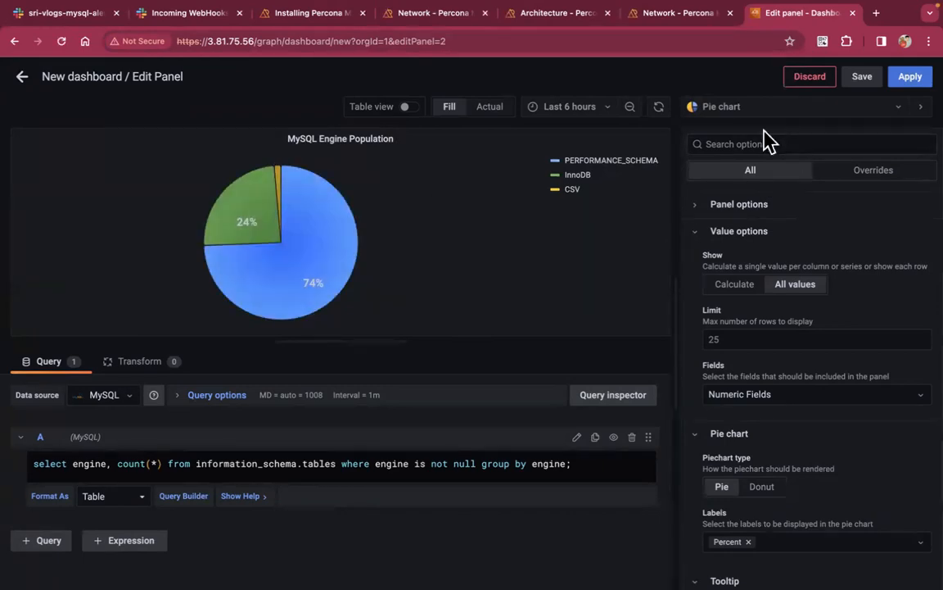
{"action": "left_click", "coordinate": [696, 107]}
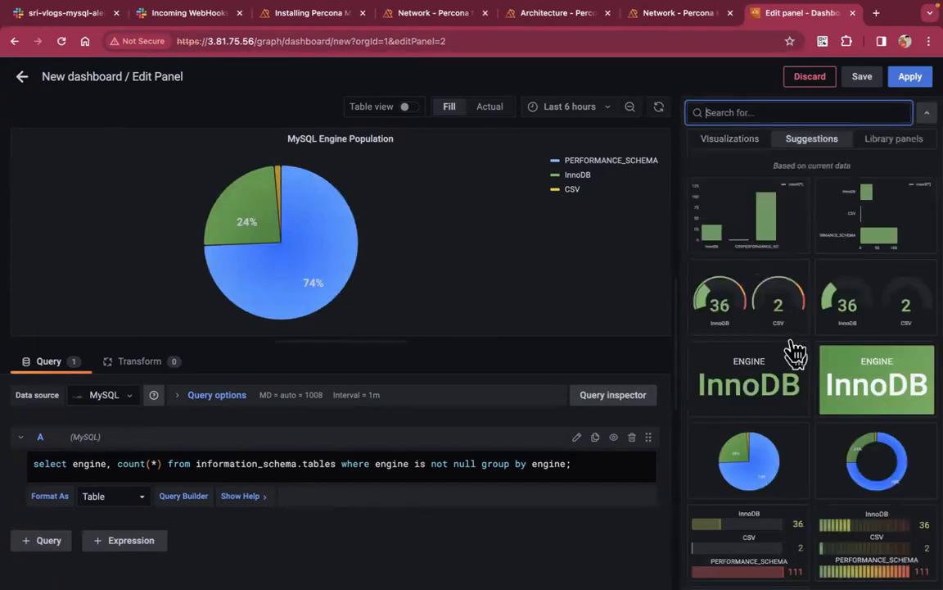
{"action": "scroll", "coordinate": [801, 410], "scroll_direction": "down", "scroll_amount": 2}
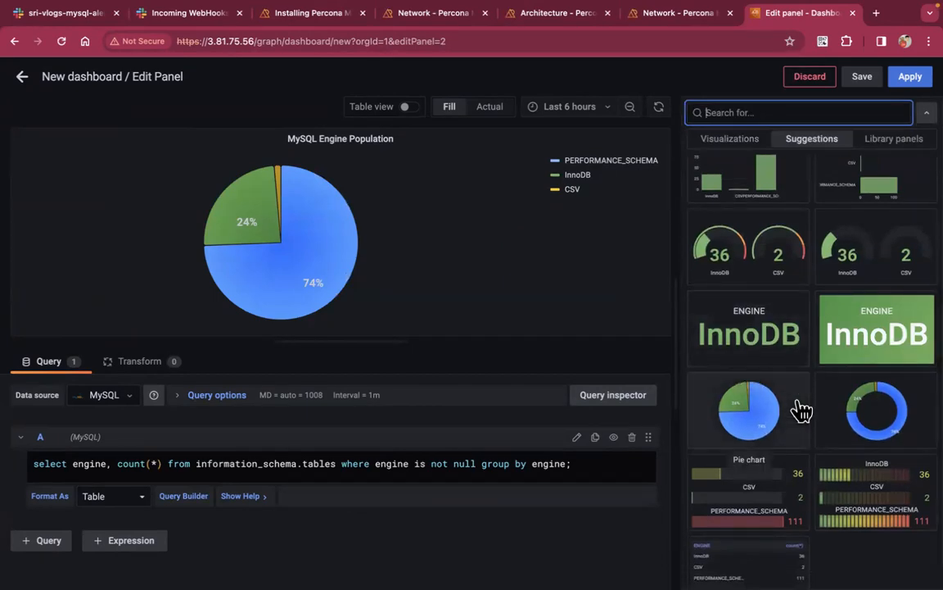
{"action": "scroll", "coordinate": [801, 409], "scroll_direction": "down", "scroll_amount": 1}
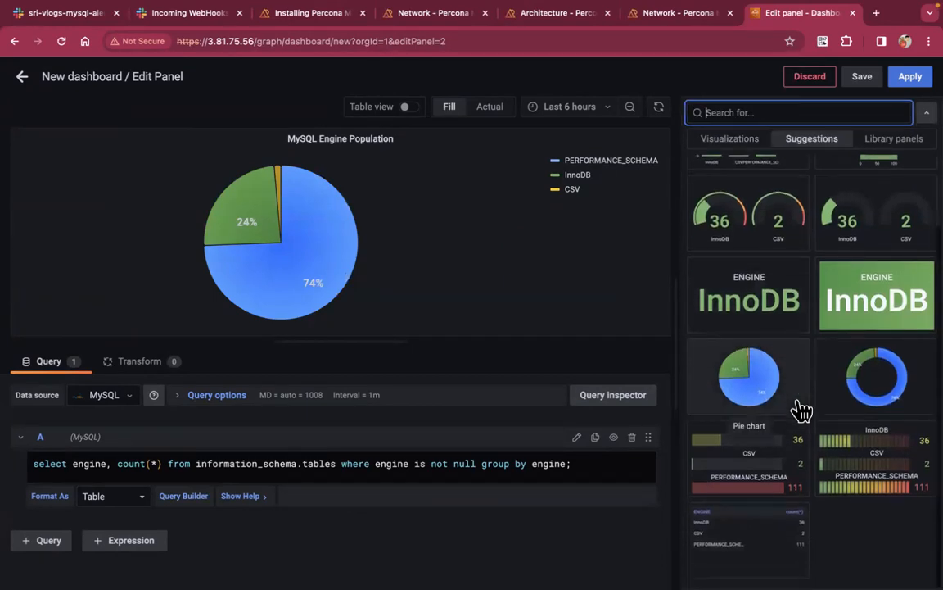
{"action": "left_click", "coordinate": [898, 391]}
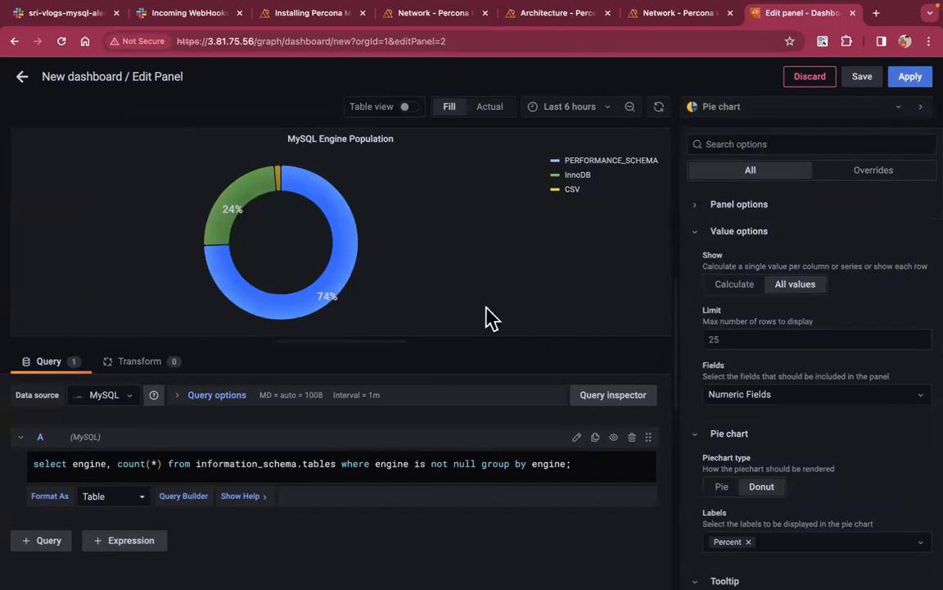
Try LCD-style bar gauges, then settle on round gauges
{"action": "left_click", "coordinate": [782, 110]}
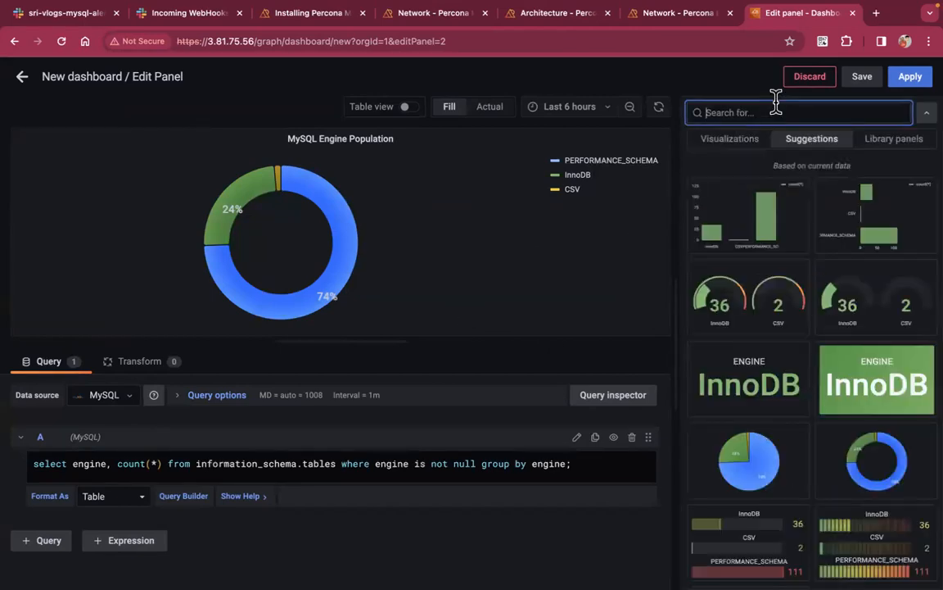
{"action": "scroll", "coordinate": [807, 404], "scroll_direction": "down", "scroll_amount": 3}
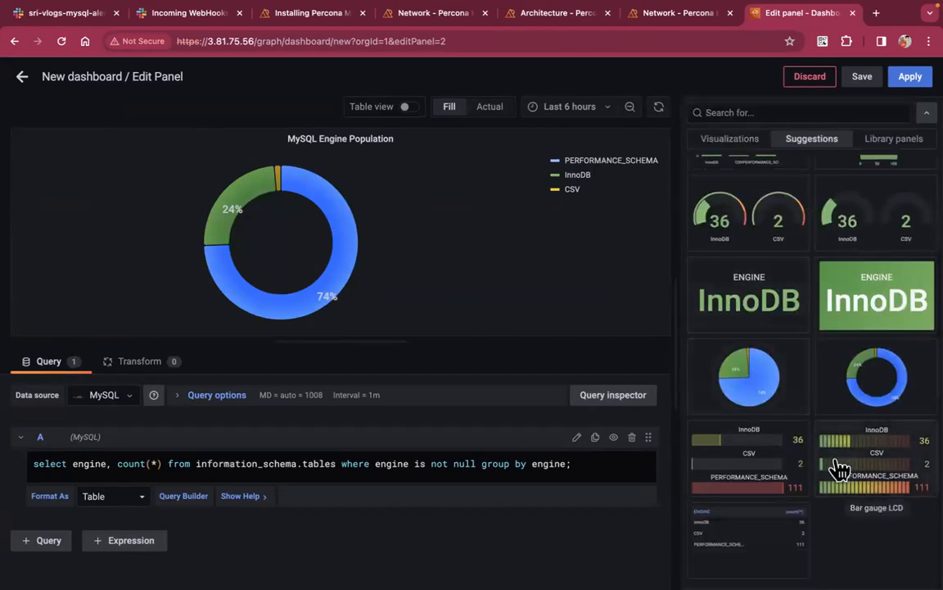
{"action": "left_click", "coordinate": [831, 464]}
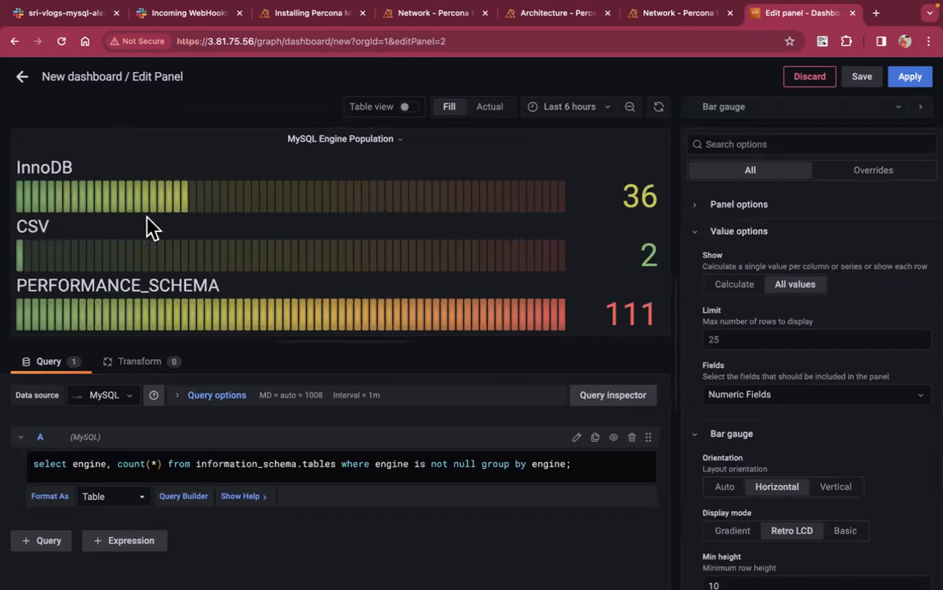
{"action": "left_click", "coordinate": [730, 111]}
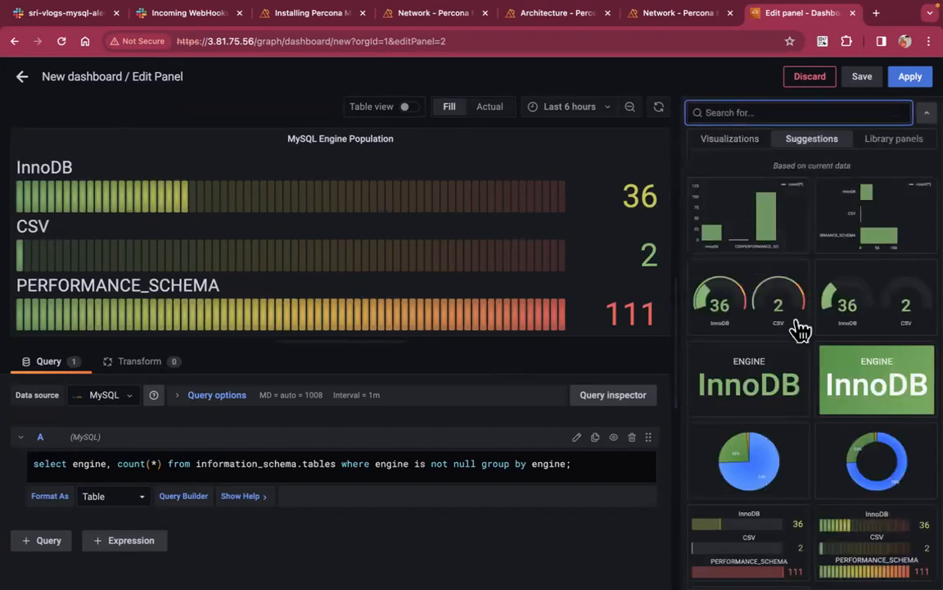
{"action": "left_click", "coordinate": [747, 301]}
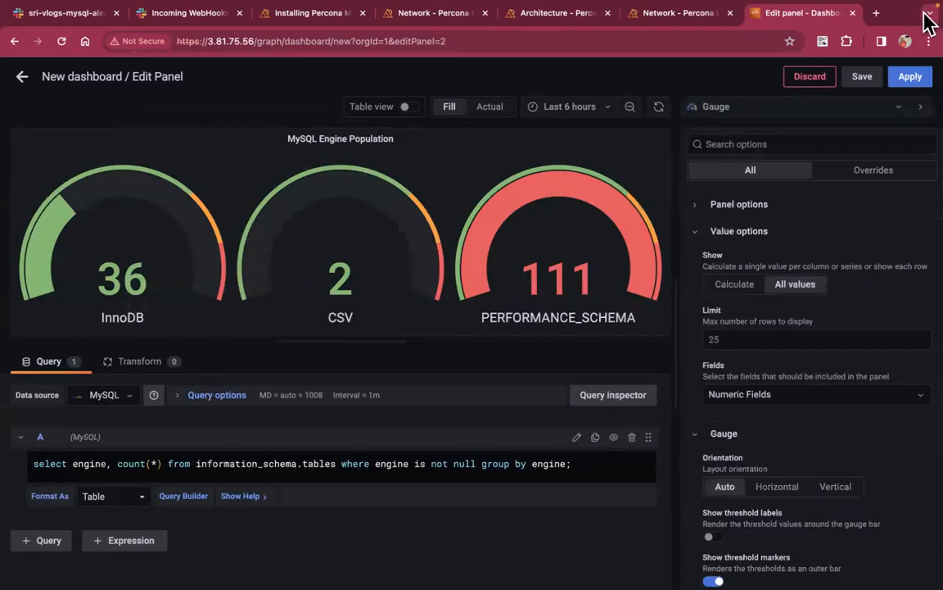
Apply the gauge panel and save the dashboard as 'MySQL Engine Population' in the MySQL folder
{"action": "left_click", "coordinate": [910, 78]}
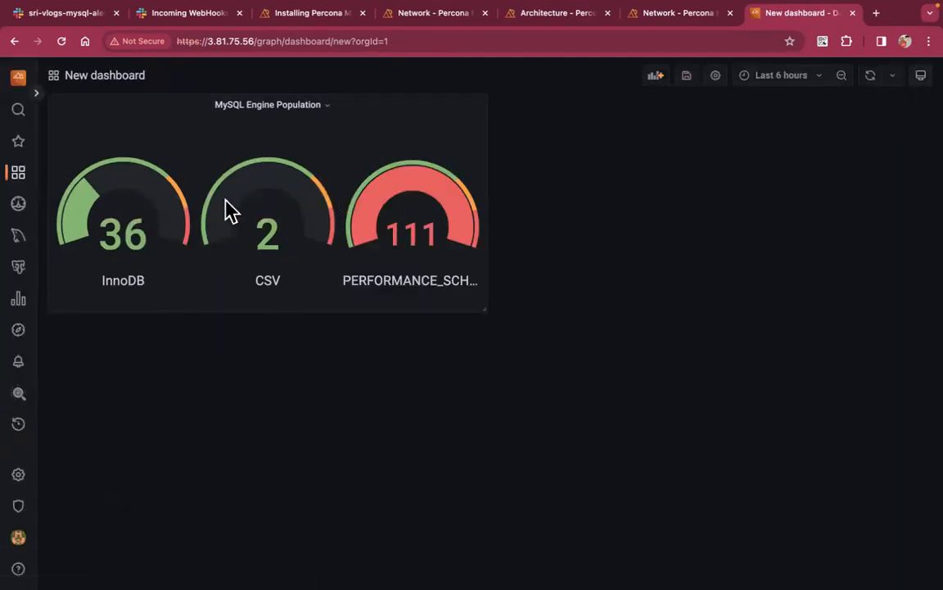
{"action": "left_click", "coordinate": [16, 78]}
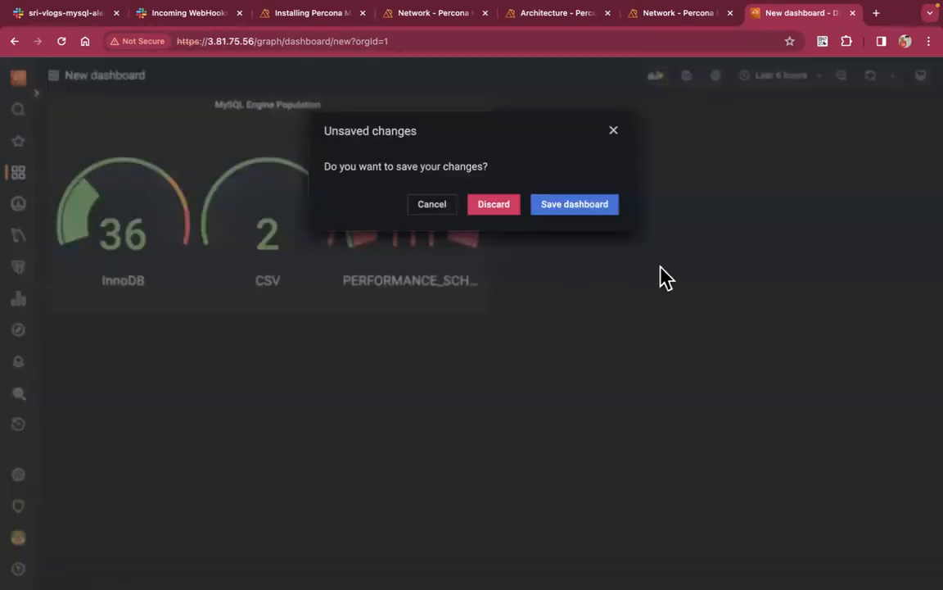
{"action": "left_click", "coordinate": [579, 213]}
{"action": "left_click", "coordinate": [654, 188]}
{"action": "triple_click", "coordinate": [654, 187]}
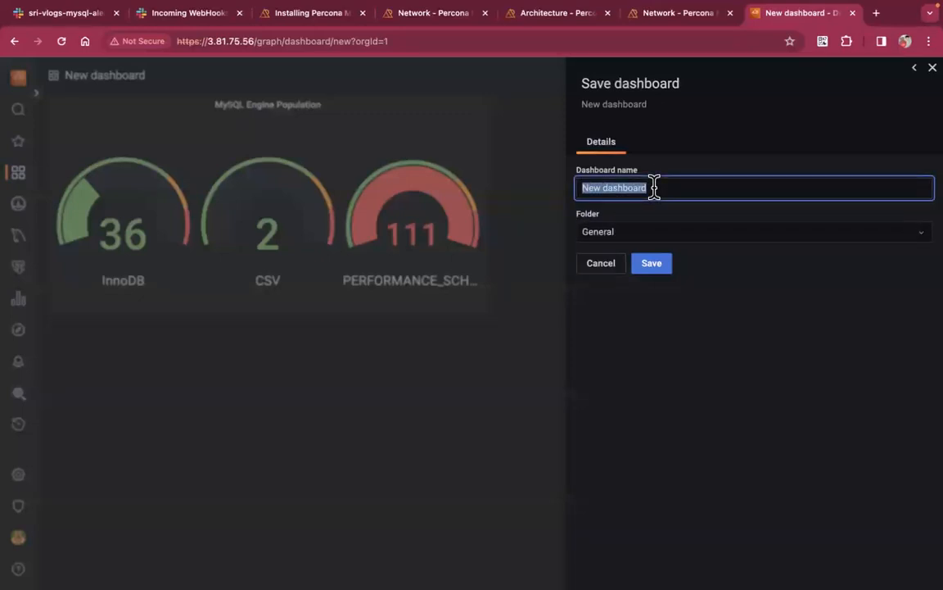
{"action": "type", "text": "MySQL Engine Population"}
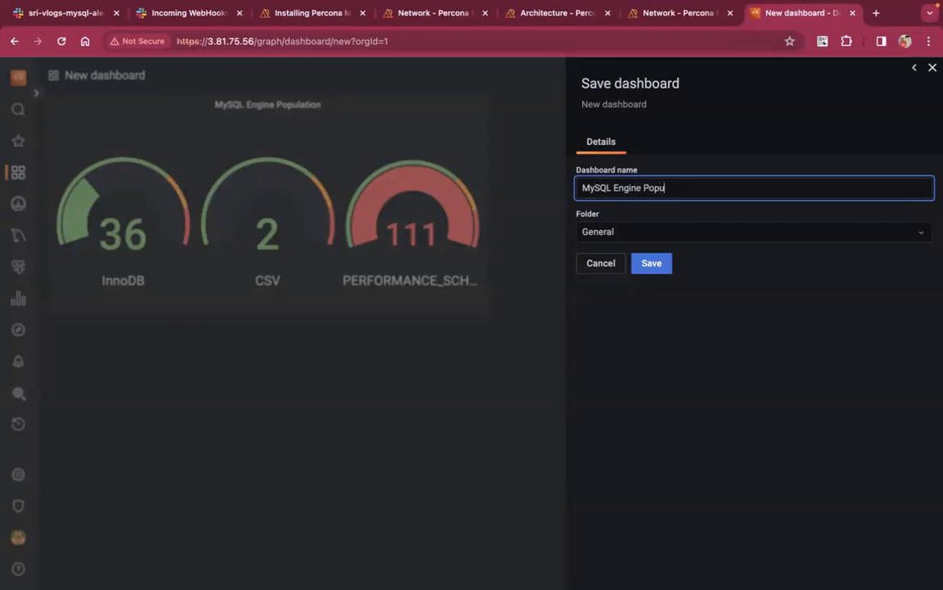
{"action": "left_click", "coordinate": [659, 234]}
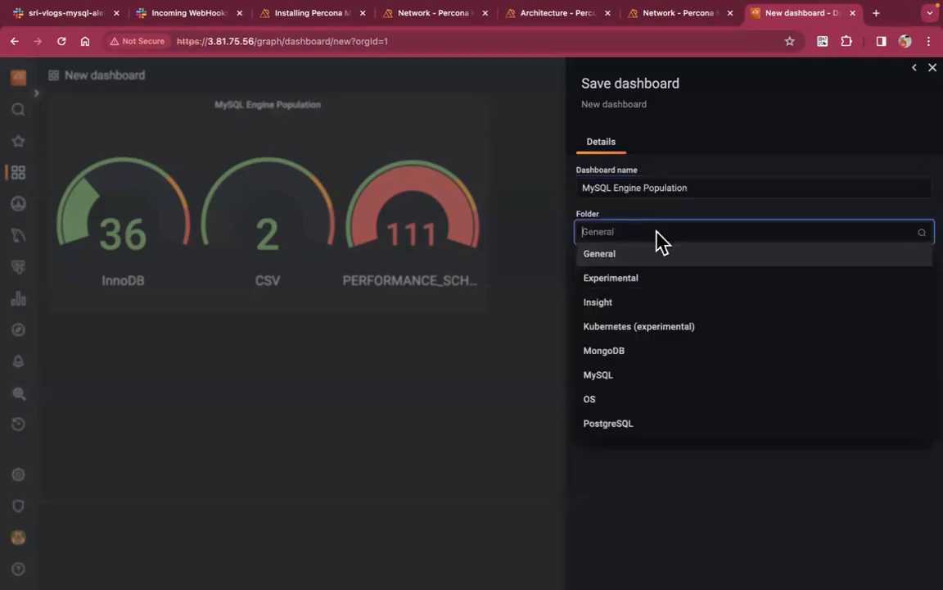
{"action": "left_click", "coordinate": [625, 375]}
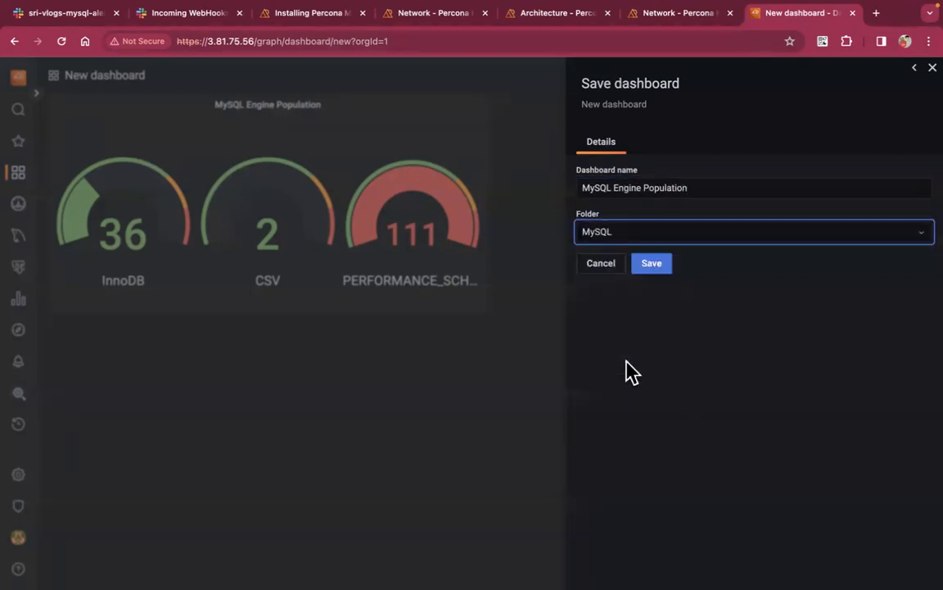
{"action": "left_click", "coordinate": [659, 269]}
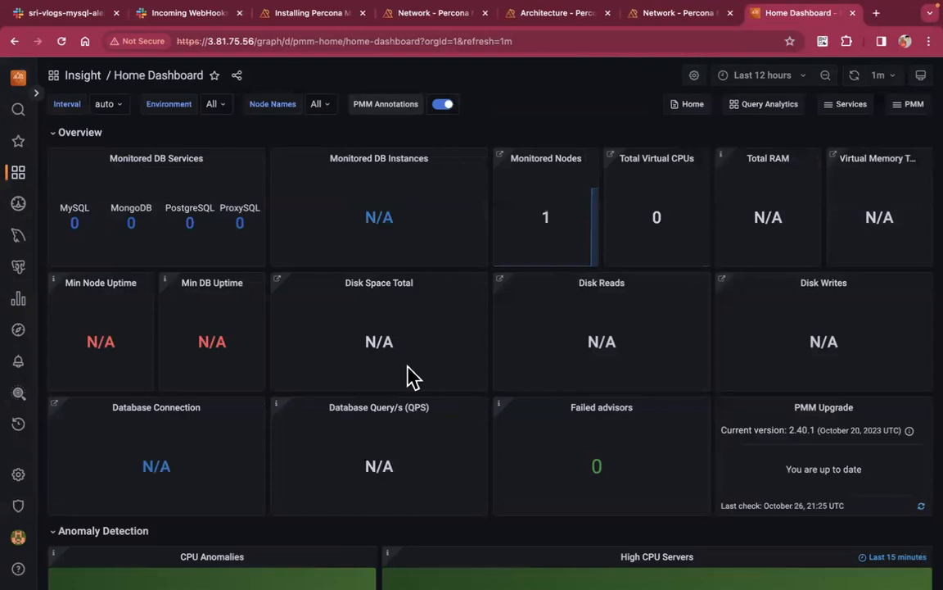
Find MySQL Engine Population under the MySQL folder in dashboard search and open it
{"action": "left_click", "coordinate": [158, 85]}
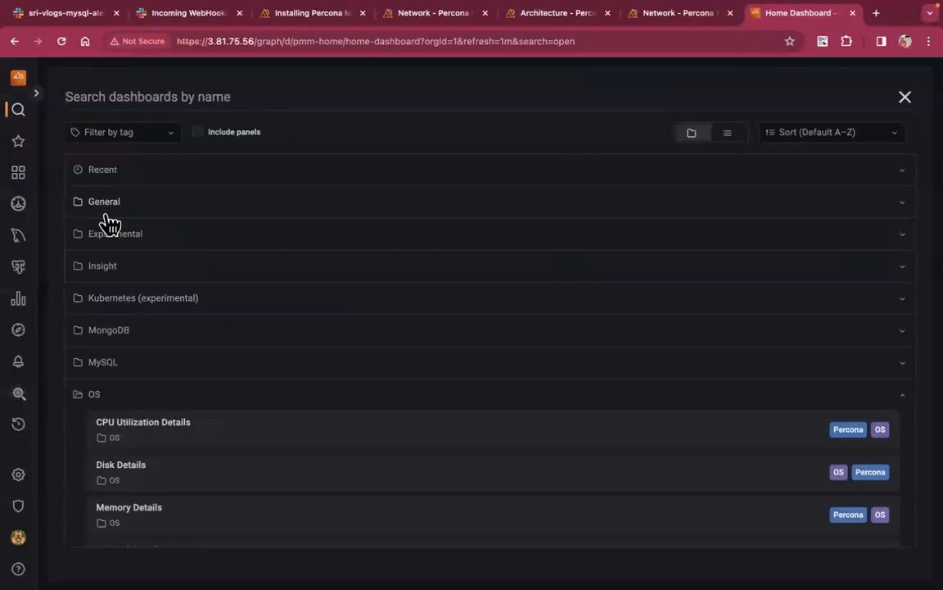
{"action": "scroll", "coordinate": [116, 316], "scroll_direction": "down", "scroll_amount": 2}
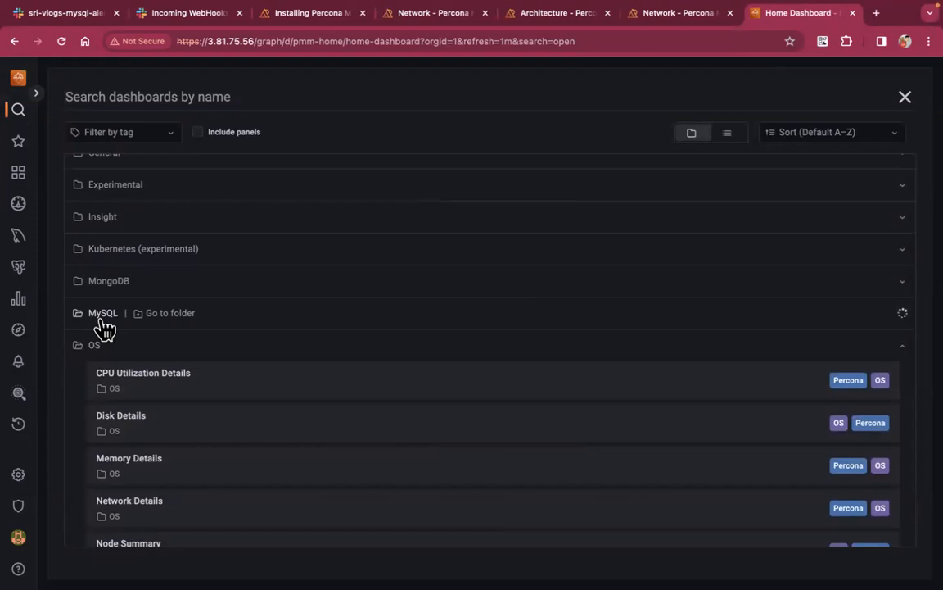
{"action": "left_click", "coordinate": [102, 316]}
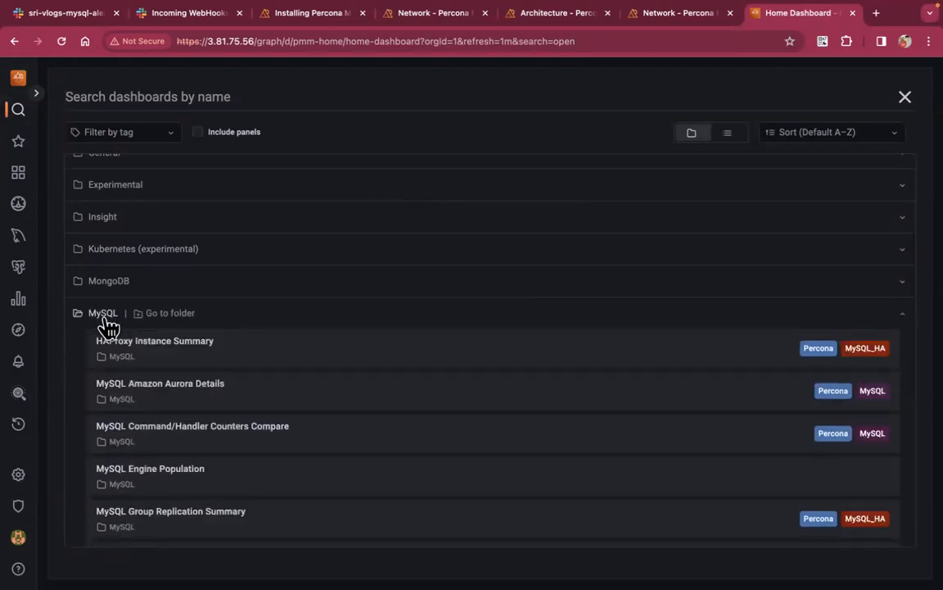
{"action": "scroll", "coordinate": [189, 397], "scroll_direction": "down", "scroll_amount": 1}
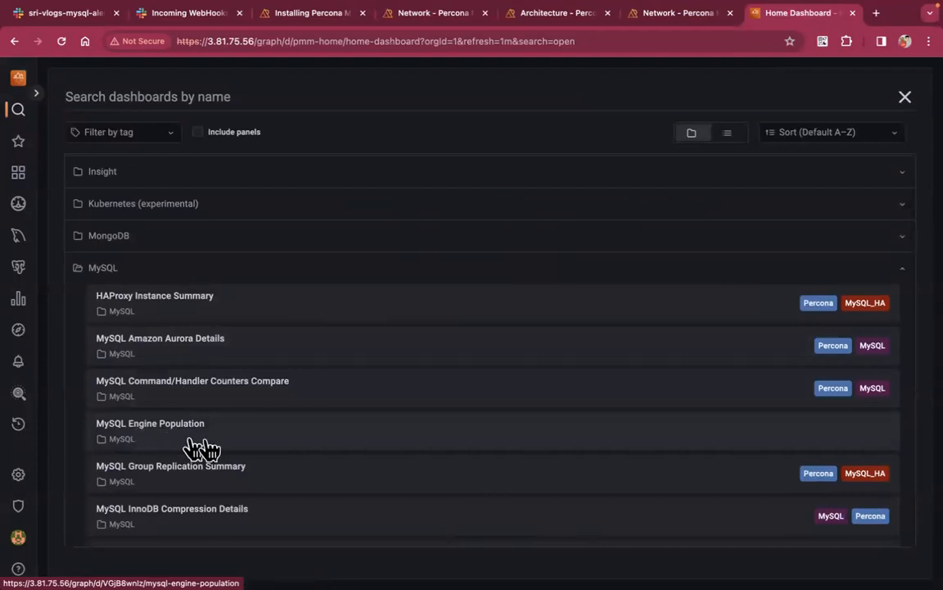
{"action": "left_click", "coordinate": [233, 449]}
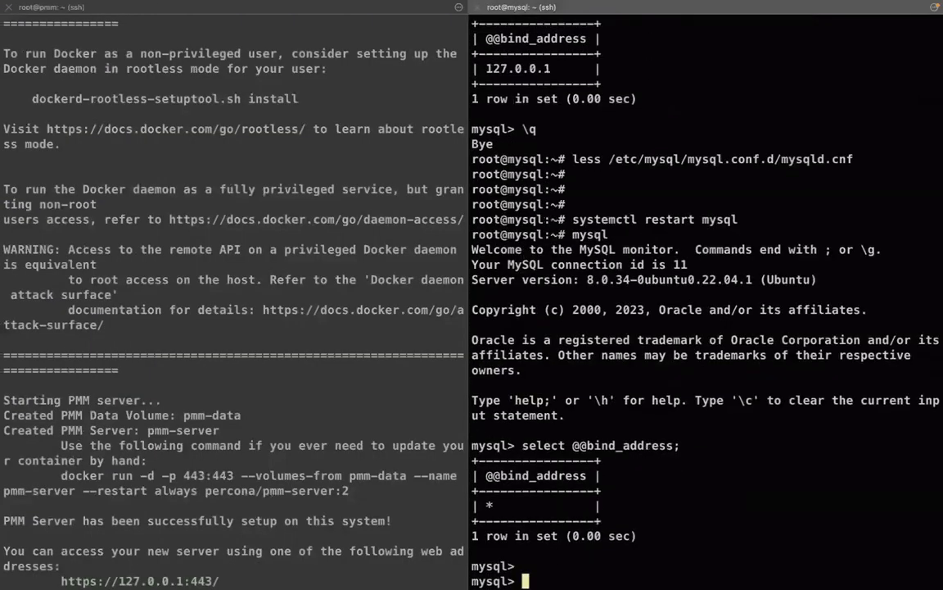
Run 'create database sri;', 'use sri', and create table t1 (id int) with engine=InnoDB
{"action": "key", "text": "Return"}
{"action": "key", "text": "Return"}
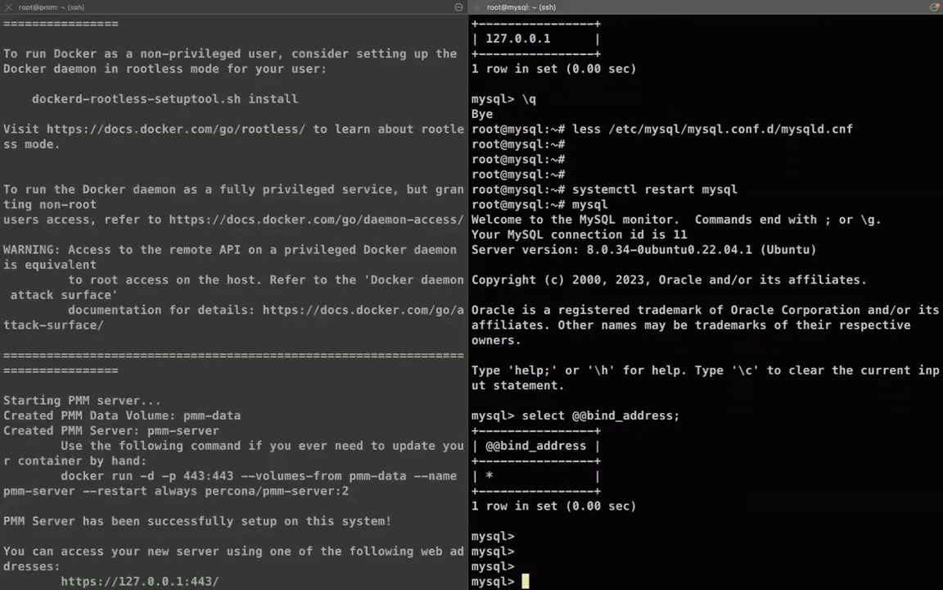
{"action": "type", "text": "create database"}
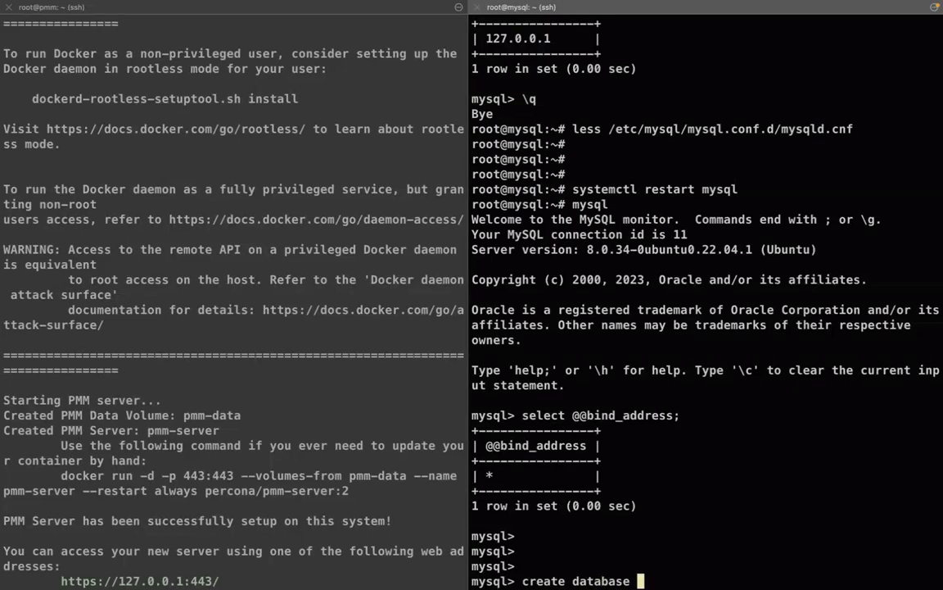
{"action": "key", "text": "Return"}
{"action": "type", "text": "use sri"}
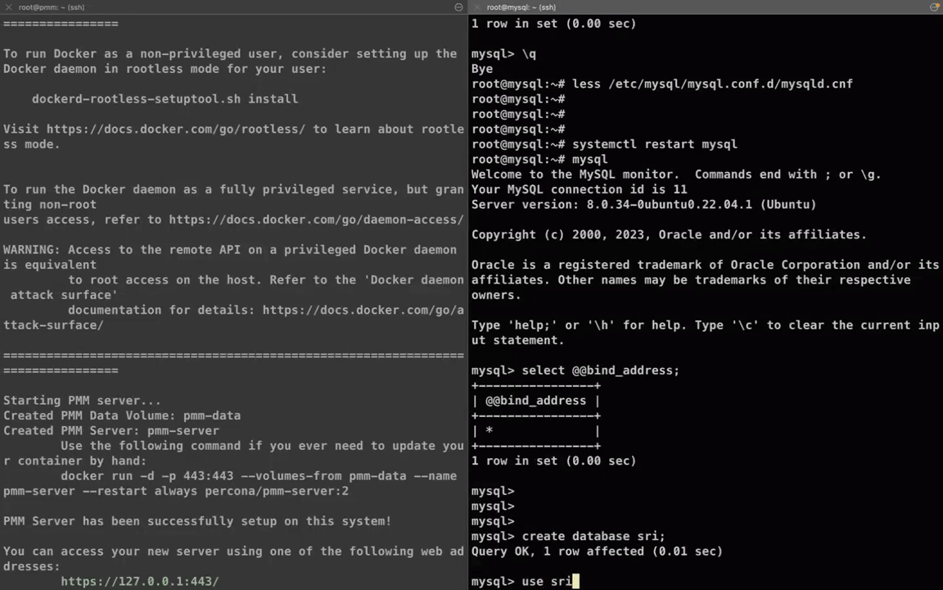
{"action": "key", "text": "Return"}
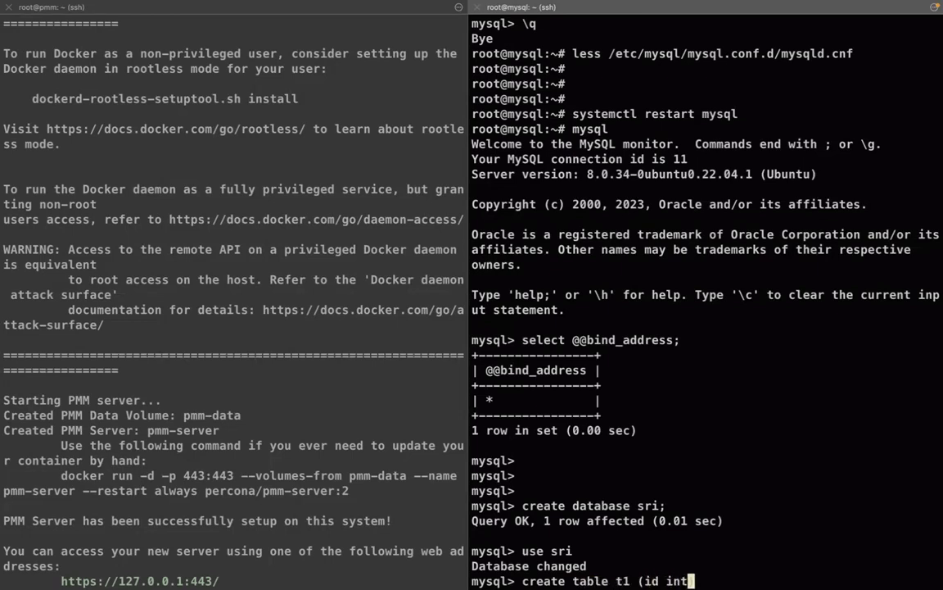
{"action": "type", "text": "engine=InnoDB"}
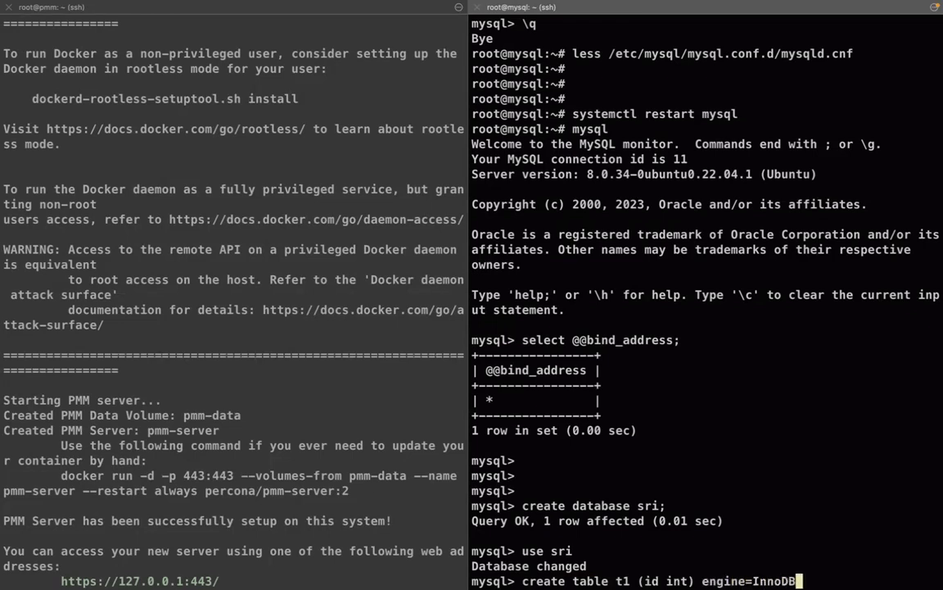
{"action": "type", "text": ";"}
{"action": "key", "text": "Return"}
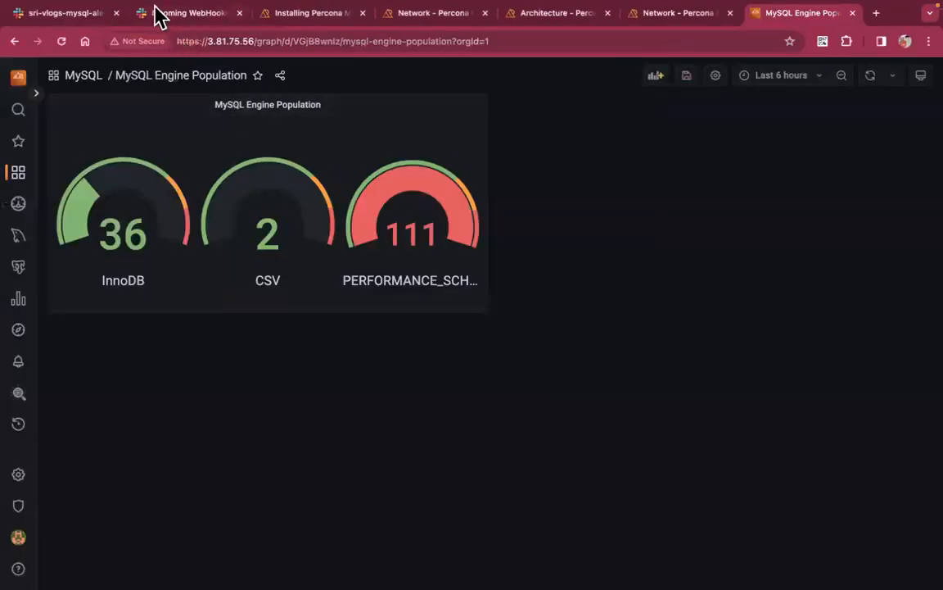
Reload the dashboard and highlight the InnoDB gauge, which now reads 37
{"action": "right_click", "coordinate": [291, 365]}
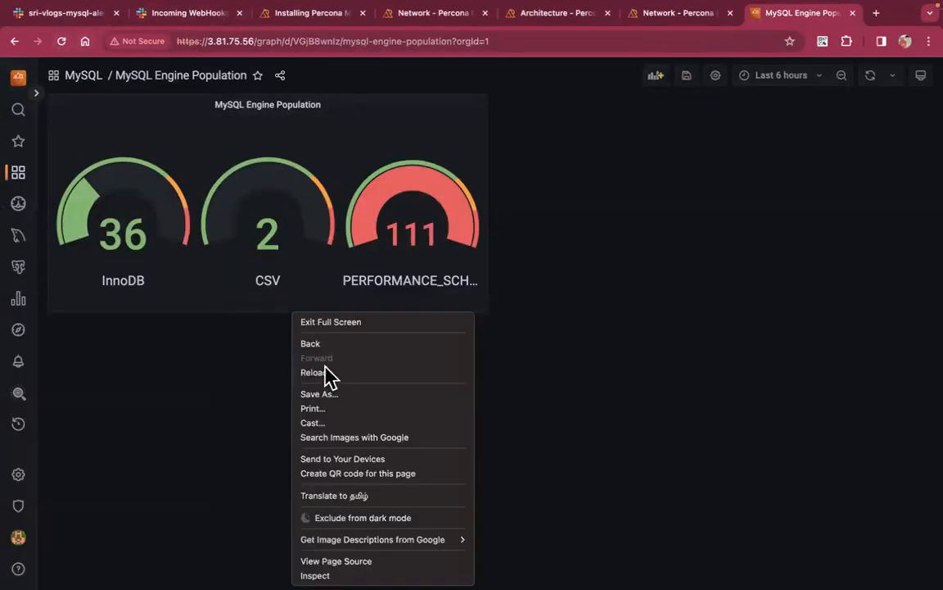
{"action": "left_click", "coordinate": [337, 372]}
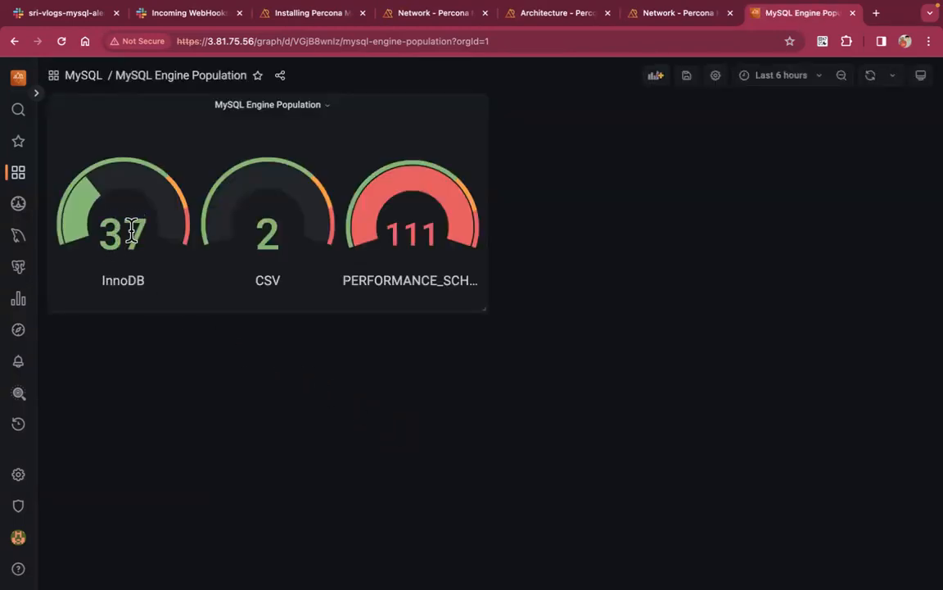
{"action": "double_click", "coordinate": [127, 229]}
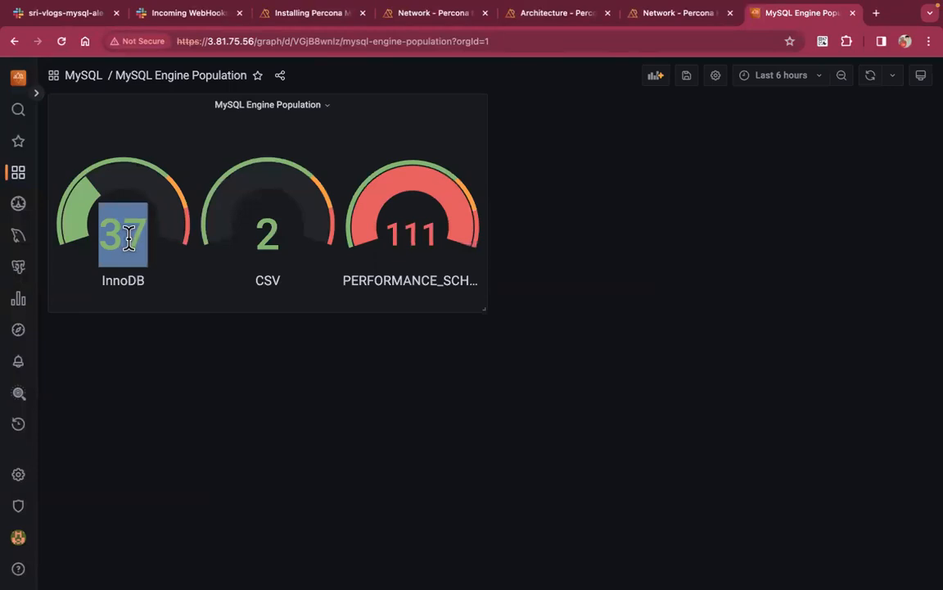
{"action": "left_click", "coordinate": [428, 444]}
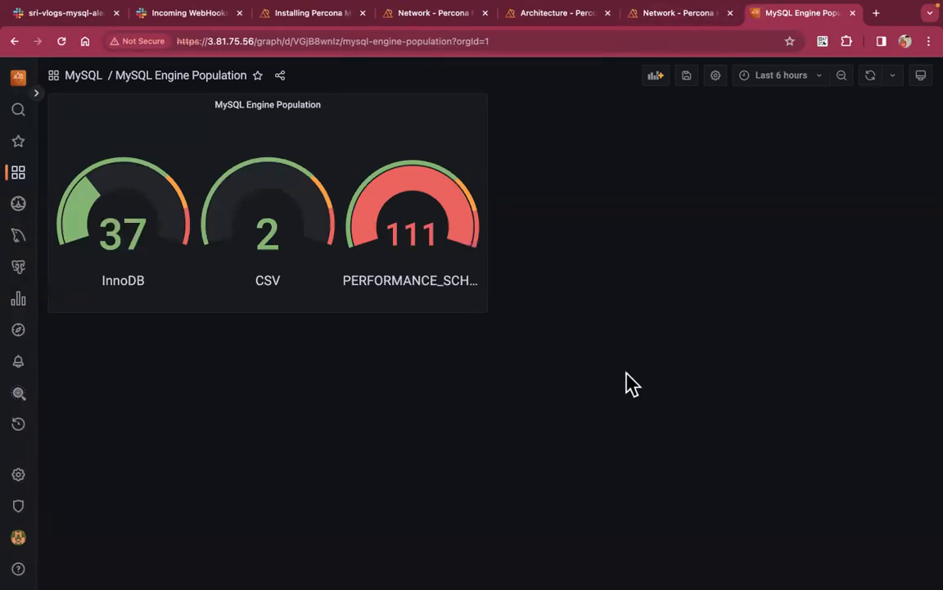
{"action": "key", "text": "ctrl+Left"}
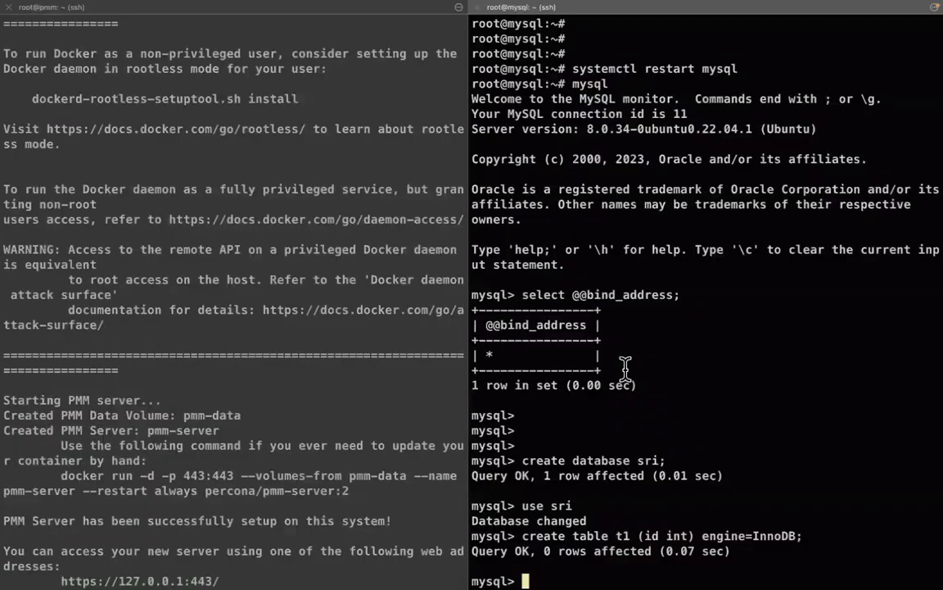
Return to the PMM notes in VS Code's Untitled-1, clicking the end of line 15
{"action": "key", "text": "ctrl+Left"}
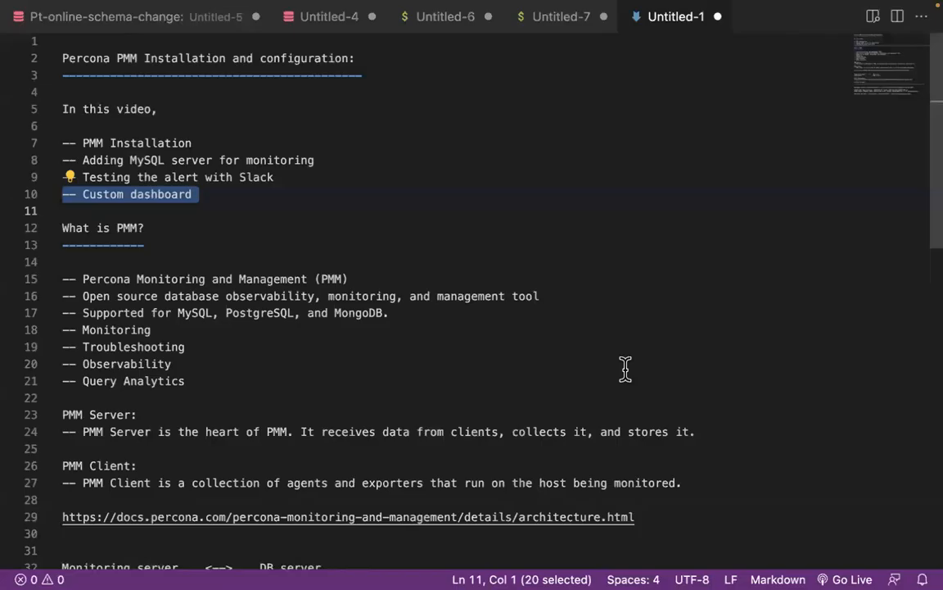
{"action": "left_click", "coordinate": [397, 271]}
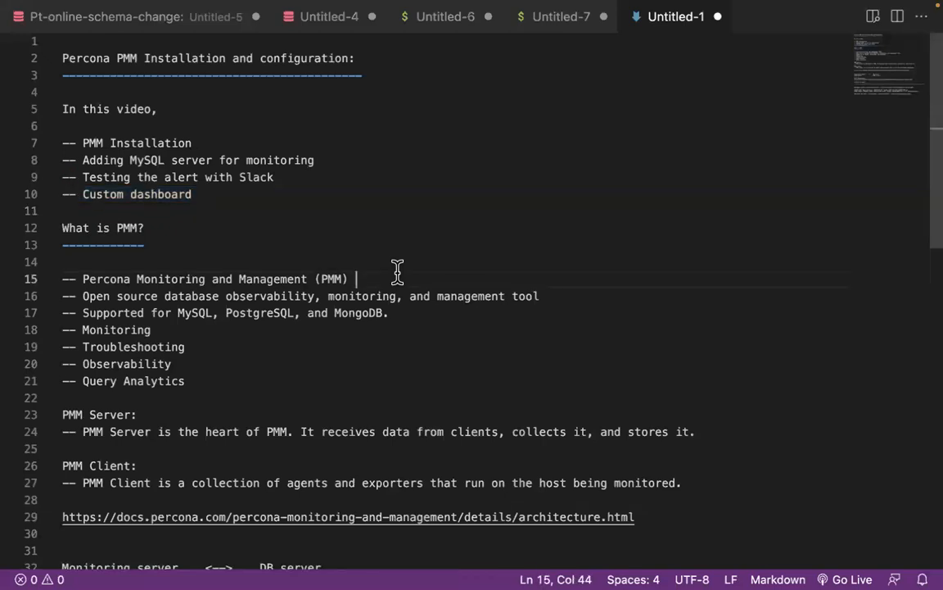